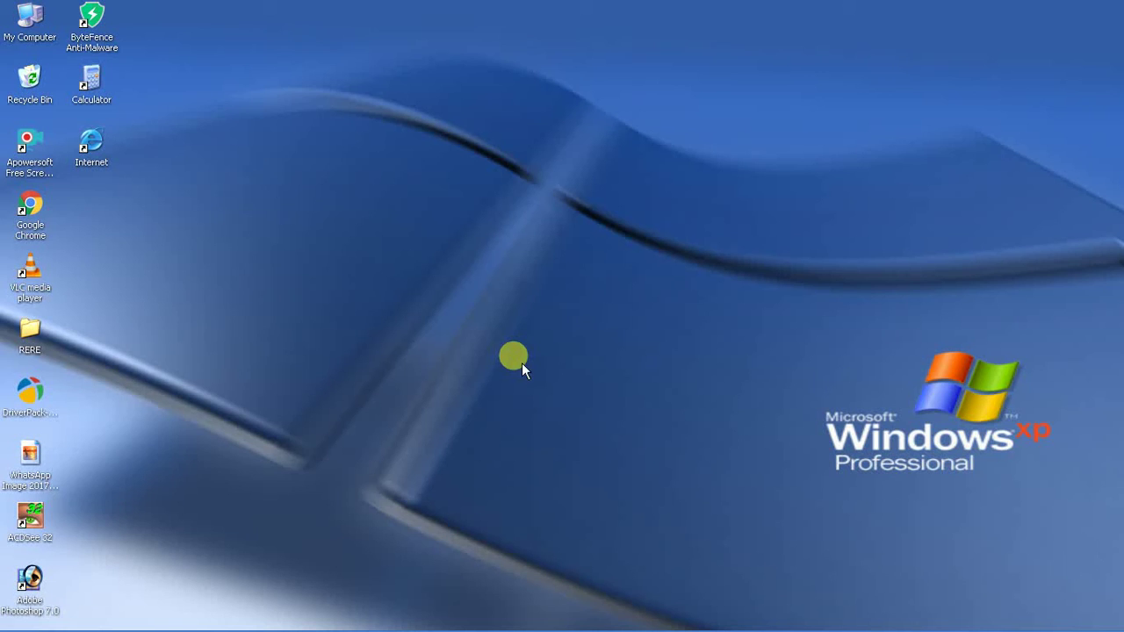
# Step: Open drive F:, then the SSSS TTTTT folder, then the client's photo folder
pyautogui.press('super+e')
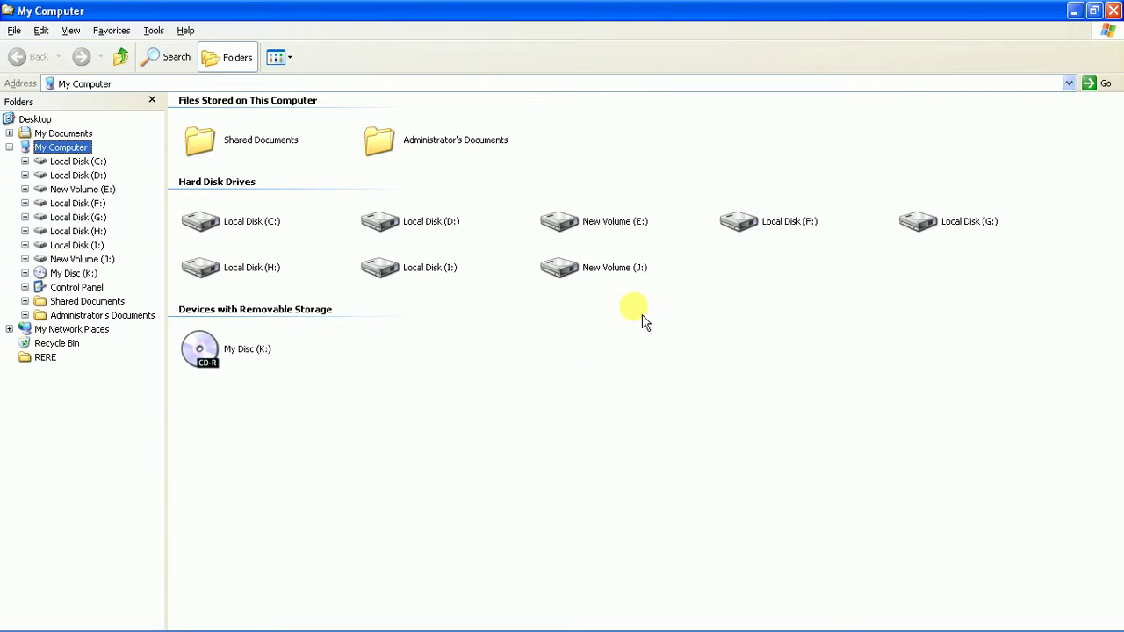
pyautogui.doubleClick(762, 241)
pyautogui.doubleClick(640, 279)
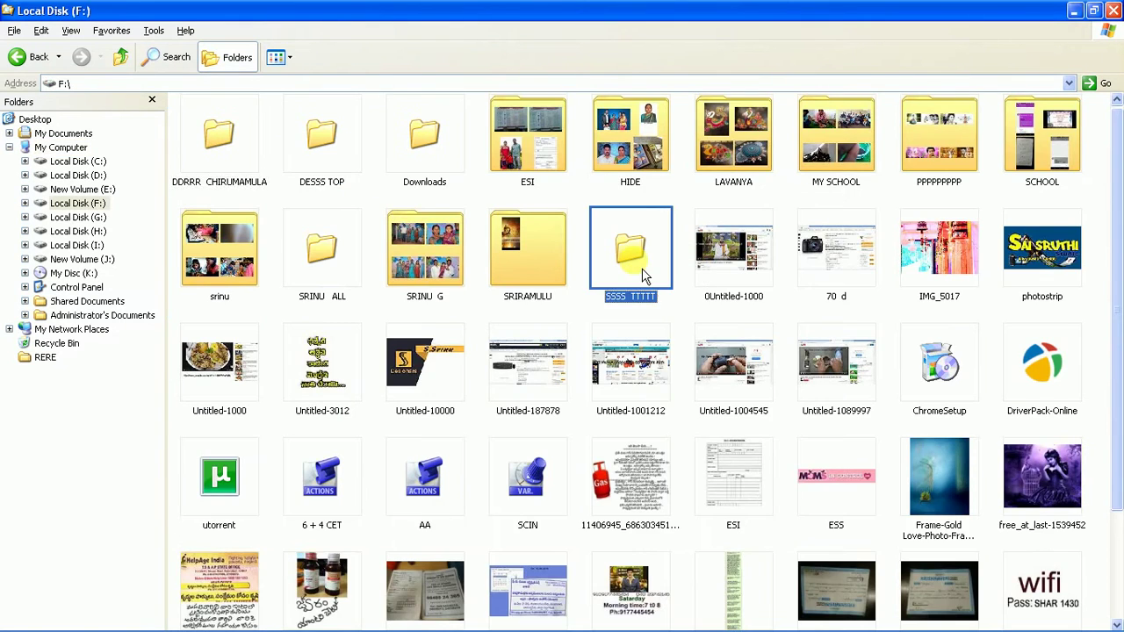
pyautogui.click(430, 260)
pyautogui.doubleClick(347, 259)
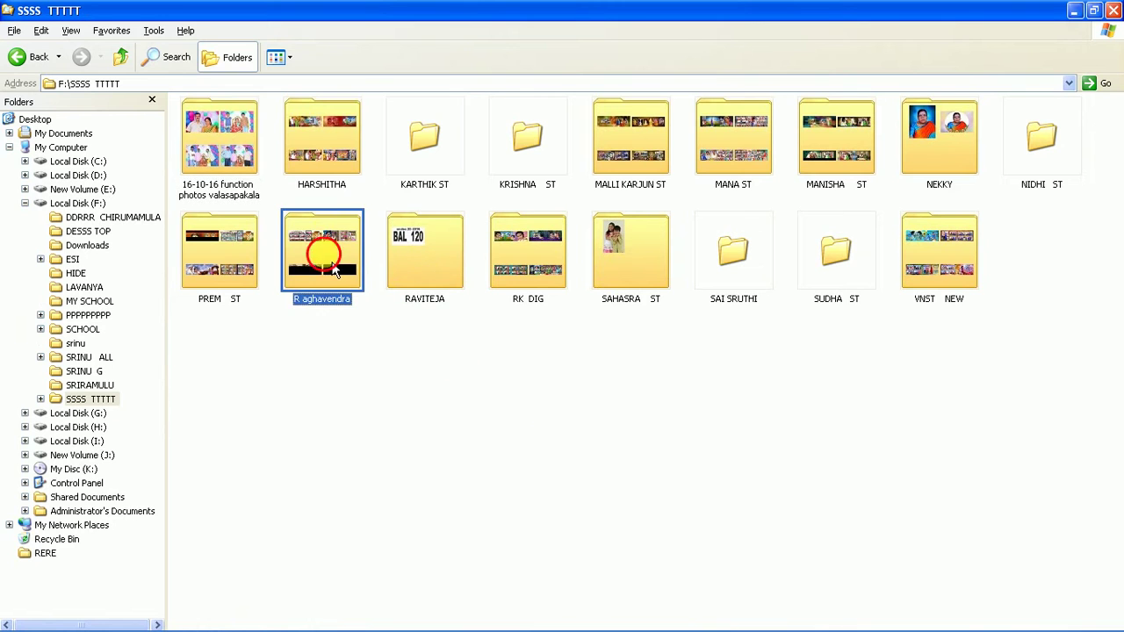
# Step: Open New Folder, 5dphotos and UPS, then scroll down to the couple's portraits
pyautogui.click(249, 61)
pyautogui.doubleClick(352, 165)
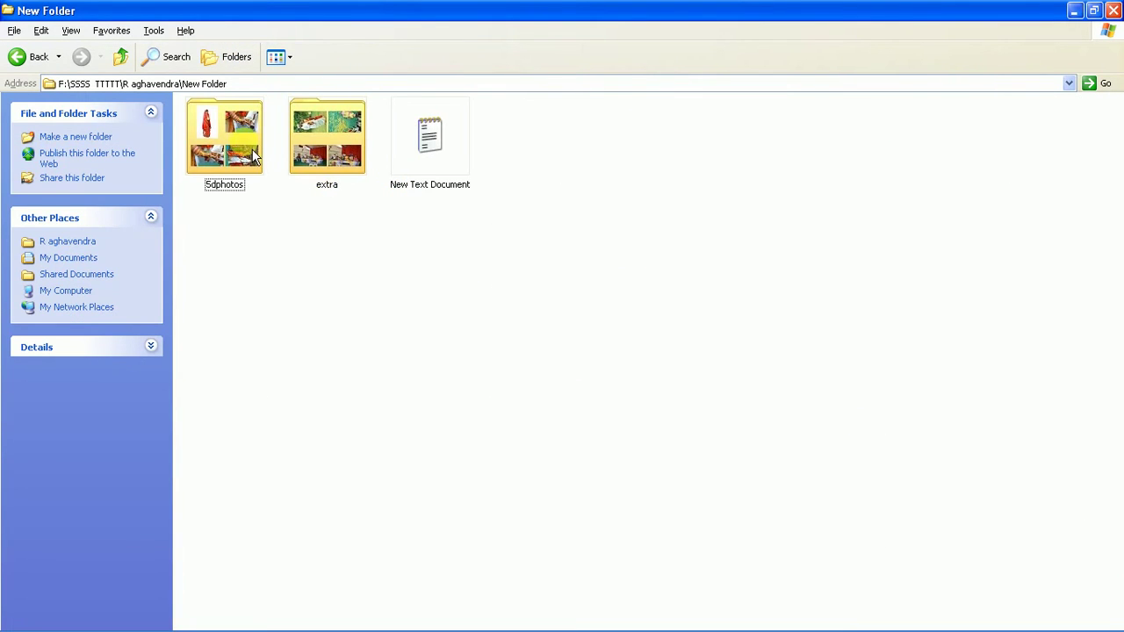
pyautogui.doubleClick(253, 156)
pyautogui.doubleClick(634, 163)
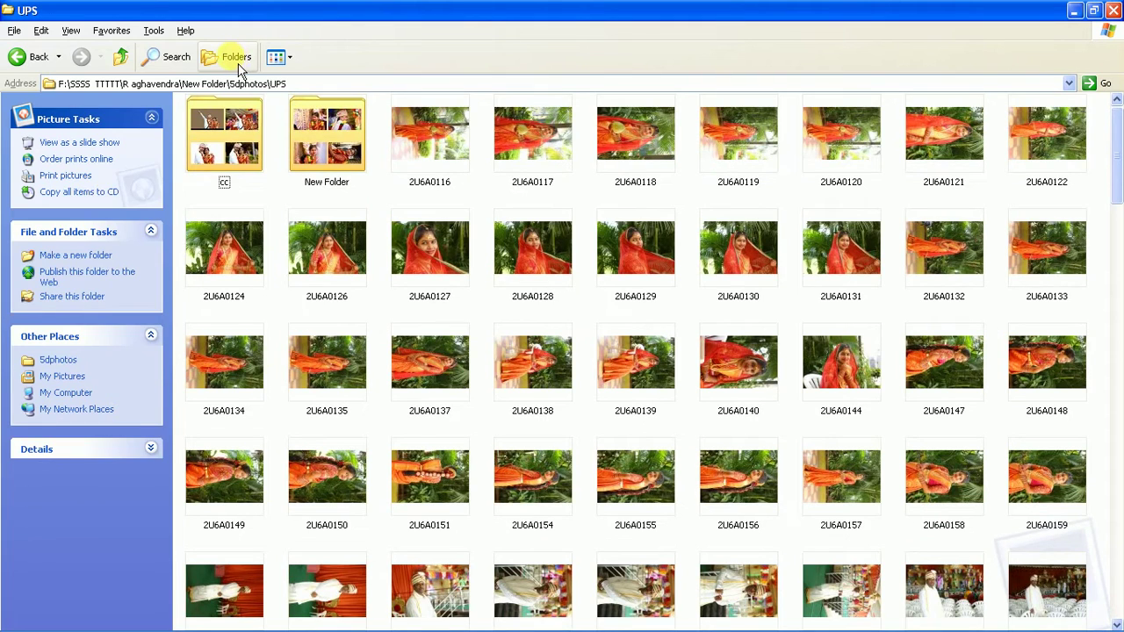
pyautogui.click(239, 66)
pyautogui.click(238, 66)
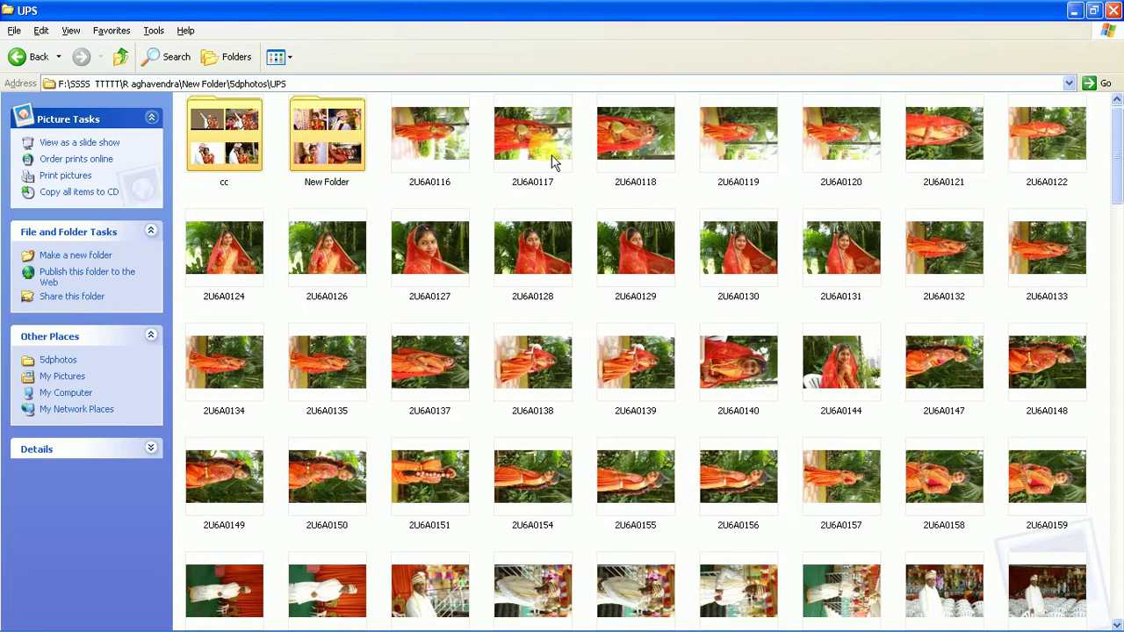
pyautogui.moveTo(1116, 206); pyautogui.dragTo(1116, 299)
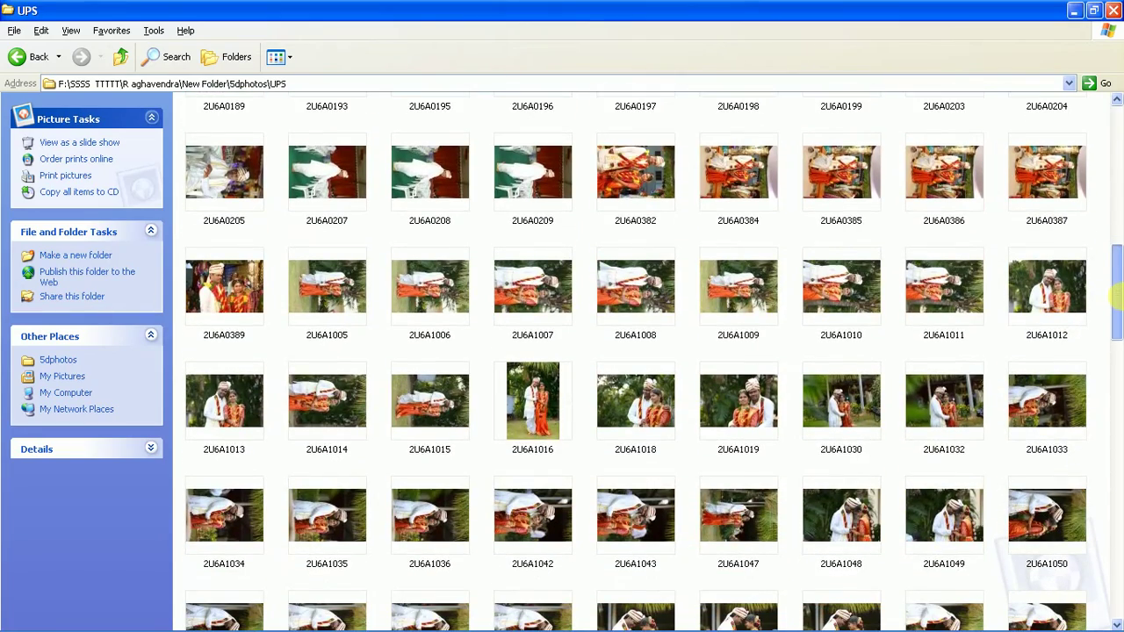
pyautogui.moveTo(1116, 299); pyautogui.dragTo(1116, 317)
# Step: Cycle through the open windows to bring Photoshop to the front
pyautogui.hotkey('alt', 'Tab')
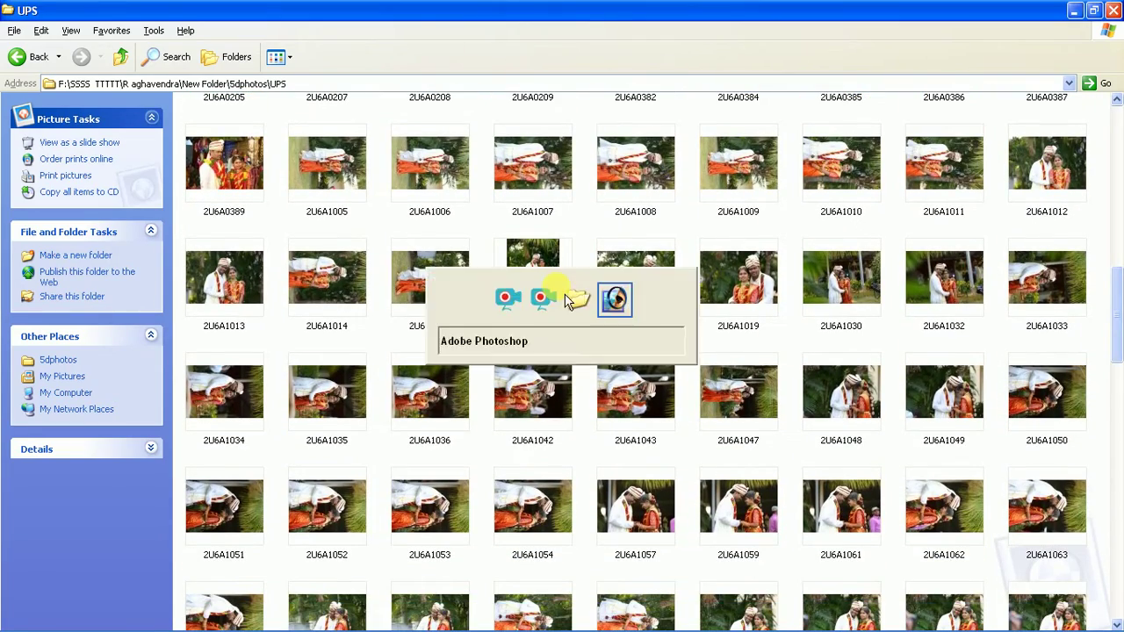
pyautogui.press('Escape')
pyautogui.hotkey('alt', 'Tab')
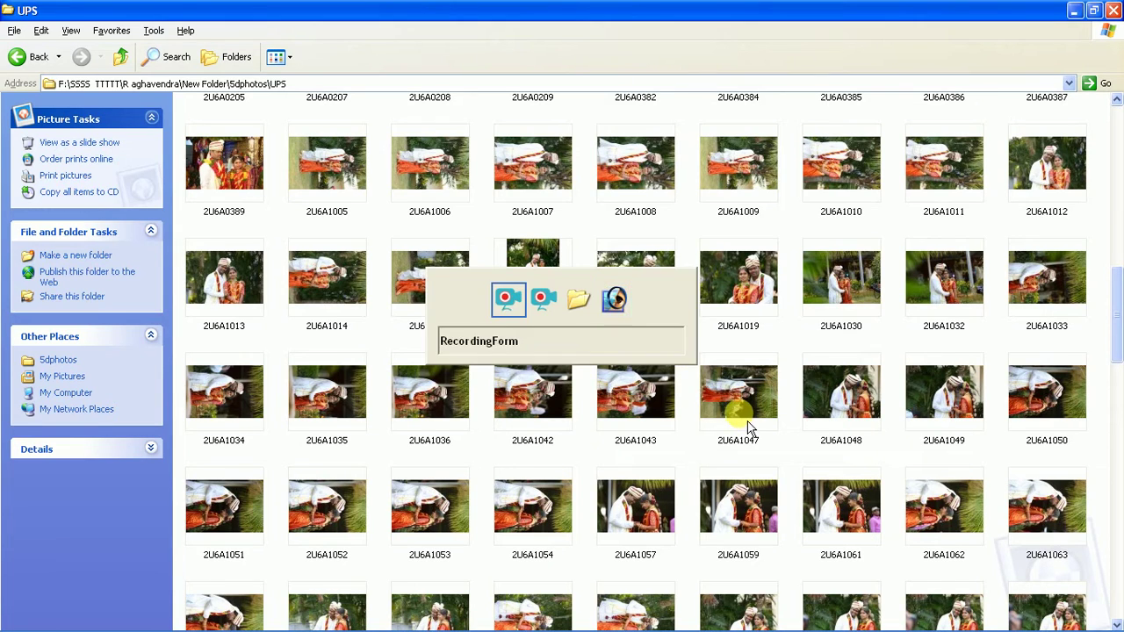
pyautogui.hotkey('alt', 'Tab')
pyautogui.press('Escape')
pyautogui.hotkey('alt', 'Tab')
pyautogui.hotkey('alt', 'Tab')
pyautogui.hotkey('alt', 'Tab')
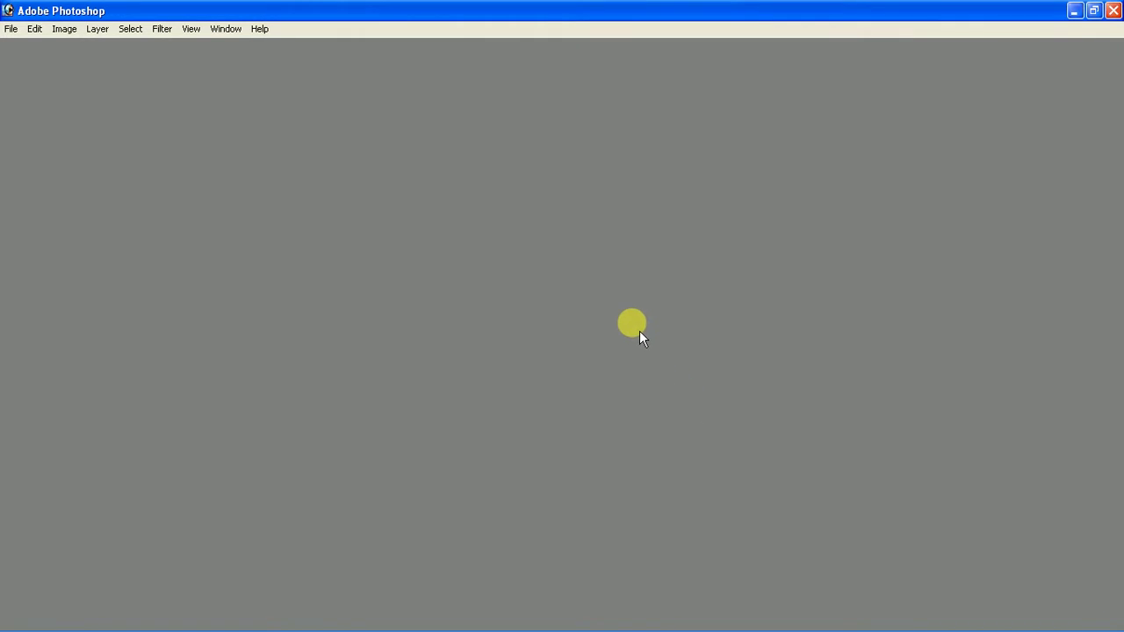
# Step: Drag the 2U6A1016 couple portrait from Explorer into Photoshop to open it
pyautogui.hotkey('alt', 'Tab')
pyautogui.hotkey('alt', 'Tab')
pyautogui.hotkey('alt', 'Tab')
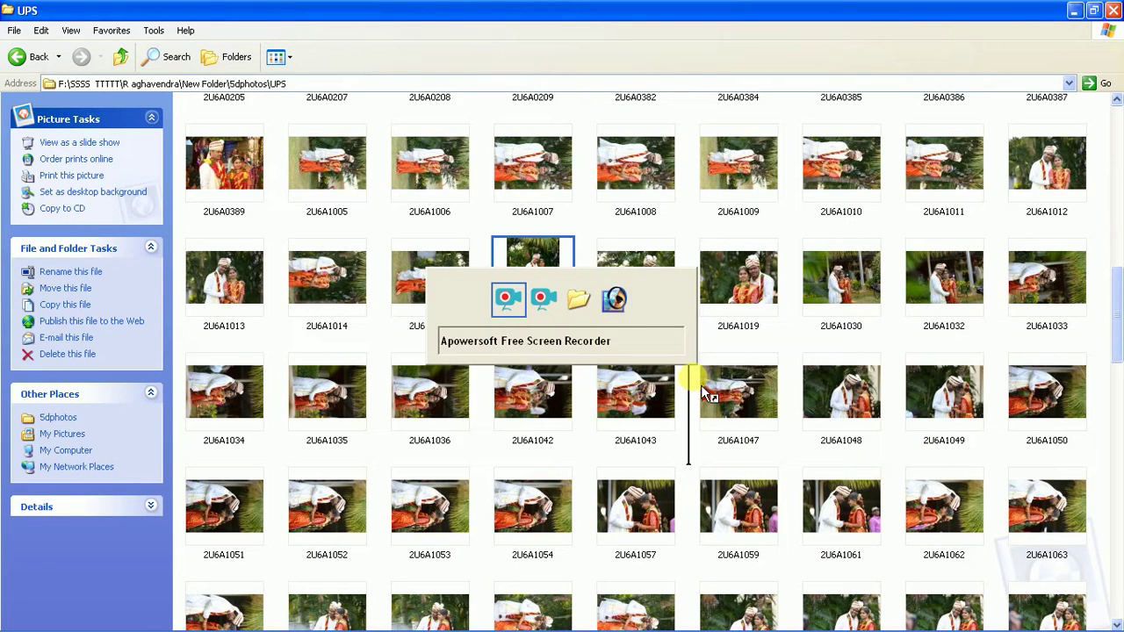
pyautogui.hotkey('alt', 'Tab')
pyautogui.hotkey('alt', 'Tab')
pyautogui.hotkey('alt', 'Tab')
pyautogui.moveTo(631, 373); pyautogui.dragTo(605, 303)
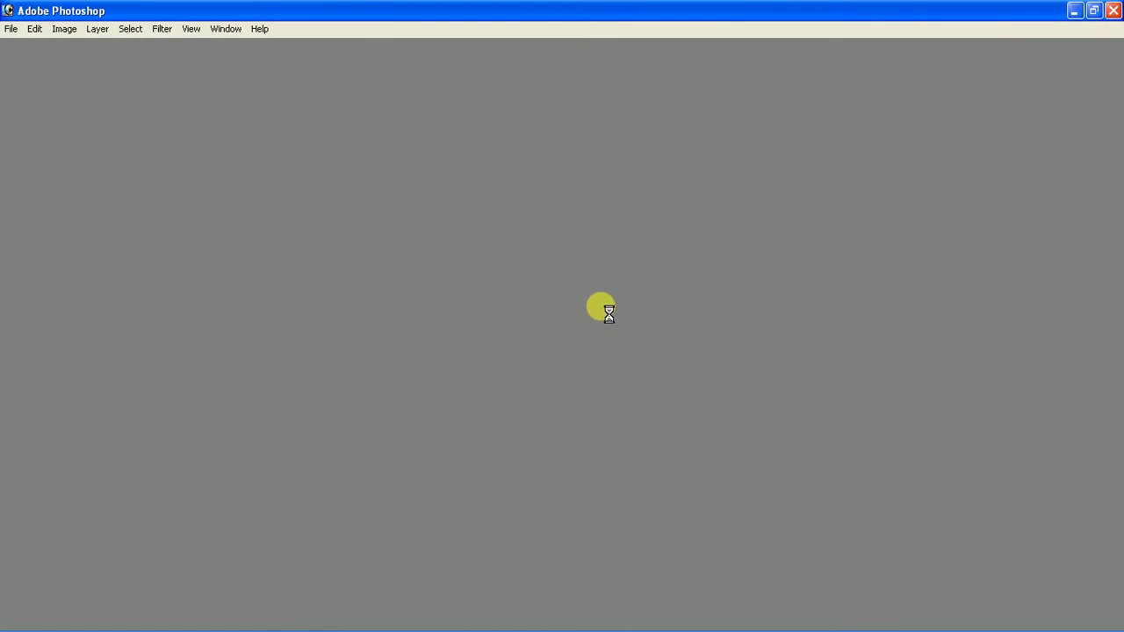
# Step: Show the image full screen on black and toggle the Tools palette off
pyautogui.press('f')
pyautogui.press('f')
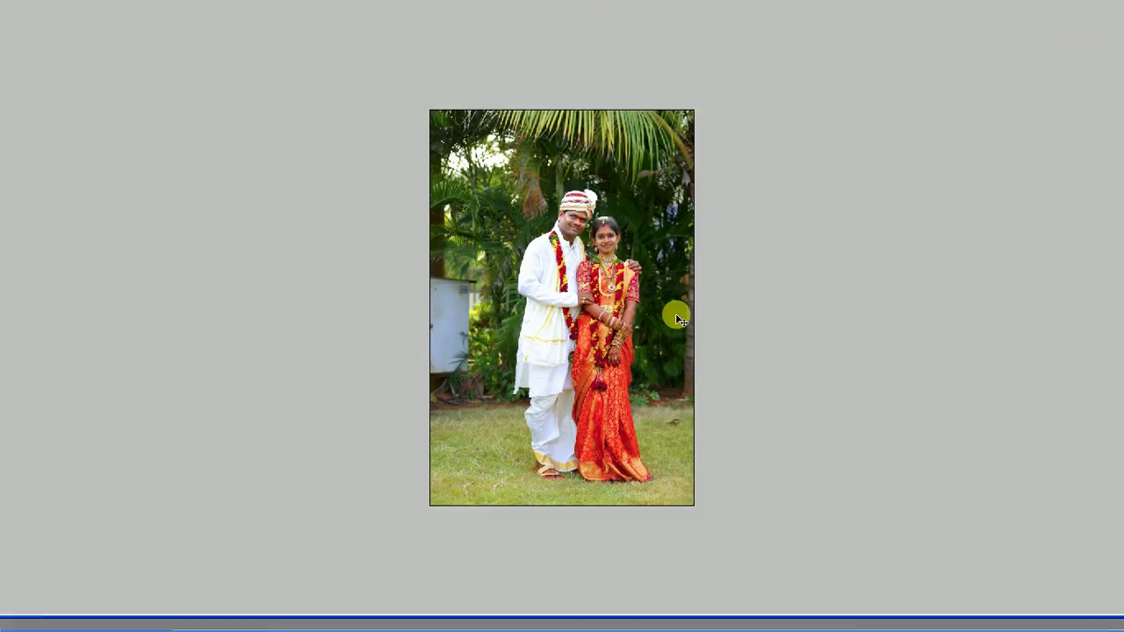
pyautogui.hotkey('ctrl', '0')
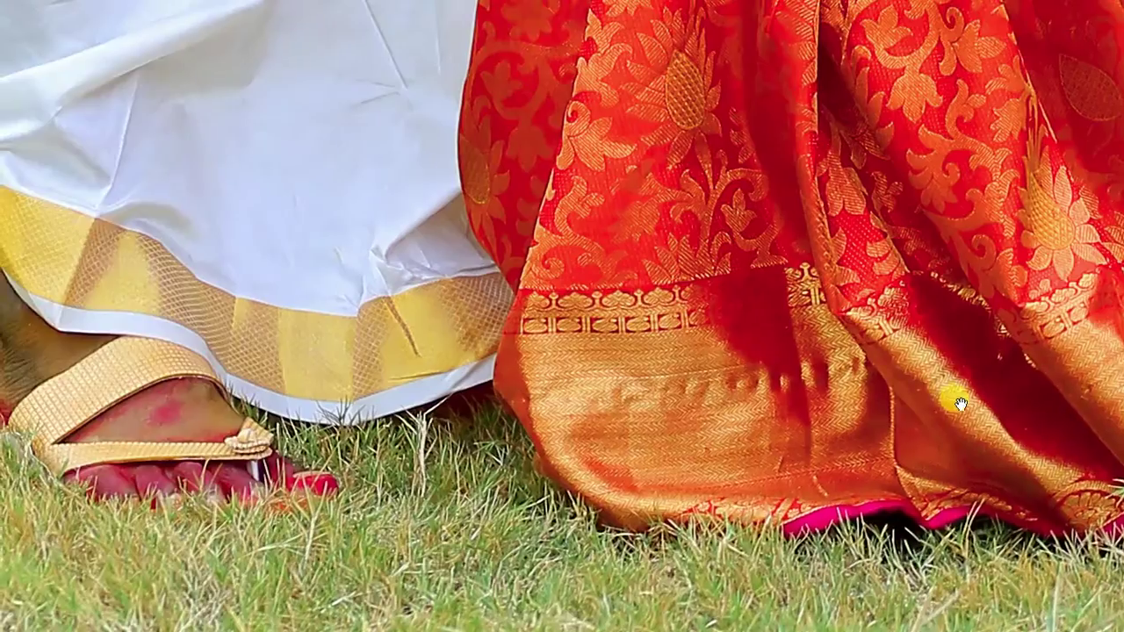
pyautogui.hotkey('alt', 'w')
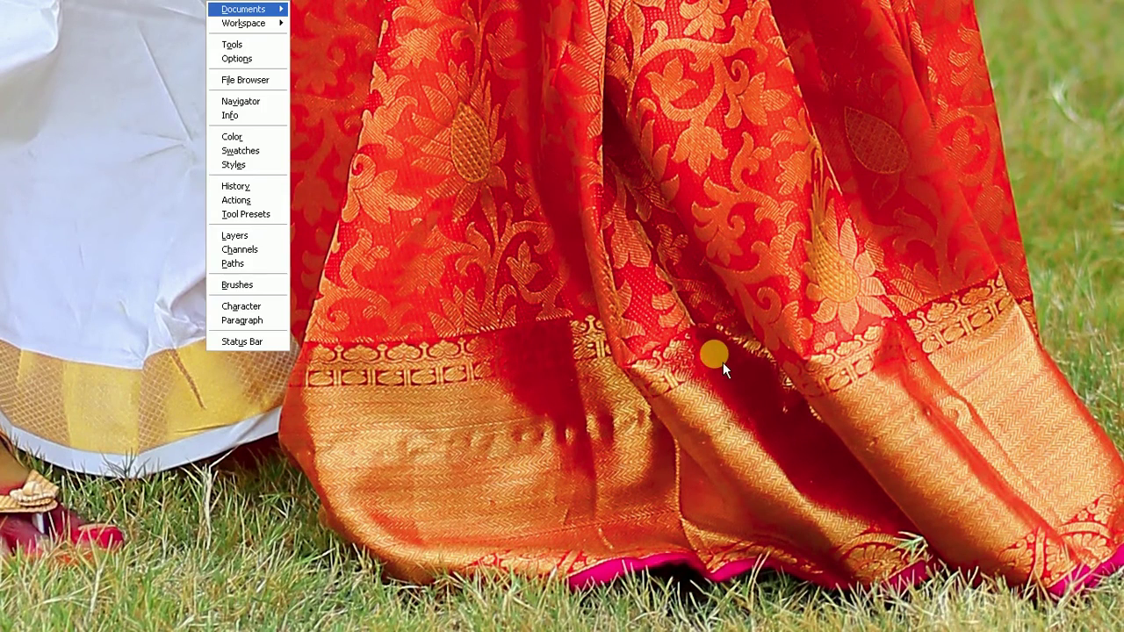
pyautogui.press('t')
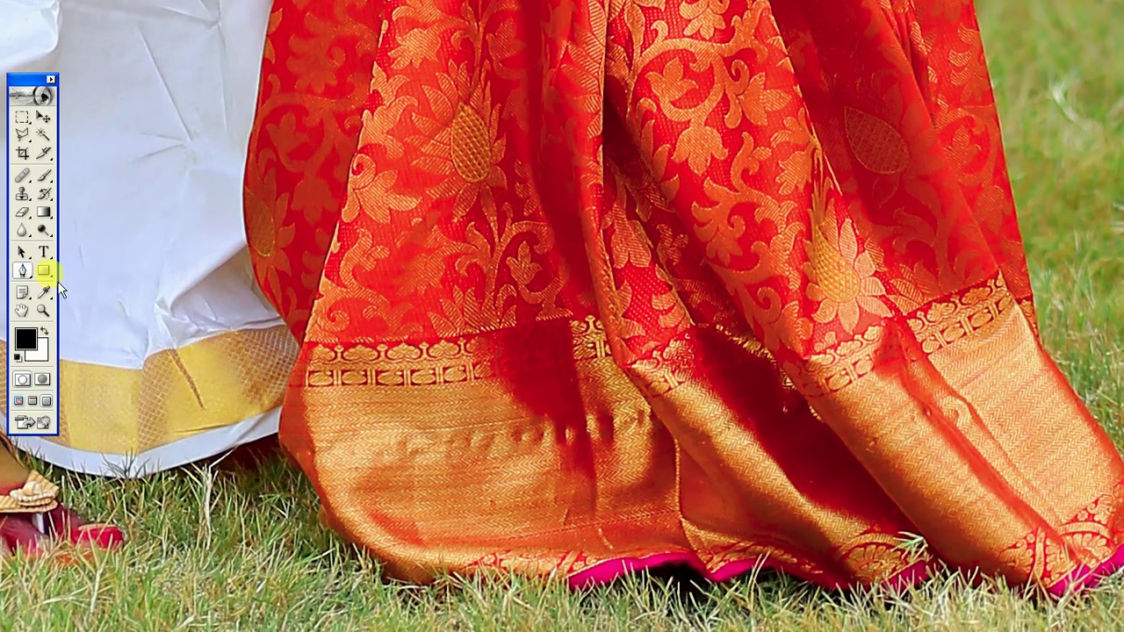
pyautogui.press('Tab')
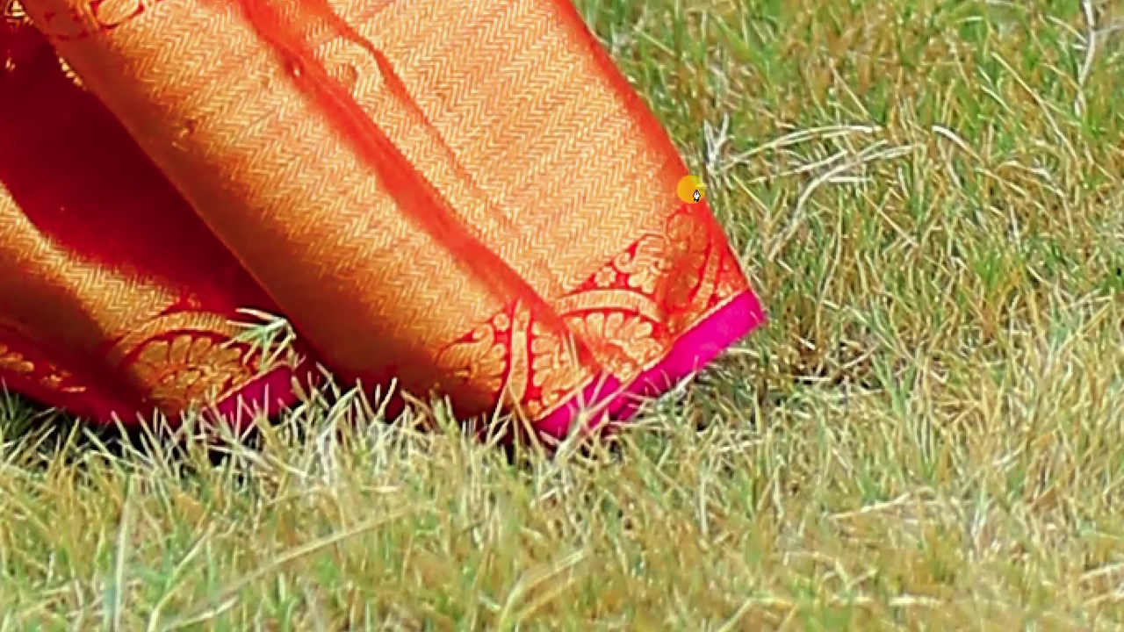
# Step: Start the pen path at the saree hem corner, tracing along the hem and its left curve
pyautogui.click(695, 191)
pyautogui.click(754, 297)
pyautogui.moveTo(390, 431); pyautogui.dragTo(735, 334)
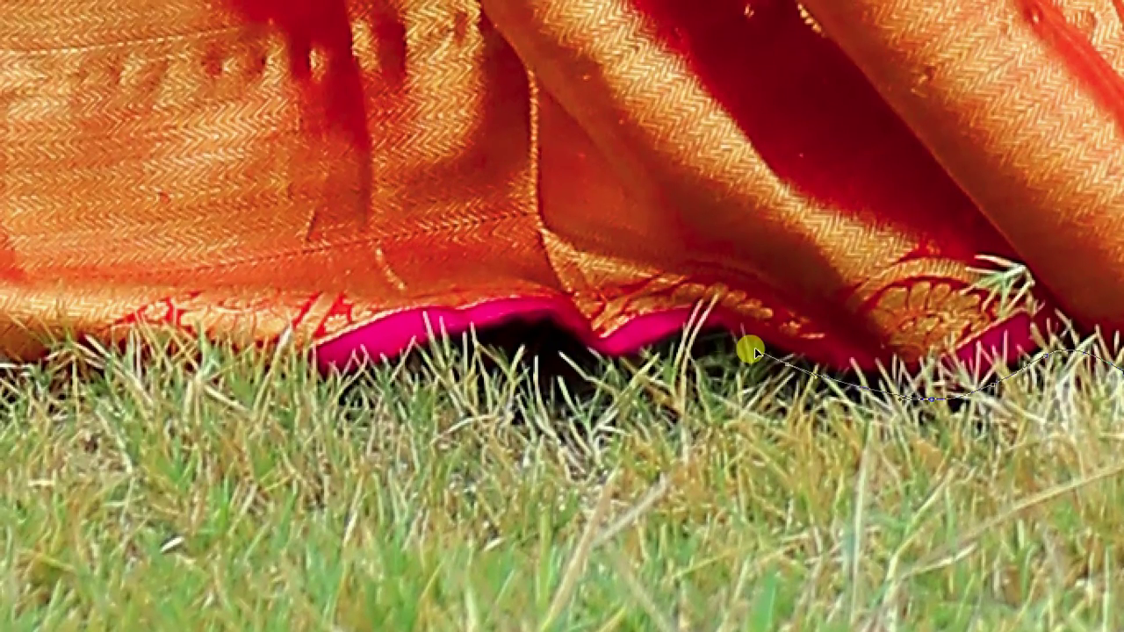
pyautogui.click(628, 348)
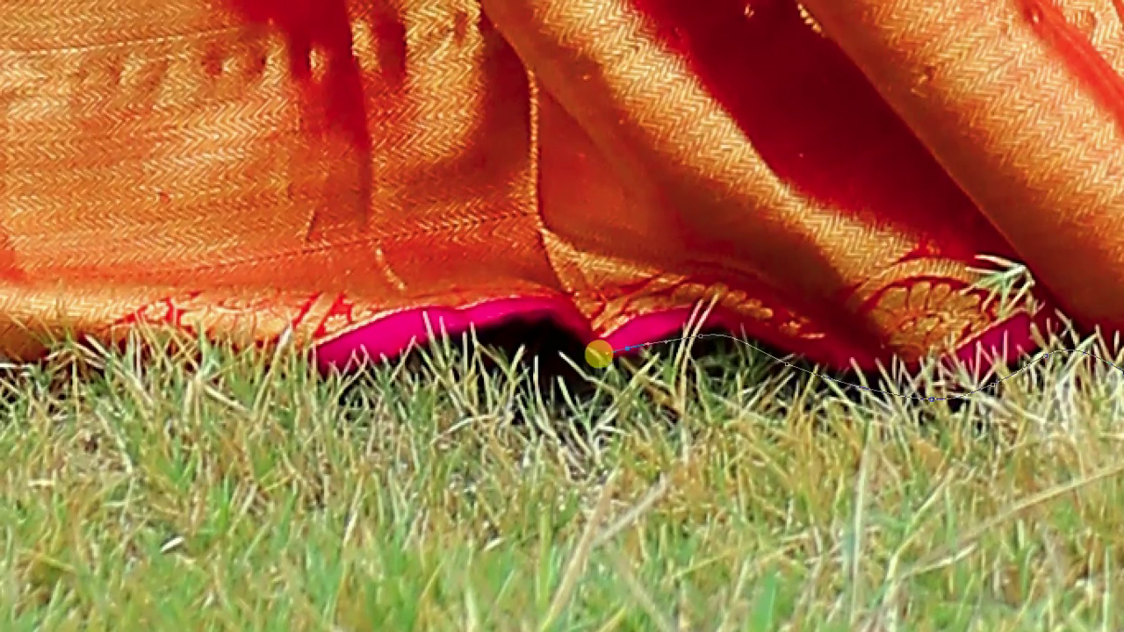
pyautogui.moveTo(326, 389); pyautogui.dragTo(779, 457)
pyautogui.click(587, 442)
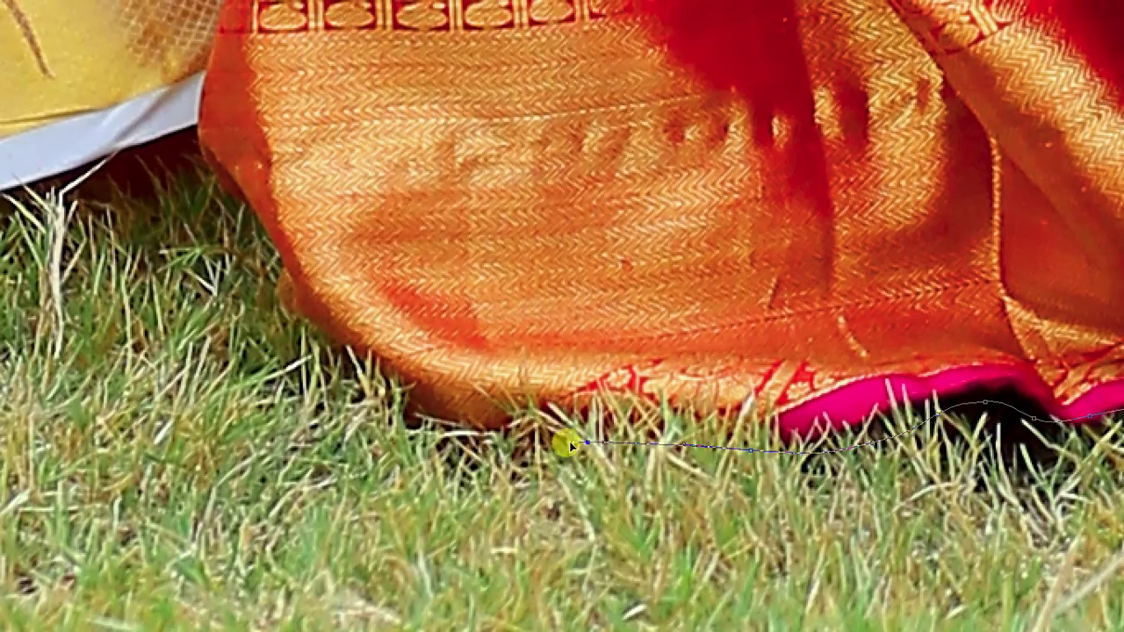
pyautogui.moveTo(320, 321); pyautogui.dragTo(467, 394)
pyautogui.click(467, 395)
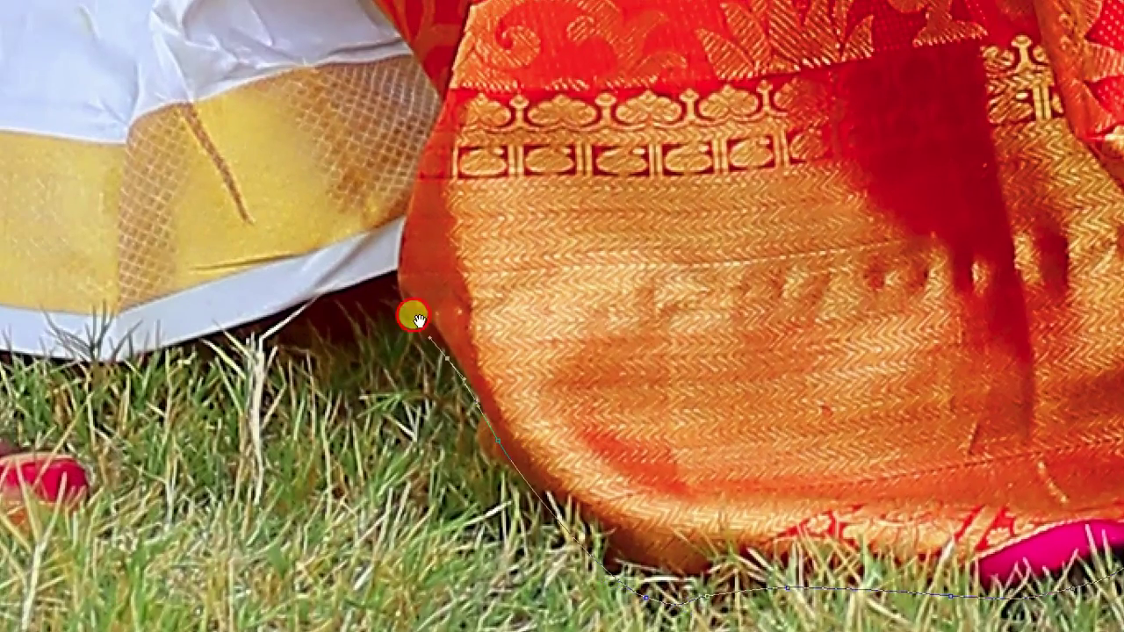
# Step: Zoom in on the groom's sandal and continue the path around the red toe
pyautogui.moveTo(413, 318); pyautogui.dragTo(686, 366)
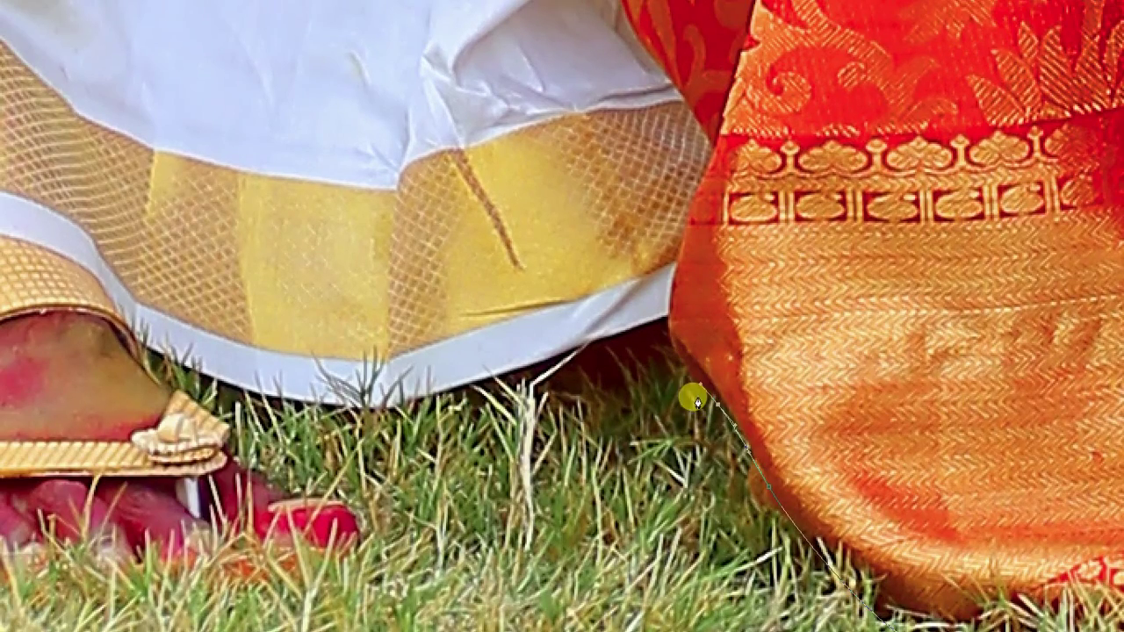
pyautogui.moveTo(595, 470); pyautogui.dragTo(845, 332)
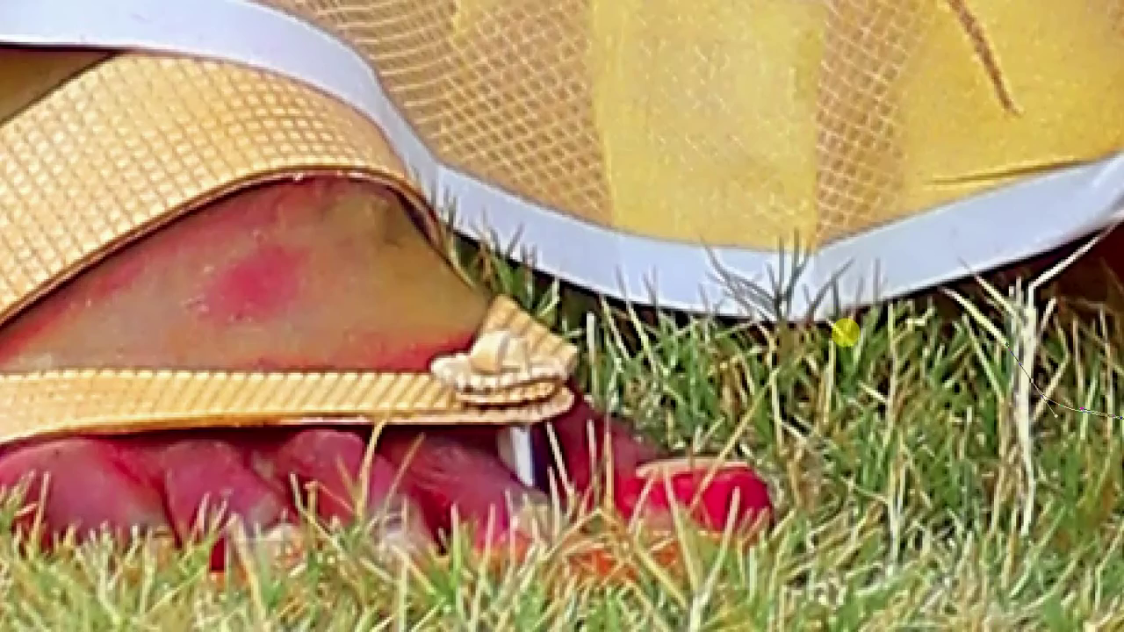
pyautogui.click(578, 293)
pyautogui.click(689, 448)
pyautogui.click(777, 523)
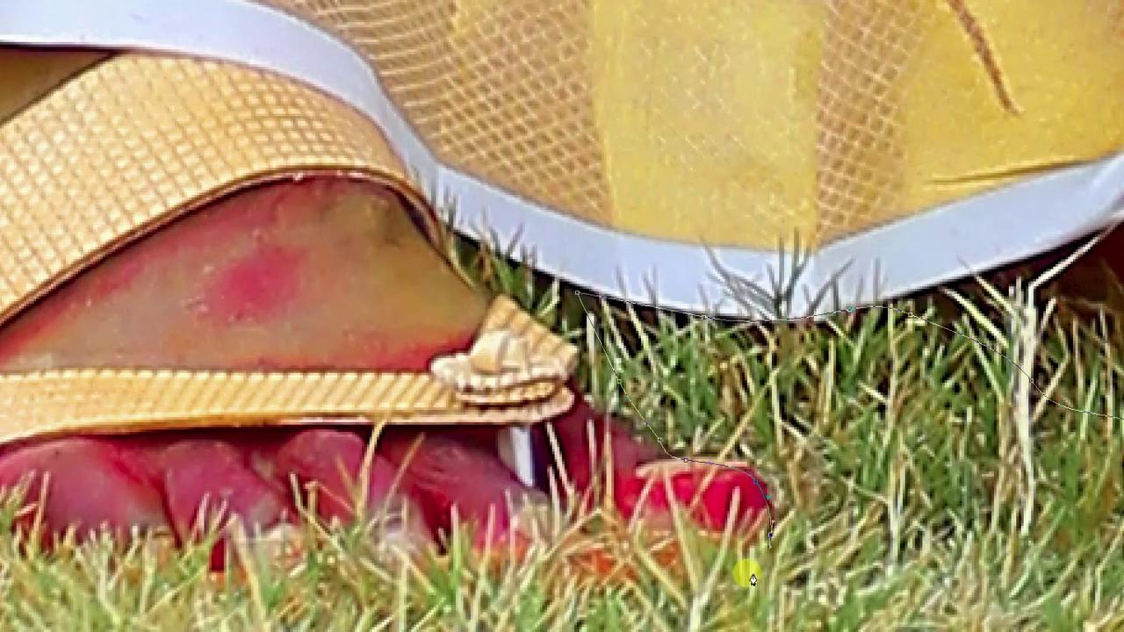
pyautogui.moveTo(747, 575); pyautogui.dragTo(833, 262)
# Step: Trace the path around the sandal heel up to where it meets the garment hem
pyautogui.moveTo(439, 351); pyautogui.dragTo(829, 482)
pyautogui.click(766, 453)
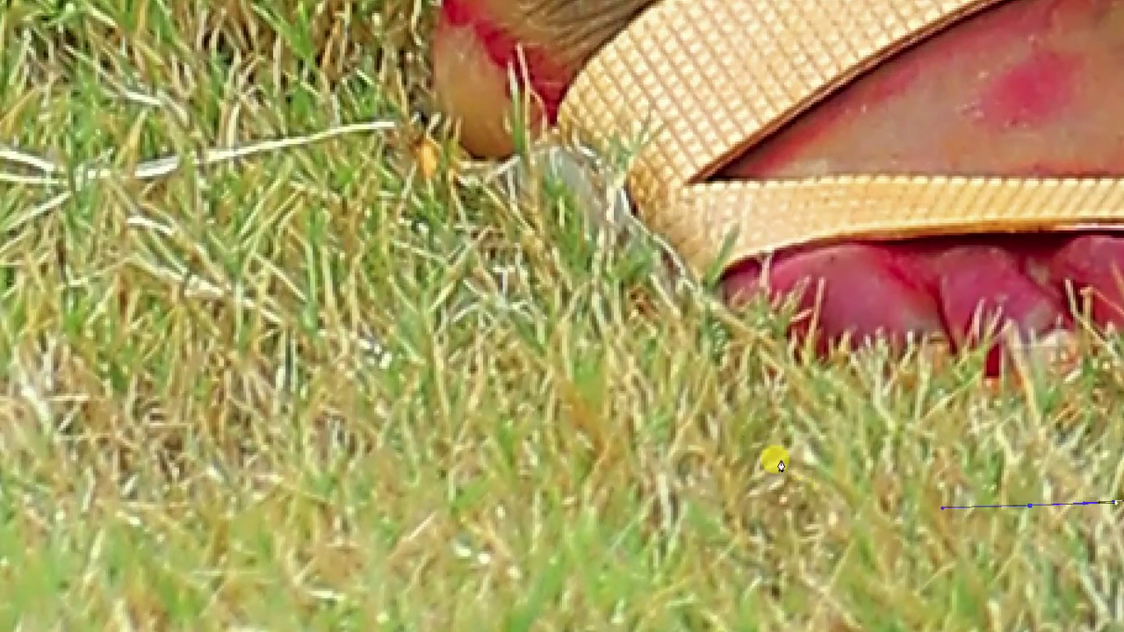
pyautogui.moveTo(691, 361)
pyautogui.mouseDown()
pyautogui.moveTo(590, 263)
pyautogui.moveTo(612, 397)
pyautogui.mouseUp()
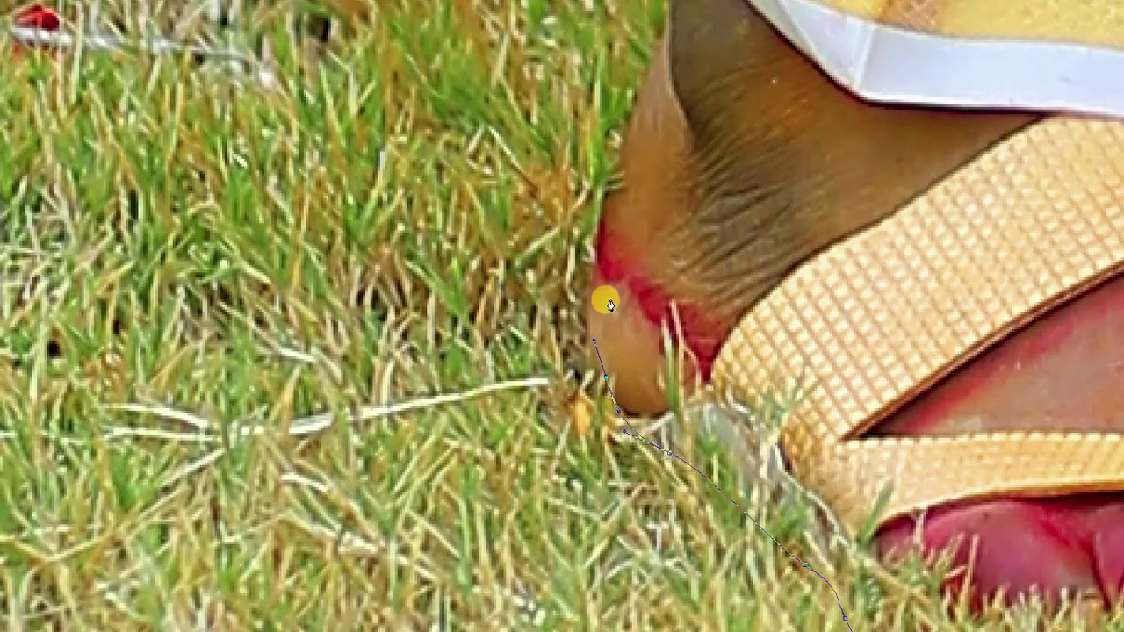
pyautogui.moveTo(611, 303); pyautogui.dragTo(595, 452)
pyautogui.click(612, 345)
pyautogui.moveTo(644, 259); pyautogui.dragTo(615, 464)
pyautogui.click(634, 377)
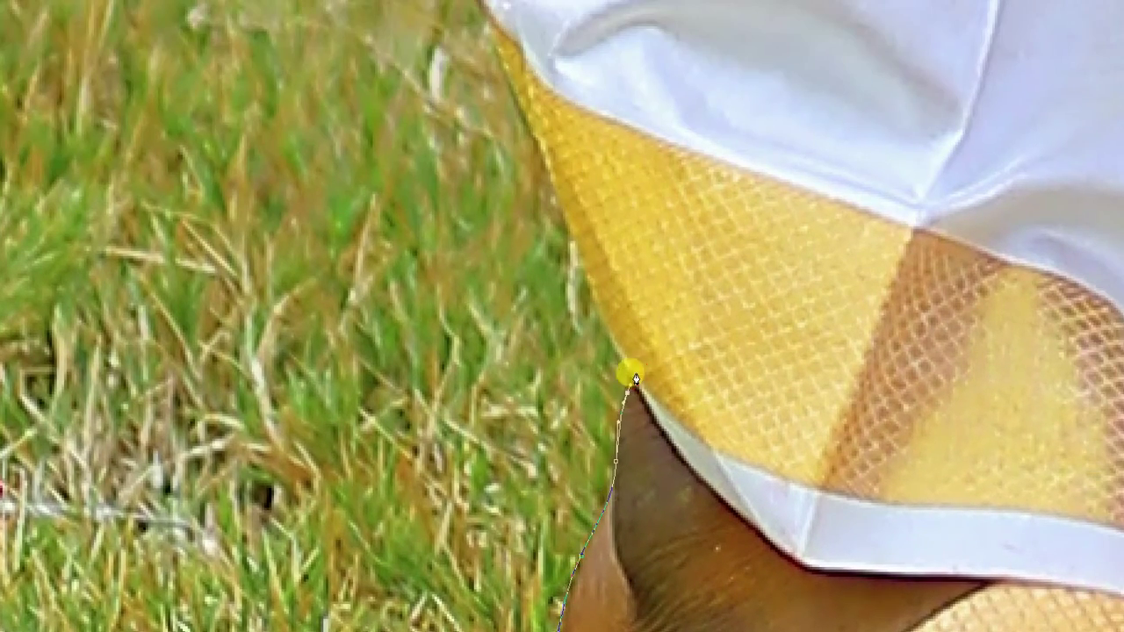
# Step: Follow the white garment's left edge upward with curved anchor points
pyautogui.moveTo(592, 238); pyautogui.dragTo(635, 460)
pyautogui.moveTo(554, 228); pyautogui.dragTo(592, 455)
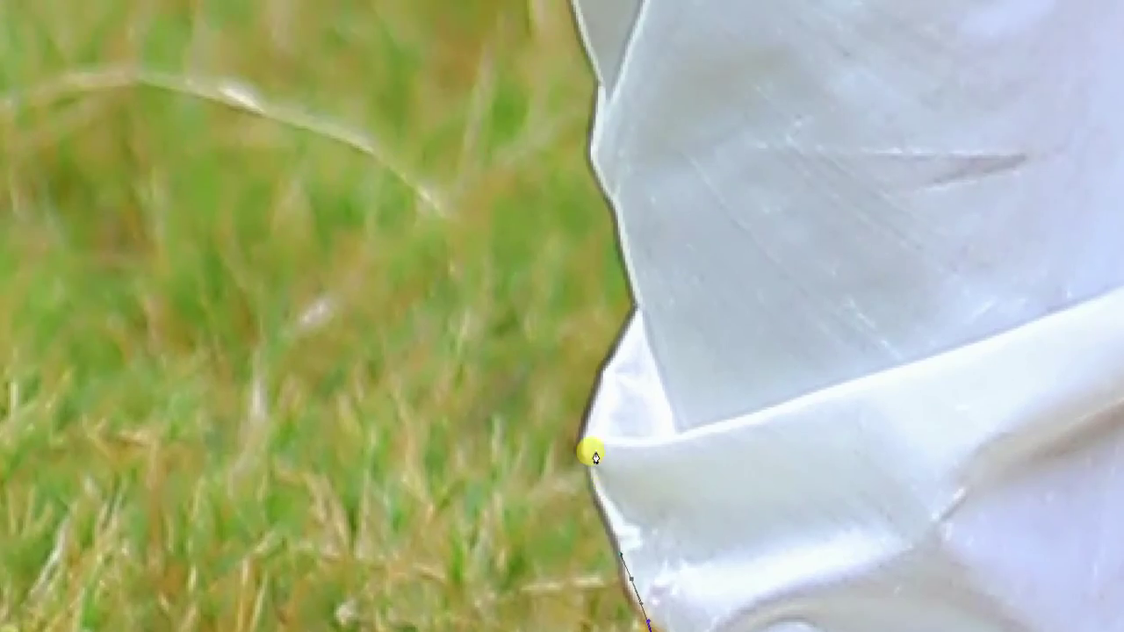
pyautogui.moveTo(638, 320)
pyautogui.mouseDown()
pyautogui.moveTo(602, 402)
pyautogui.moveTo(587, 522)
pyautogui.mouseUp()
pyautogui.click(601, 492)
pyautogui.click(576, 396)
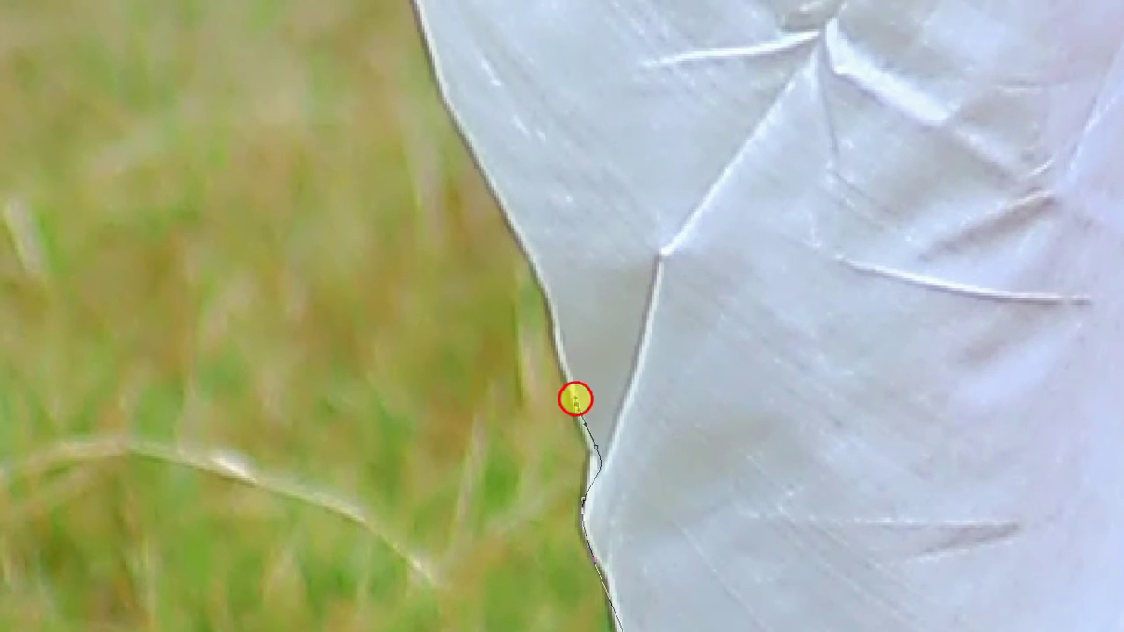
pyautogui.moveTo(571, 252)
pyautogui.mouseDown()
pyautogui.moveTo(571, 307)
pyautogui.moveTo(635, 442)
pyautogui.mouseUp()
pyautogui.moveTo(593, 299); pyautogui.dragTo(602, 396)
# Step: Carry the path around the shirt's top fold to the garment's upper corner
pyautogui.click(575, 296)
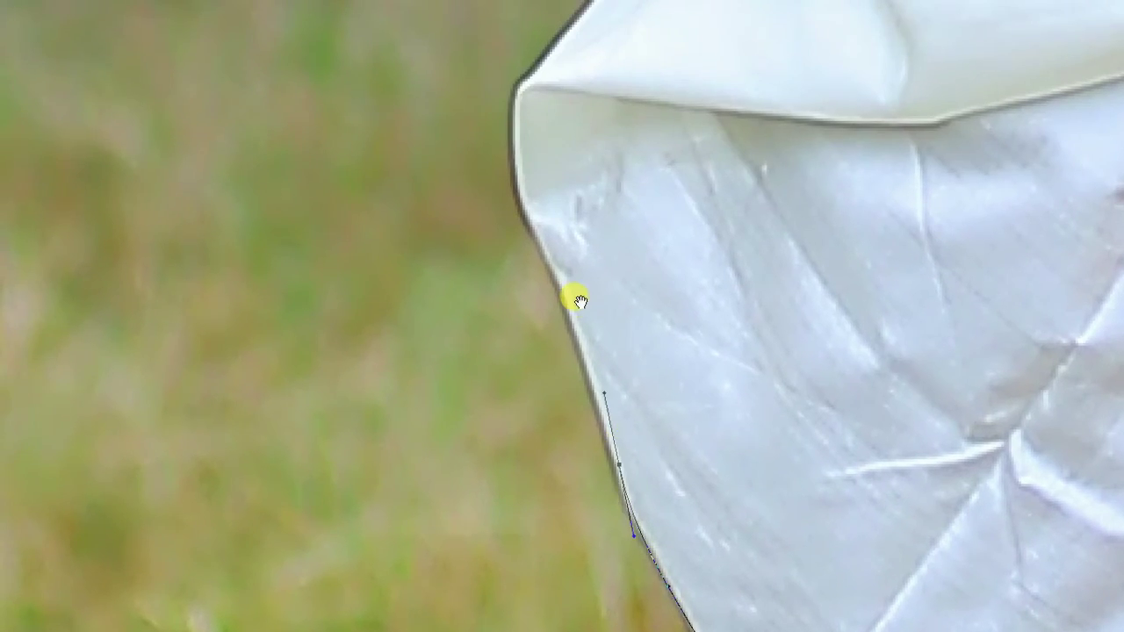
pyautogui.moveTo(574, 296); pyautogui.dragTo(590, 434)
pyautogui.click(573, 312)
pyautogui.click(658, 228)
pyautogui.click(775, 99)
pyautogui.moveTo(776, 114); pyautogui.dragTo(658, 396)
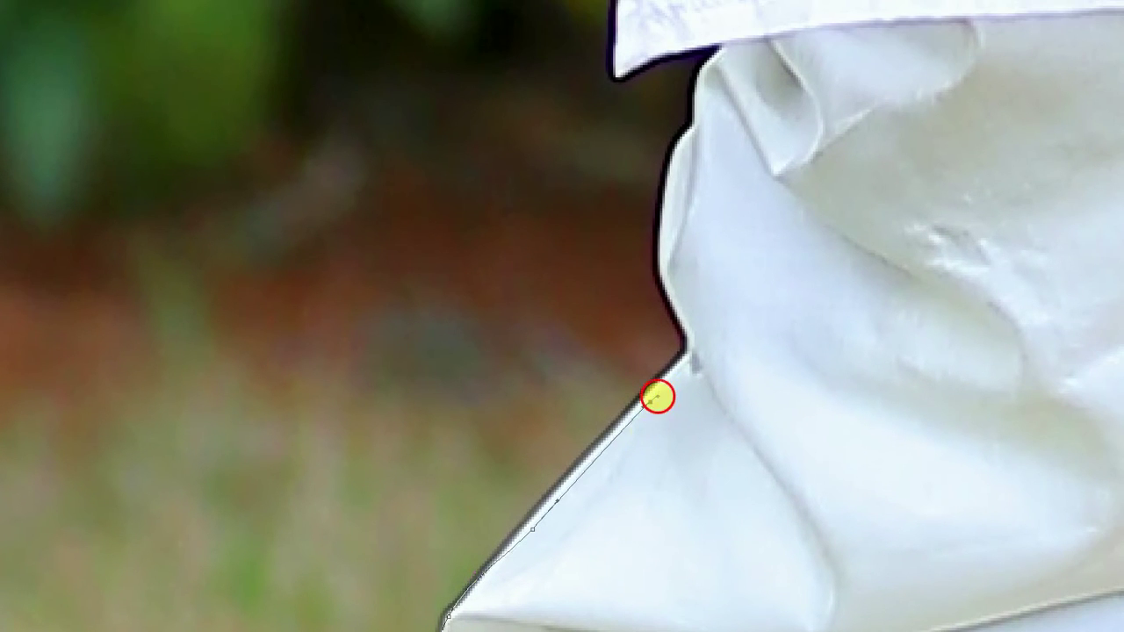
pyautogui.click(688, 354)
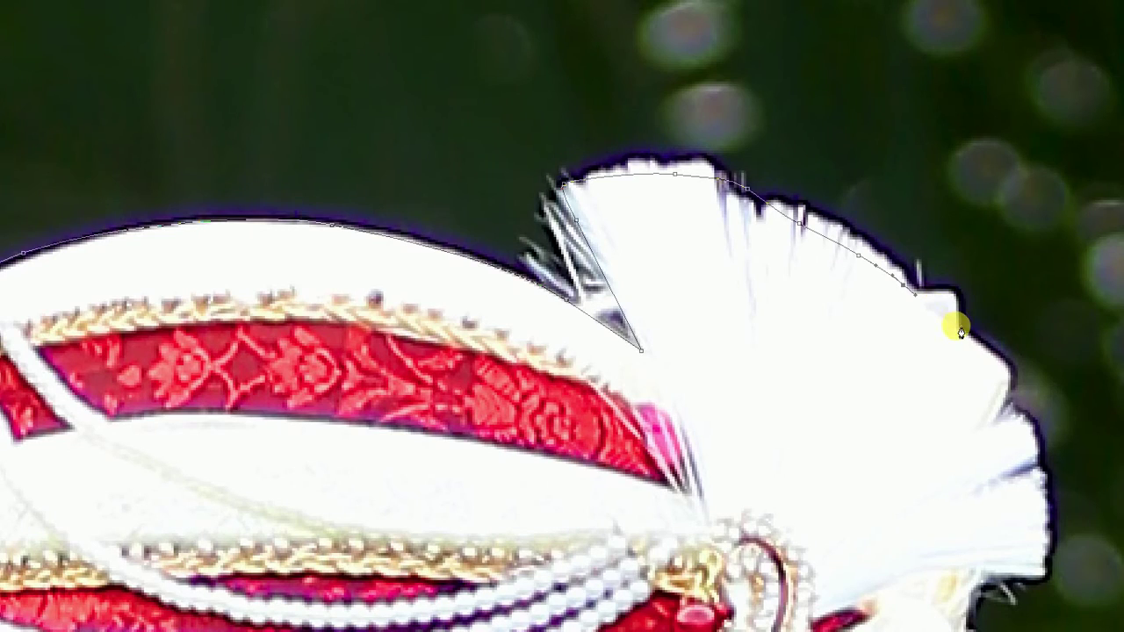
# Step: Trace the path down the turban's outer edge to its lower rim
pyautogui.click(946, 308)
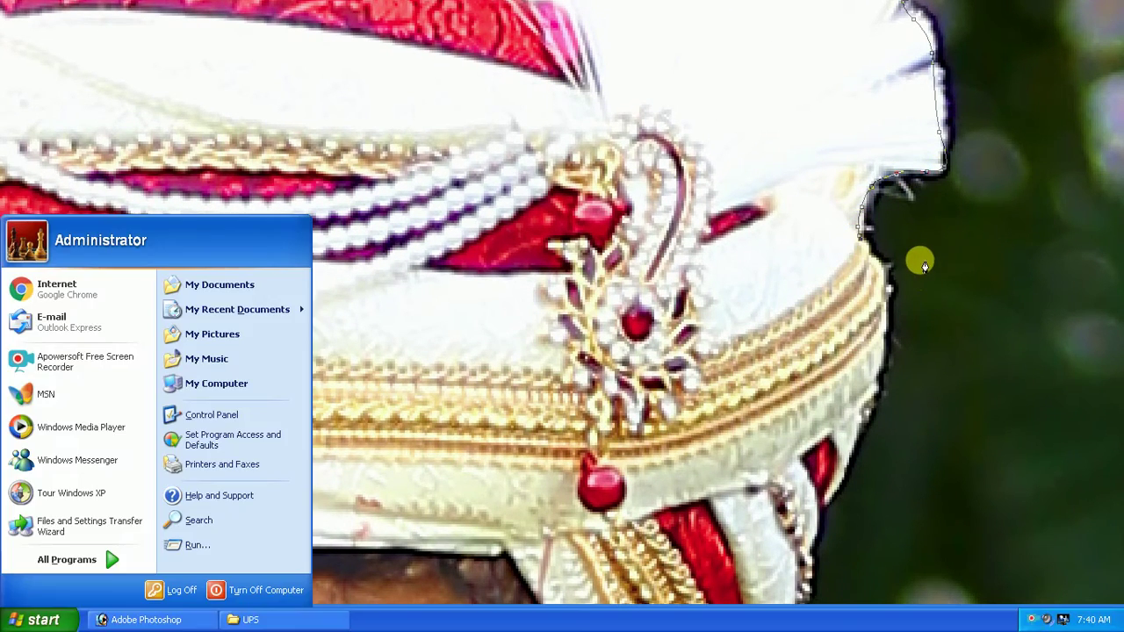
pyautogui.scroll(-3, 885, 264)
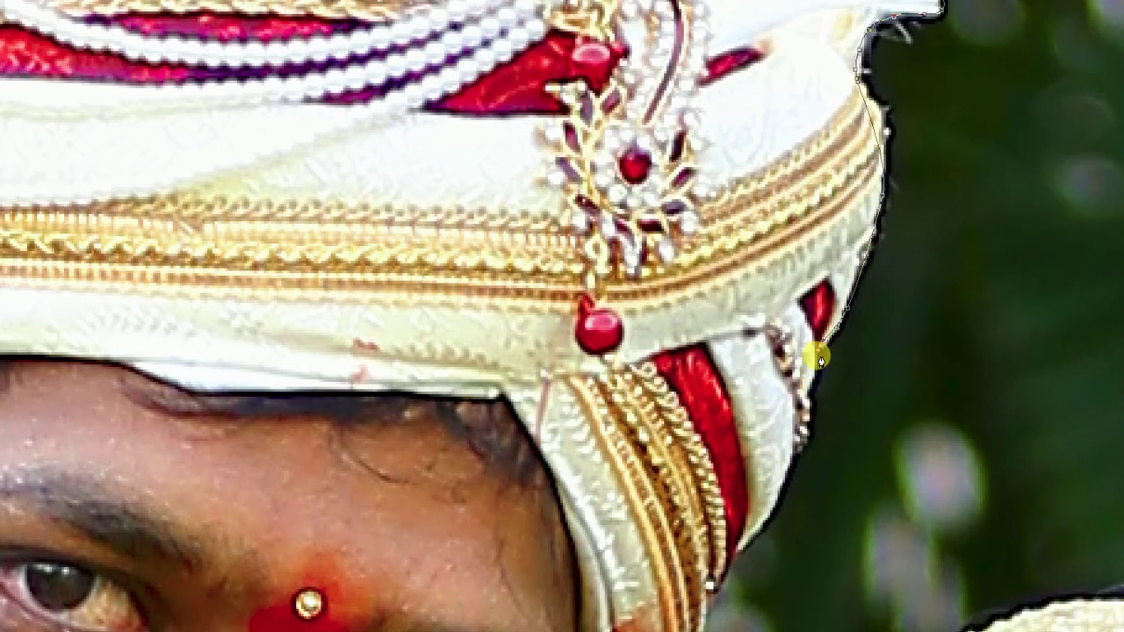
pyautogui.scroll(-3, 816, 351)
pyautogui.click(792, 360)
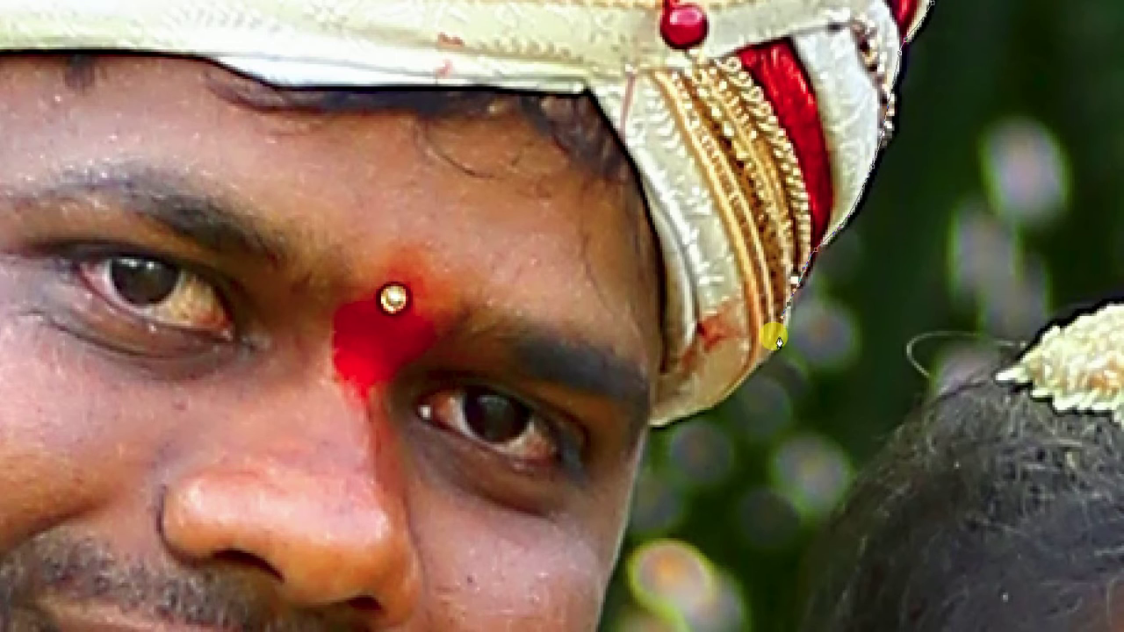
pyautogui.moveTo(792, 360); pyautogui.dragTo(576, 290)
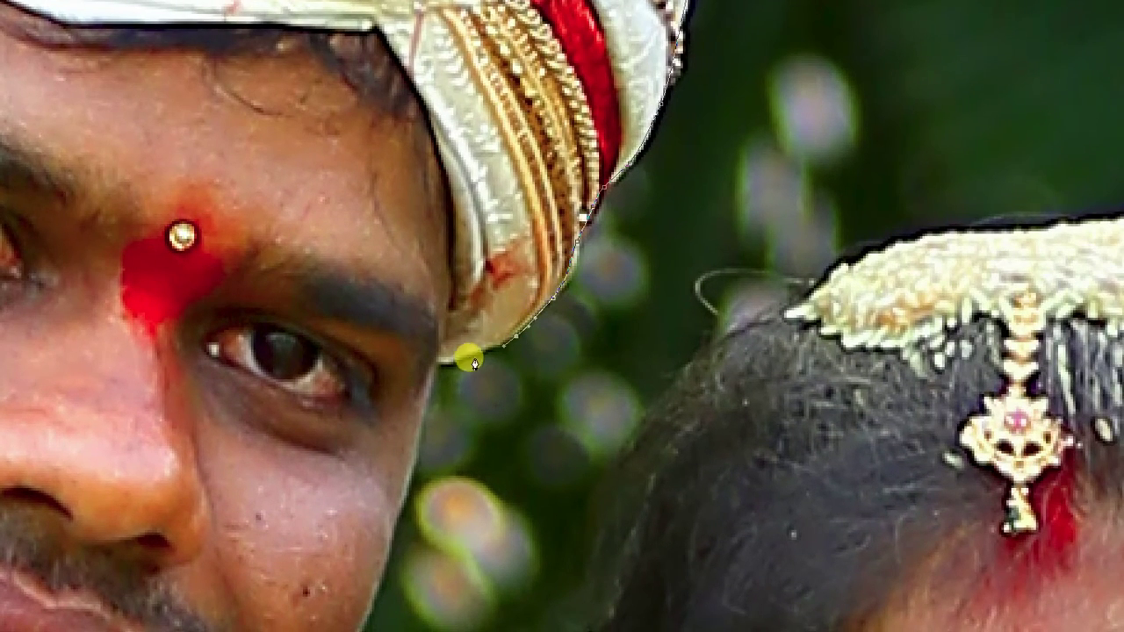
pyautogui.click(466, 357)
pyautogui.moveTo(467, 356); pyautogui.dragTo(473, 252)
pyautogui.scroll(1, 456, 224)
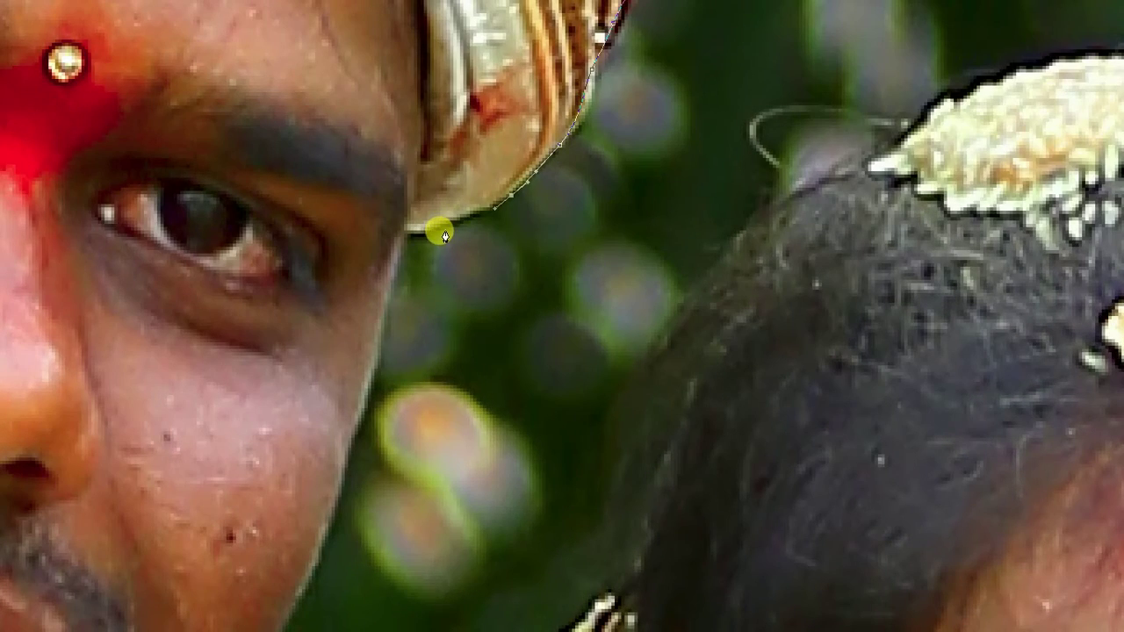
# Step: Trace the groom's cheek, jawline and neck down to the collar
pyautogui.click(359, 374)
pyautogui.moveTo(360, 374); pyautogui.dragTo(426, 156)
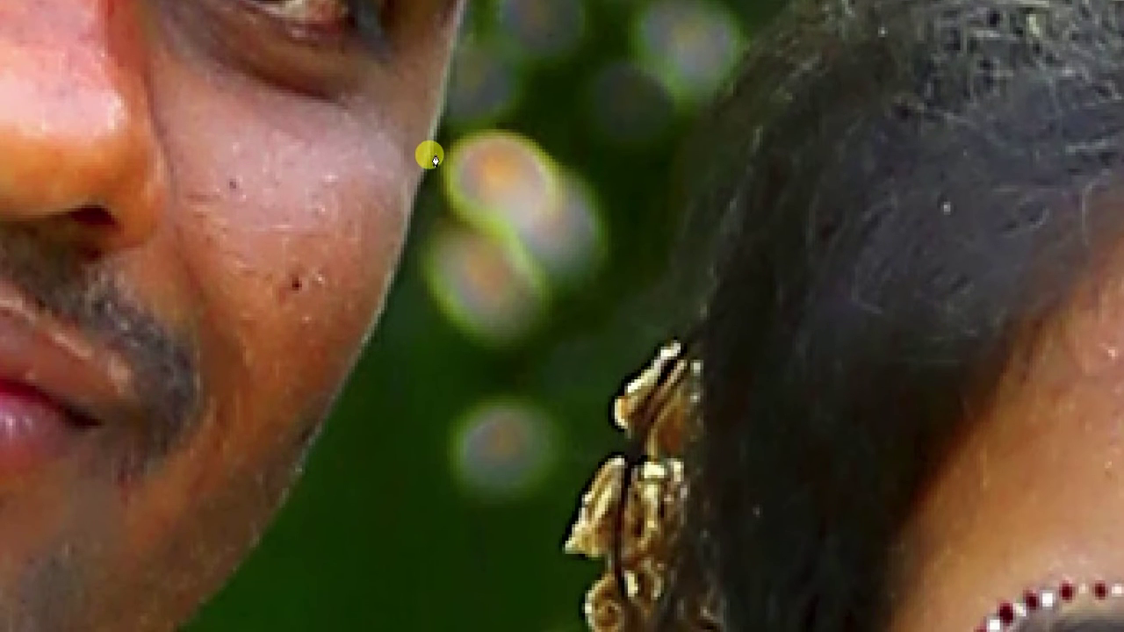
pyautogui.click(374, 305)
pyautogui.moveTo(373, 305); pyautogui.dragTo(444, 156)
pyautogui.click(379, 283)
pyautogui.moveTo(379, 284); pyautogui.dragTo(466, 143)
pyautogui.click(418, 215)
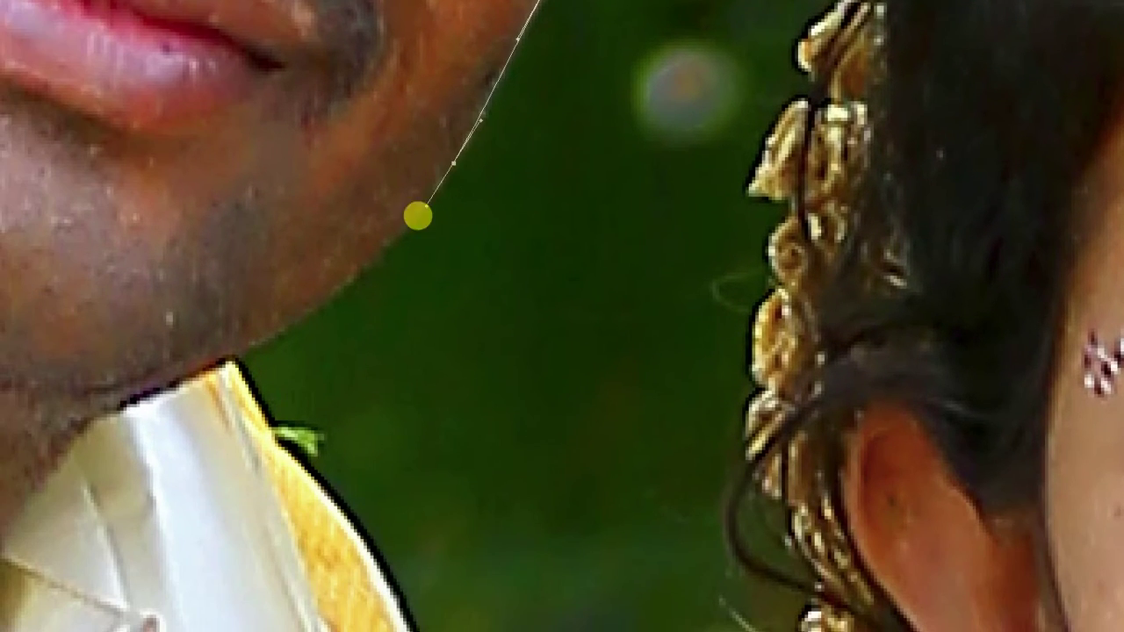
pyautogui.moveTo(418, 214); pyautogui.dragTo(594, 54)
pyautogui.click(411, 198)
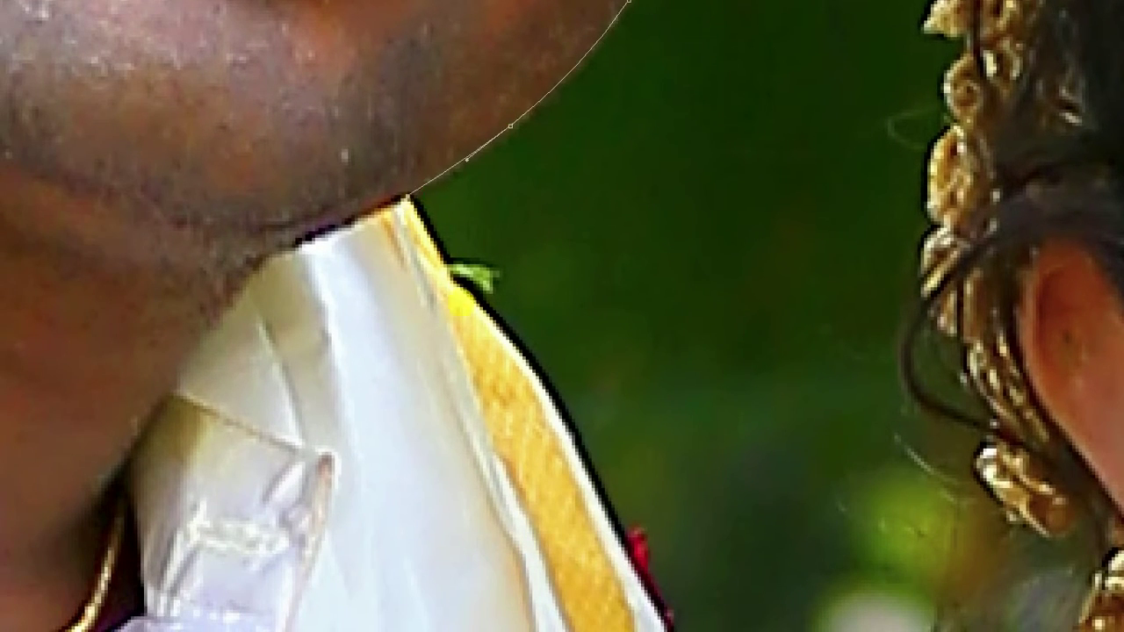
# Step: Continue along the collar edge, around the red bead and flowers, to the garland edge
pyautogui.click(409, 166)
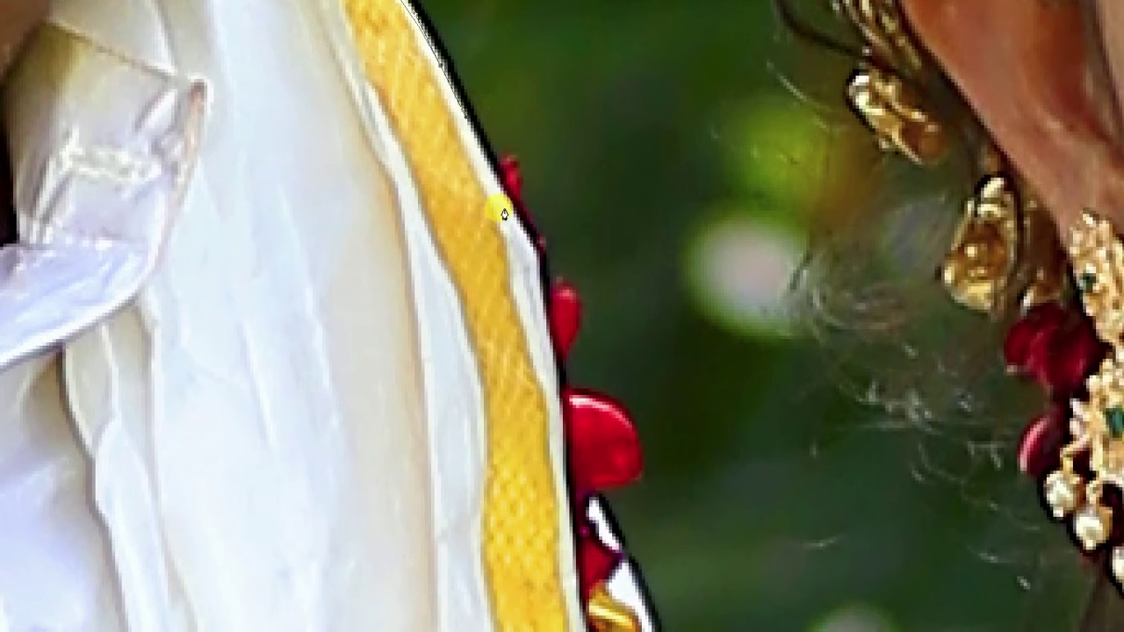
pyautogui.click(544, 255)
pyautogui.click(546, 289)
pyautogui.moveTo(569, 290); pyautogui.dragTo(571, 334)
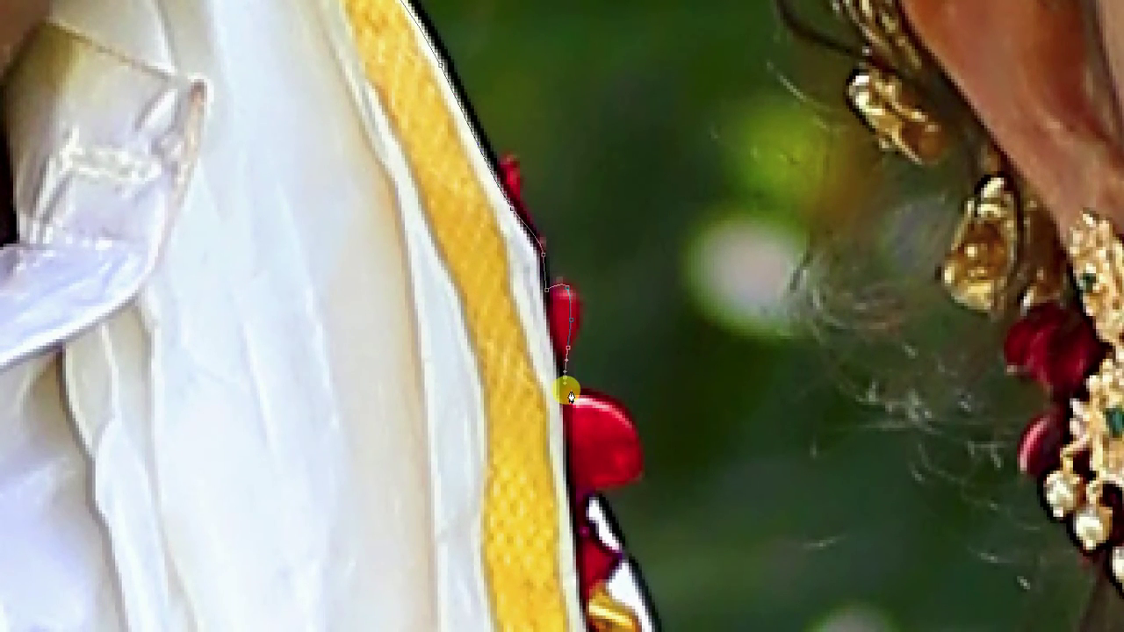
pyautogui.moveTo(644, 434)
pyautogui.mouseDown()
pyautogui.moveTo(642, 460)
pyautogui.moveTo(630, 228)
pyautogui.moveTo(638, 358)
pyautogui.mouseUp()
pyautogui.moveTo(692, 459); pyautogui.dragTo(594, 208)
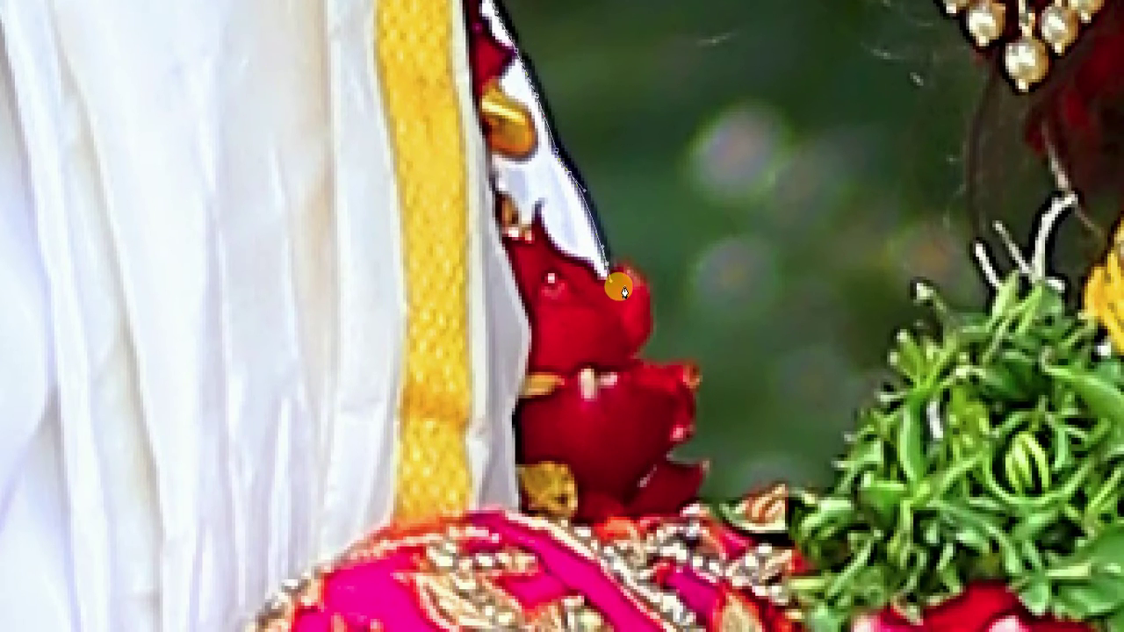
pyautogui.moveTo(606, 270); pyautogui.dragTo(649, 343)
pyautogui.click(695, 375)
pyautogui.moveTo(672, 465); pyautogui.dragTo(702, 472)
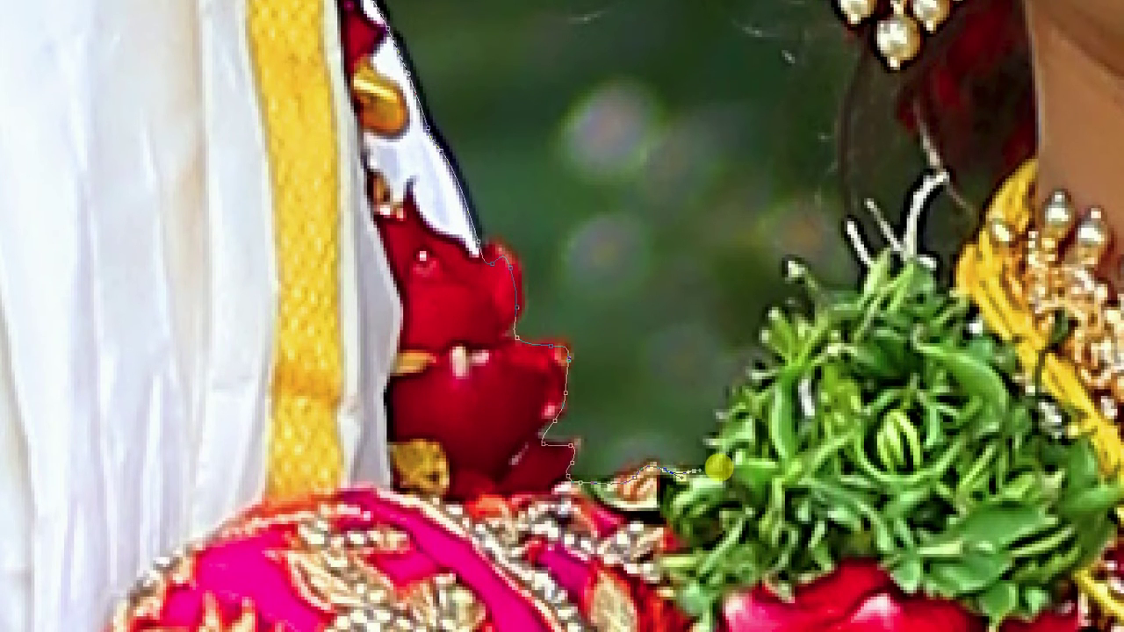
pyautogui.moveTo(703, 491); pyautogui.dragTo(751, 391)
pyautogui.click(752, 391)
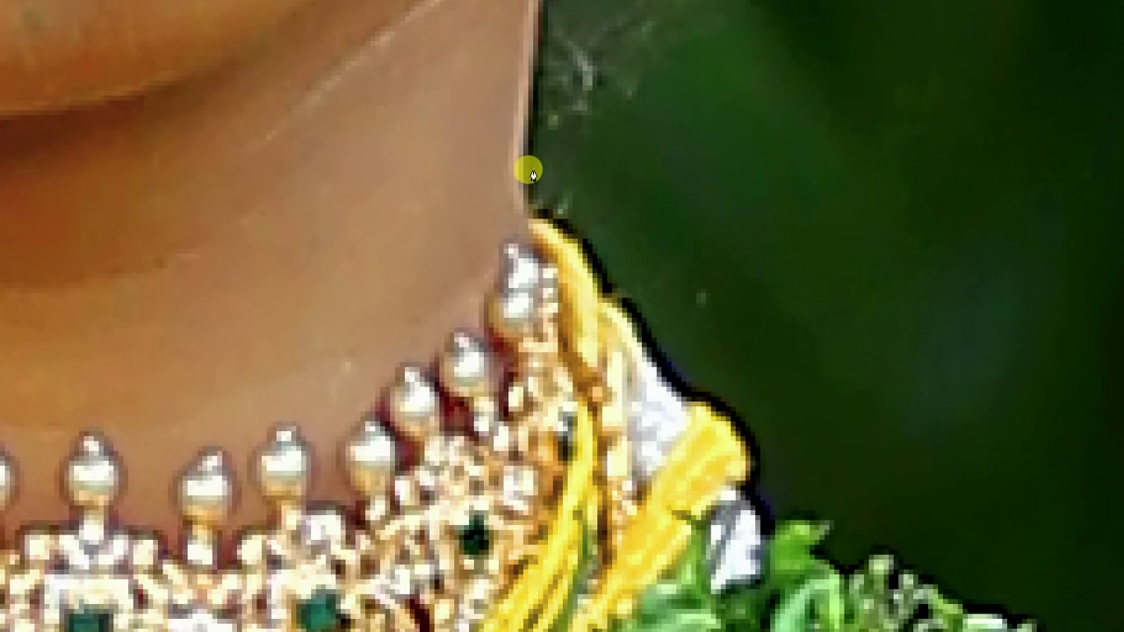
# Step: Trace the bride's neck, the garland leaves, her thumb, index finger and arm edge
pyautogui.moveTo(519, 185); pyautogui.dragTo(534, 224)
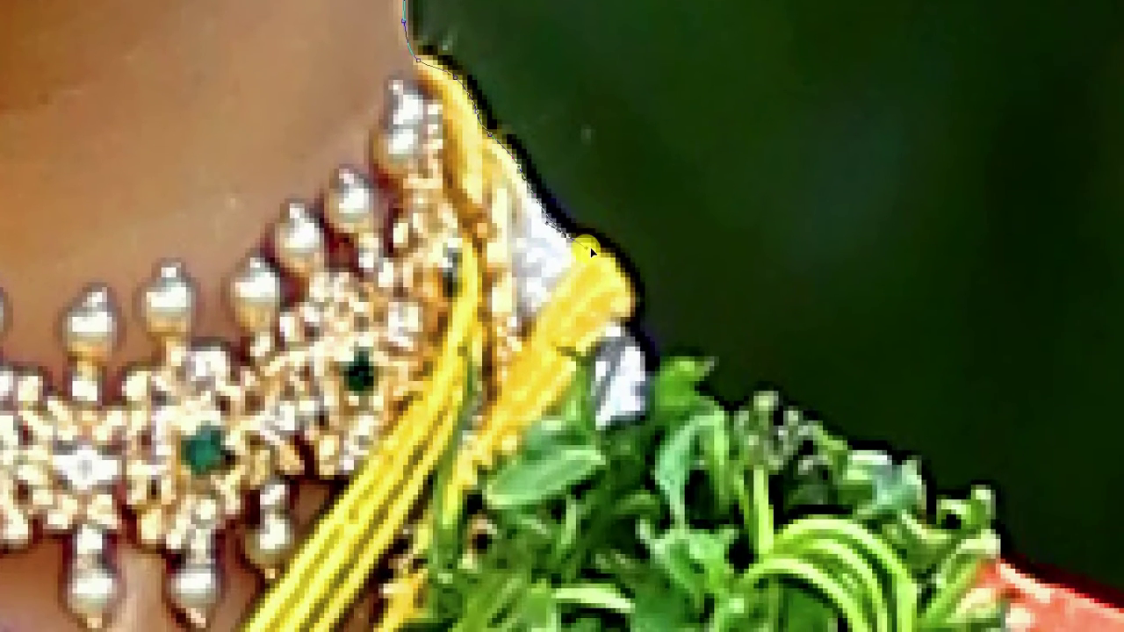
pyautogui.moveTo(651, 376)
pyautogui.mouseDown()
pyautogui.moveTo(770, 397)
pyautogui.moveTo(851, 449)
pyautogui.moveTo(724, 348)
pyautogui.mouseUp()
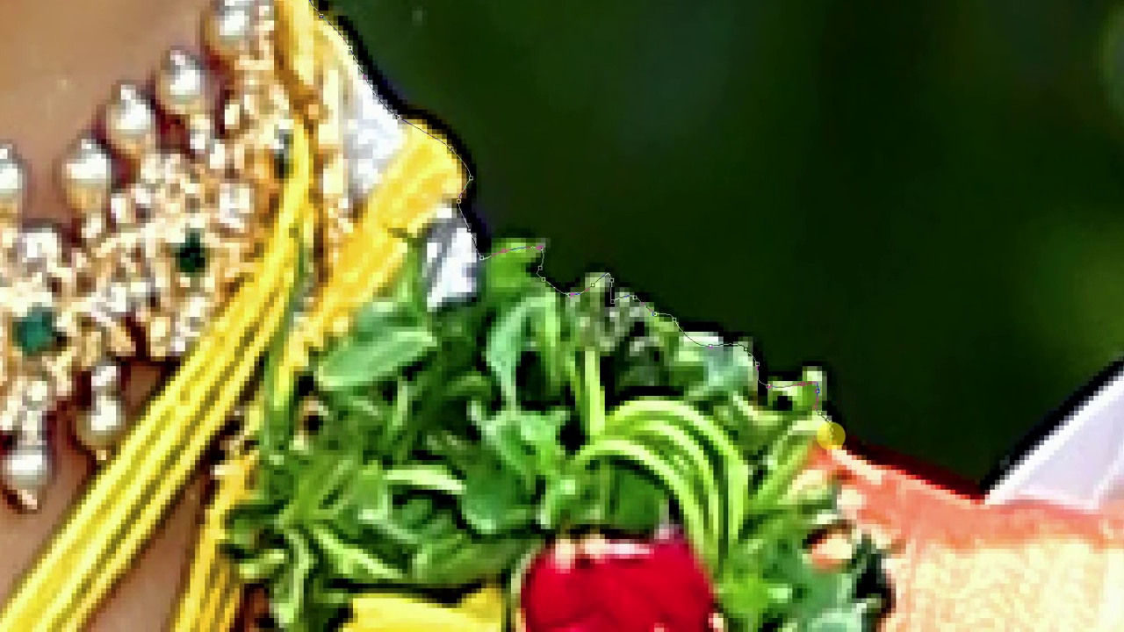
pyautogui.moveTo(865, 463); pyautogui.dragTo(670, 363)
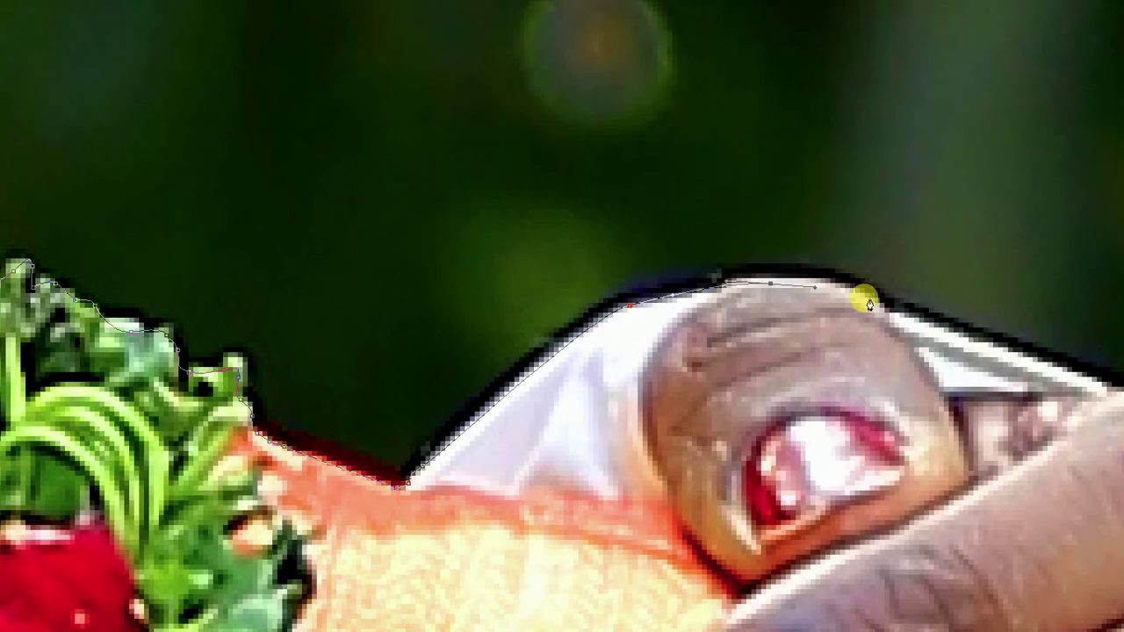
pyautogui.moveTo(813, 275)
pyautogui.mouseDown()
pyautogui.moveTo(732, 261)
pyautogui.moveTo(726, 228)
pyautogui.mouseUp()
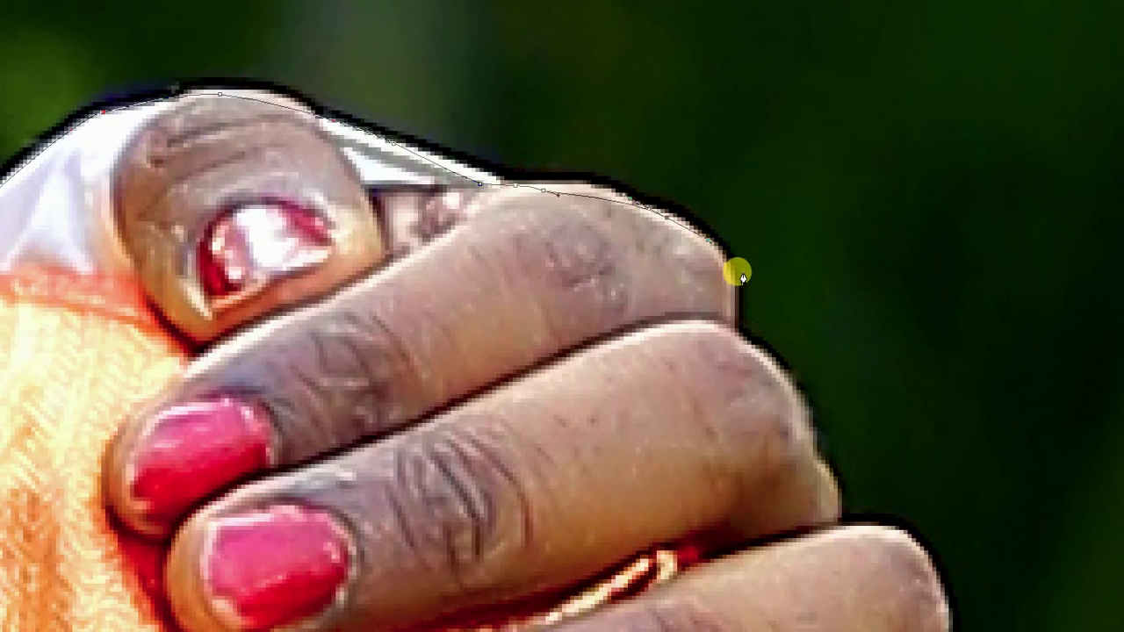
pyautogui.moveTo(742, 277); pyautogui.dragTo(736, 227)
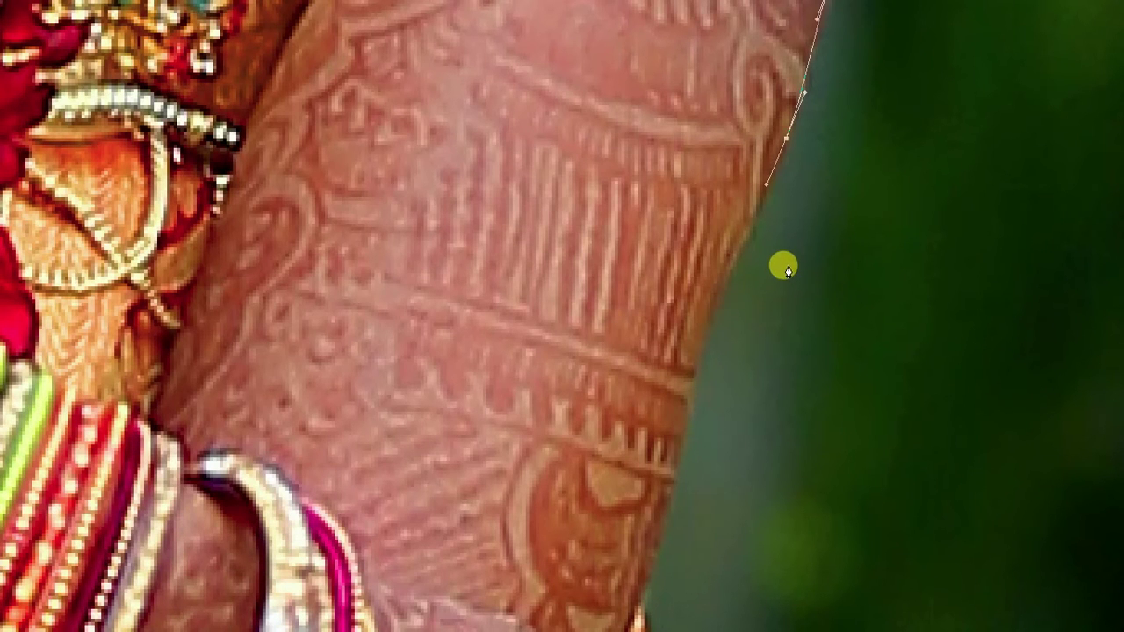
pyautogui.click(791, 249)
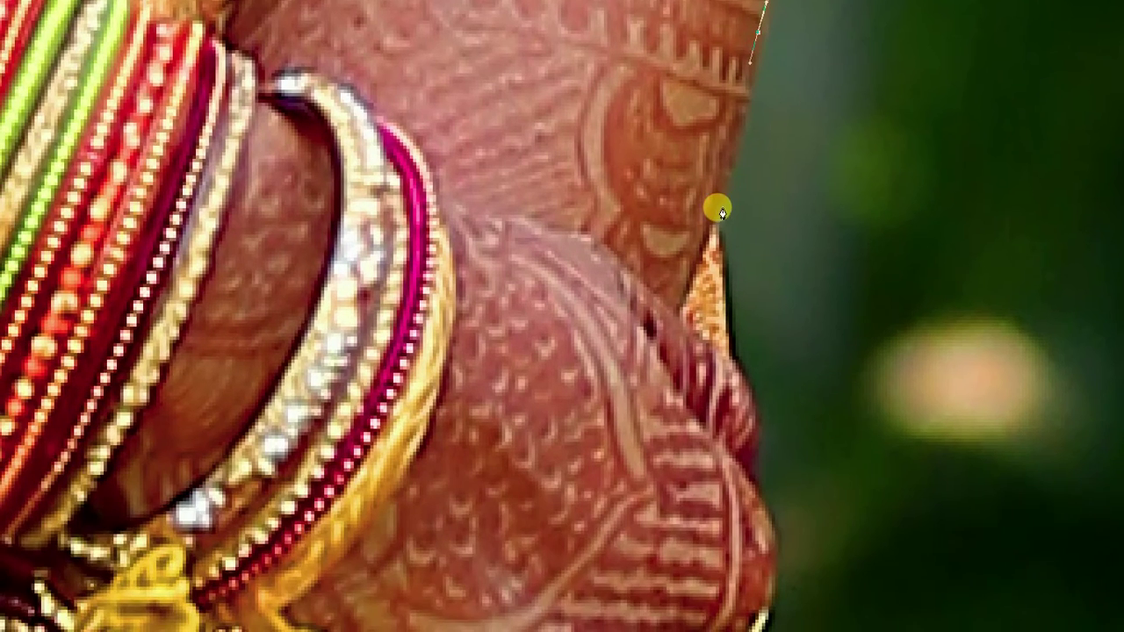
pyautogui.click(712, 232)
# Step: Add anchors along the bride's hand and down the orange fabric's edge
pyautogui.scroll(-3, 708, 363)
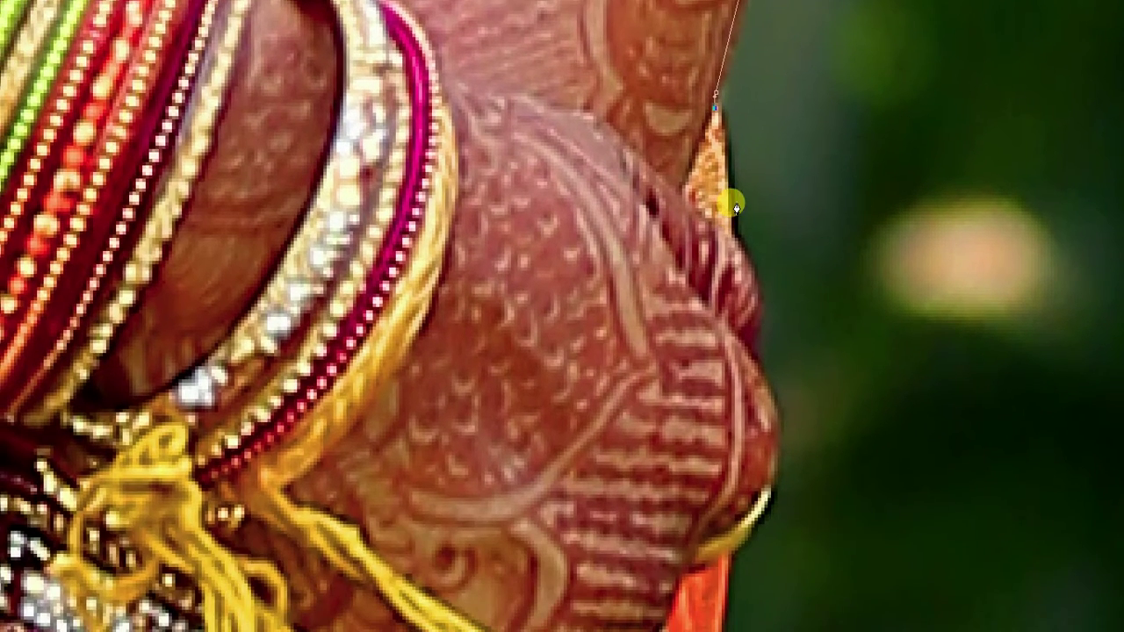
pyautogui.click(734, 209)
pyautogui.click(757, 360)
pyautogui.scroll(-6, 773, 396)
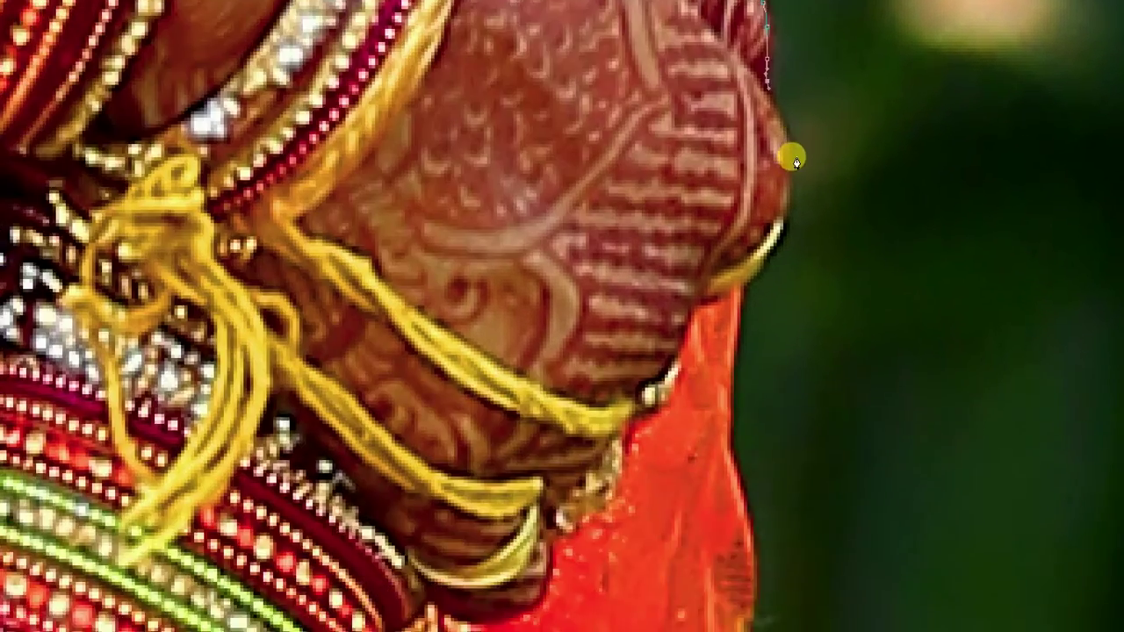
pyautogui.click(733, 460)
pyautogui.scroll(-5, 733, 459)
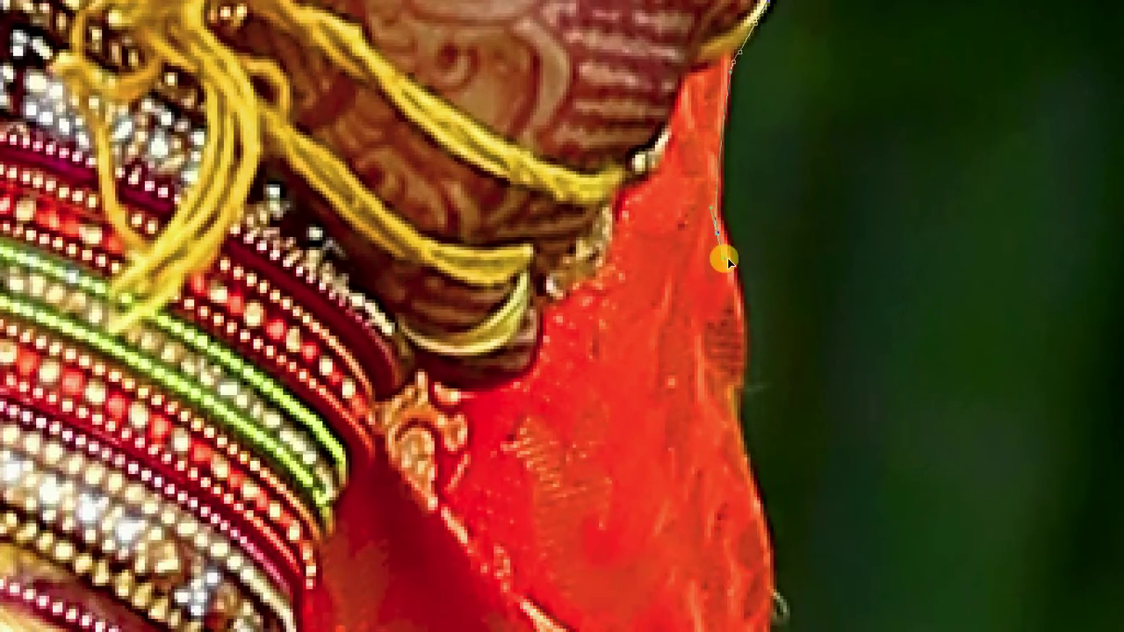
pyautogui.click(743, 375)
# Step: Scroll down while anchoring the sari's outer edge down to its fold
pyautogui.scroll(-5, 761, 539)
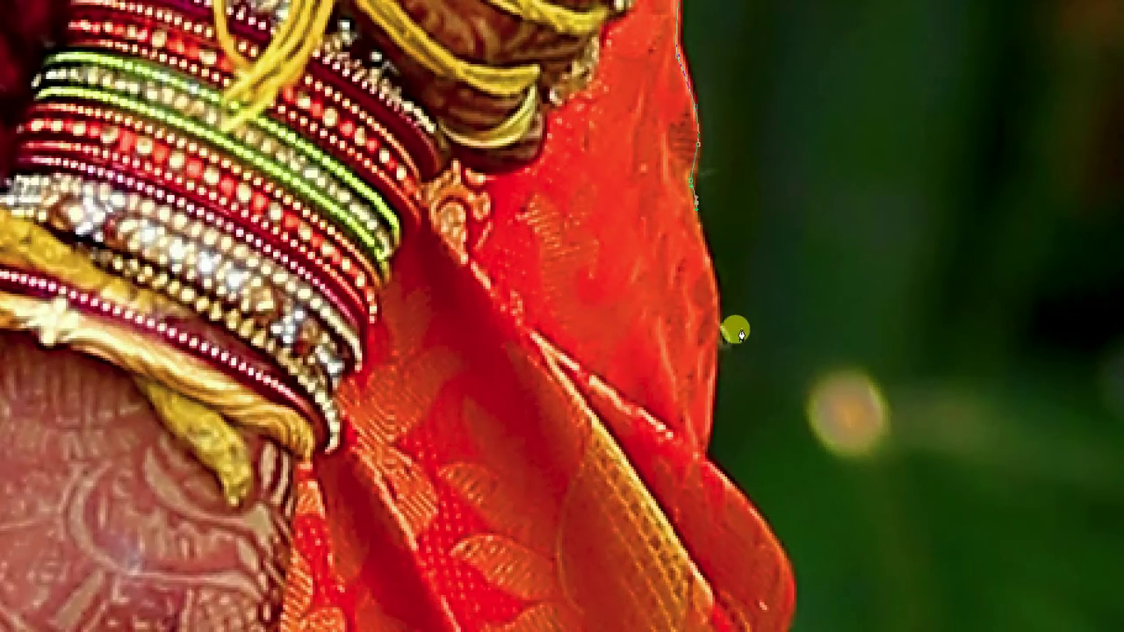
pyautogui.scroll(-5, 750, 550)
pyautogui.scroll(-5, 758, 261)
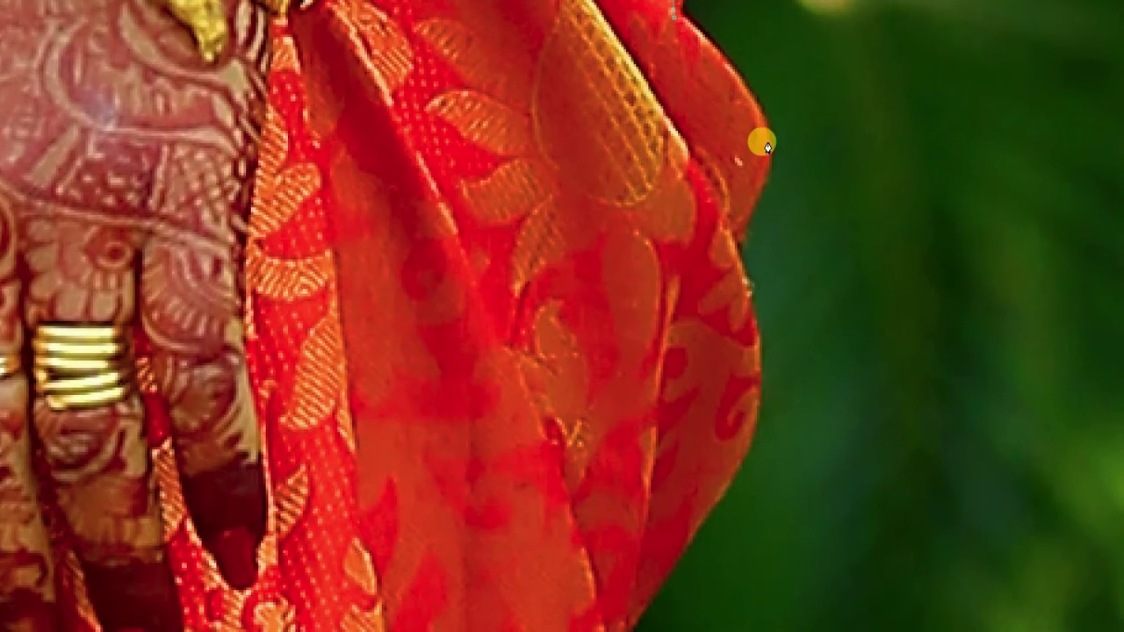
pyautogui.click(734, 231)
pyautogui.scroll(-5, 773, 213)
pyautogui.scroll(-3, 744, 226)
pyautogui.click(674, 331)
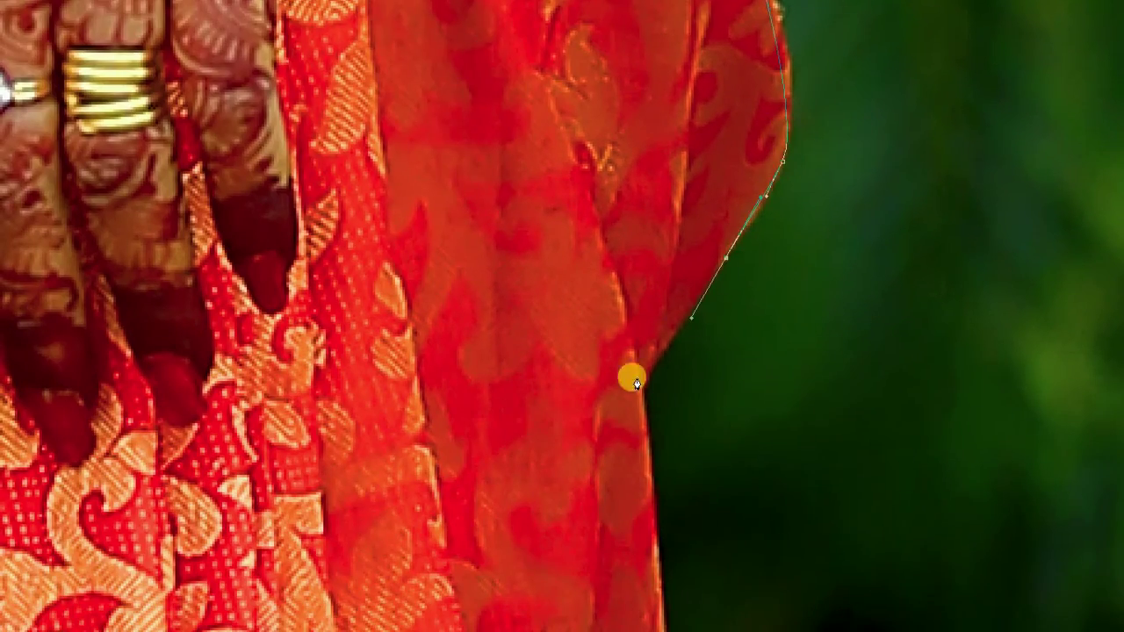
pyautogui.scroll(-5, 632, 377)
pyautogui.click(691, 484)
pyautogui.scroll(-5, 691, 484)
pyautogui.scroll(-2, 627, 206)
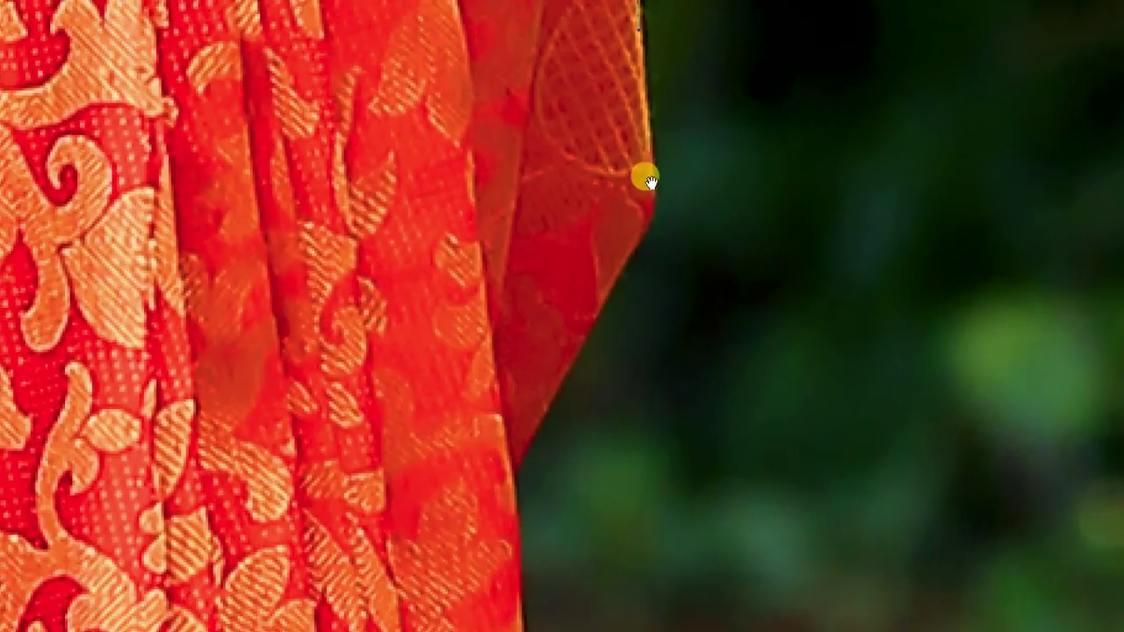
pyautogui.click(648, 188)
# Step: Finish the path down the saree border edge back to the hem
pyautogui.scroll(-5, 527, 433)
pyautogui.click(597, 279)
pyautogui.scroll(-2, 597, 278)
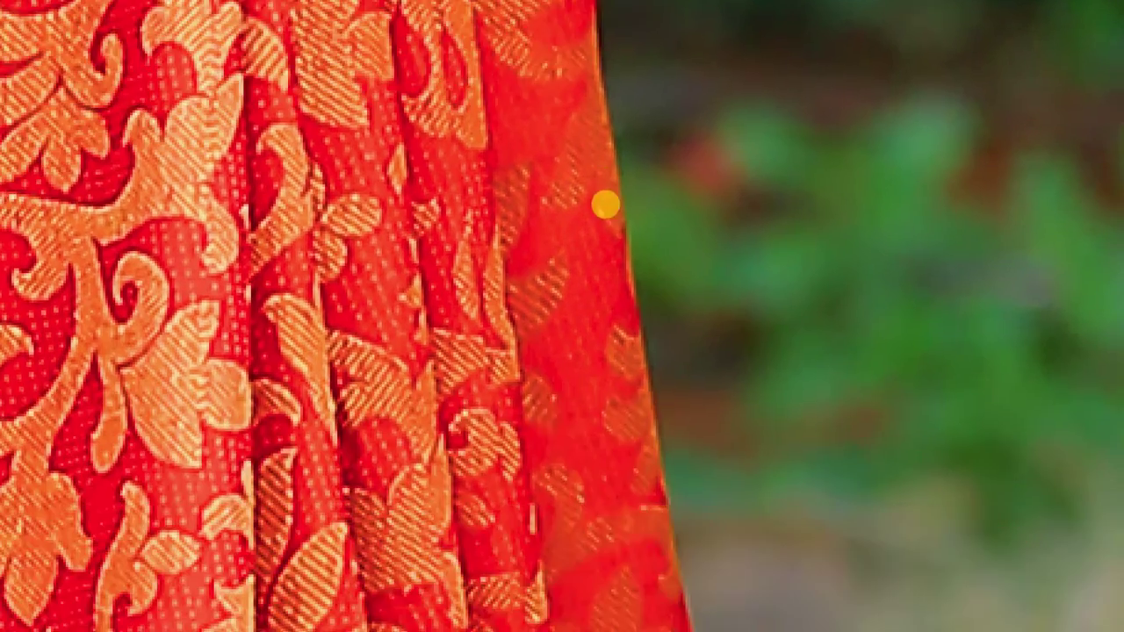
pyautogui.scroll(-3, 603, 201)
pyautogui.scroll(-2, 654, 417)
pyautogui.click(673, 332)
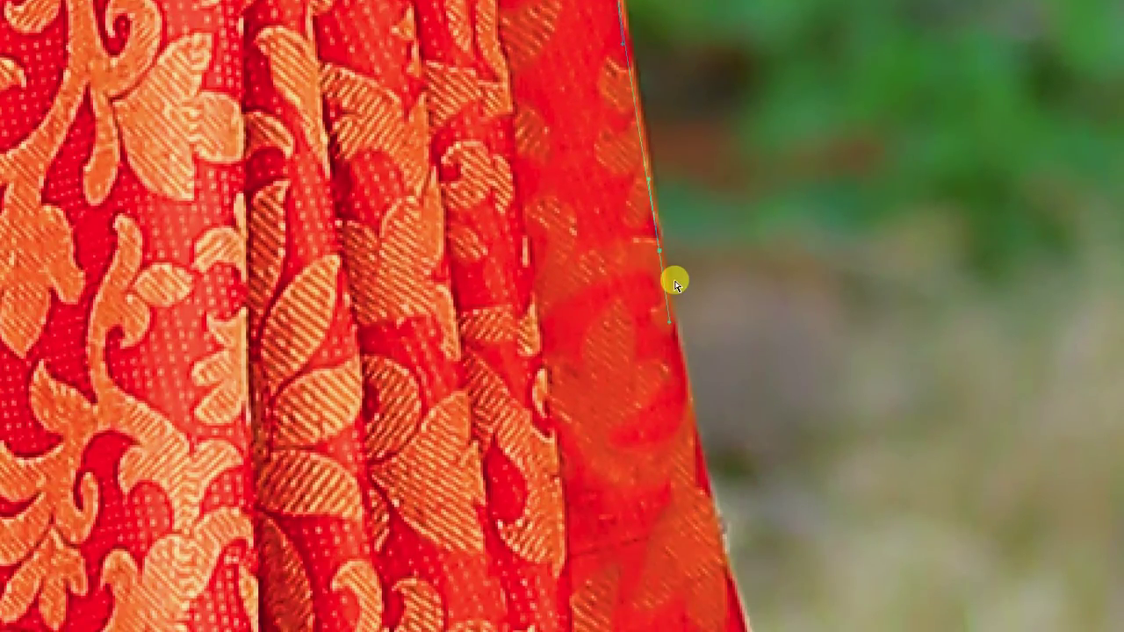
pyautogui.scroll(-3, 674, 283)
pyautogui.click(679, 227)
pyautogui.click(690, 279)
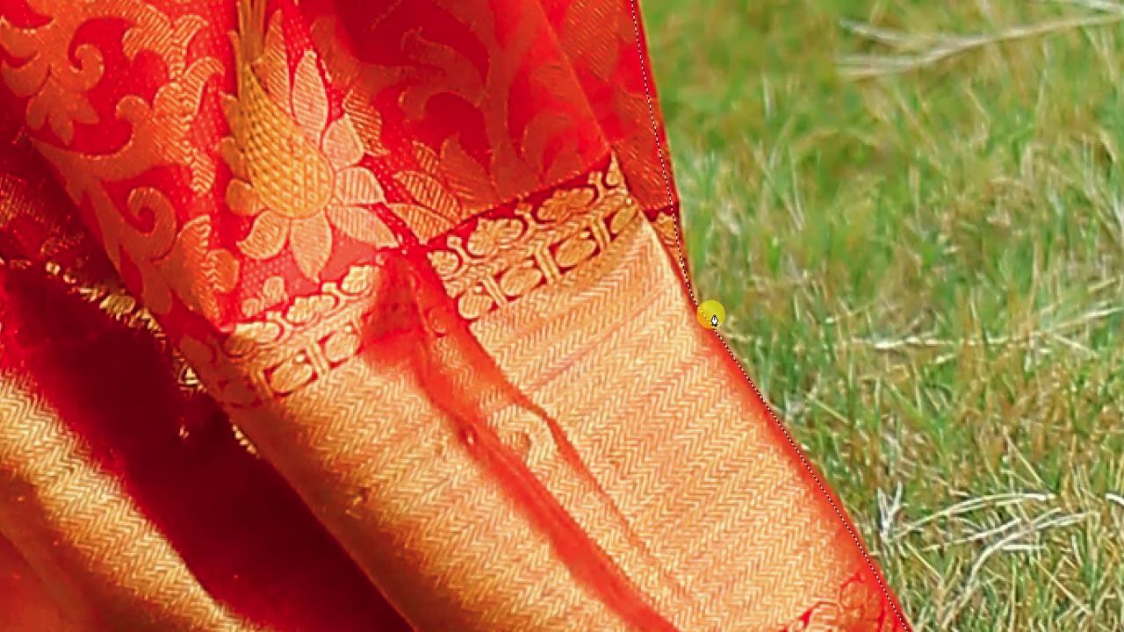
# Step: Make the couple's path an anti-aliased selection with 1-pixel feather, then fit the photo on screen
pyautogui.hotkey('ctrl', '0')
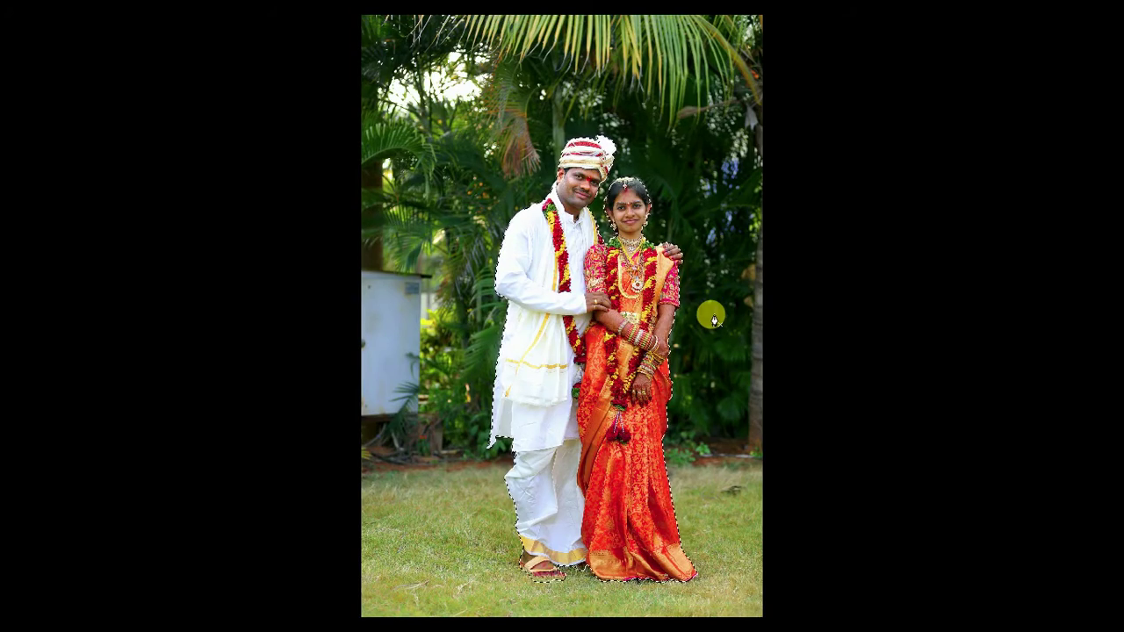
pyautogui.hotkey('ctrl', '+')
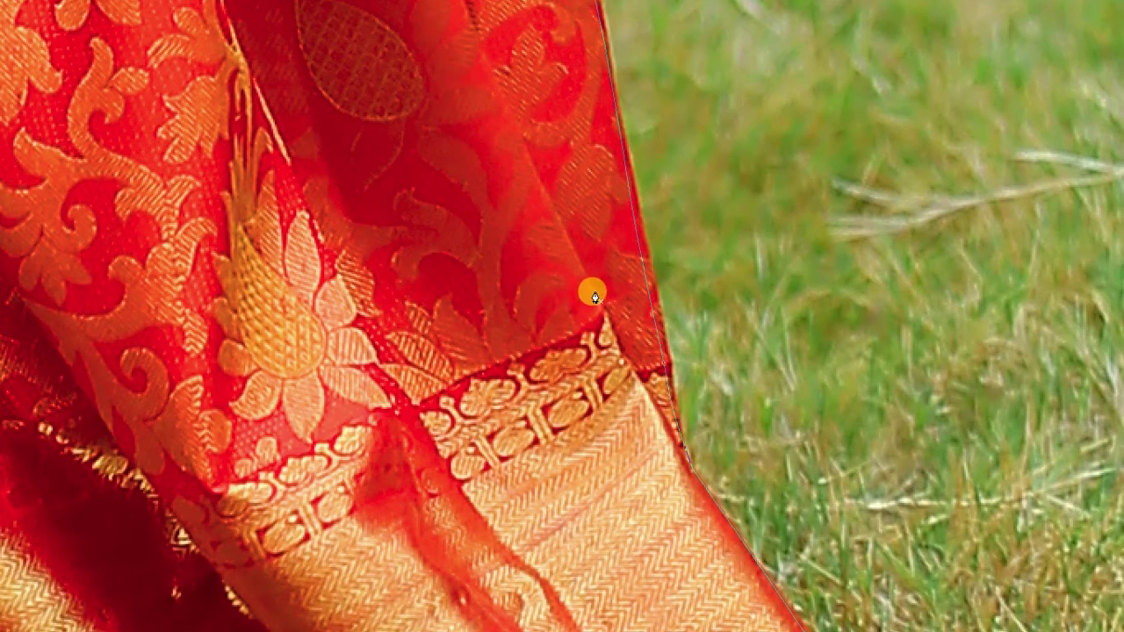
pyautogui.rightClick(685, 264)
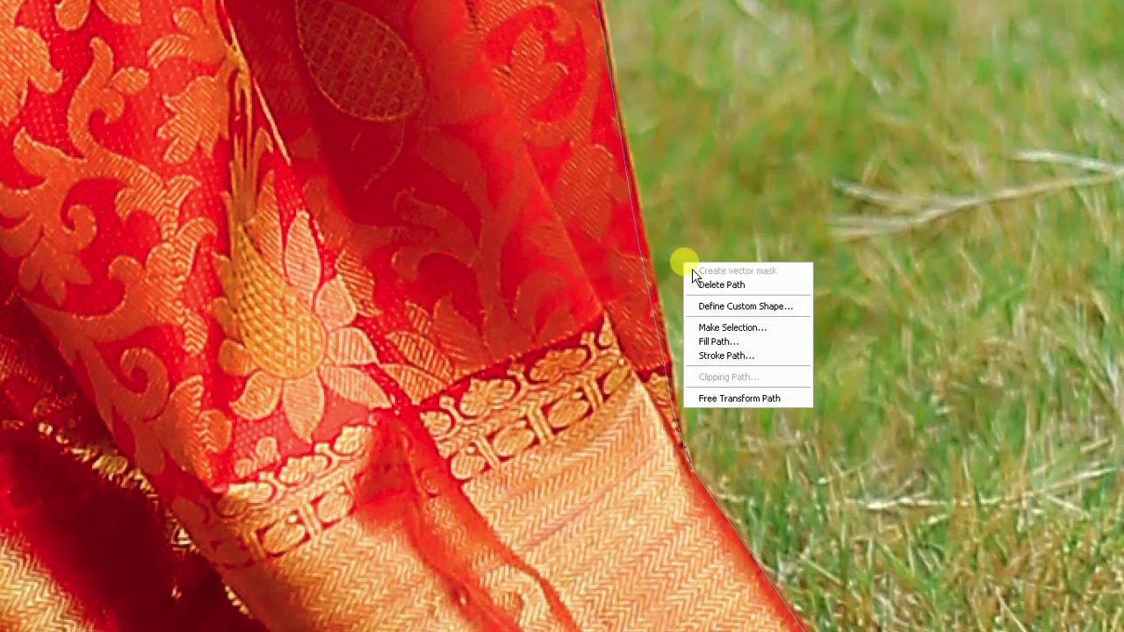
pyautogui.click(794, 332)
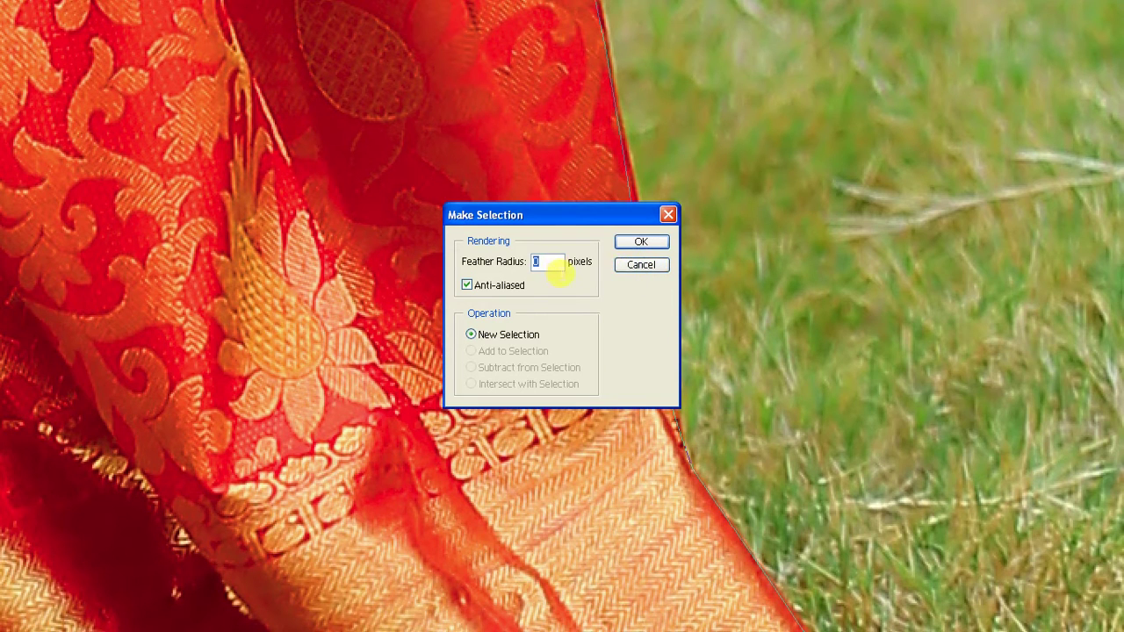
pyautogui.click(640, 244)
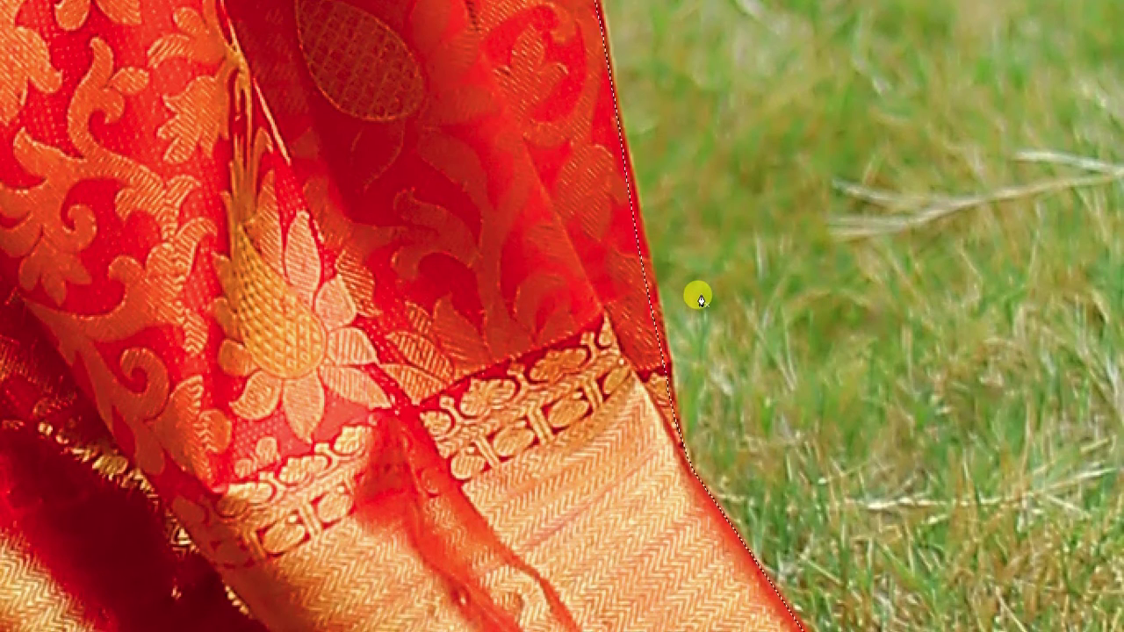
pyautogui.hotkey('ctrl', '0')
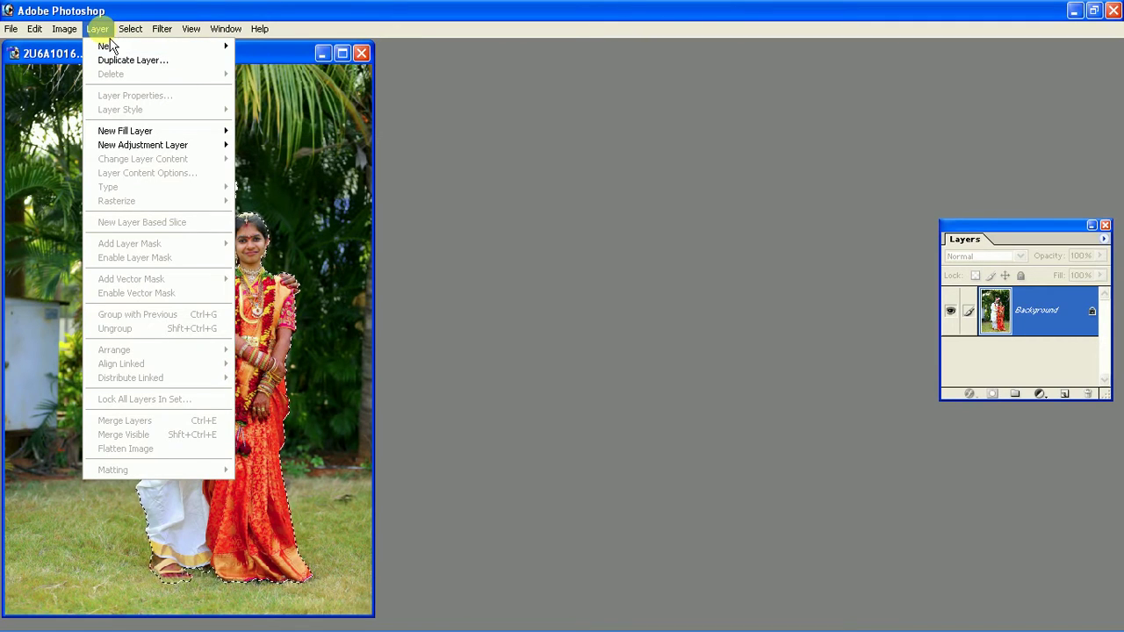
pyautogui.moveTo(132, 45)
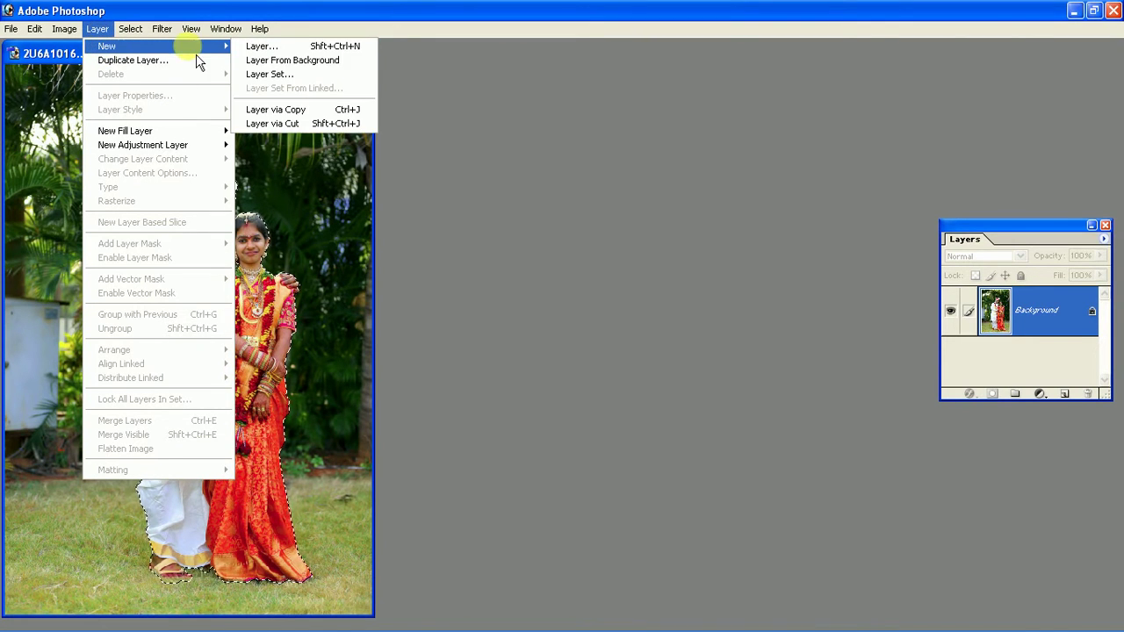
# Step: Copy the selected couple to a new Layer 1 and set Clone Stamp opacity to 25%
pyautogui.click(329, 110)
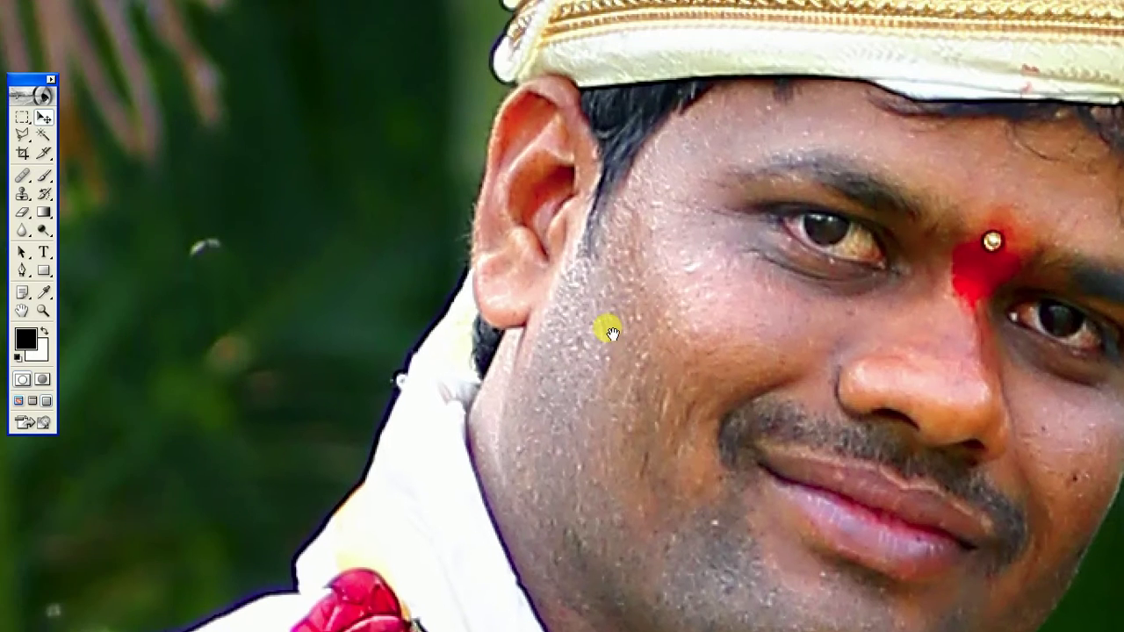
pyautogui.click(28, 199)
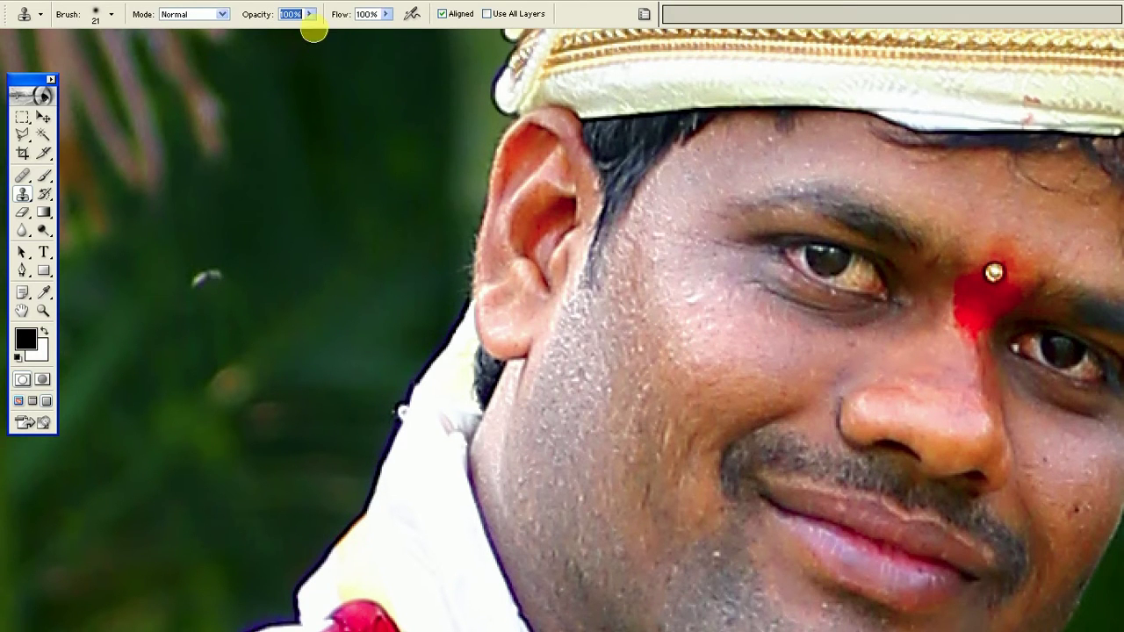
pyautogui.click(310, 15)
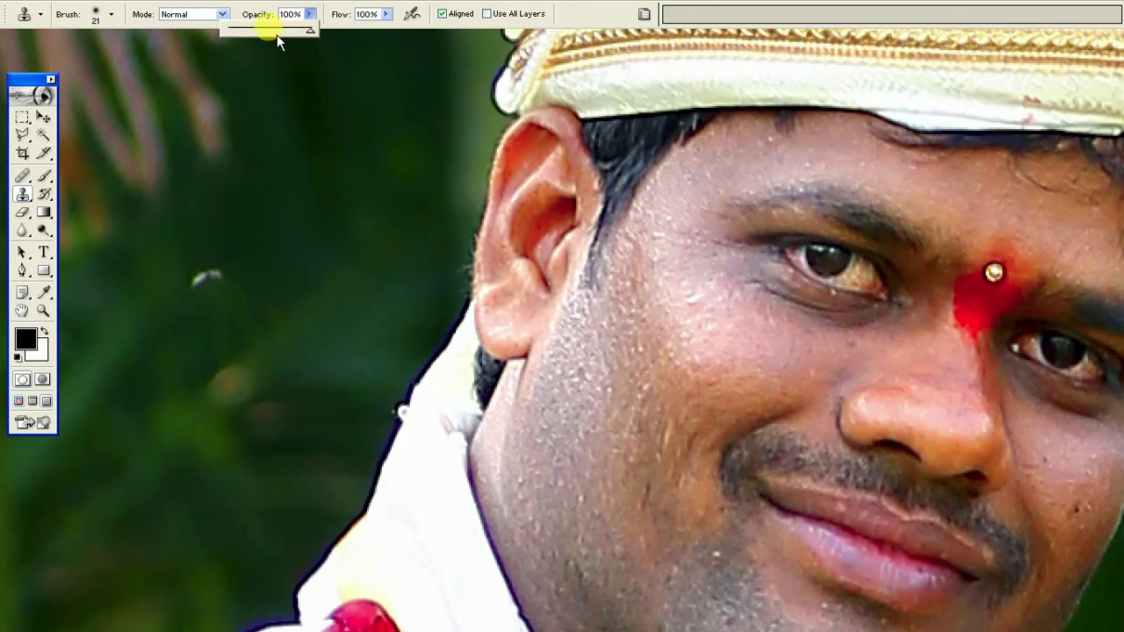
pyautogui.moveTo(248, 37); pyautogui.dragTo(257, 37)
# Step: Check the flow setting, try cloning on the groom's cheek, and dismiss the missing-source warning
pyautogui.click(387, 14)
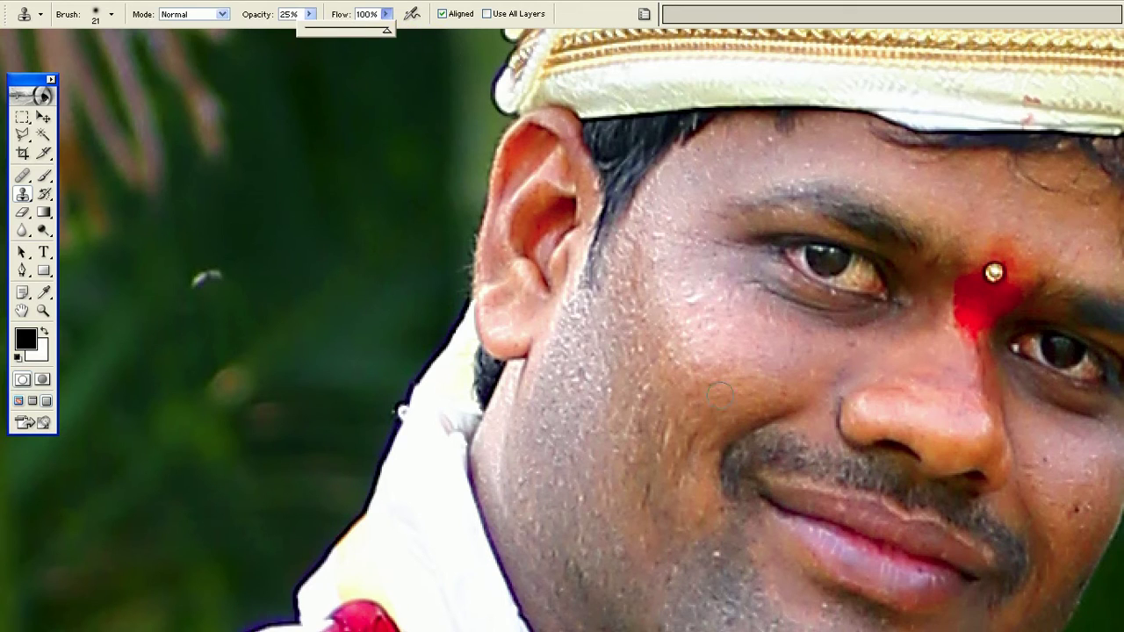
pyautogui.click(686, 341)
pyautogui.click(694, 346)
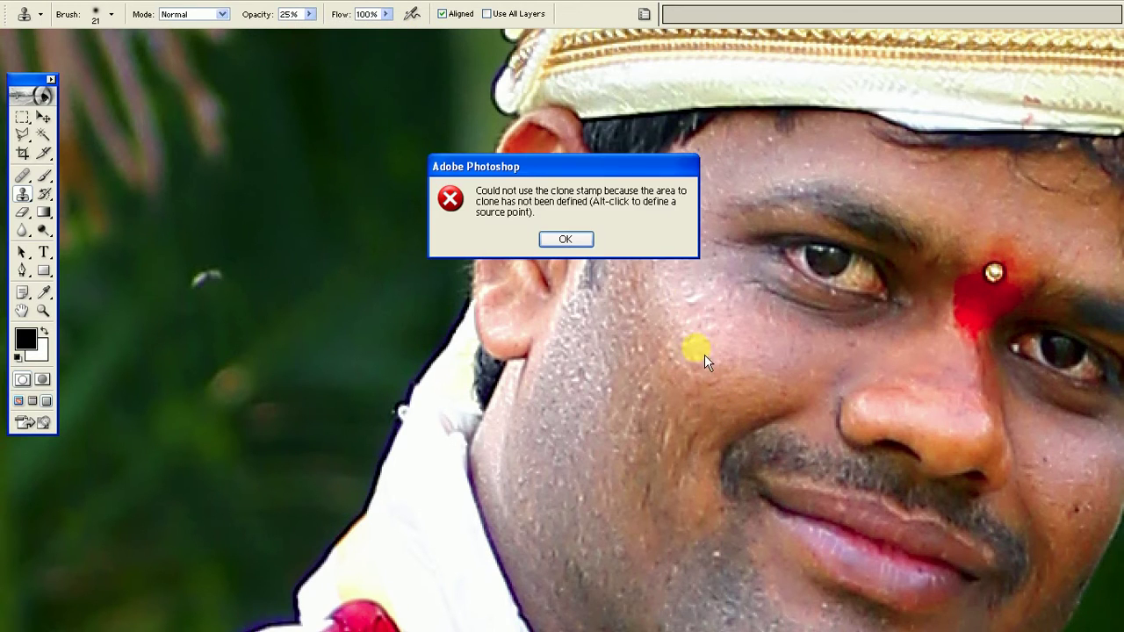
pyautogui.click(568, 238)
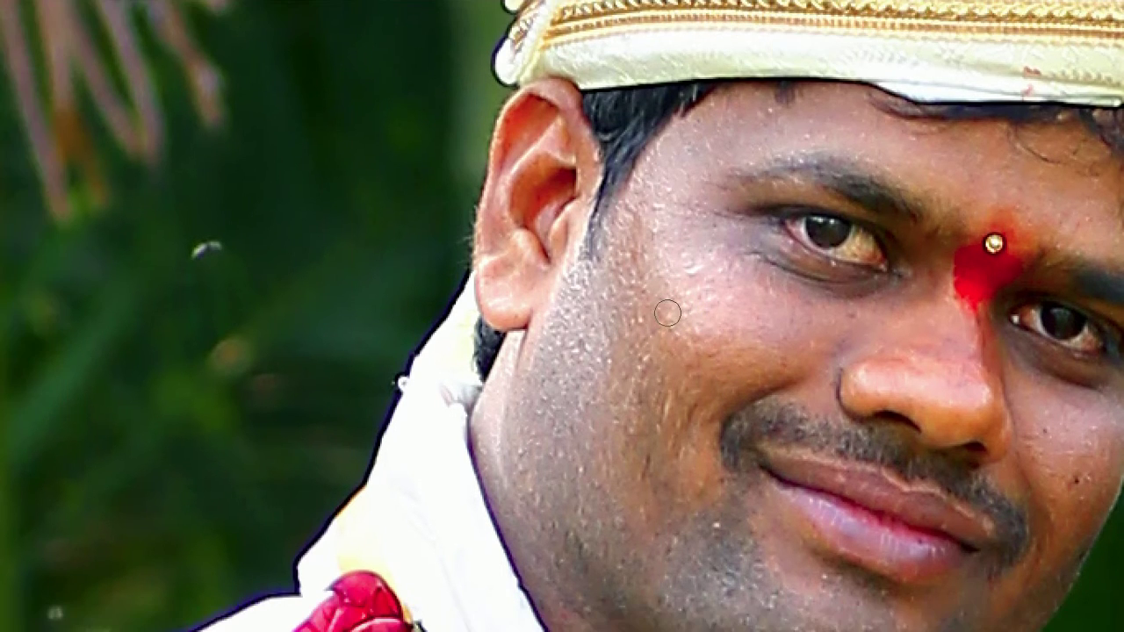
# Step: Sample clean cheek skin and brush smoother skin over the groom's cheek, under-eye and nose
pyautogui.keyDown('alt'); pyautogui.click(640, 318); pyautogui.keyUp('alt')
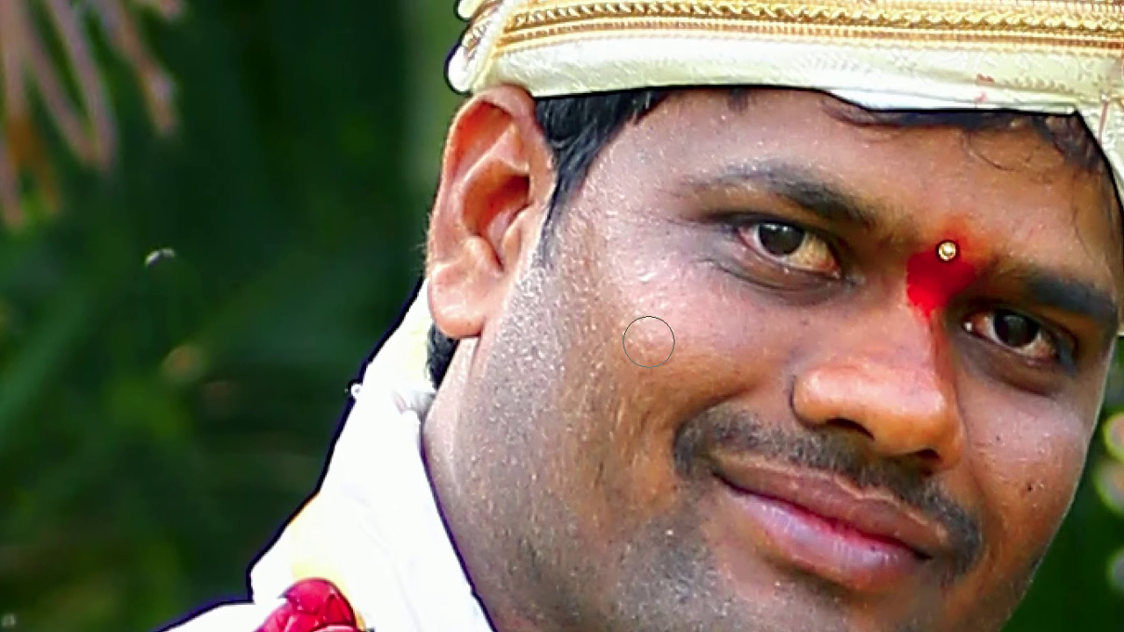
pyautogui.moveTo(642, 325)
pyautogui.mouseDown()
pyautogui.moveTo(626, 314)
pyautogui.moveTo(638, 254)
pyautogui.mouseUp()
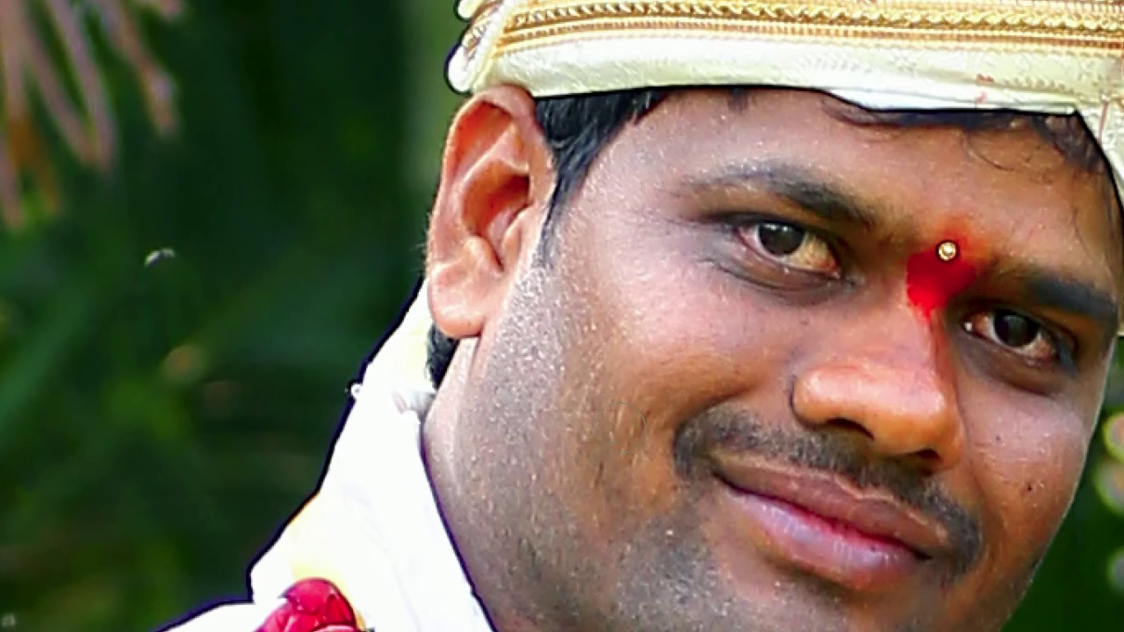
pyautogui.moveTo(625, 446); pyautogui.dragTo(629, 426)
pyautogui.moveTo(577, 321); pyautogui.dragTo(586, 341)
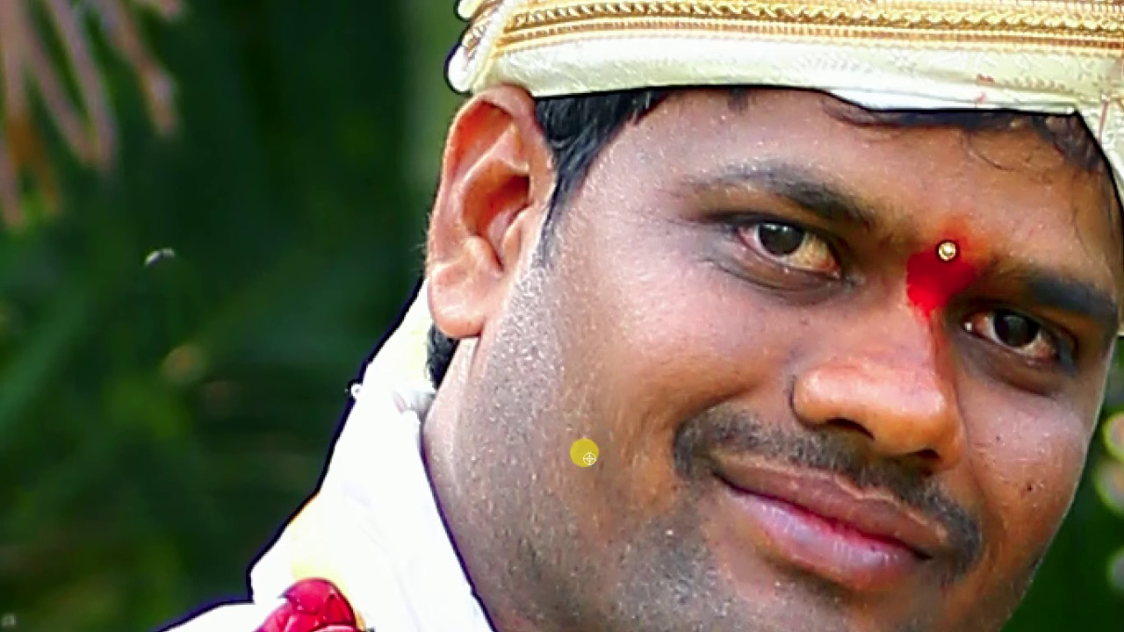
pyautogui.moveTo(585, 453); pyautogui.dragTo(603, 230)
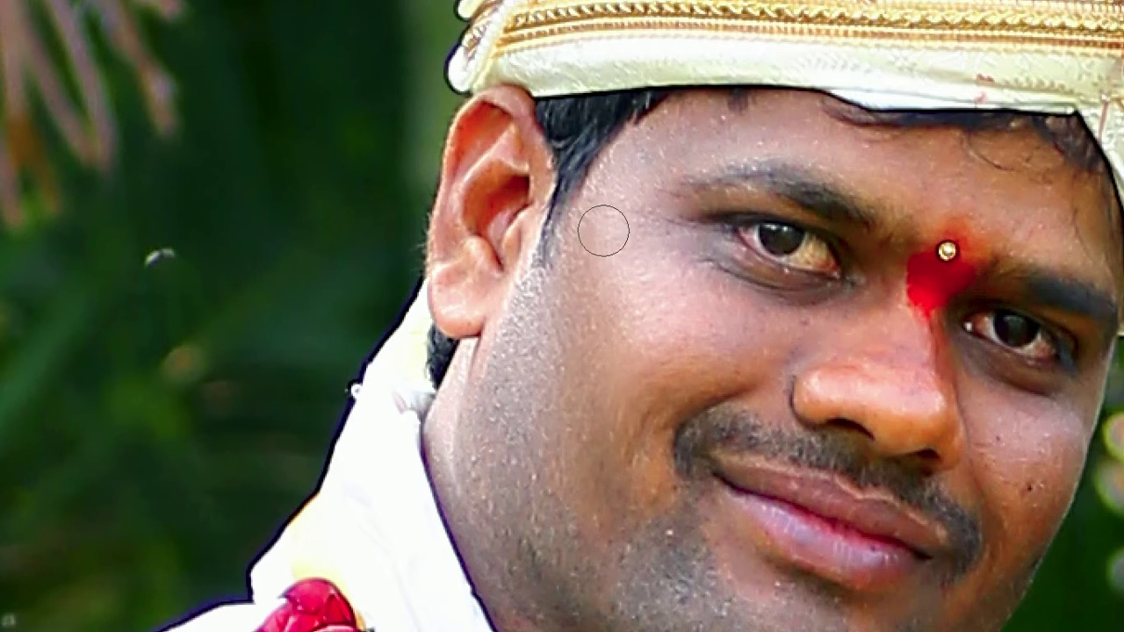
pyautogui.moveTo(753, 319); pyautogui.dragTo(806, 323)
pyautogui.moveTo(749, 363)
pyautogui.mouseDown()
pyautogui.moveTo(636, 435)
pyautogui.moveTo(642, 404)
pyautogui.mouseUp()
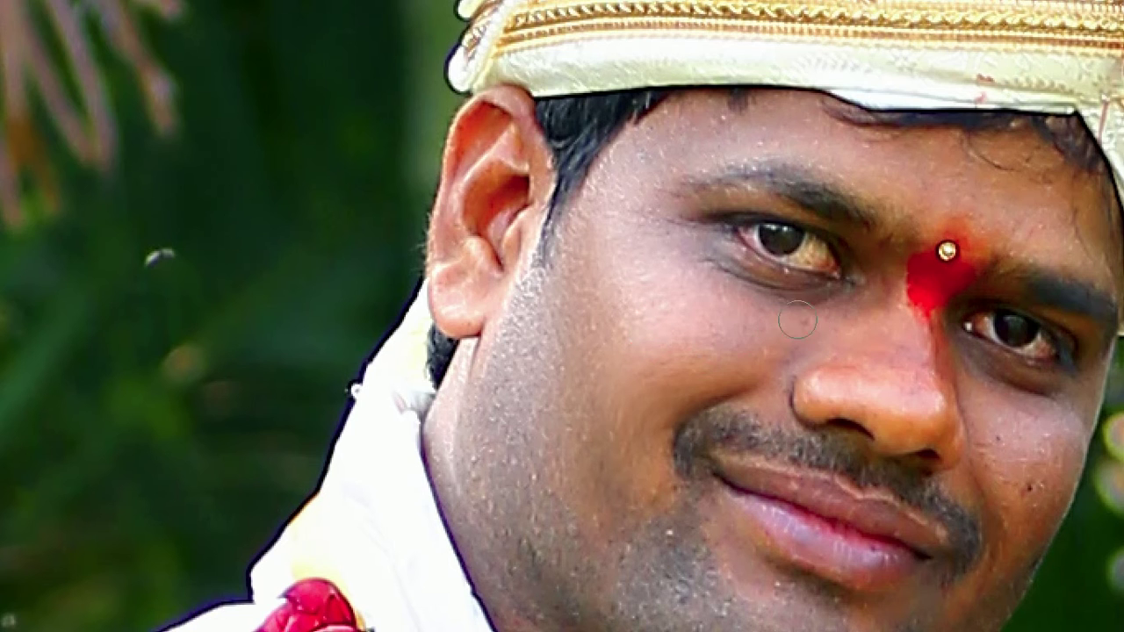
pyautogui.moveTo(870, 321)
pyautogui.mouseDown()
pyautogui.moveTo(879, 361)
pyautogui.moveTo(919, 383)
pyautogui.mouseUp()
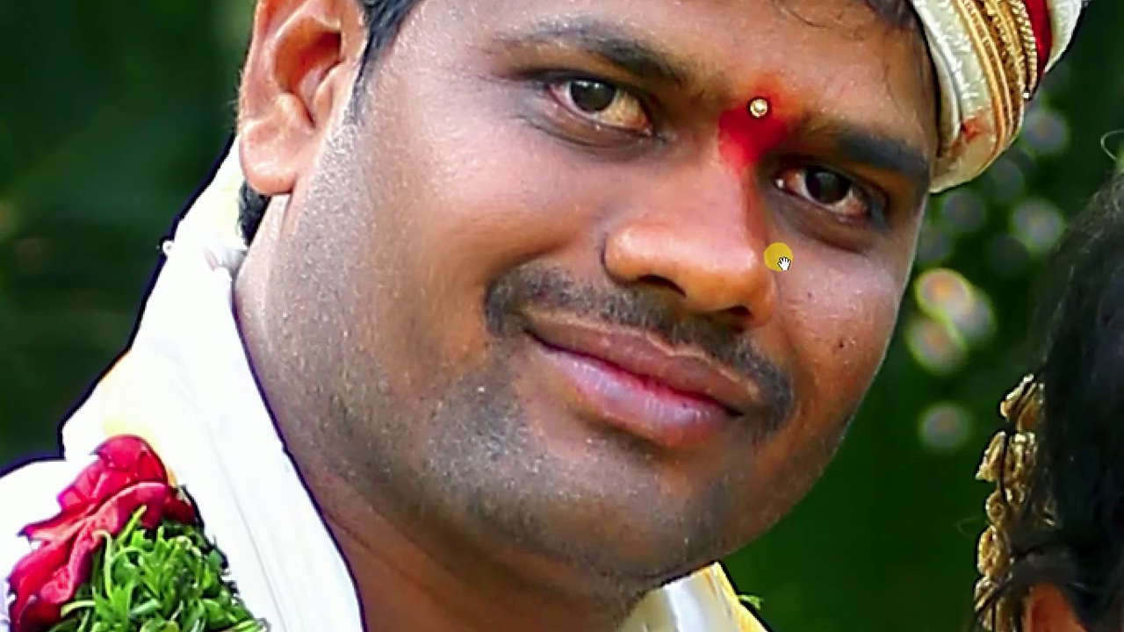
pyautogui.moveTo(778, 255)
pyautogui.mouseDown()
pyautogui.moveTo(856, 329)
pyautogui.moveTo(802, 328)
pyautogui.mouseUp()
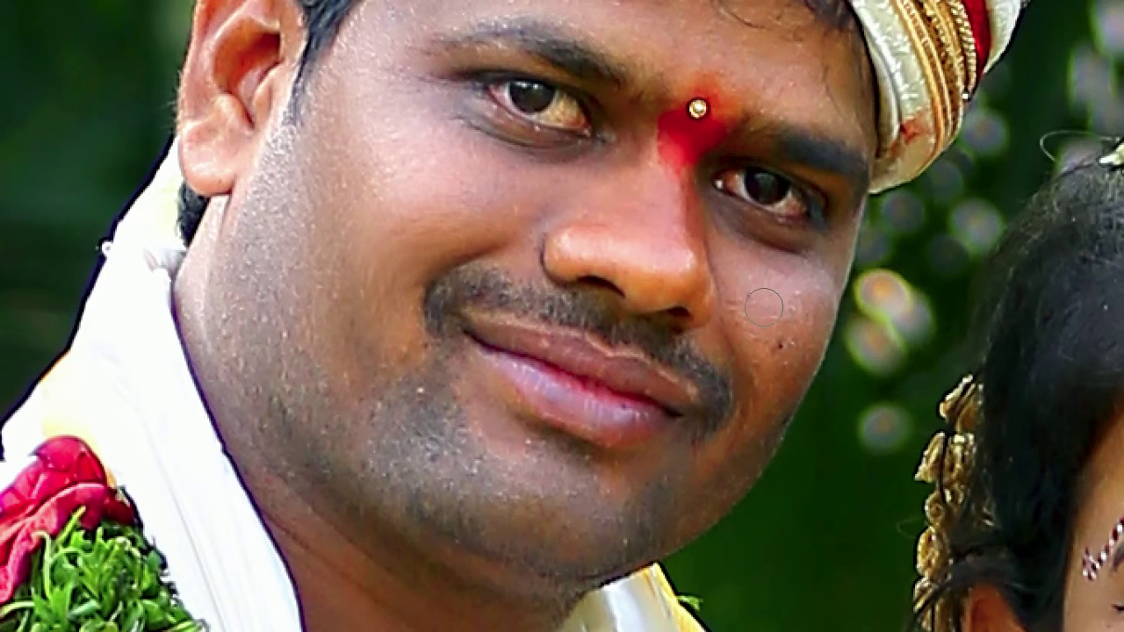
pyautogui.moveTo(430, 397); pyautogui.dragTo(489, 354)
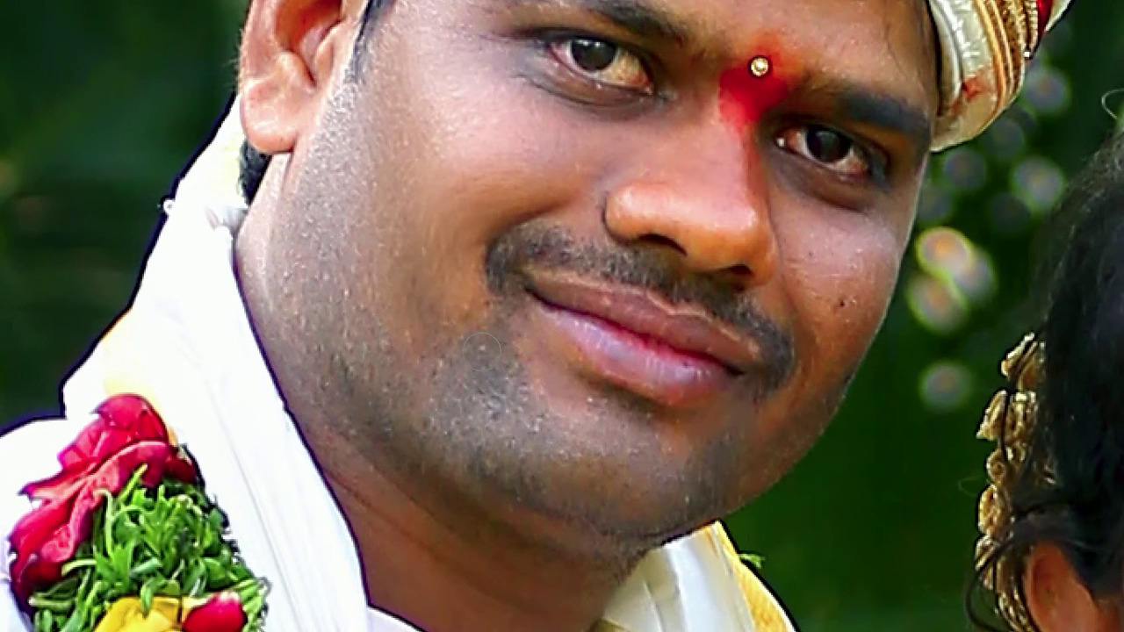
# Step: Touch up the mouth corner and the dark blemishes on the groom's cheek
pyautogui.click(499, 317)
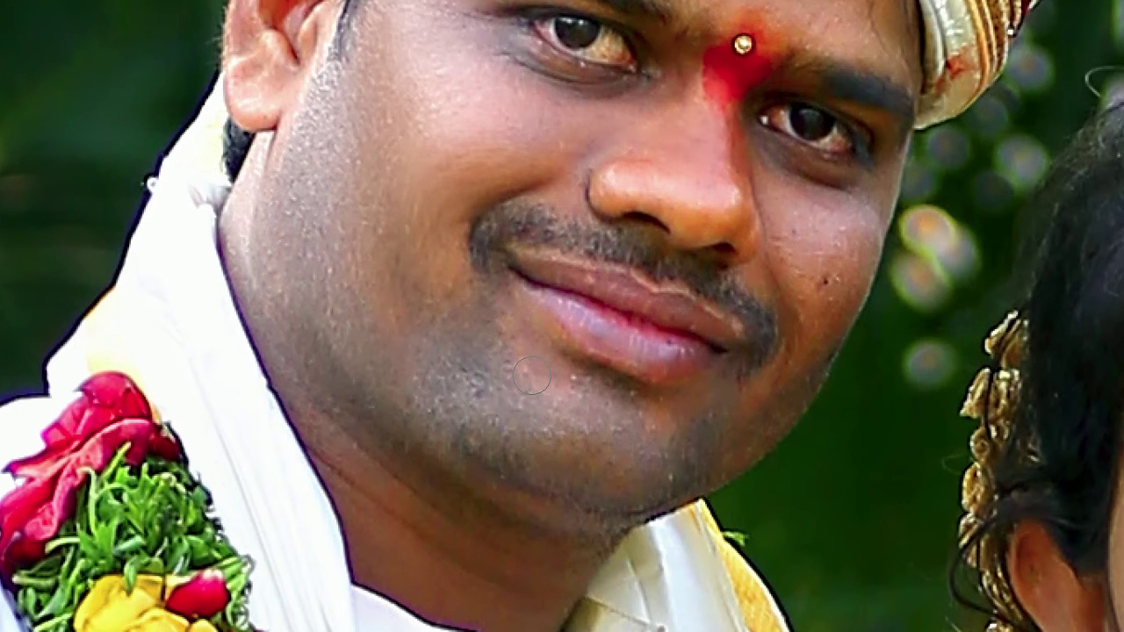
pyautogui.click(675, 393)
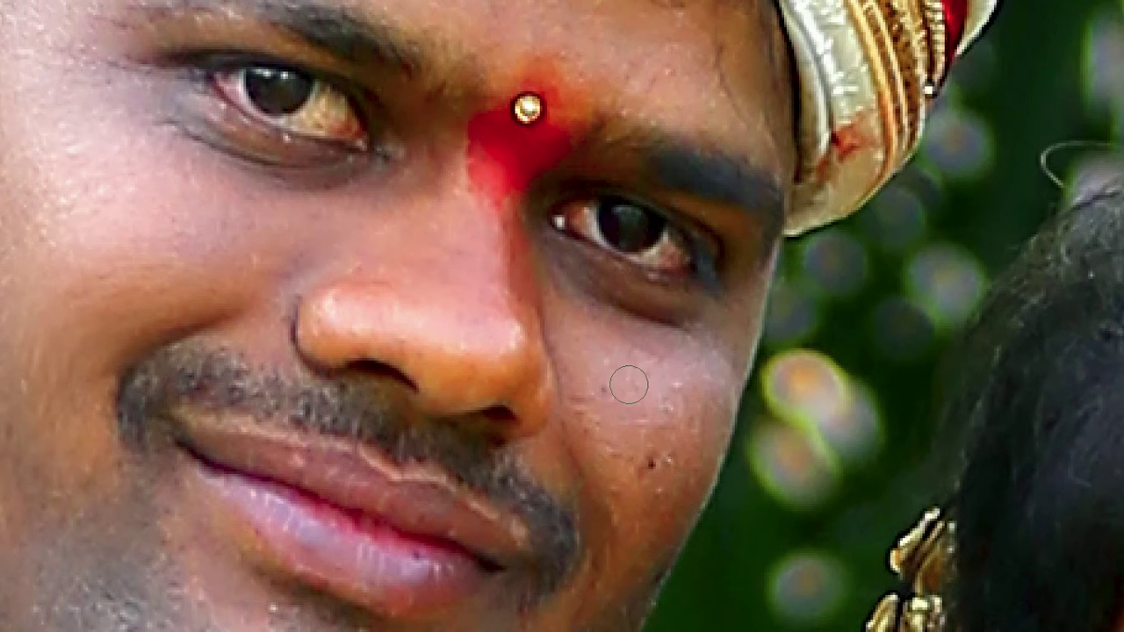
pyautogui.click(659, 394)
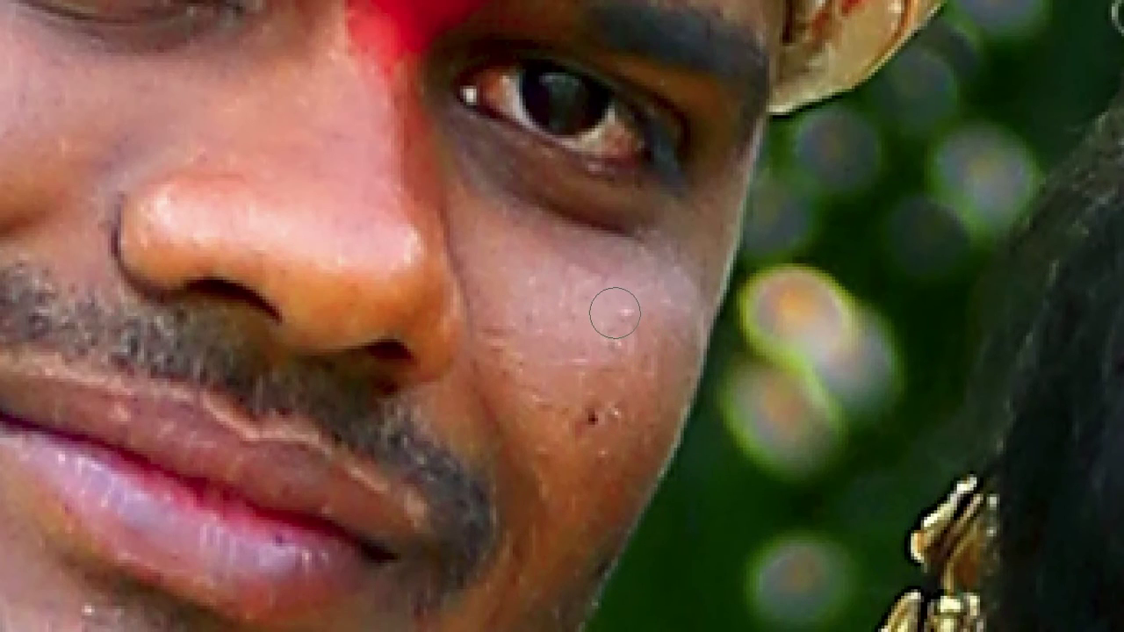
pyautogui.click(617, 313)
pyautogui.click(609, 403)
pyautogui.click(583, 391)
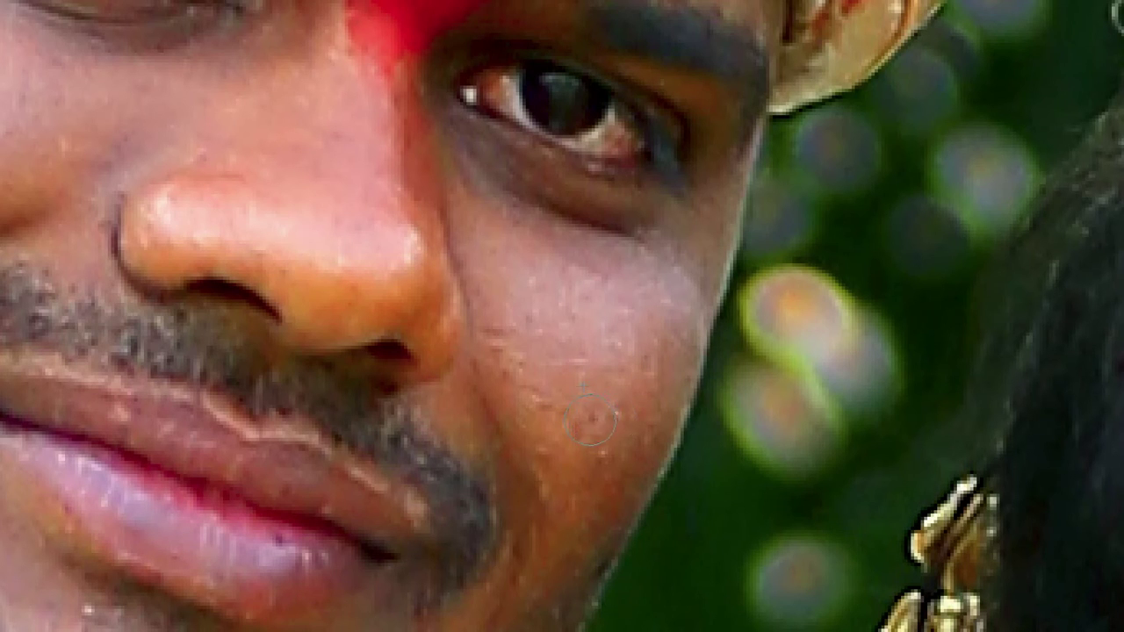
pyautogui.click(624, 434)
pyautogui.click(570, 444)
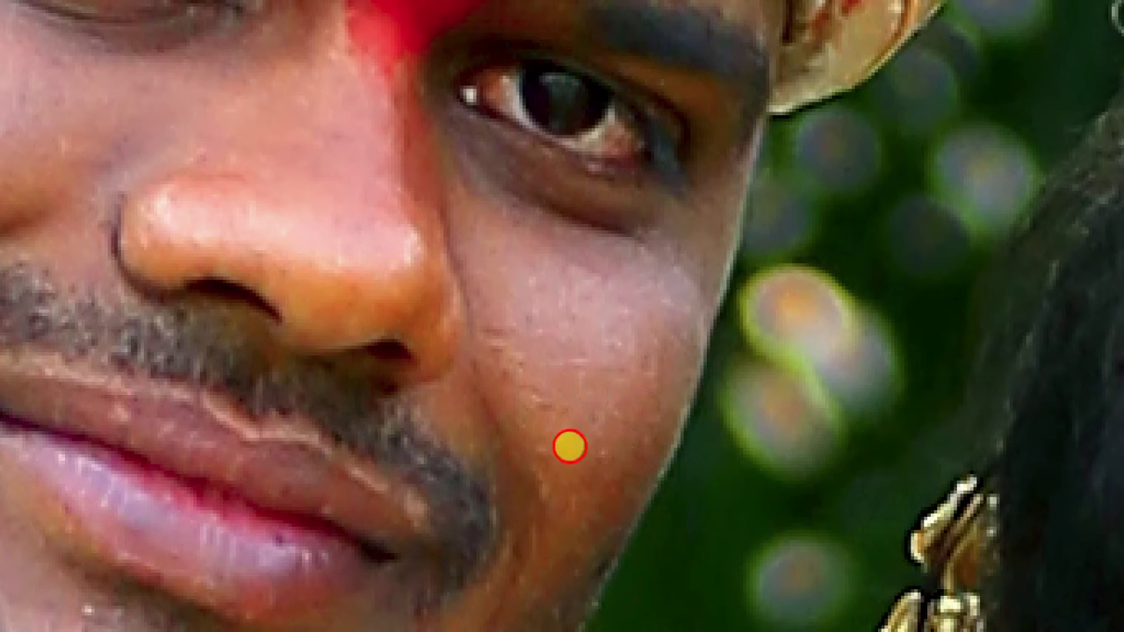
pyautogui.click(531, 374)
pyautogui.click(536, 421)
# Step: Heal the remaining skin spots on the groom's cheek toward the jaw
pyautogui.click(506, 281)
pyautogui.click(547, 341)
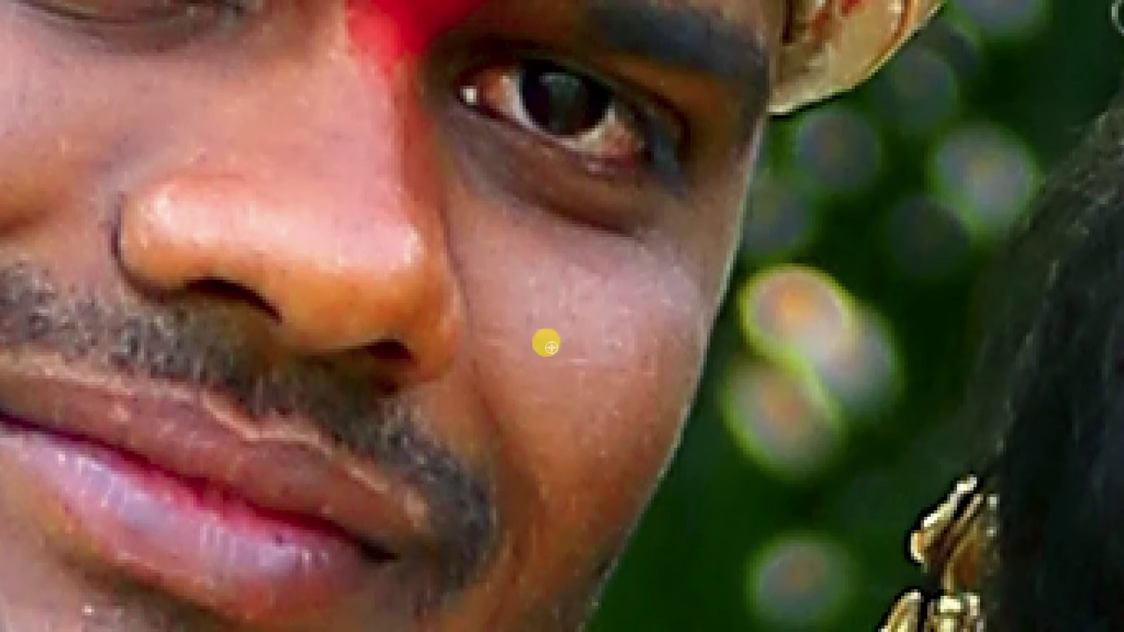
pyautogui.click(557, 260)
pyautogui.click(624, 294)
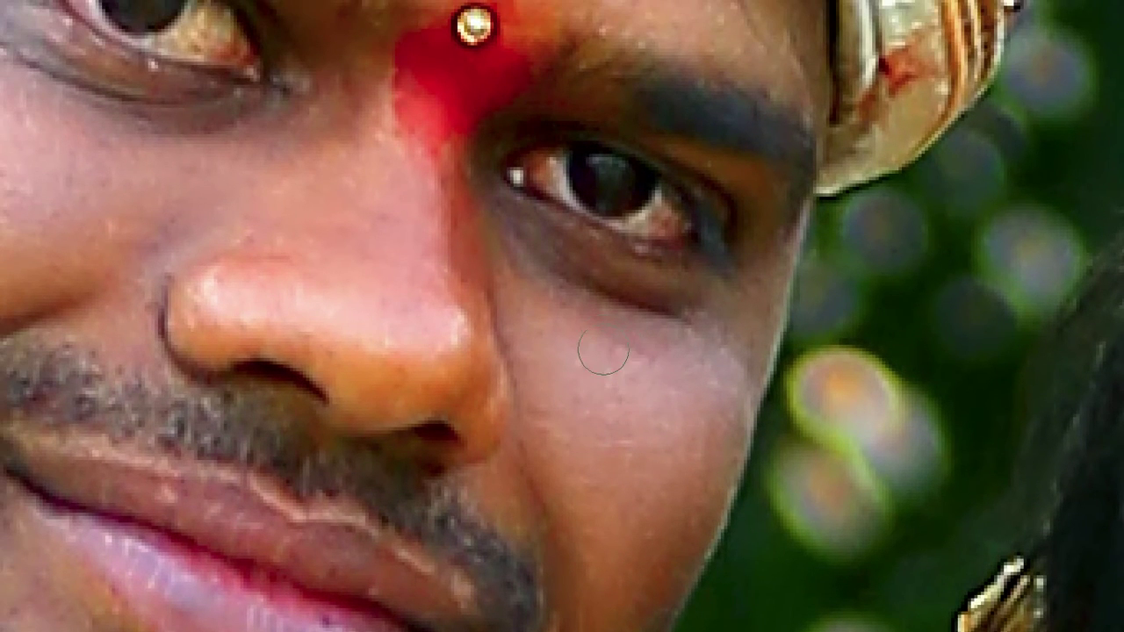
pyautogui.click(527, 266)
pyautogui.click(642, 377)
pyautogui.click(650, 352)
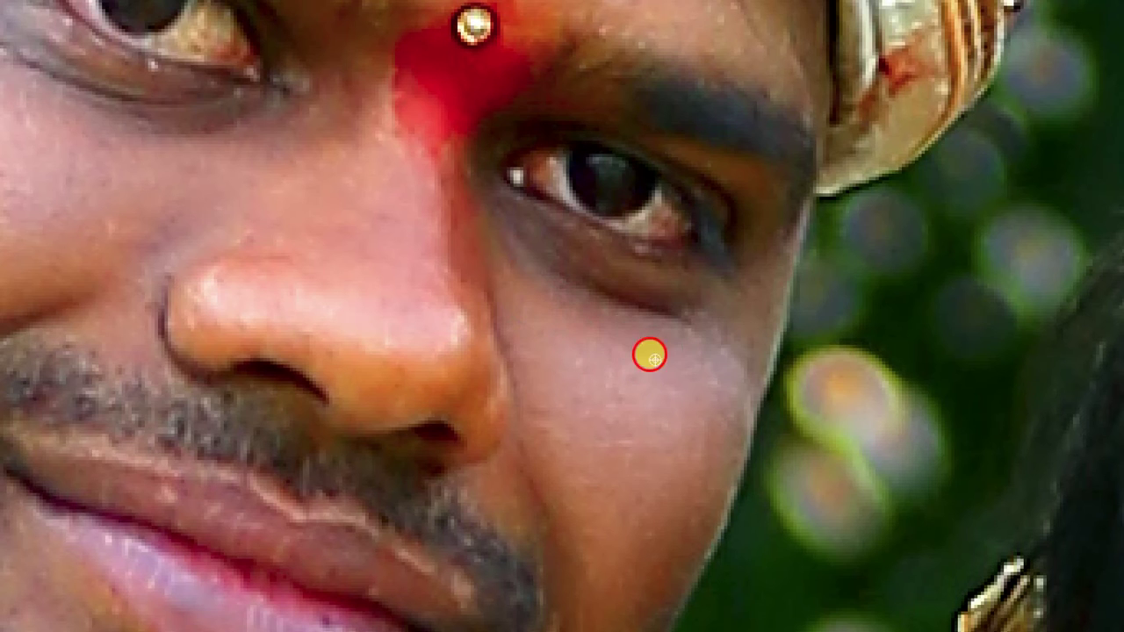
pyautogui.click(683, 499)
pyautogui.click(668, 370)
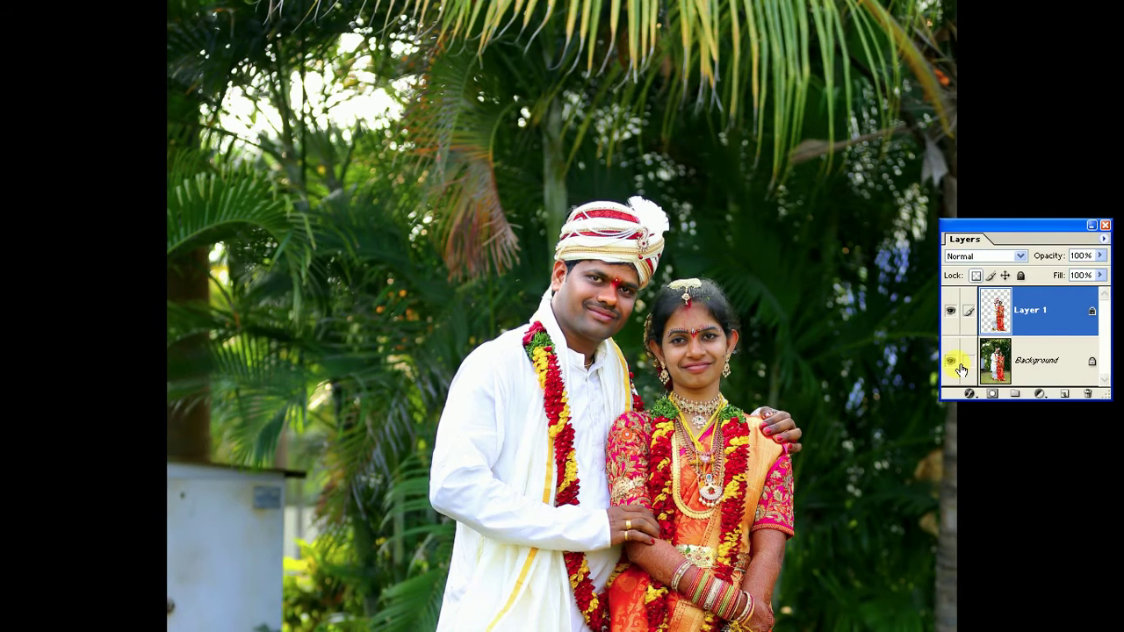
pyautogui.click(951, 362)
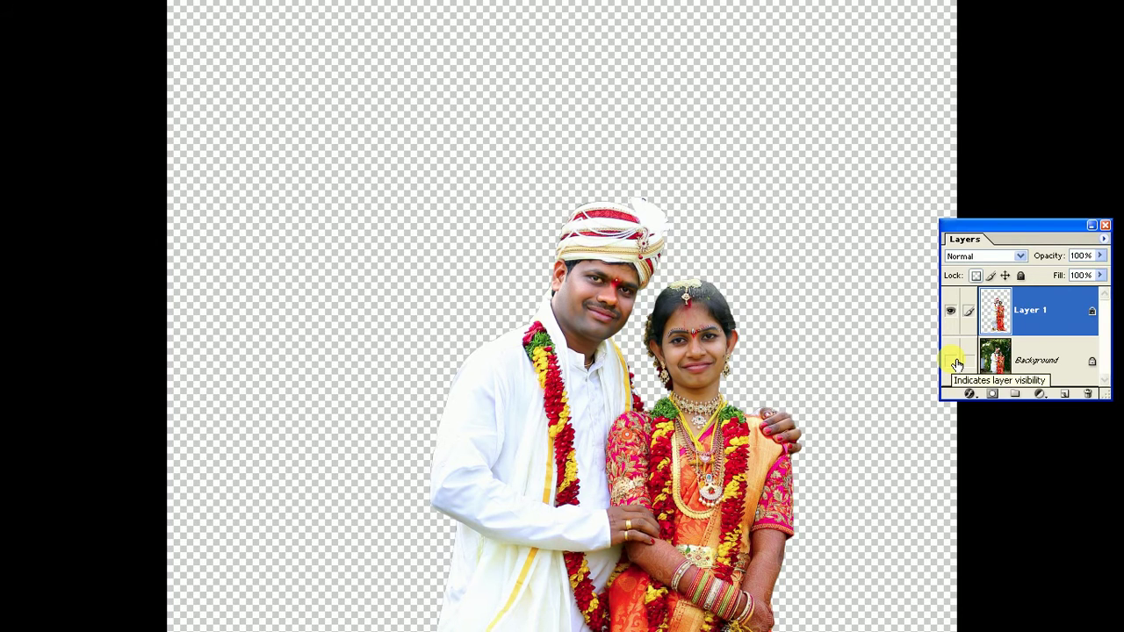
pyautogui.click(953, 361)
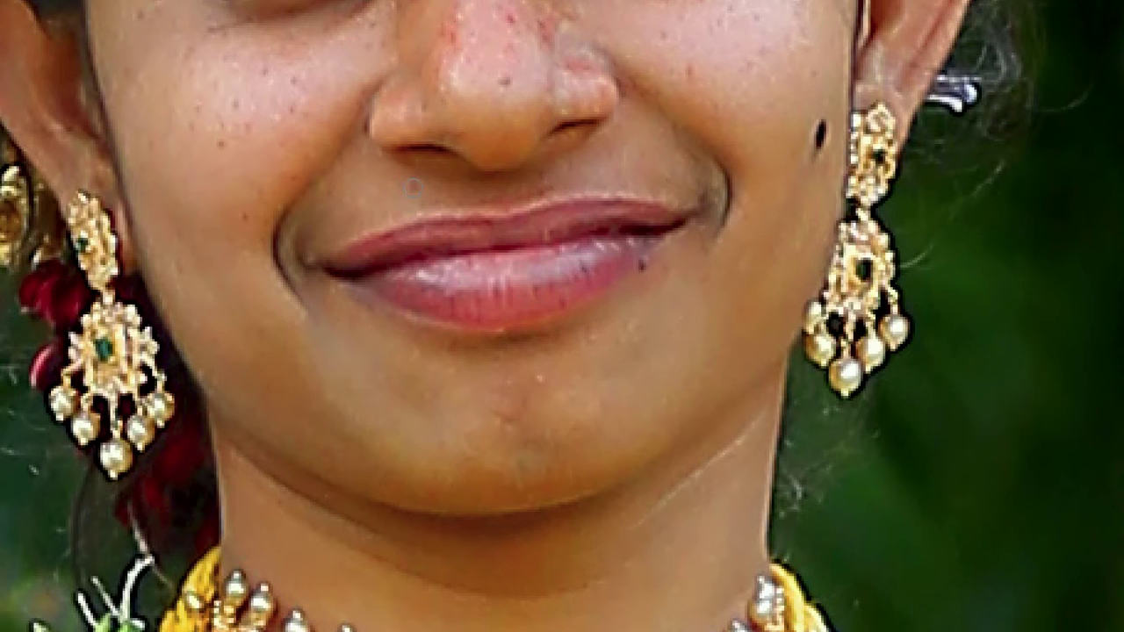
# Step: Sample skin near the bride's upper lip and heal spots at the lower-lip corner and chin
pyautogui.click(396, 193)
pyautogui.click(665, 270)
pyautogui.click(650, 249)
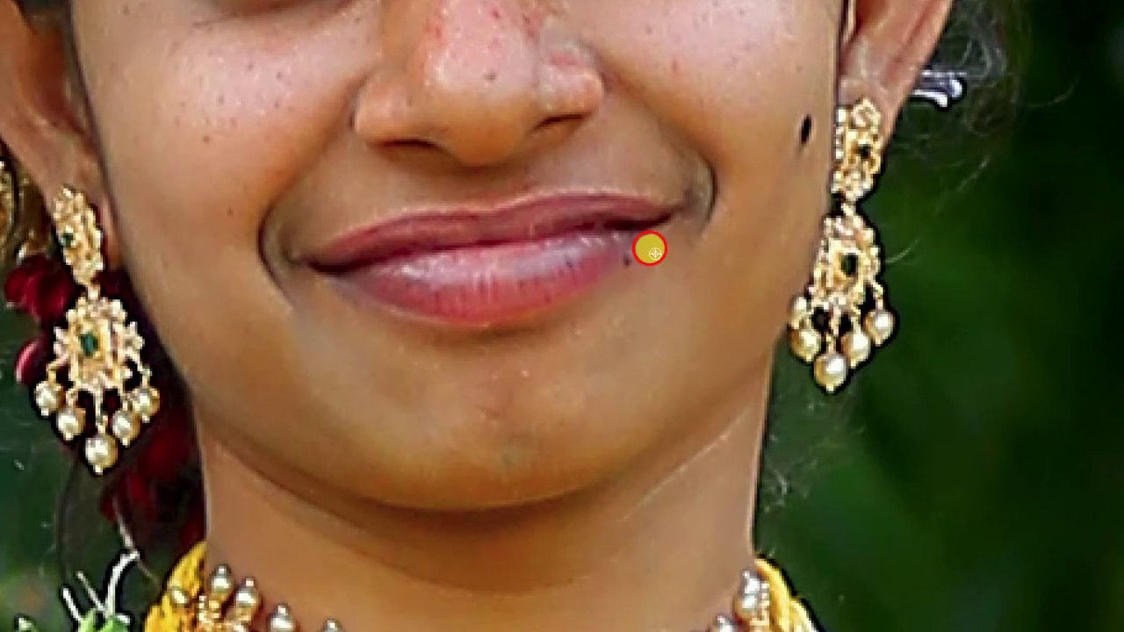
pyautogui.click(651, 262)
pyautogui.click(603, 335)
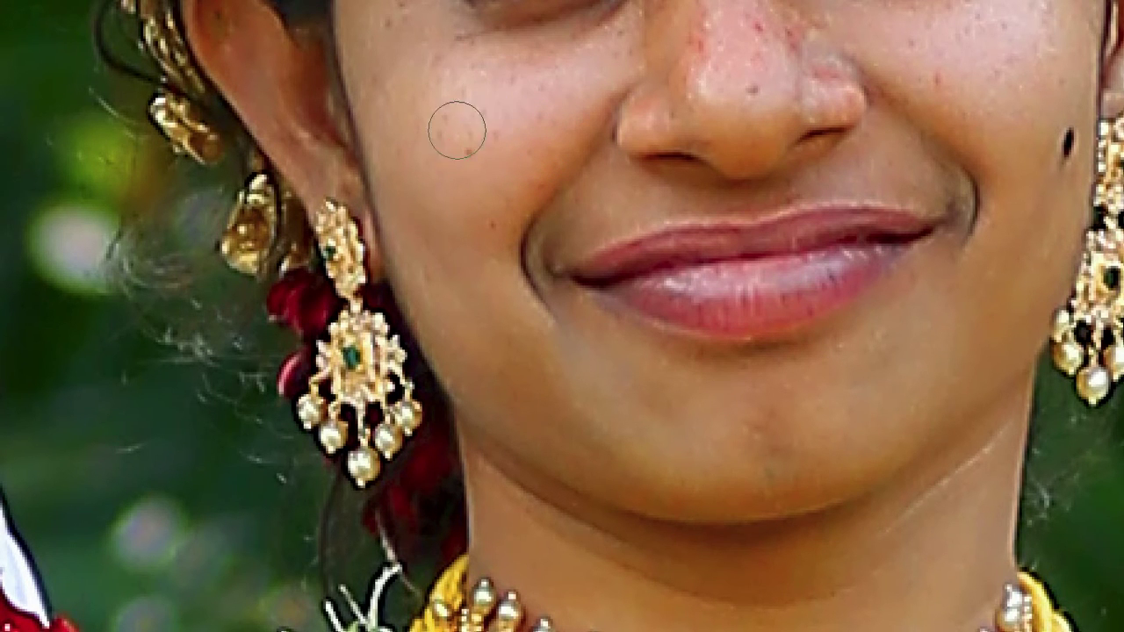
# Step: Smooth the bride's upper cheek across toward her nose, healing a spot on the nose
pyautogui.moveTo(497, 131); pyautogui.dragTo(569, 116)
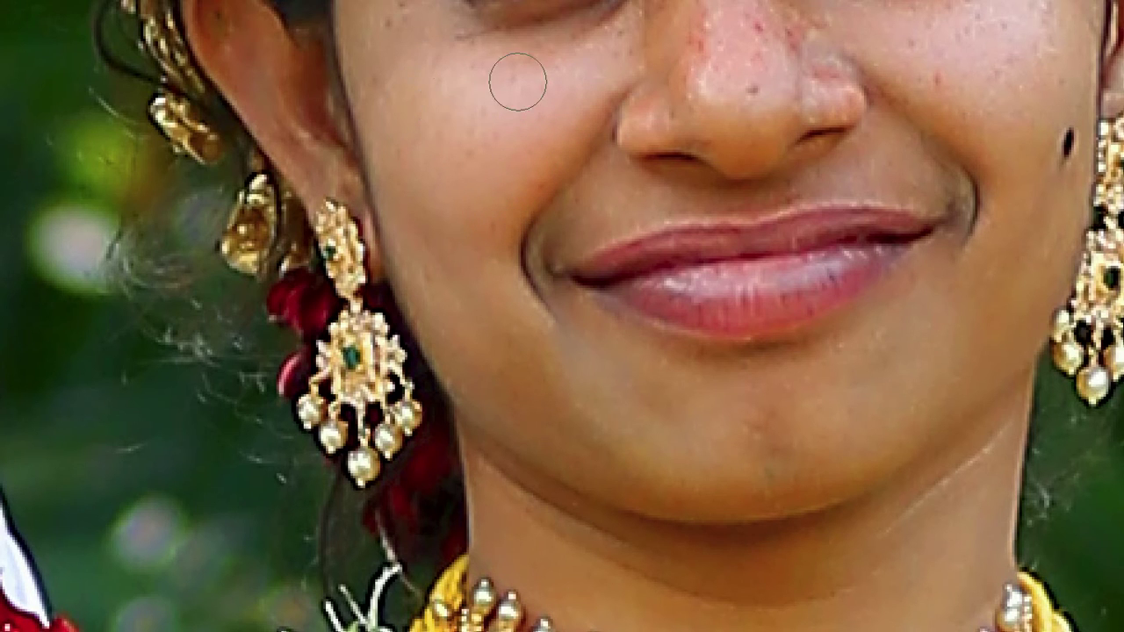
pyautogui.moveTo(454, 43); pyautogui.dragTo(582, 78)
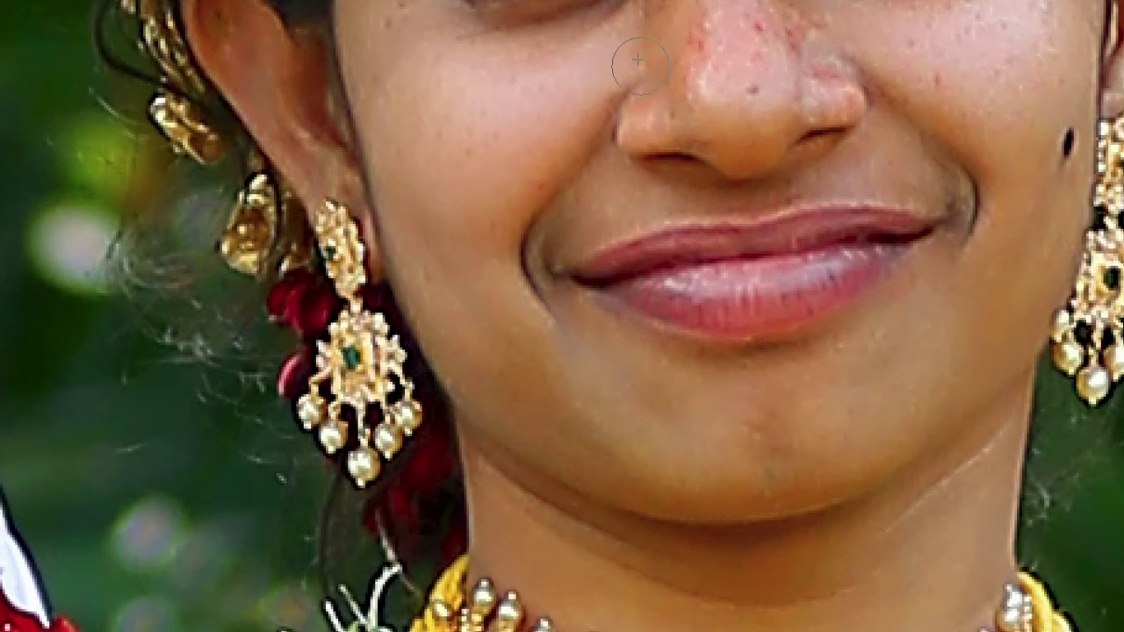
pyautogui.moveTo(452, 115)
pyautogui.mouseDown()
pyautogui.moveTo(474, 162)
pyautogui.moveTo(575, 97)
pyautogui.mouseUp()
pyautogui.moveTo(401, 32); pyautogui.dragTo(426, 28)
pyautogui.moveTo(603, 55)
pyautogui.mouseDown()
pyautogui.moveTo(716, 68)
pyautogui.moveTo(710, 94)
pyautogui.moveTo(741, 87)
pyautogui.mouseUp()
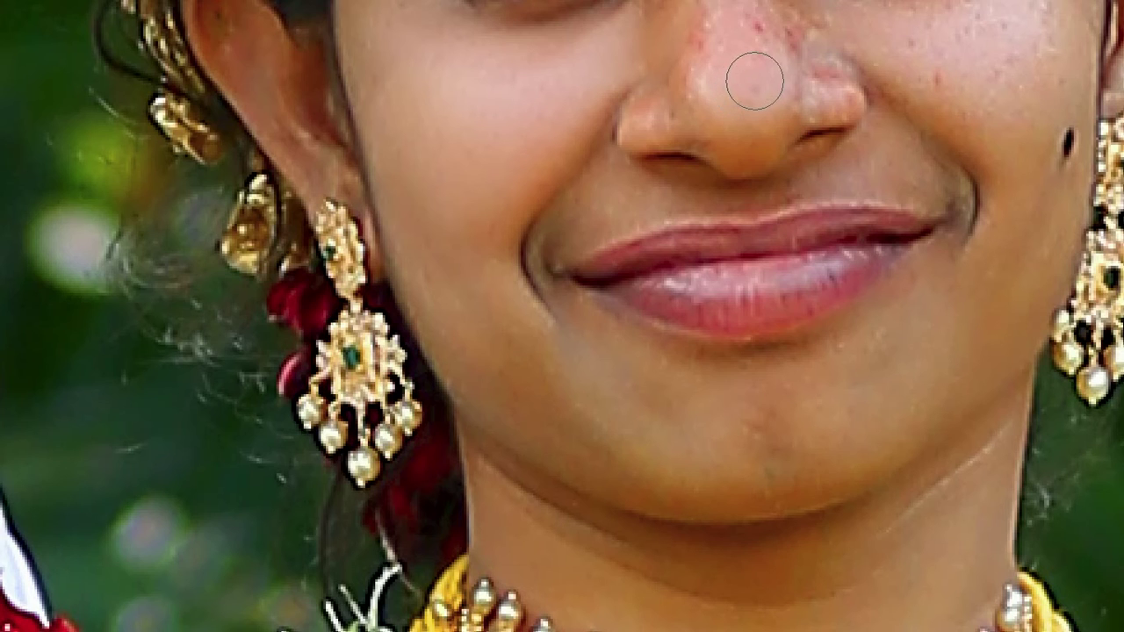
pyautogui.click(754, 81)
# Step: Heal the spots on the bride's cheek just below her eye
pyautogui.scroll(5, 615, 507)
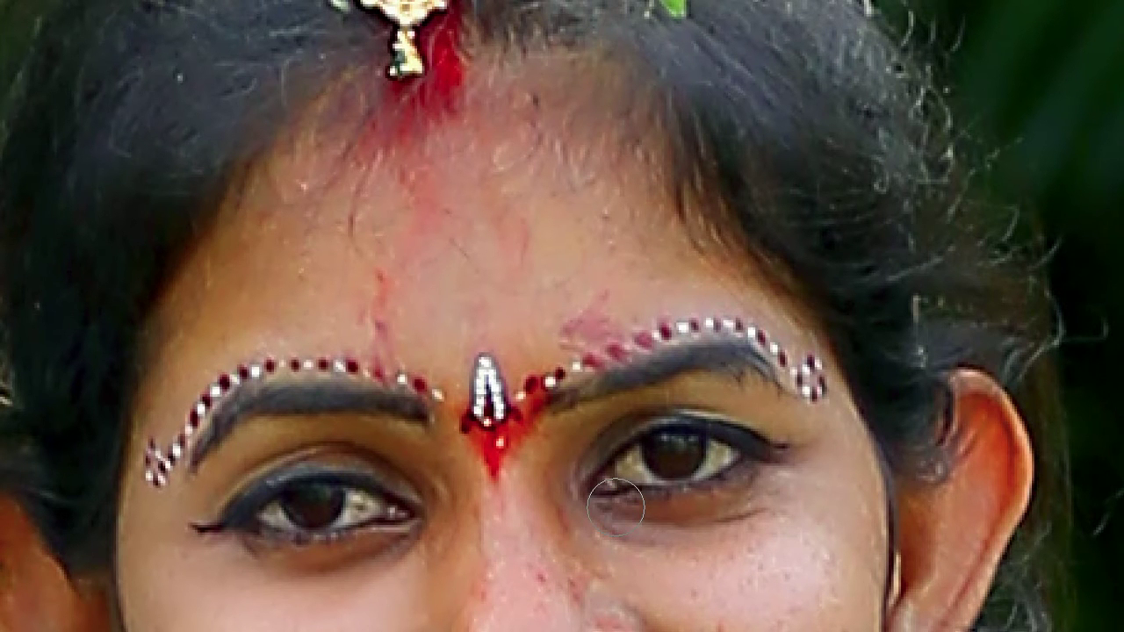
pyautogui.click(661, 511)
pyautogui.scroll(-1, 661, 511)
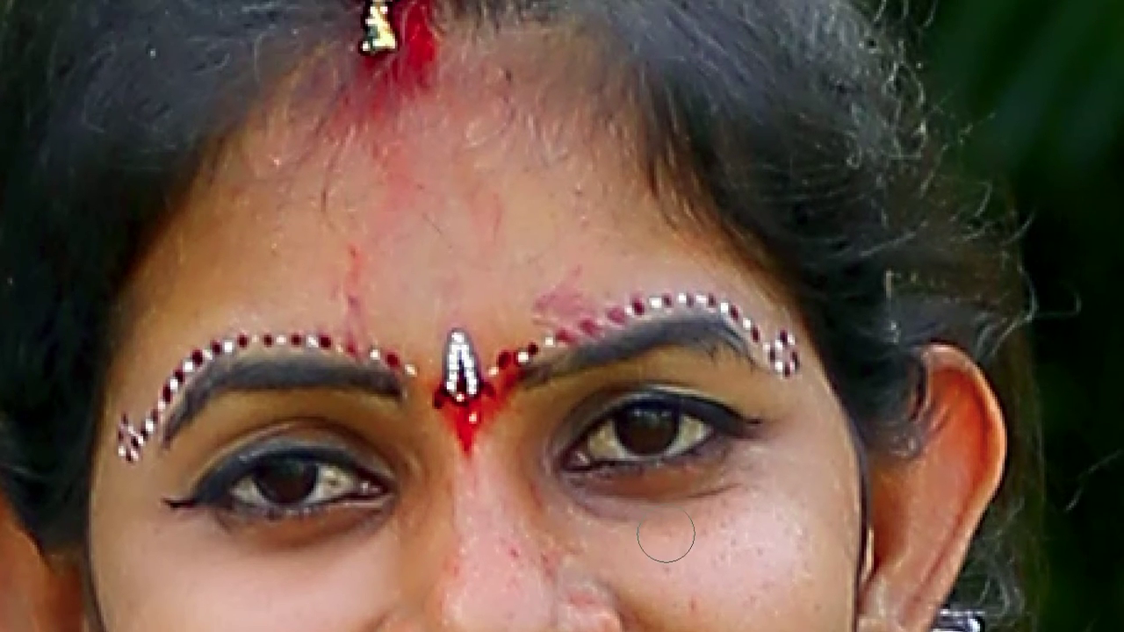
pyautogui.click(712, 572)
pyautogui.click(653, 550)
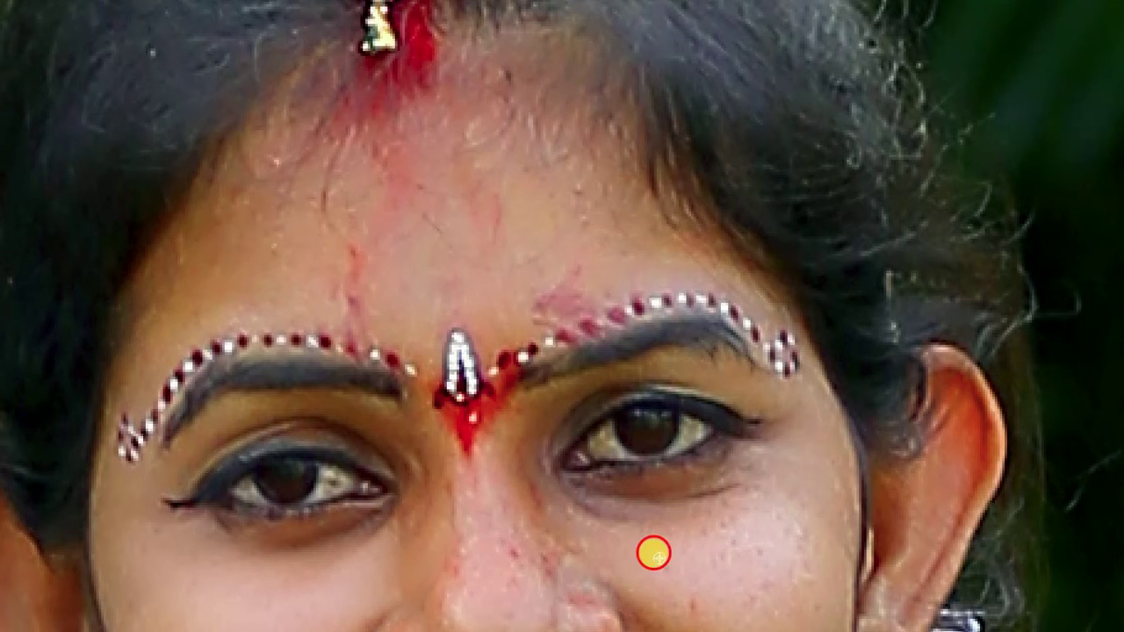
pyautogui.click(803, 503)
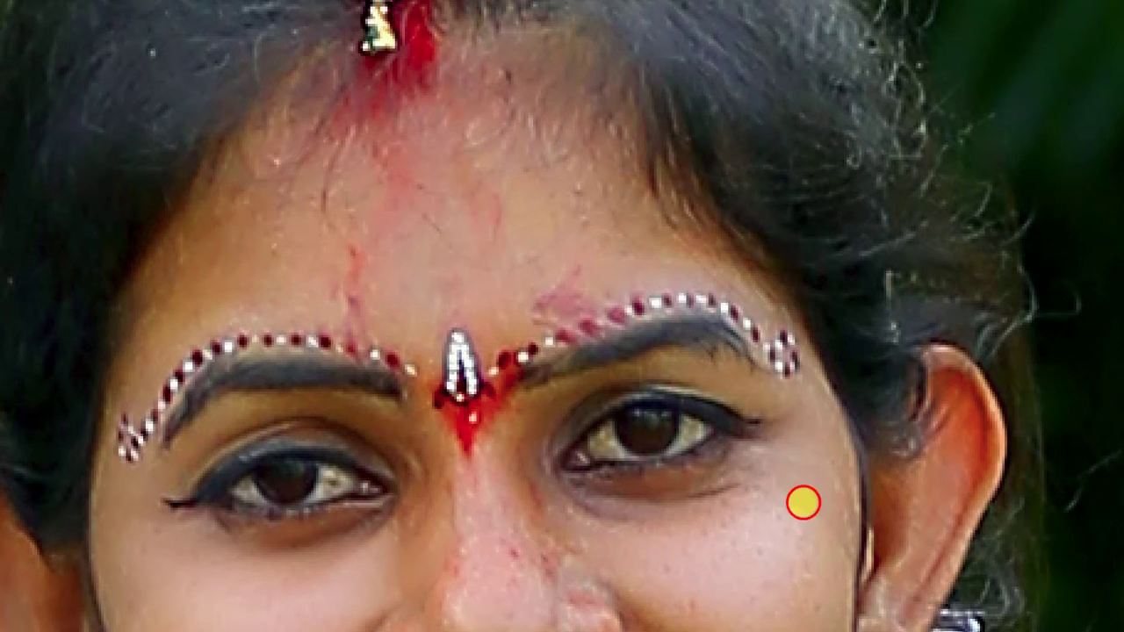
pyautogui.click(693, 552)
# Step: Heal the spots along the side and bridge of the bride's nose
pyautogui.click(503, 588)
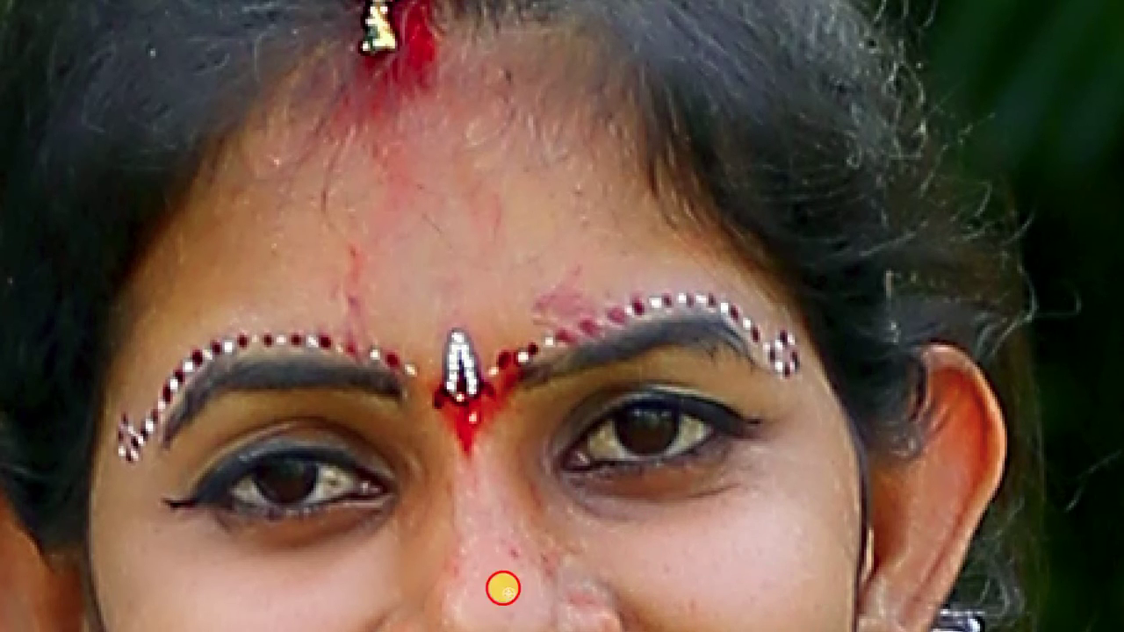
pyautogui.click(462, 525)
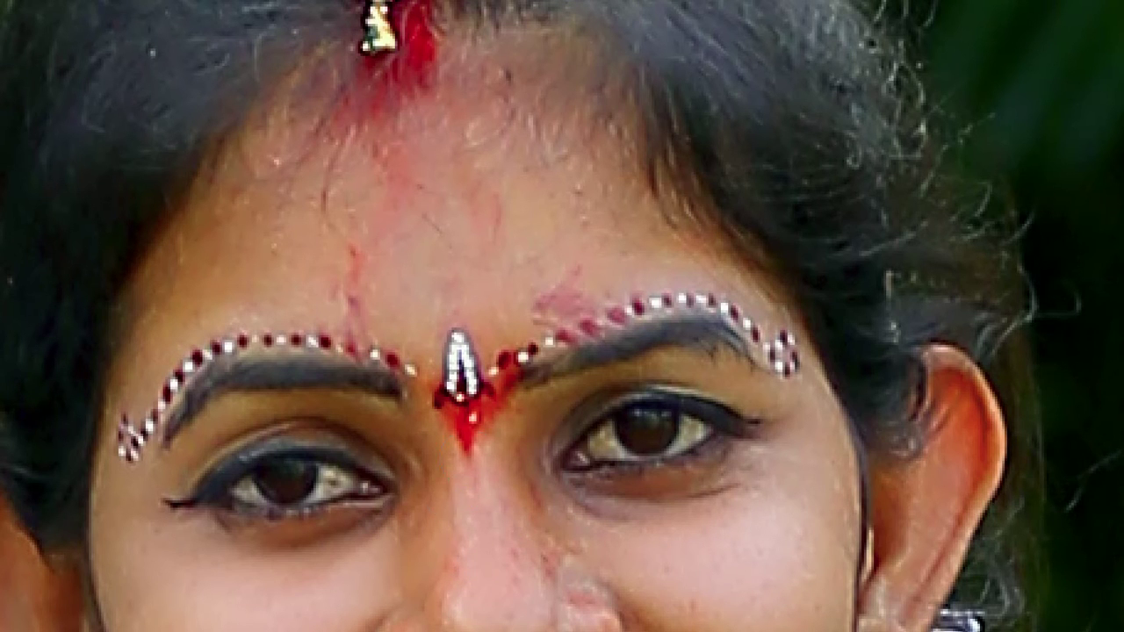
pyautogui.click(507, 492)
pyautogui.click(562, 539)
pyautogui.click(439, 491)
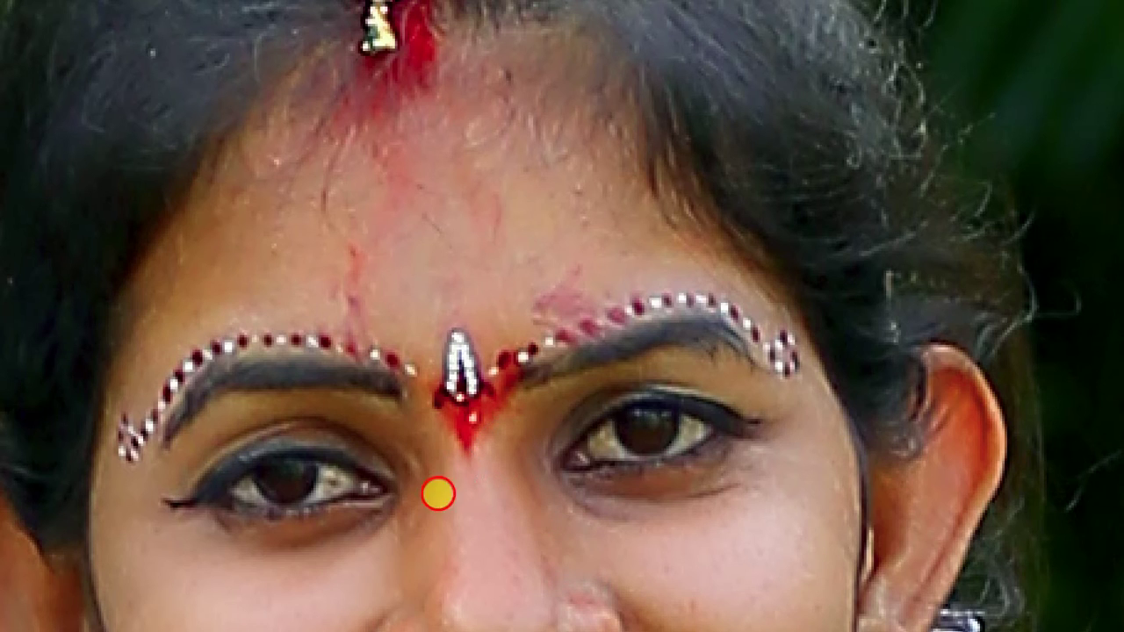
pyautogui.click(397, 556)
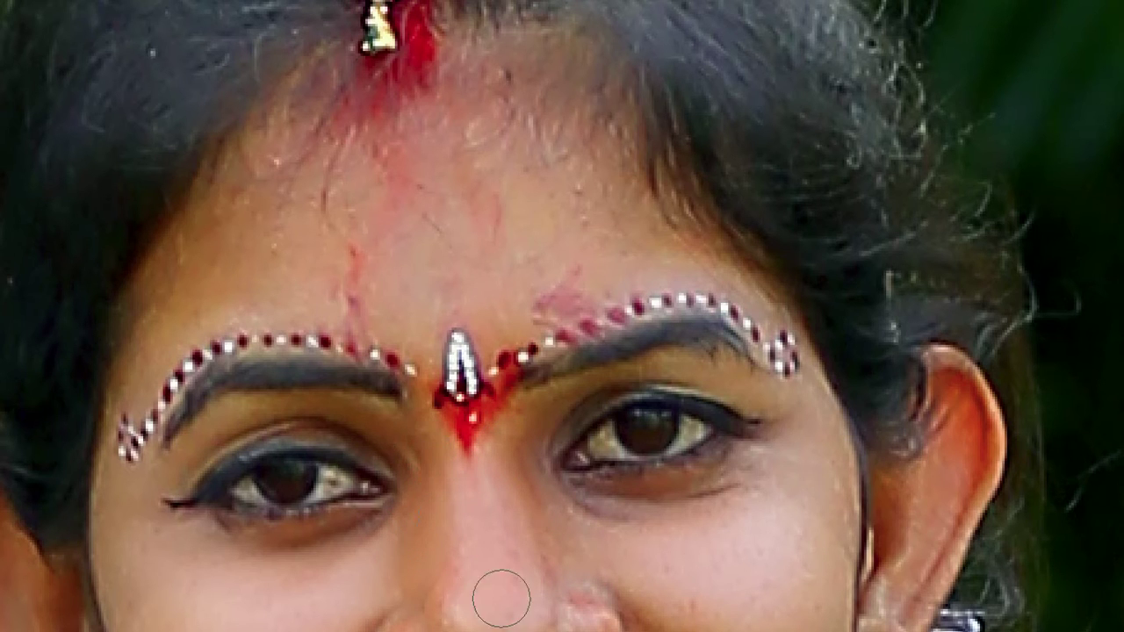
pyautogui.click(577, 572)
pyautogui.click(610, 572)
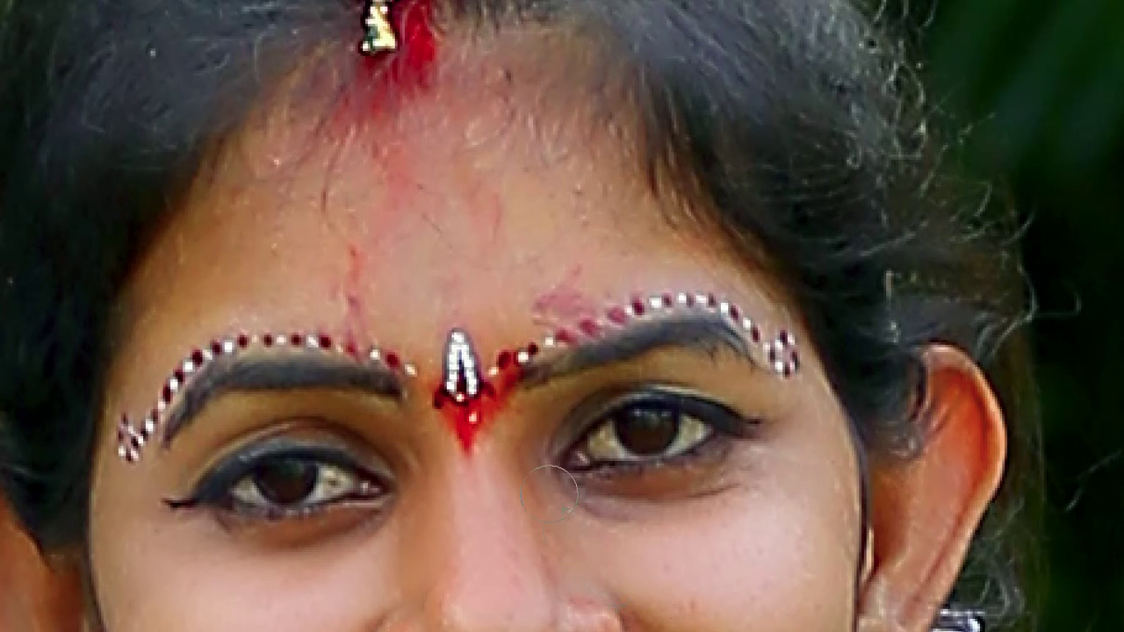
# Step: Heal the last spots beside the nose and on the cheek below the eye
pyautogui.click(494, 482)
pyautogui.click(612, 580)
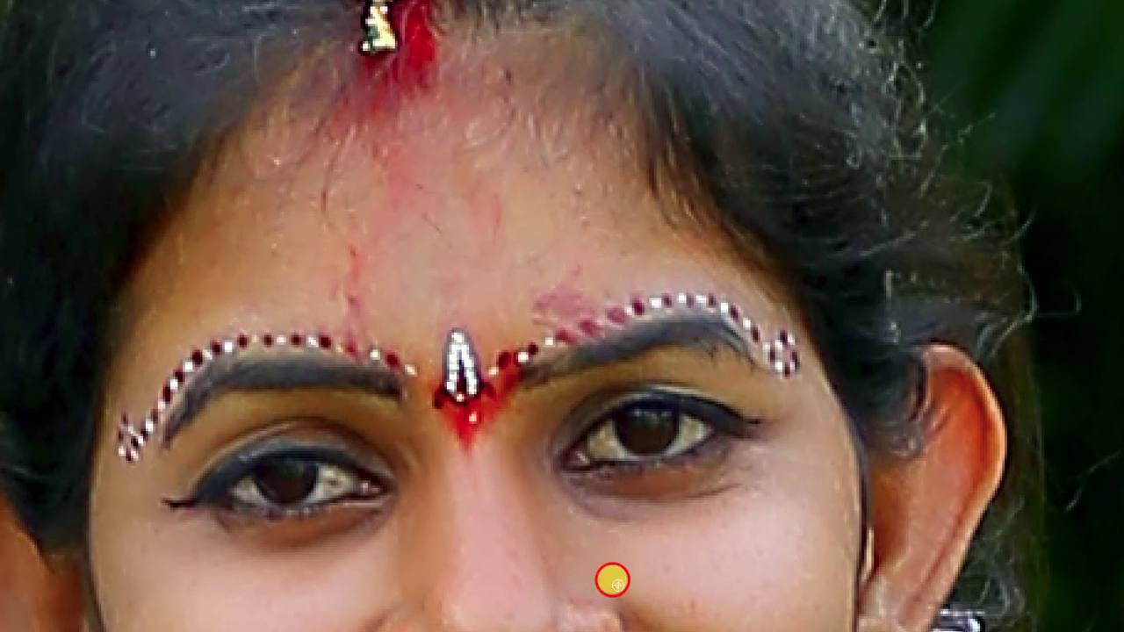
pyautogui.click(600, 497)
pyautogui.click(736, 503)
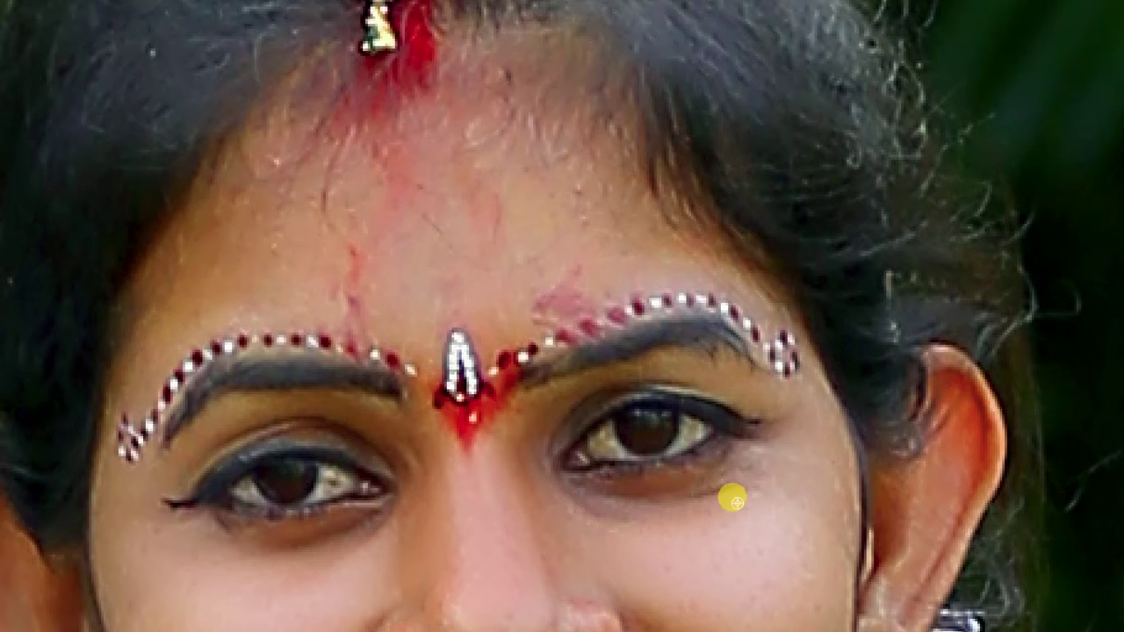
pyautogui.click(782, 560)
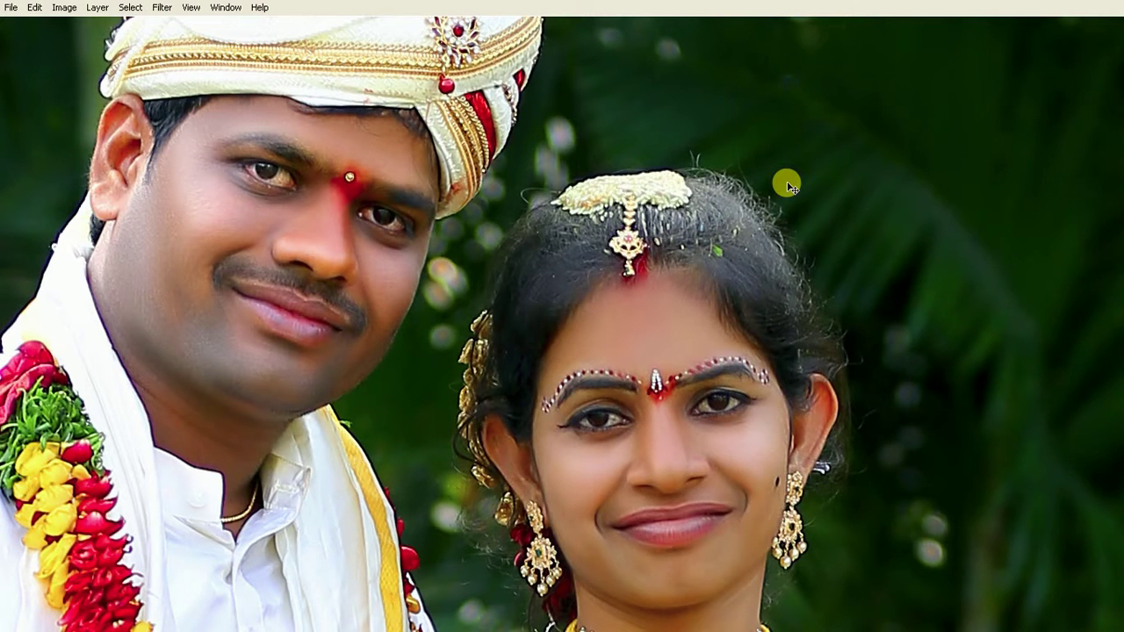
# Step: Show the History panel, view the original unretouched photo, then undo back to the retouched state
pyautogui.click(226, 10)
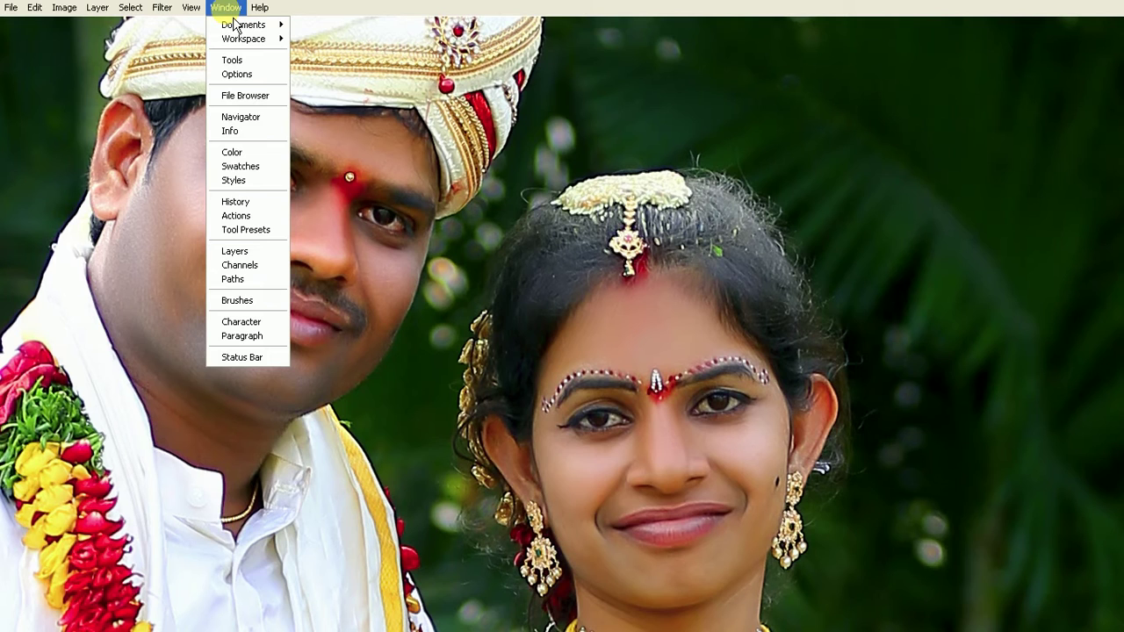
pyautogui.click(246, 198)
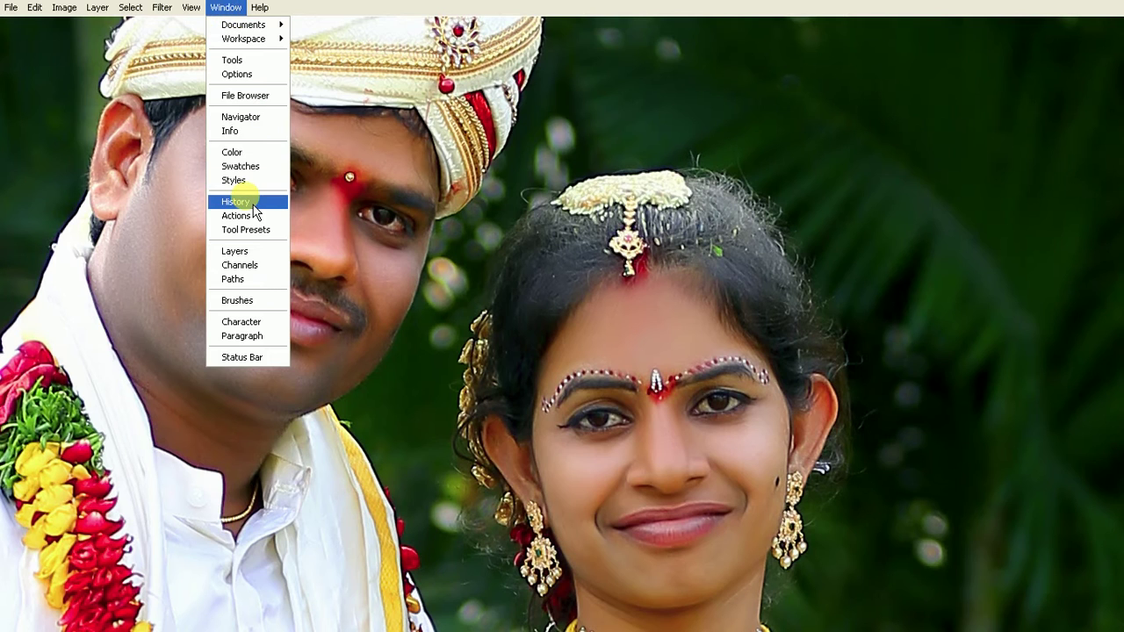
pyautogui.moveTo(1040, 185); pyautogui.dragTo(1078, 354)
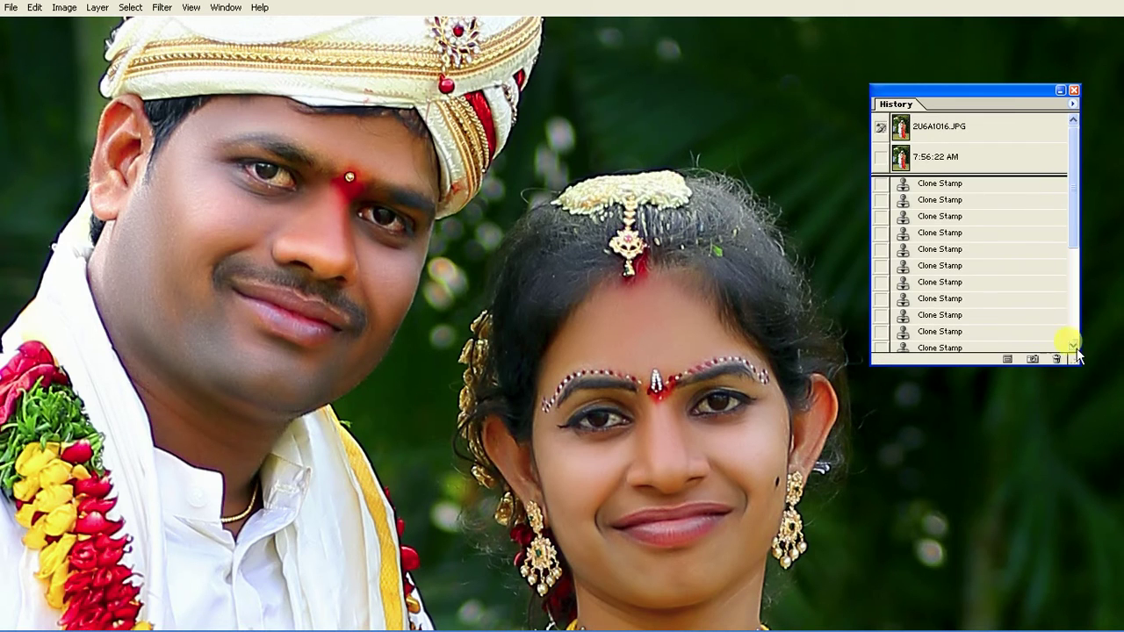
pyautogui.click(955, 130)
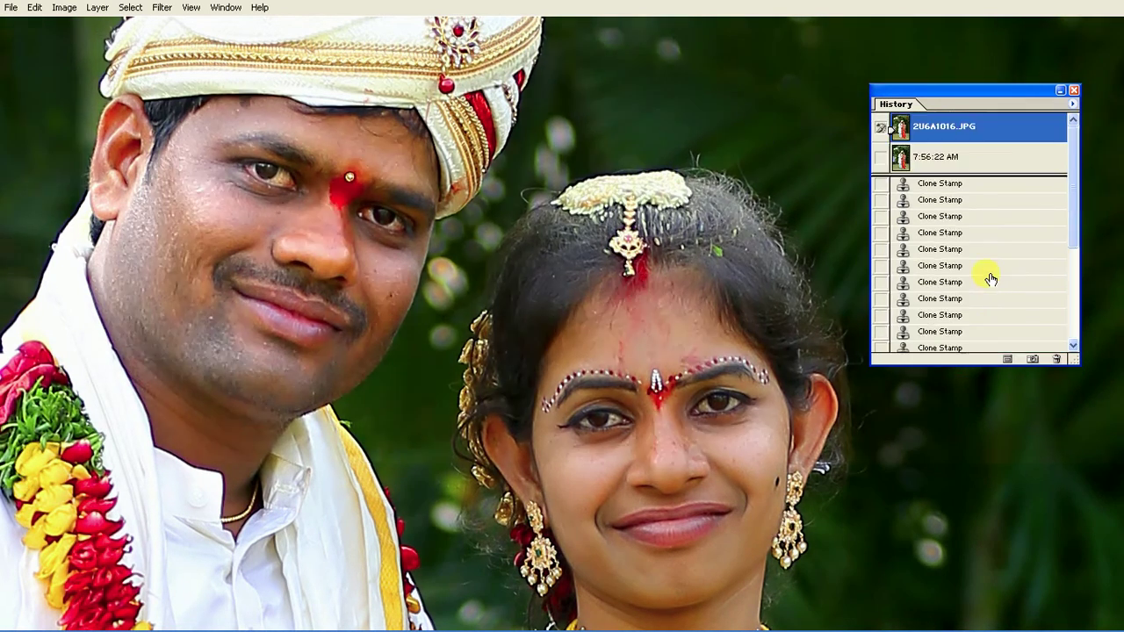
pyautogui.hotkey('ctrl', 'z')
pyautogui.hotkey('ctrl', 'z')
pyautogui.hotkey('ctrl', 'z')
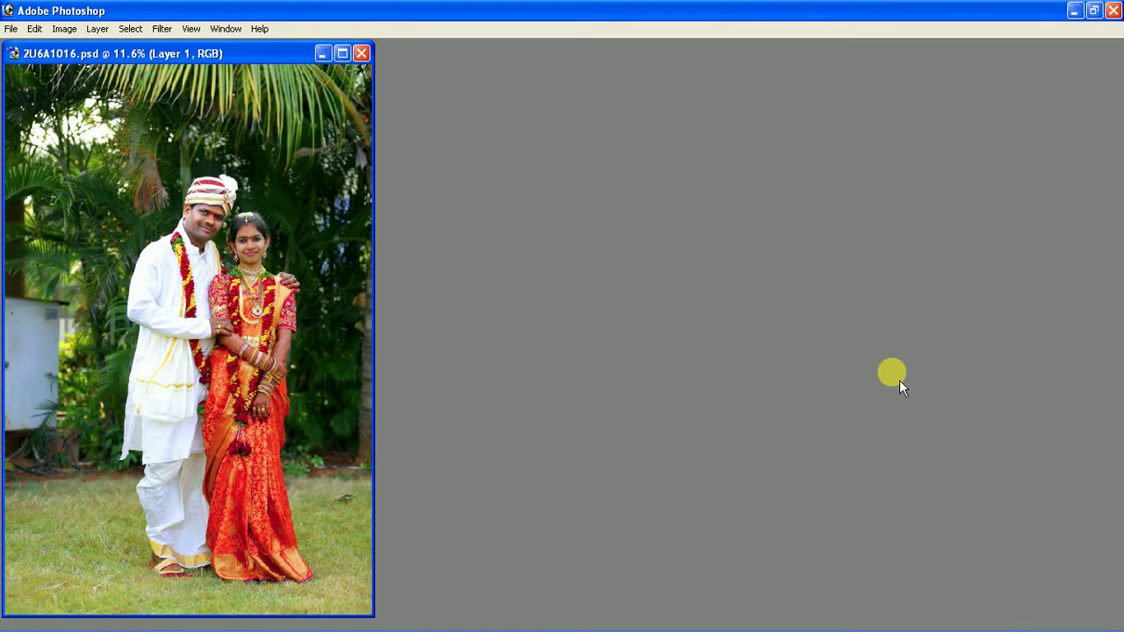
# Step: Check the blank canvas size, then paste the temple WEDDING image and enlarge it to fill the canvas
pyautogui.press('super')
pyautogui.press('super')
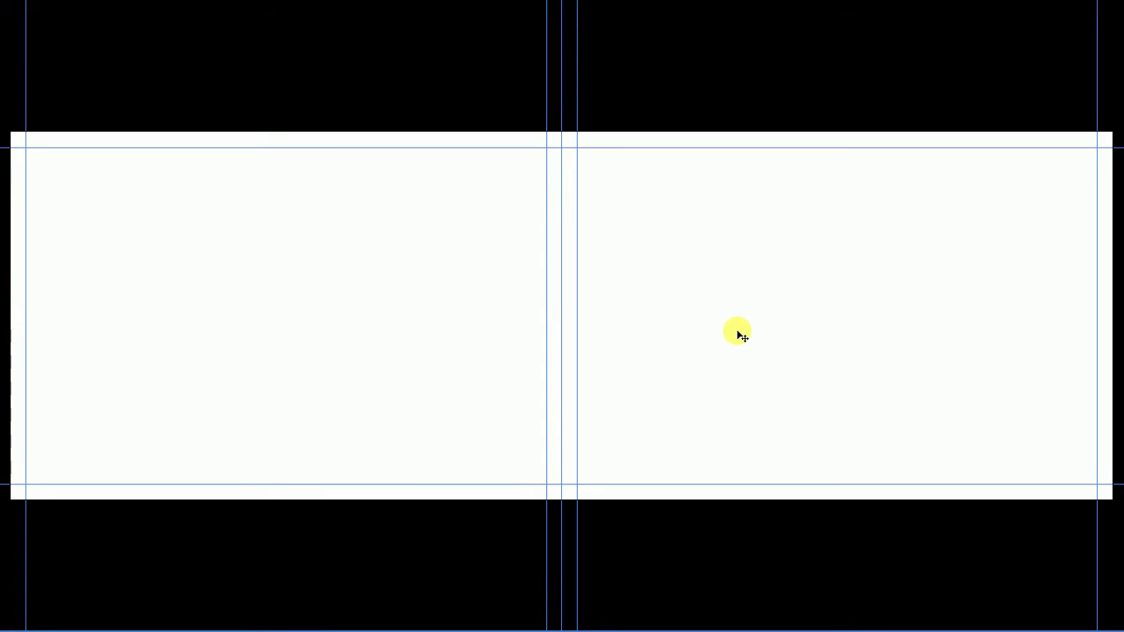
pyautogui.hotkey('ctrl', 'alt', 'i')
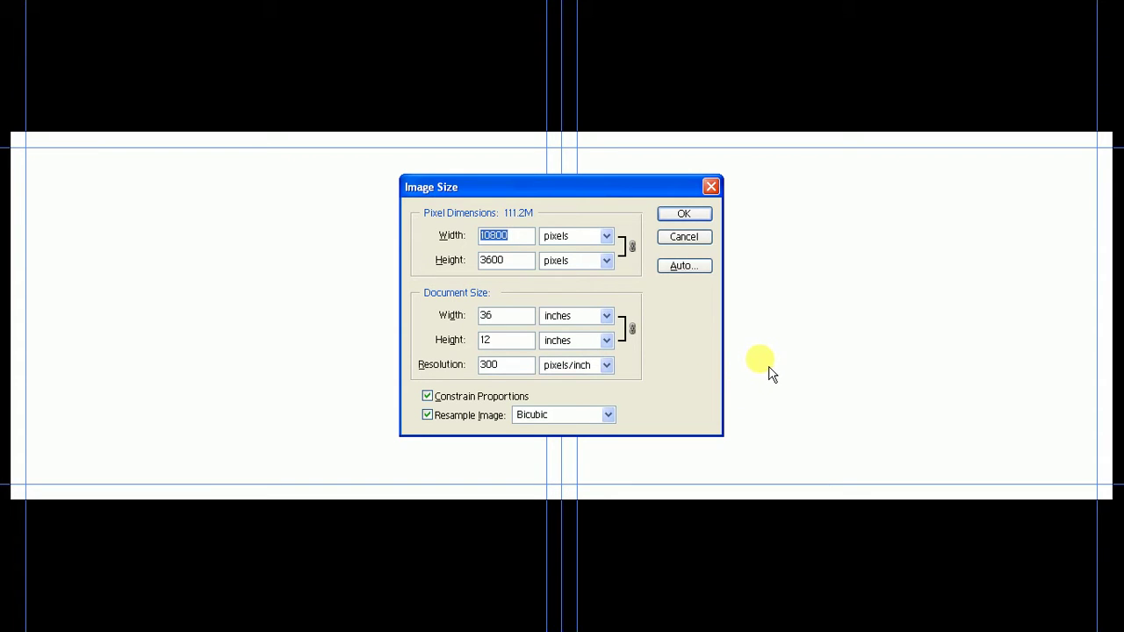
pyautogui.click(707, 237)
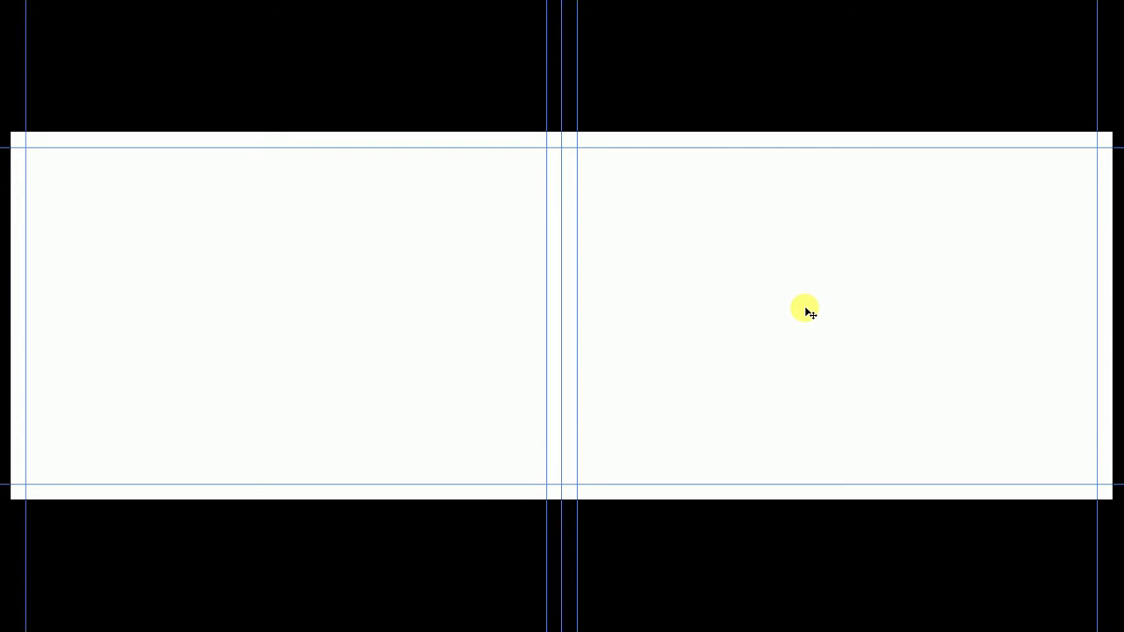
pyautogui.hotkey('ctrl', 'v')
pyautogui.moveTo(647, 306)
pyautogui.mouseDown()
pyautogui.moveTo(897, 236)
pyautogui.moveTo(863, 249)
pyautogui.moveTo(955, 266)
pyautogui.mouseUp()
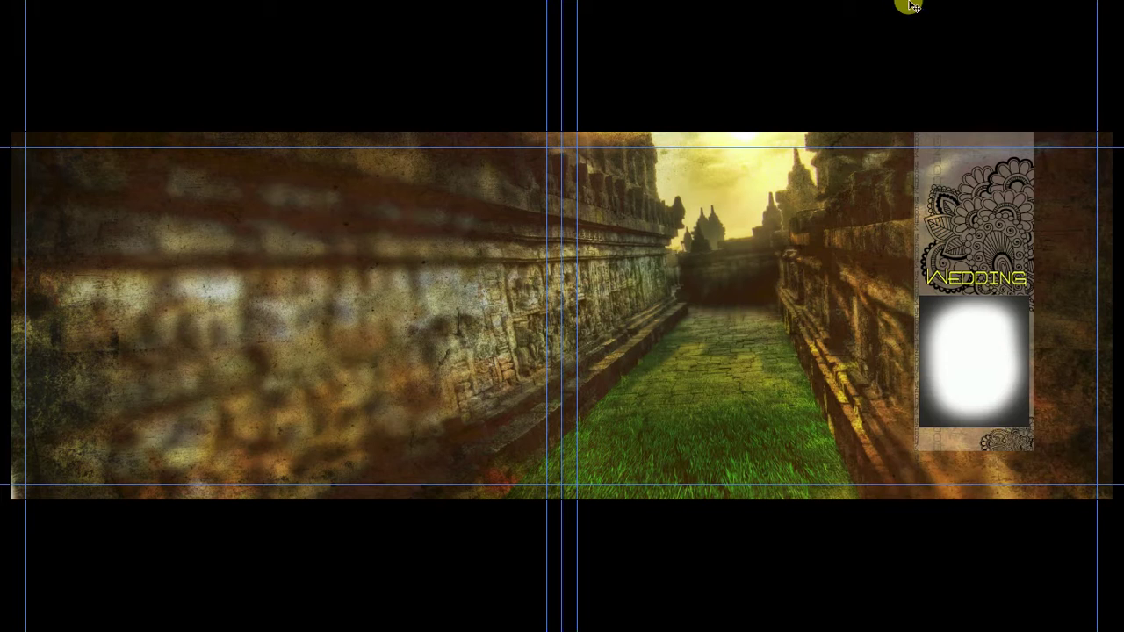
# Step: Link Layer 1 to the Background layer and hide the guides on the wedding card
pyautogui.press('F7')
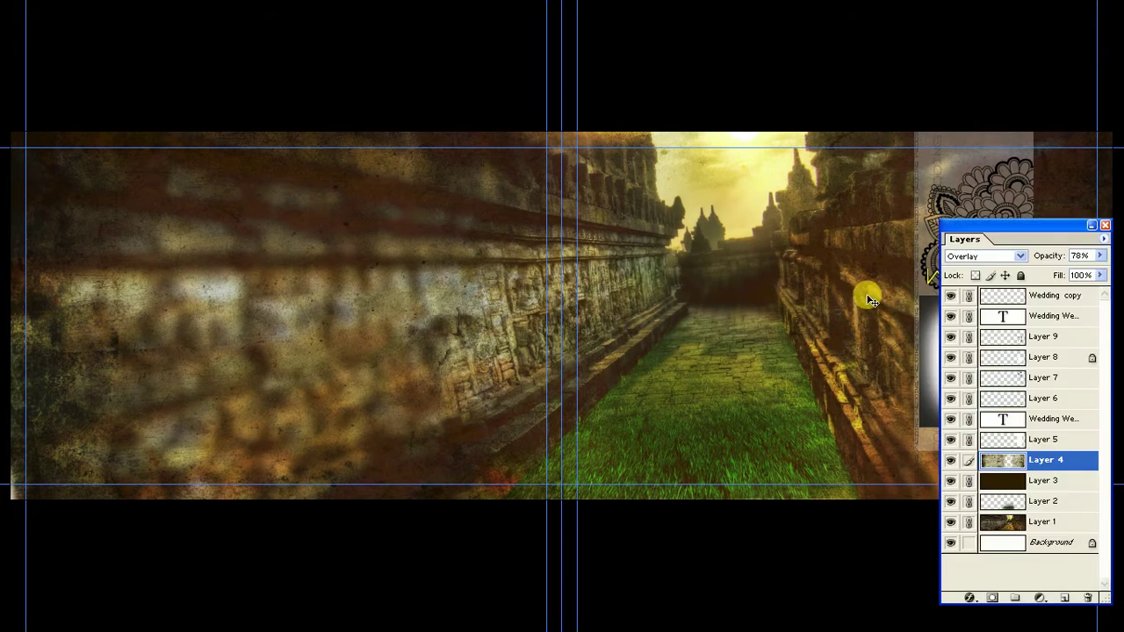
pyautogui.click(1001, 542)
pyautogui.click(970, 524)
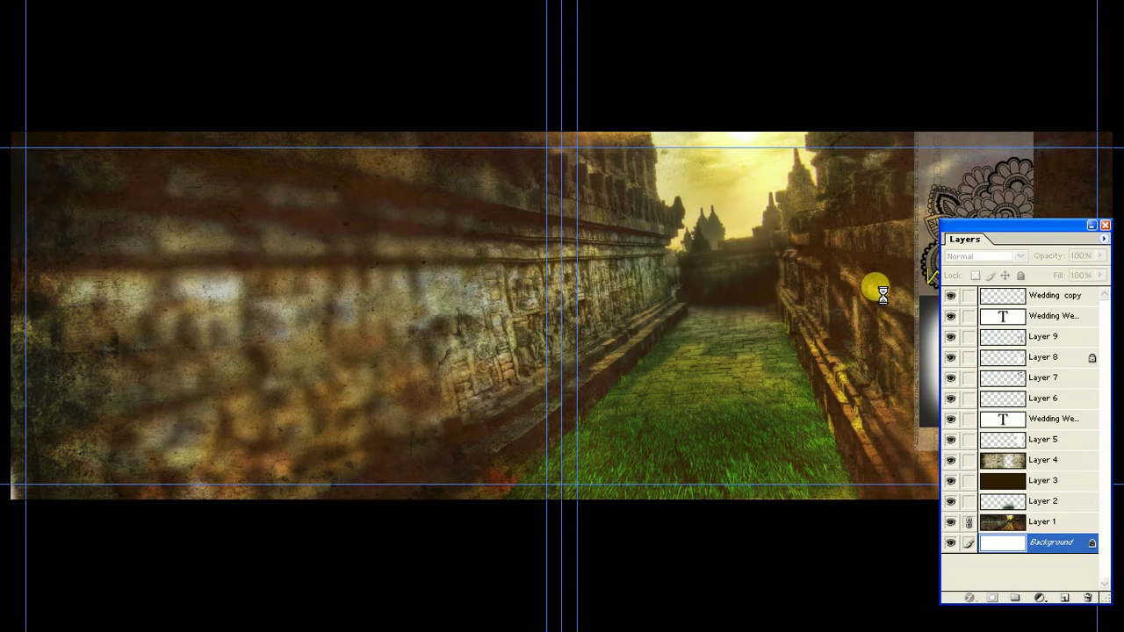
pyautogui.press('F7')
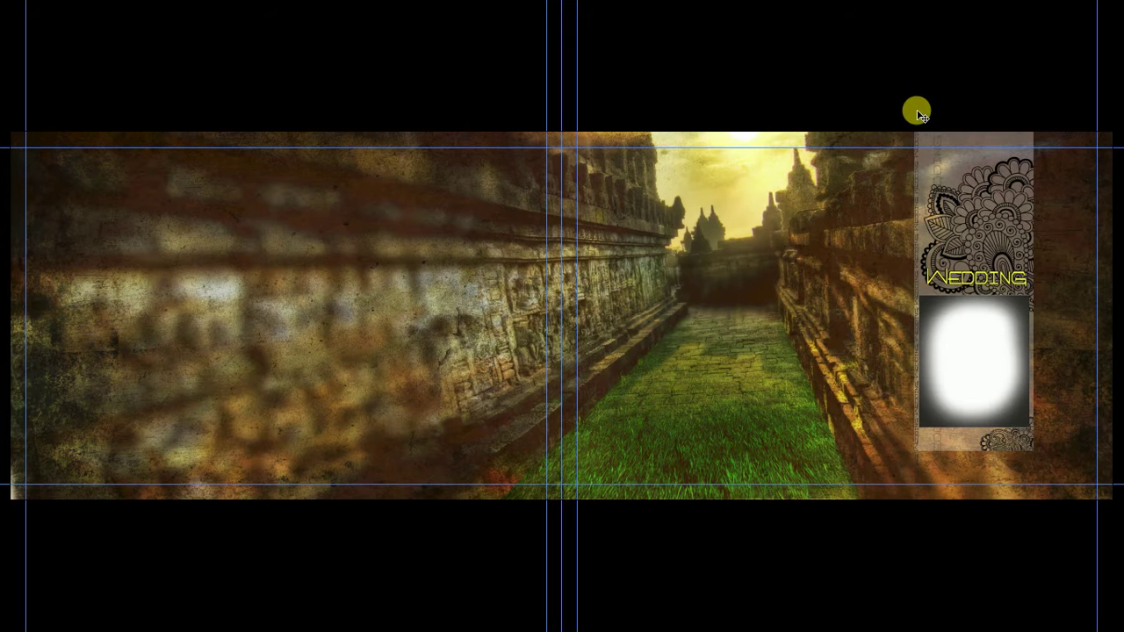
pyautogui.hotkey('ctrl', '+')
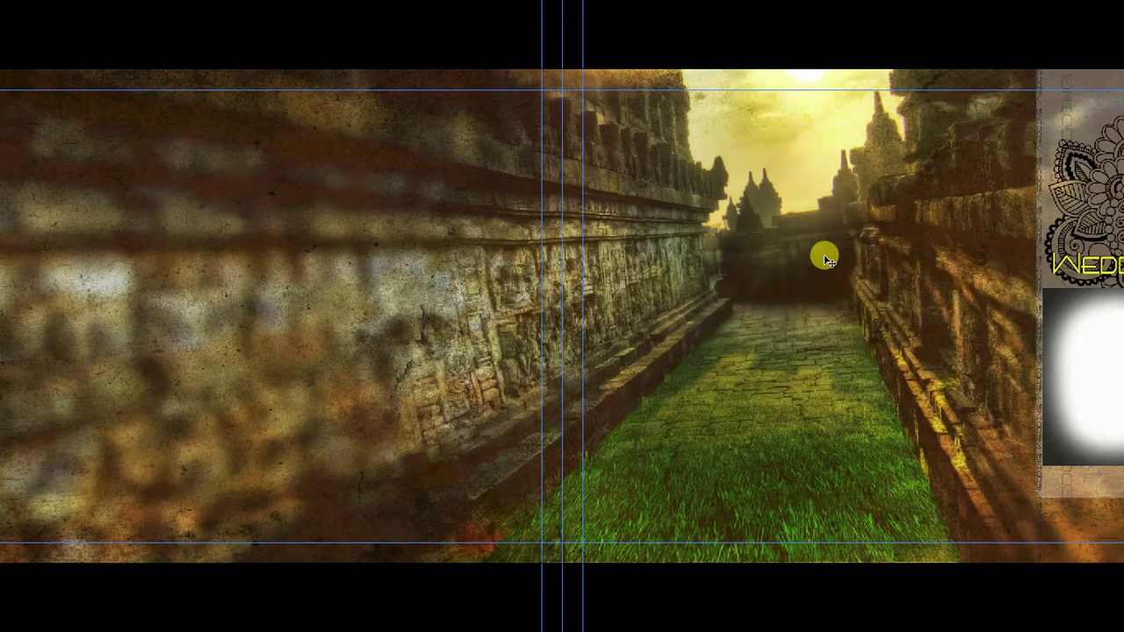
pyautogui.hscroll(3, 826, 258)
pyautogui.hotkey('ctrl', ';')
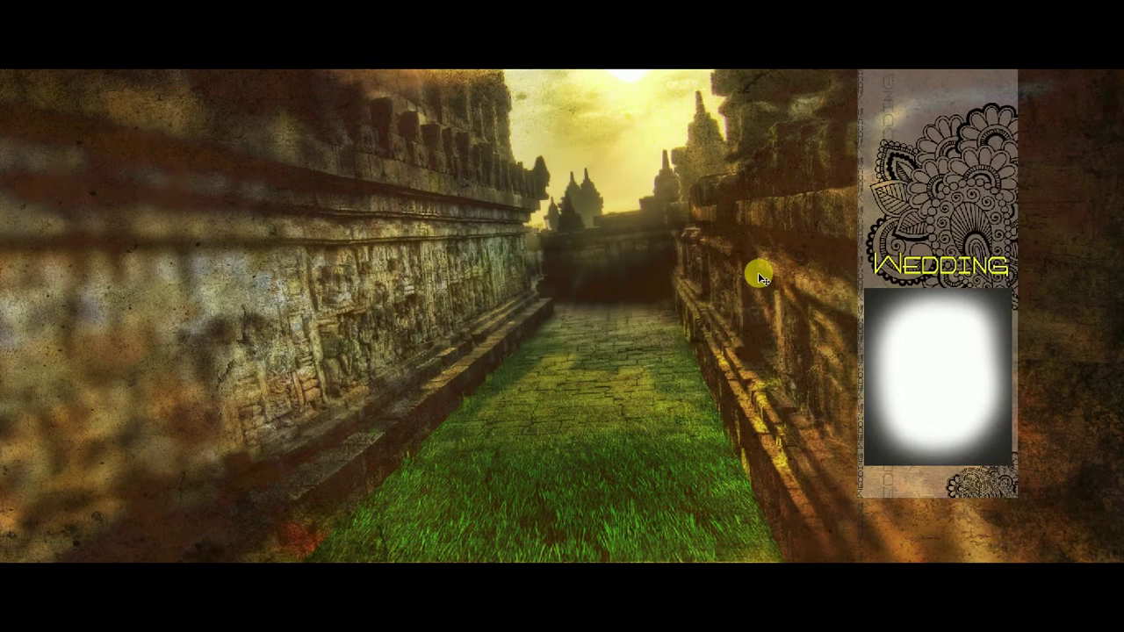
# Step: Drag the couple photo into the temple wedding card above Layer 2, creating Layer 10
pyautogui.press('f')
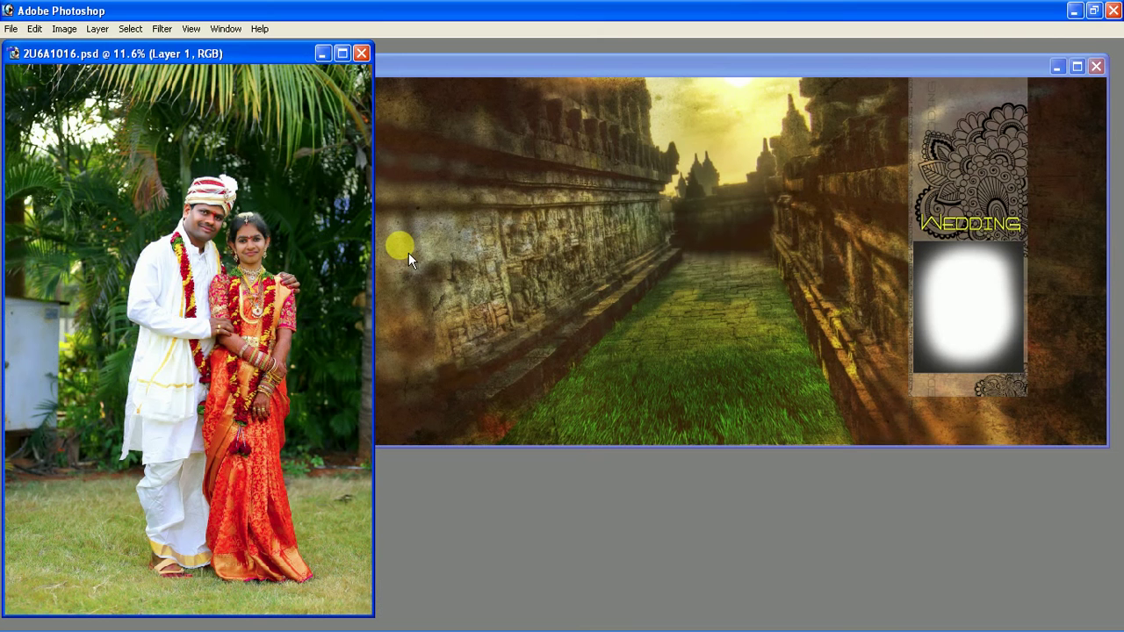
pyautogui.press('F7')
pyautogui.click(325, 183)
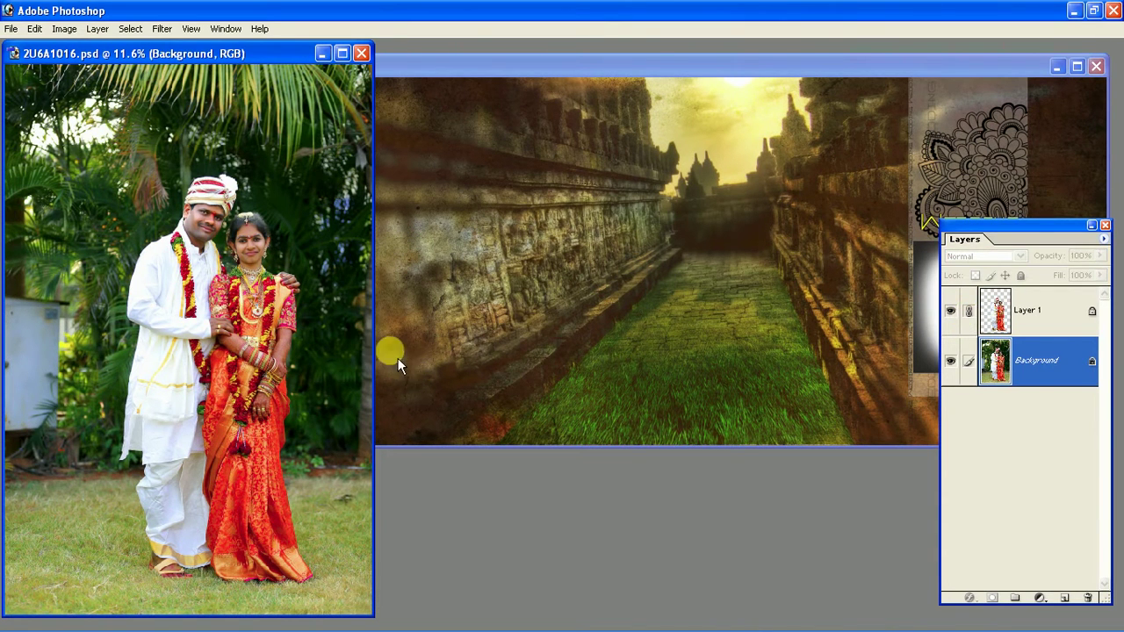
pyautogui.click(787, 219)
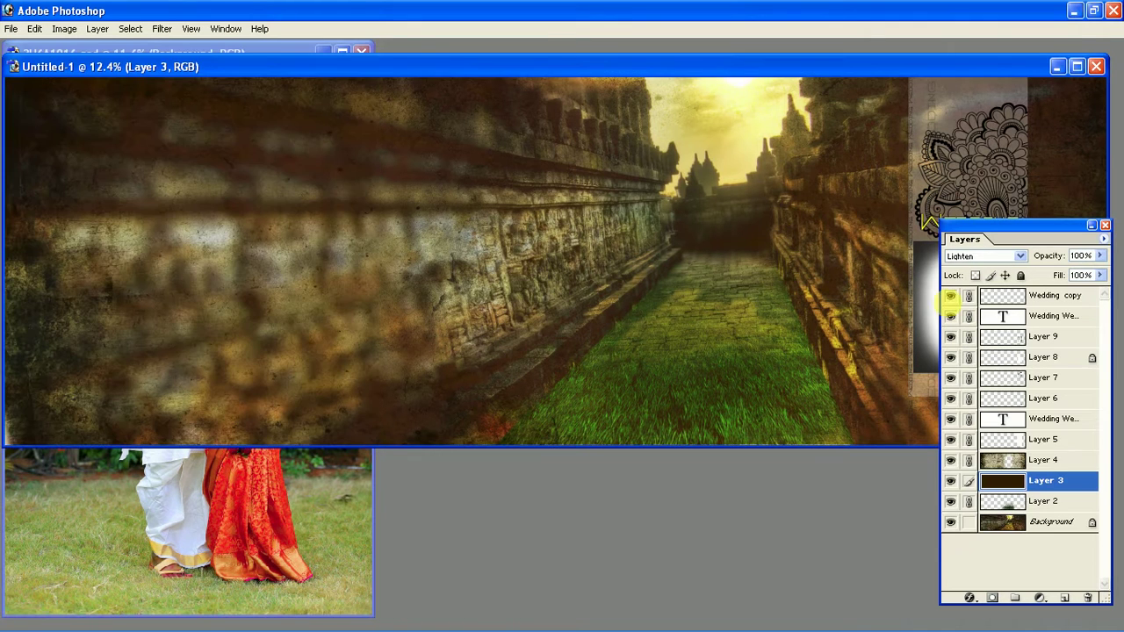
pyautogui.click(1015, 500)
pyautogui.click(304, 546)
pyautogui.press('F7')
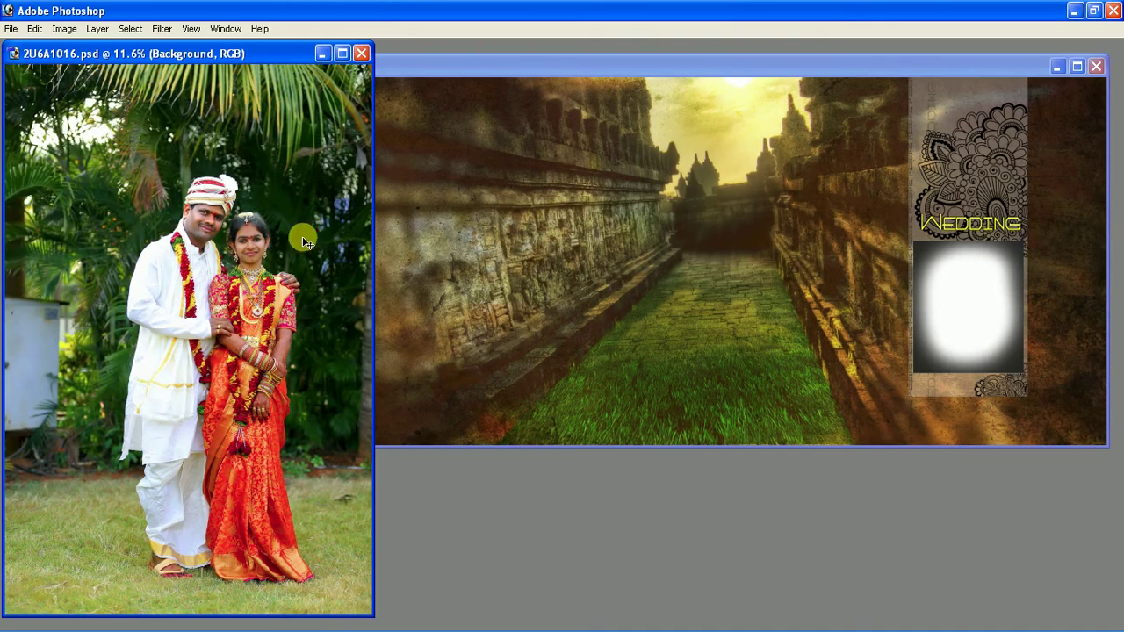
pyautogui.moveTo(304, 241); pyautogui.dragTo(782, 305)
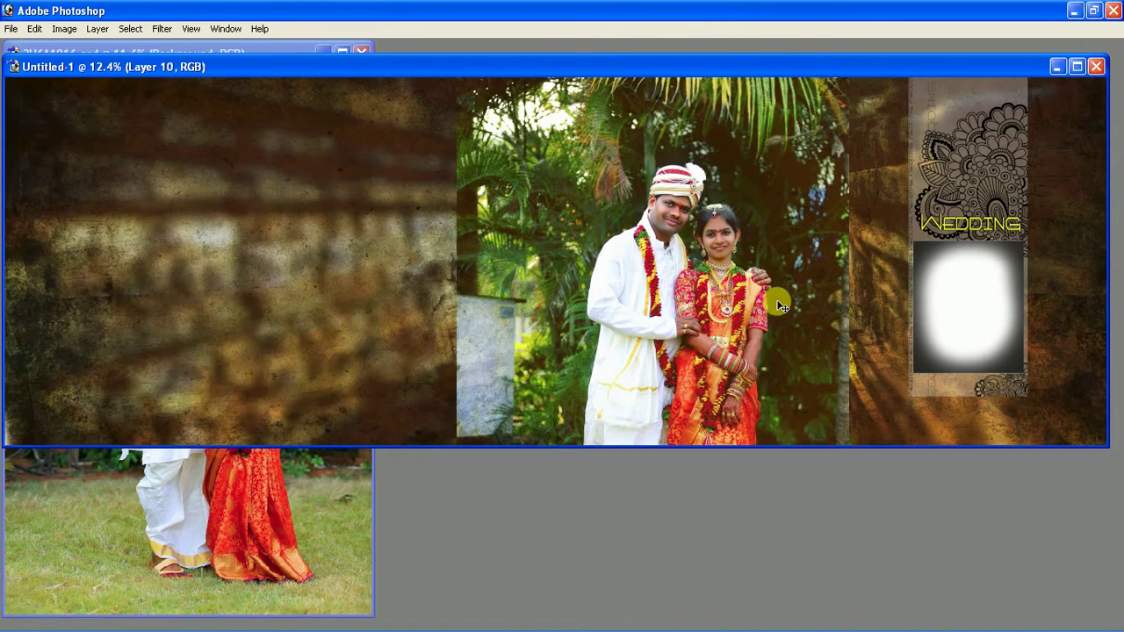
# Step: Hide the guides and view the wedding card full screen with menus
pyautogui.press('f')
pyautogui.press('f')
pyautogui.hotkey('ctrl', ';')
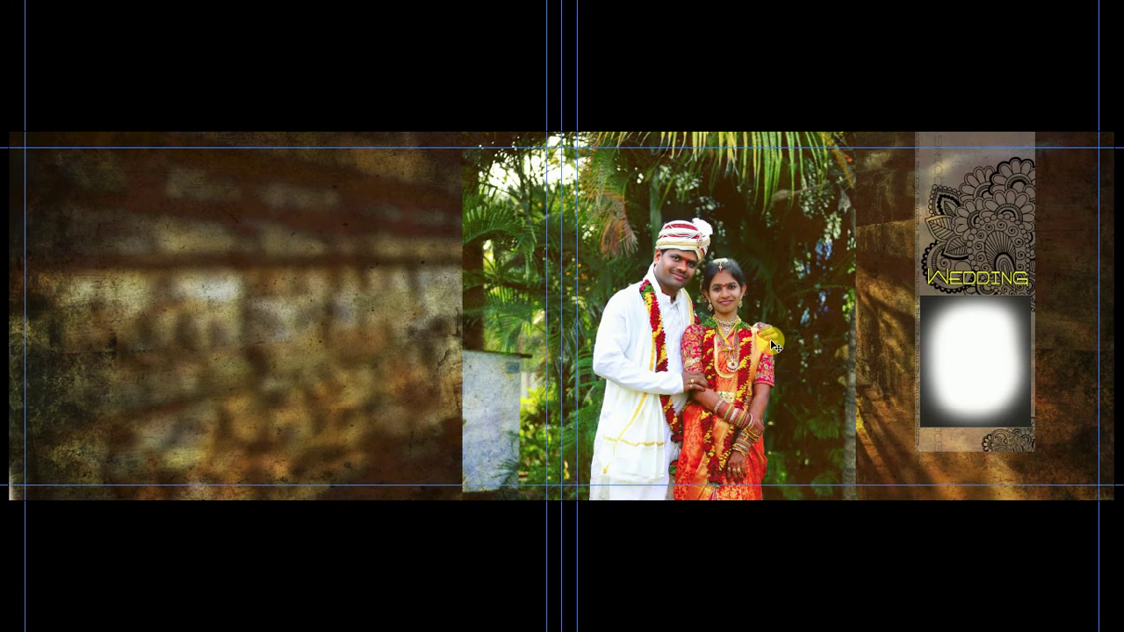
pyautogui.press('f')
pyautogui.press('f')
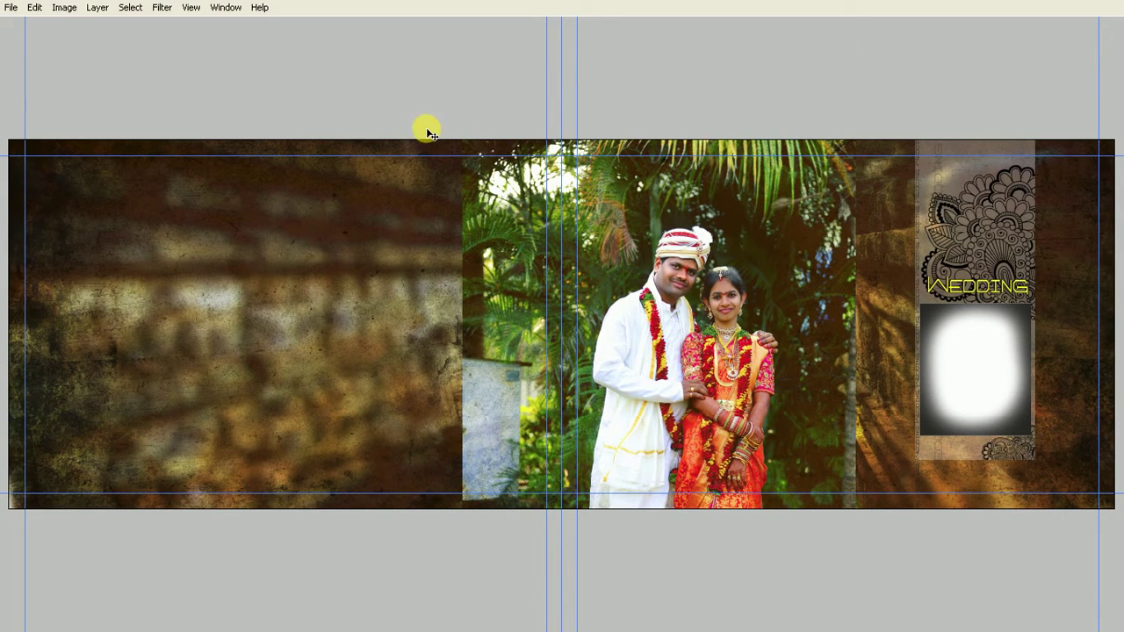
pyautogui.press('super')
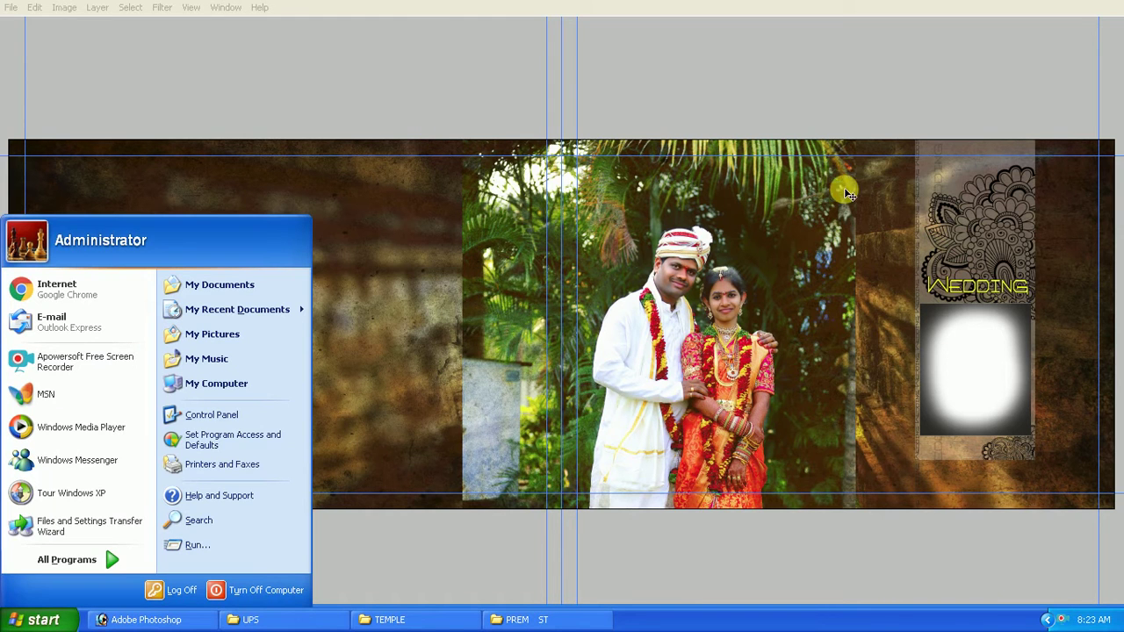
# Step: Turn on the bounding box, scale the couple photo to about 75% and move it toward the centre
pyautogui.press('Escape')
pyautogui.press('Tab')
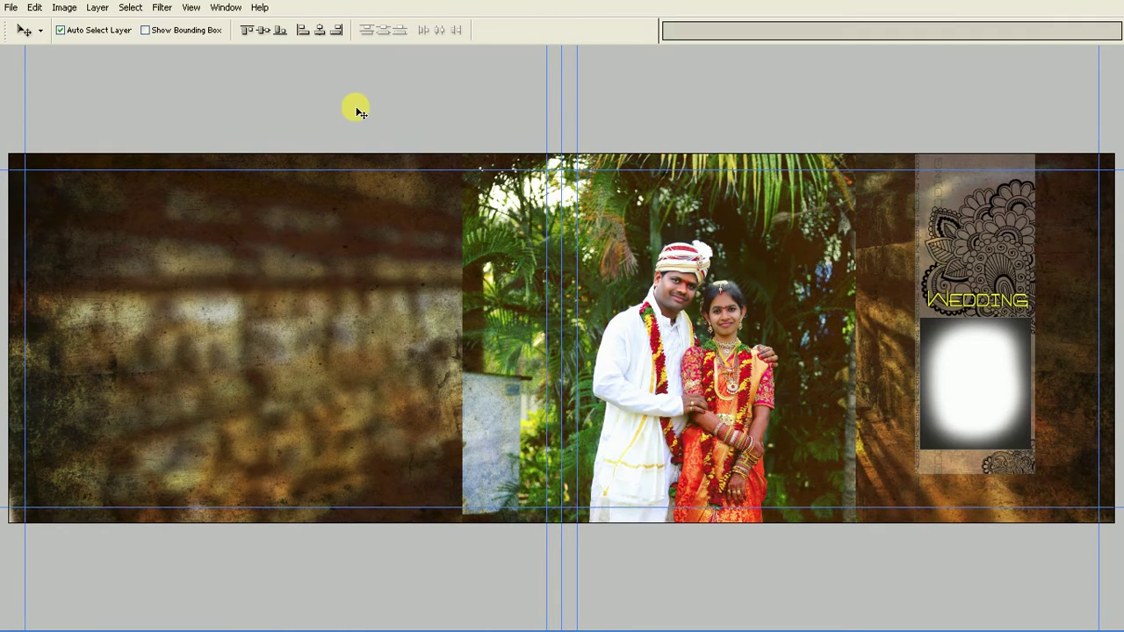
pyautogui.click(184, 31)
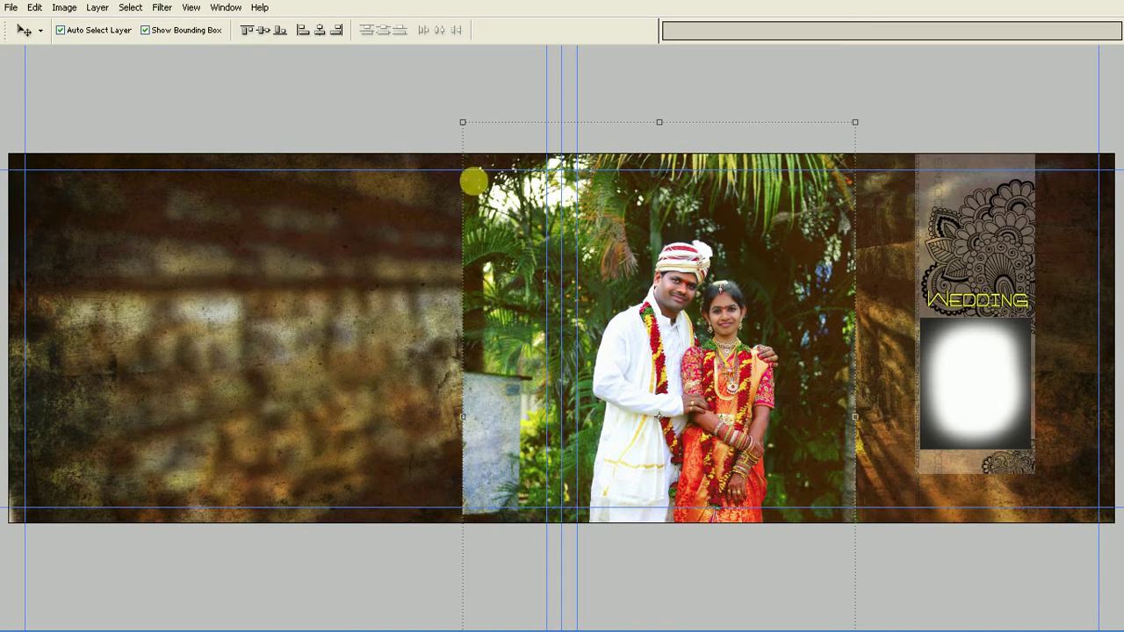
pyautogui.hotkey('ctrl', '-')
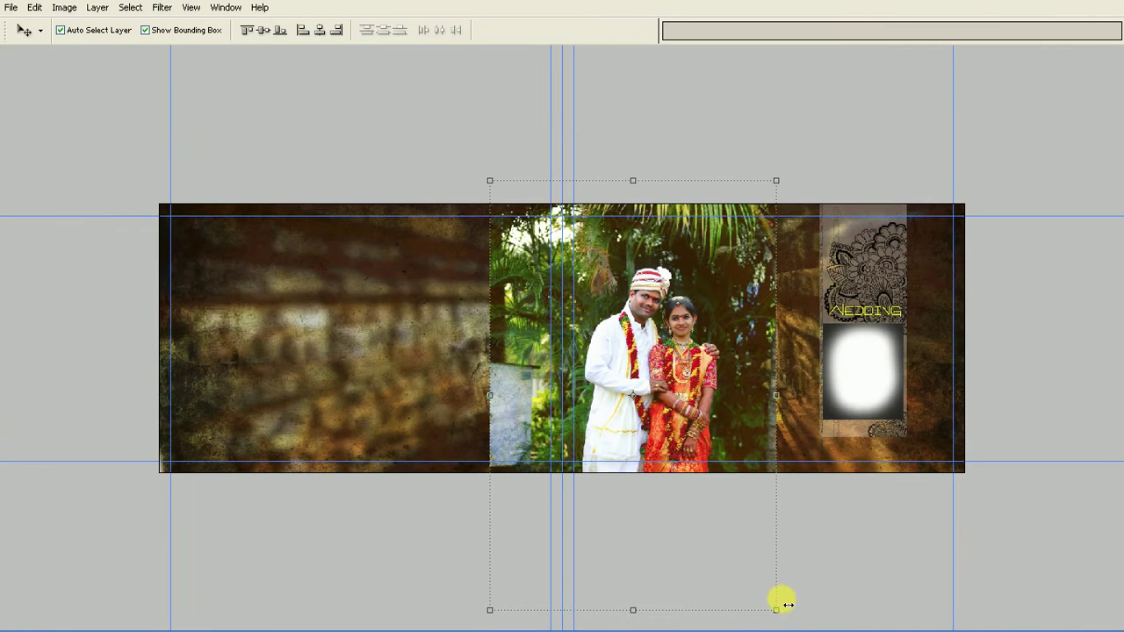
pyautogui.moveTo(777, 612)
pyautogui.mouseDown()
pyautogui.moveTo(712, 497)
pyautogui.moveTo(690, 482)
pyautogui.mouseUp()
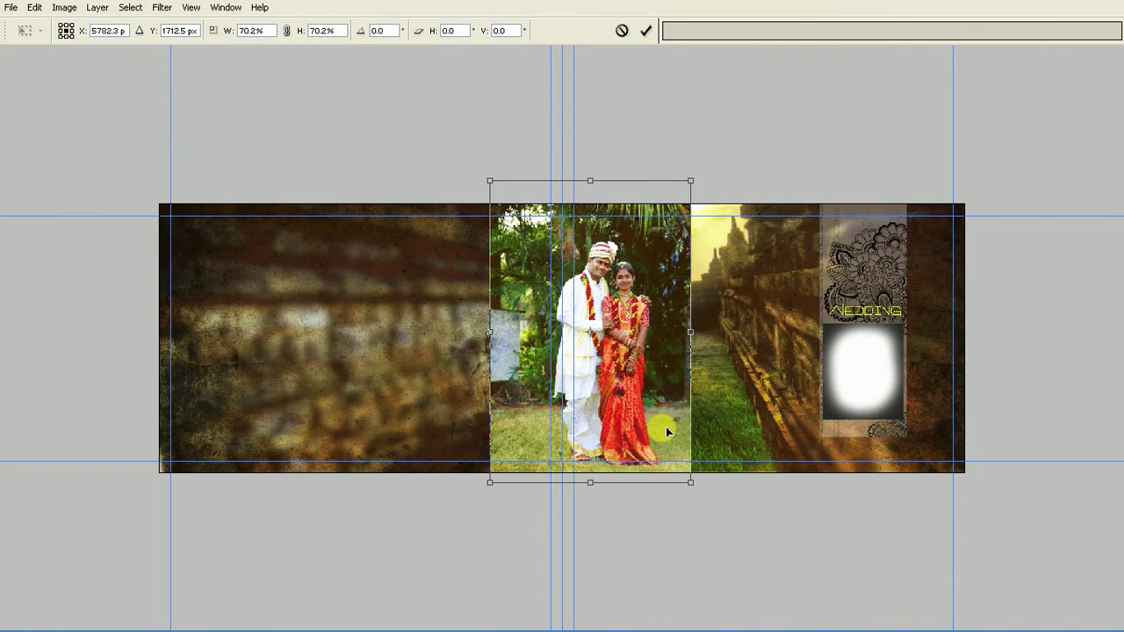
pyautogui.moveTo(650, 410); pyautogui.dragTo(723, 396)
# Step: Refine the photo to about 62% scale, nudge it into the central panel, and commit
pyautogui.hotkey('ctrl', '+')
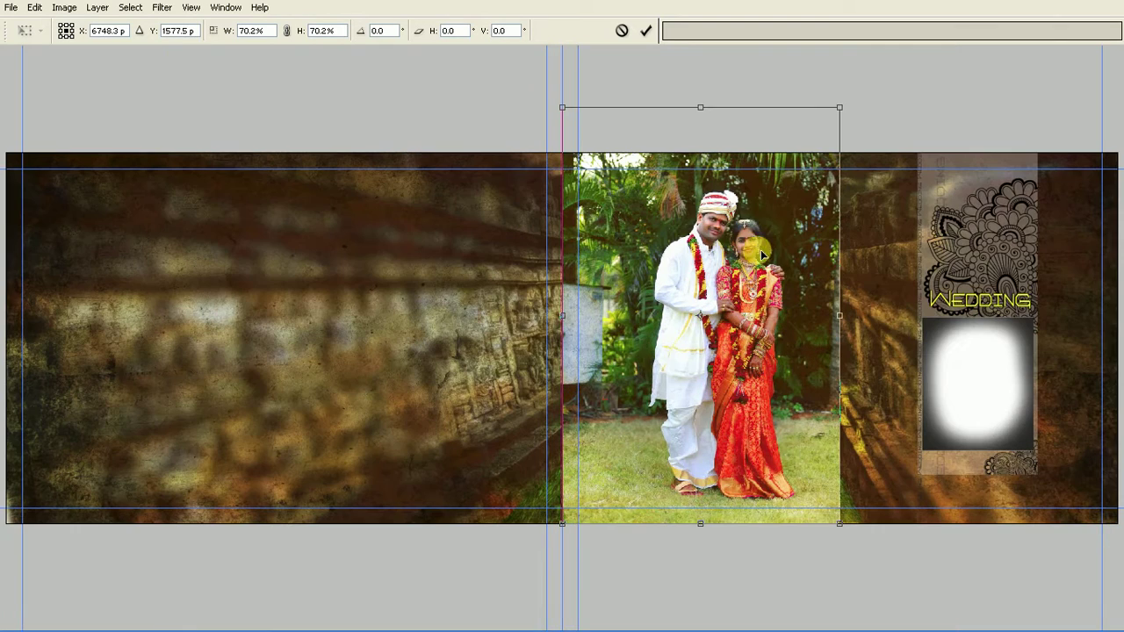
pyautogui.moveTo(843, 125); pyautogui.dragTo(831, 137)
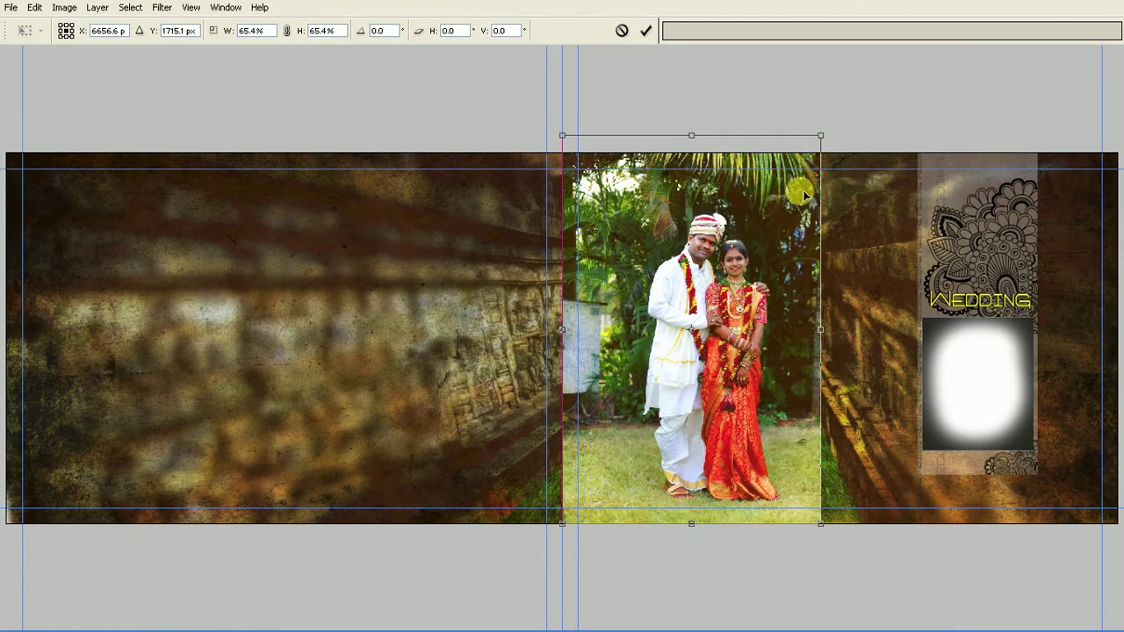
pyautogui.moveTo(787, 209); pyautogui.dragTo(795, 215)
pyautogui.moveTo(571, 136)
pyautogui.mouseDown()
pyautogui.moveTo(587, 137)
pyautogui.moveTo(583, 145)
pyautogui.mouseUp()
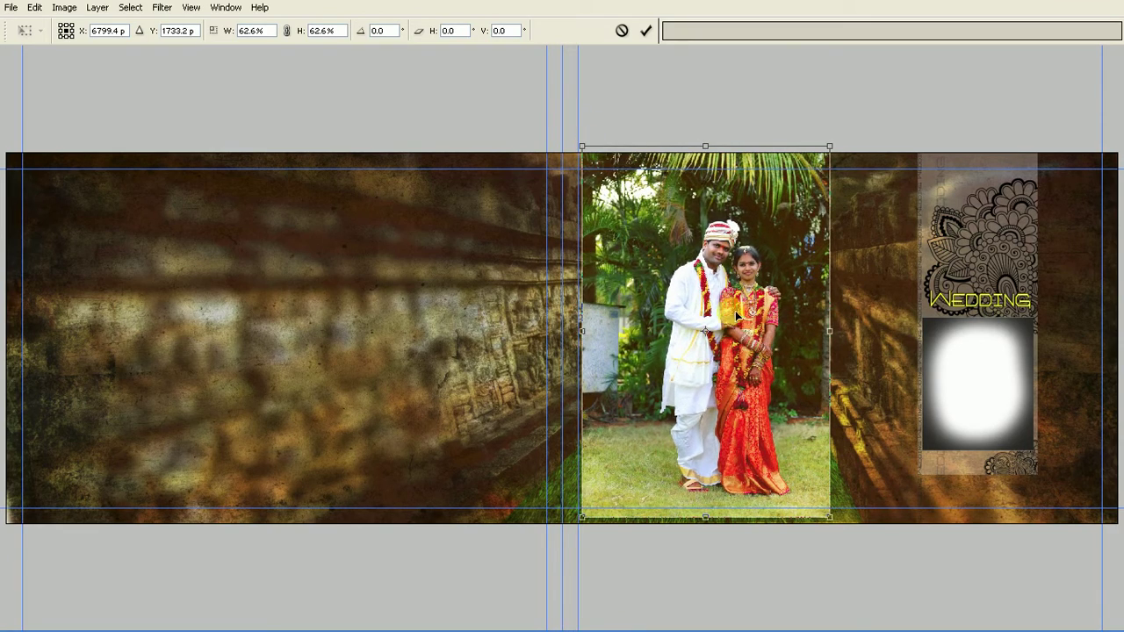
pyautogui.hotkey('ctrl', '+')
pyautogui.hscroll(2, 755, 306)
pyautogui.moveTo(685, 284); pyautogui.dragTo(687, 285)
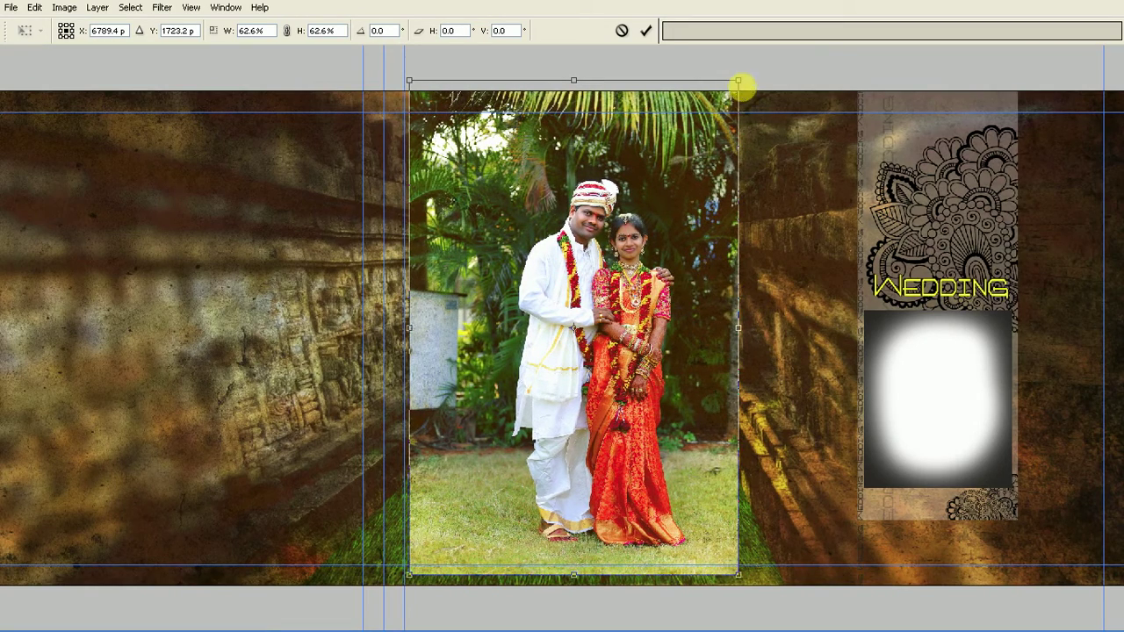
pyautogui.moveTo(742, 85); pyautogui.dragTo(746, 95)
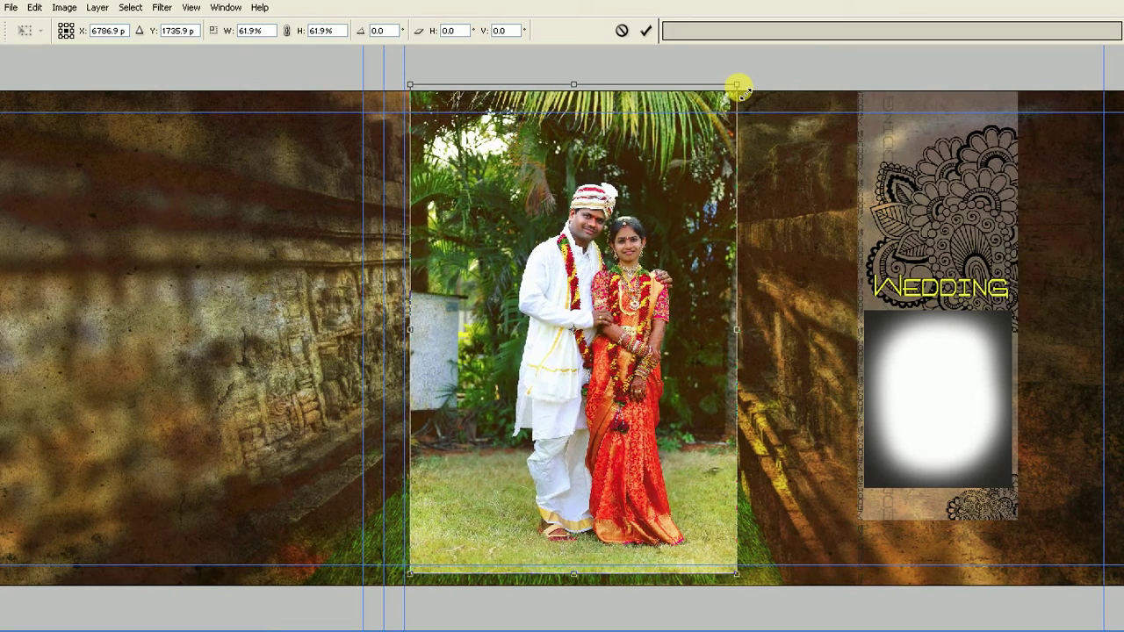
pyautogui.press('Return')
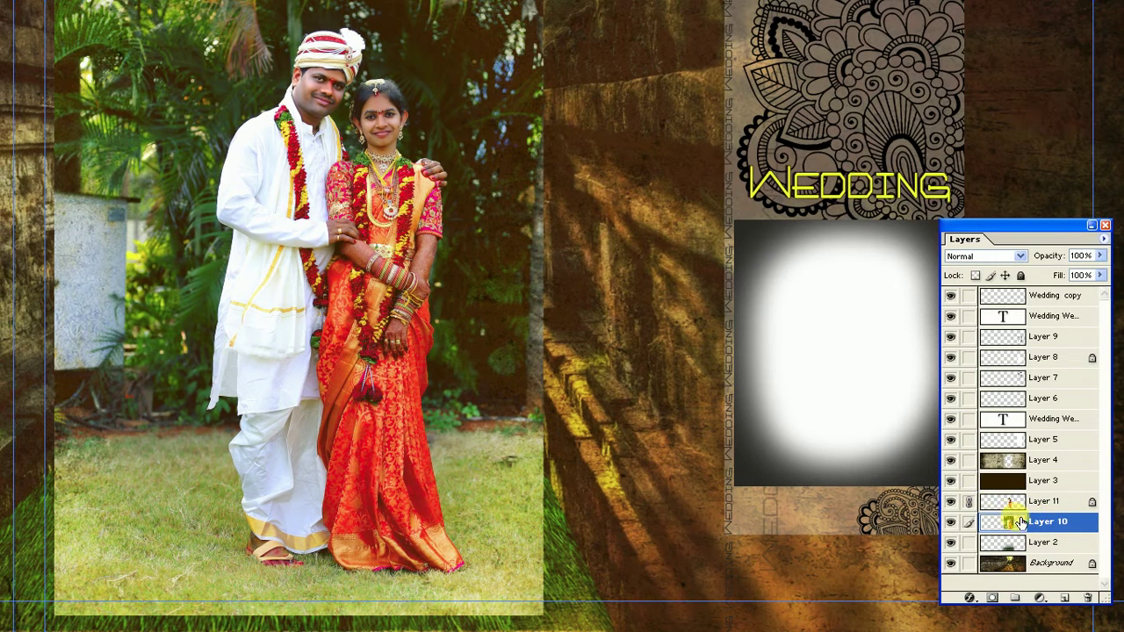
pyautogui.hotkey('ctrl', 'l')
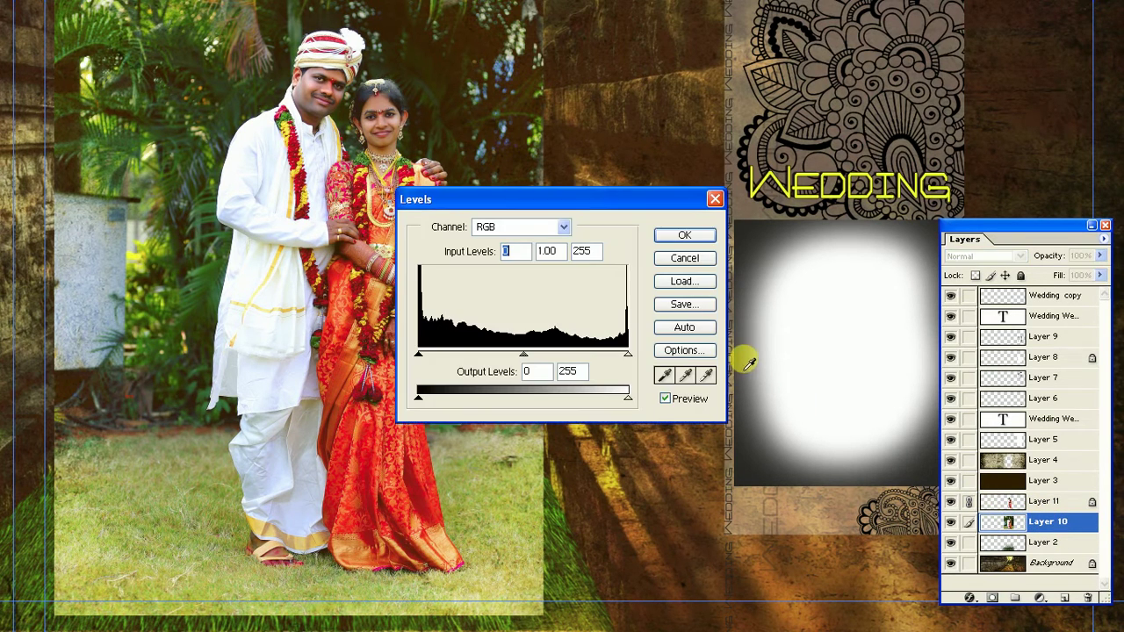
pyautogui.moveTo(524, 354); pyautogui.dragTo(575, 354)
pyautogui.click(685, 237)
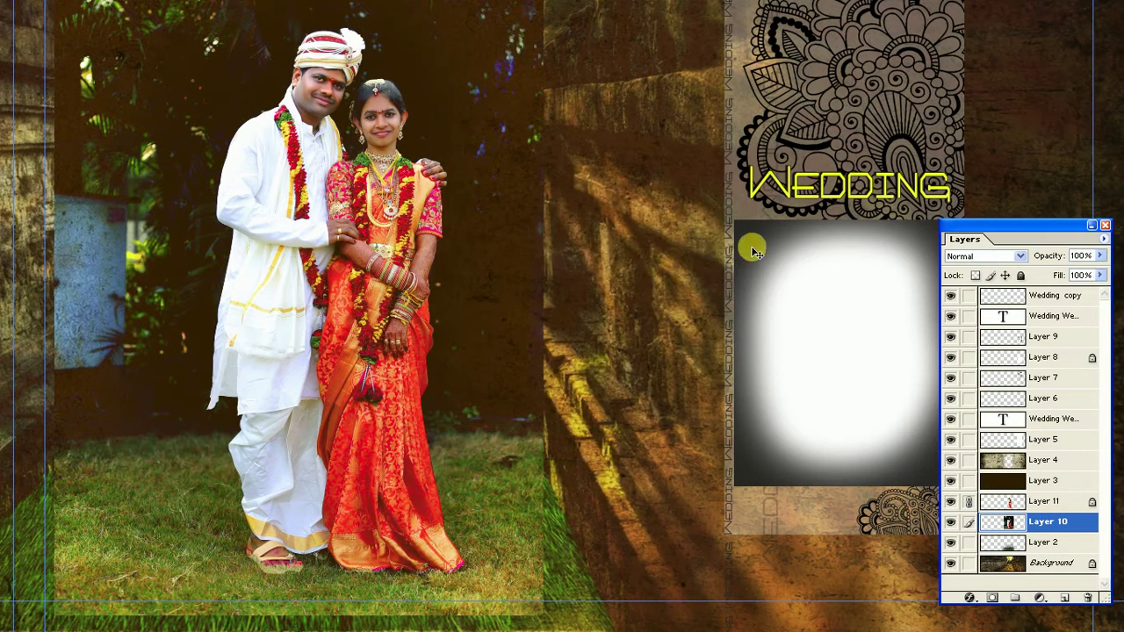
pyautogui.hotkey('ctrl', 'u')
pyautogui.moveTo(542, 314); pyautogui.dragTo(556, 315)
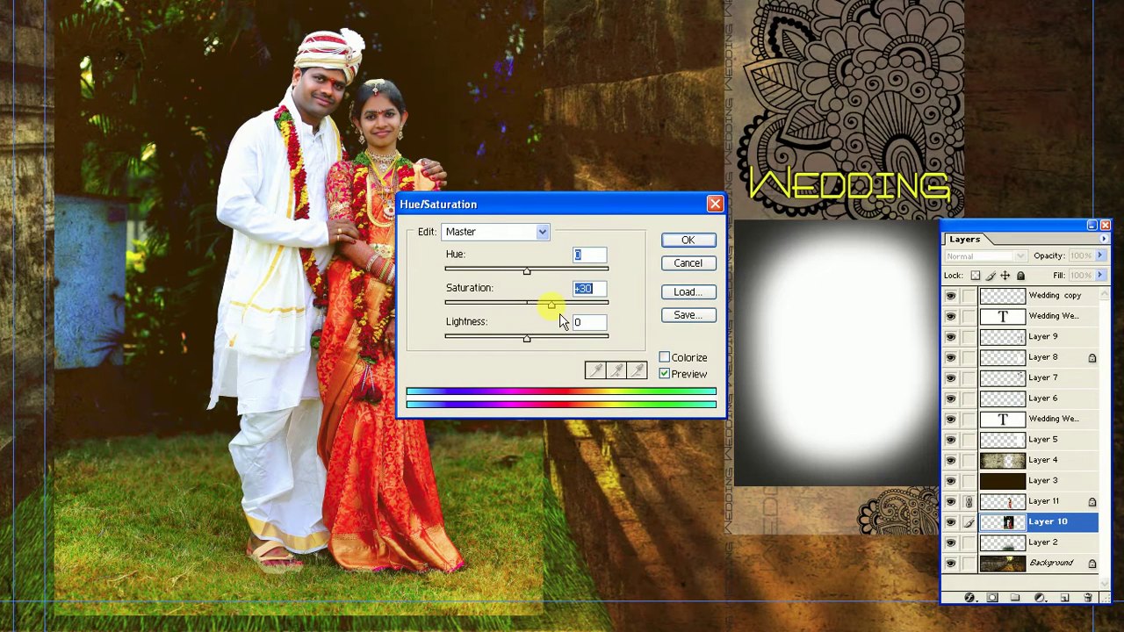
pyautogui.click(687, 241)
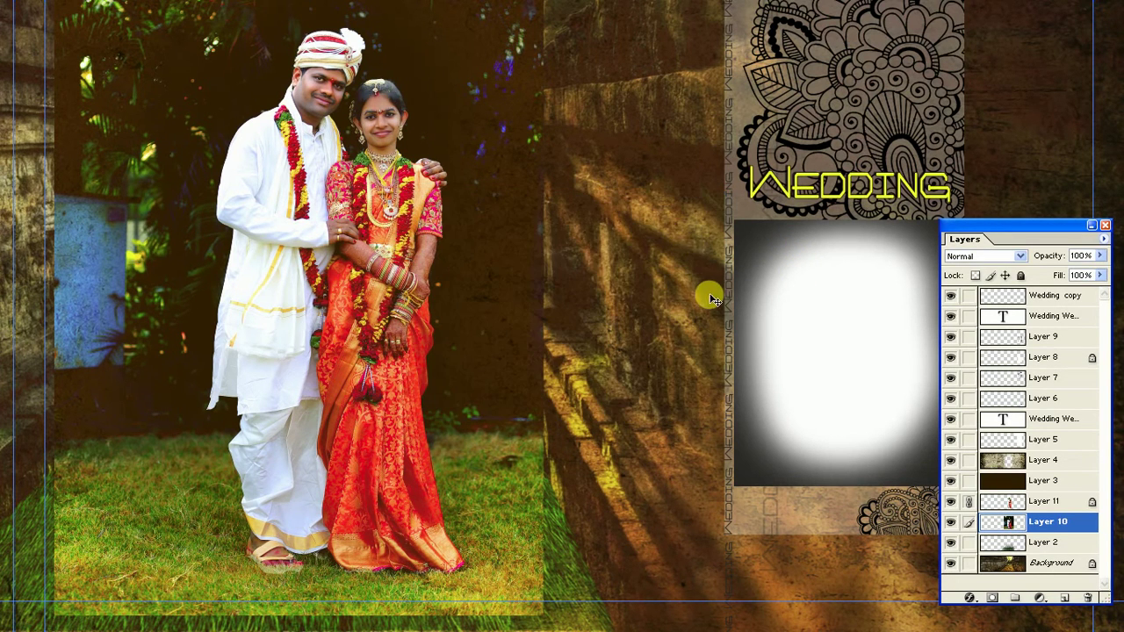
pyautogui.hotkey('ctrl', 'l')
pyautogui.moveTo(530, 359); pyautogui.dragTo(541, 362)
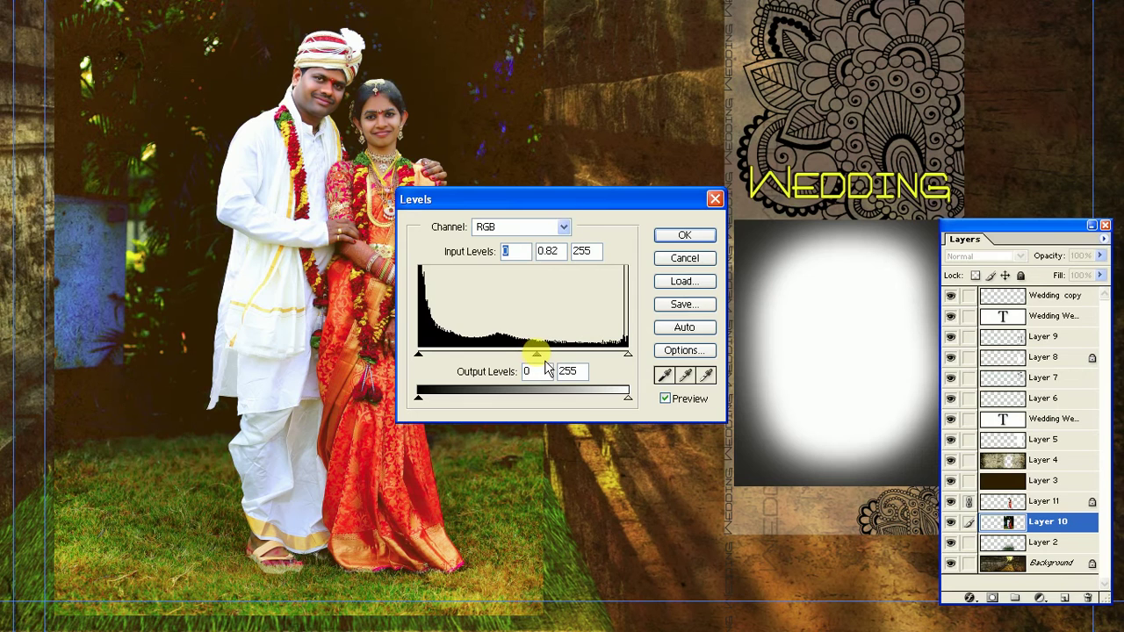
pyautogui.click(684, 236)
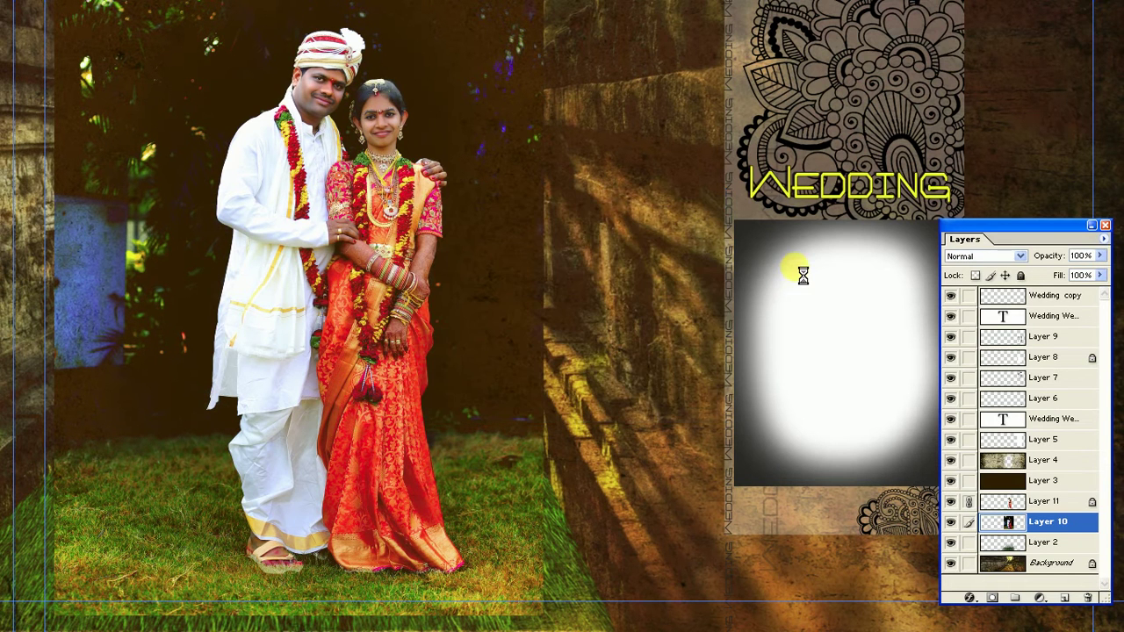
pyautogui.moveTo(712, 266); pyautogui.dragTo(735, 304)
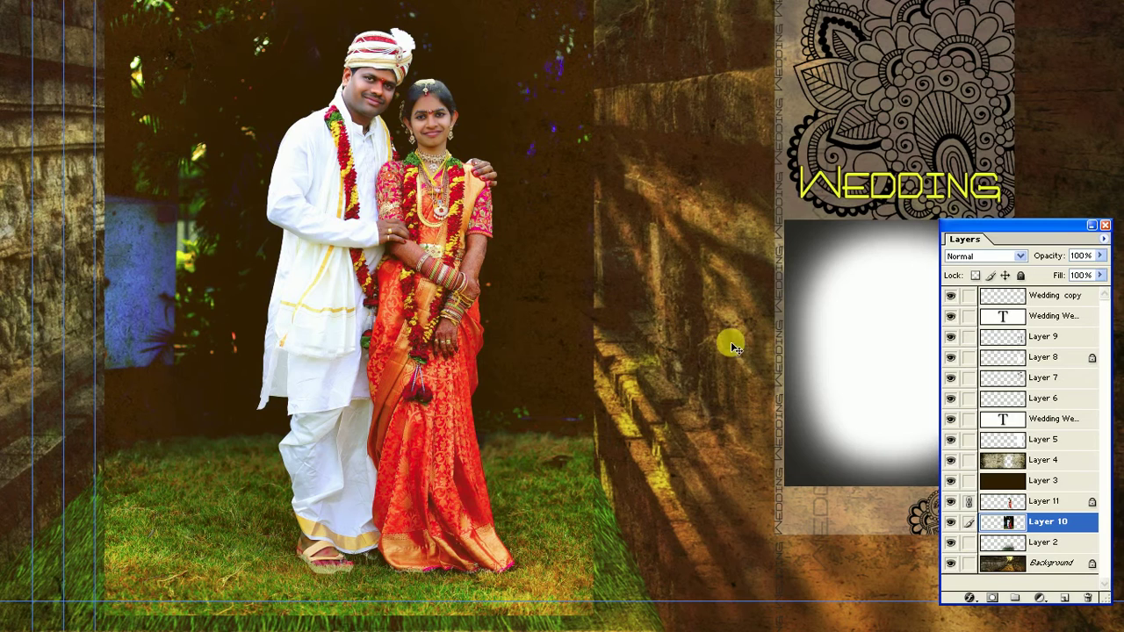
# Step: Add a layer mask to Layer 10 so the palm background disappears behind the couple
pyautogui.hotkey('ctrl', '-')
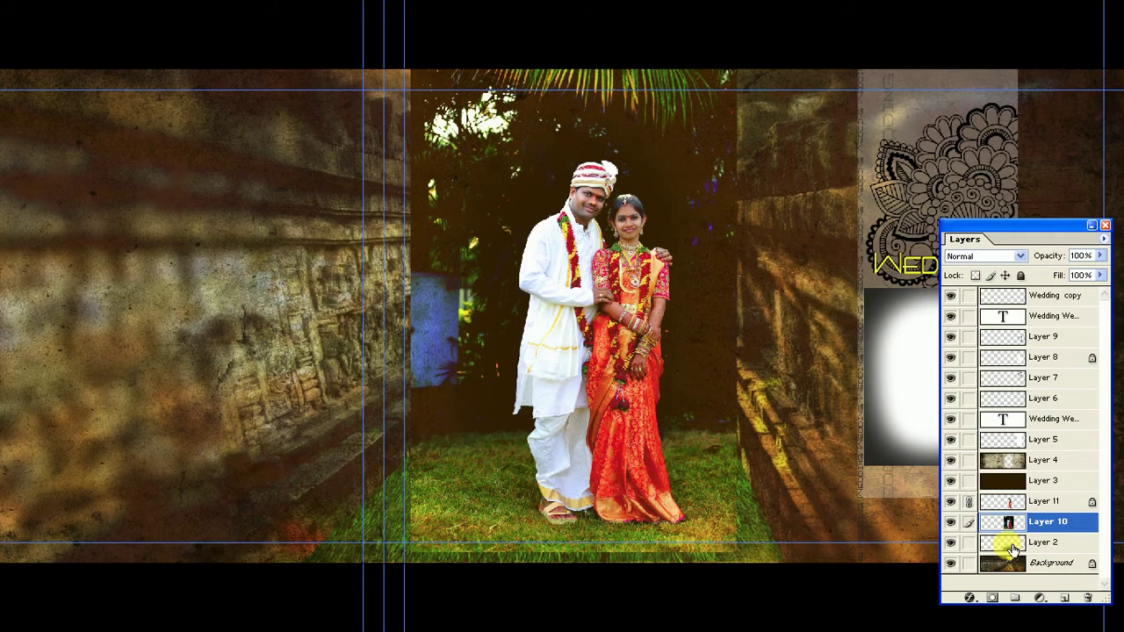
pyautogui.press('super')
pyautogui.press('super')
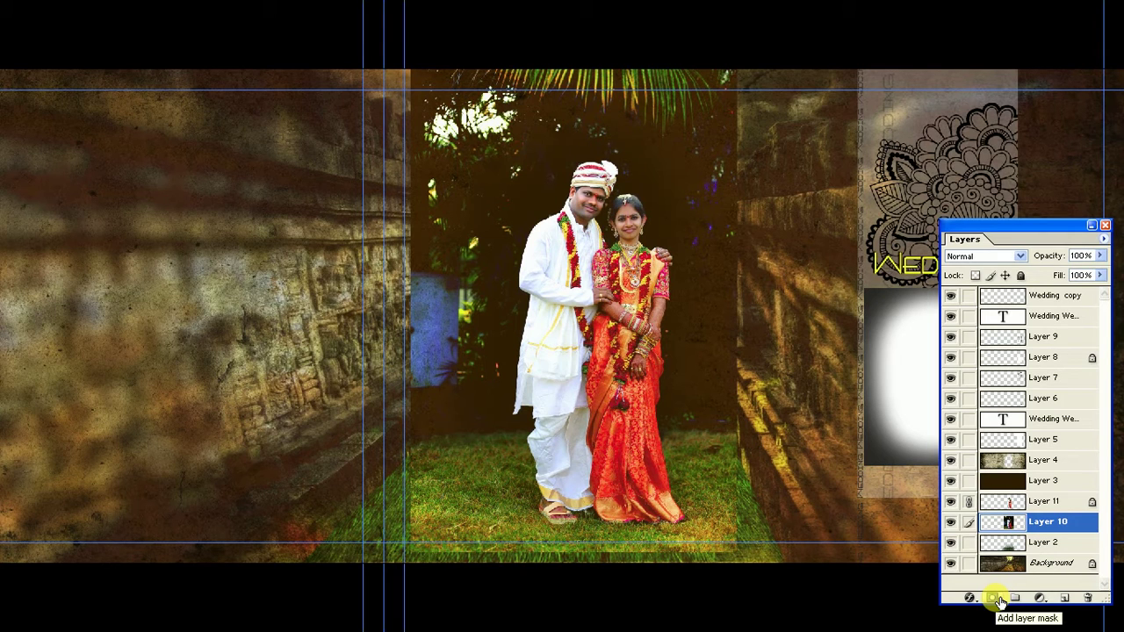
pyautogui.keyDown('alt'); pyautogui.click(995, 599); pyautogui.keyUp('alt')
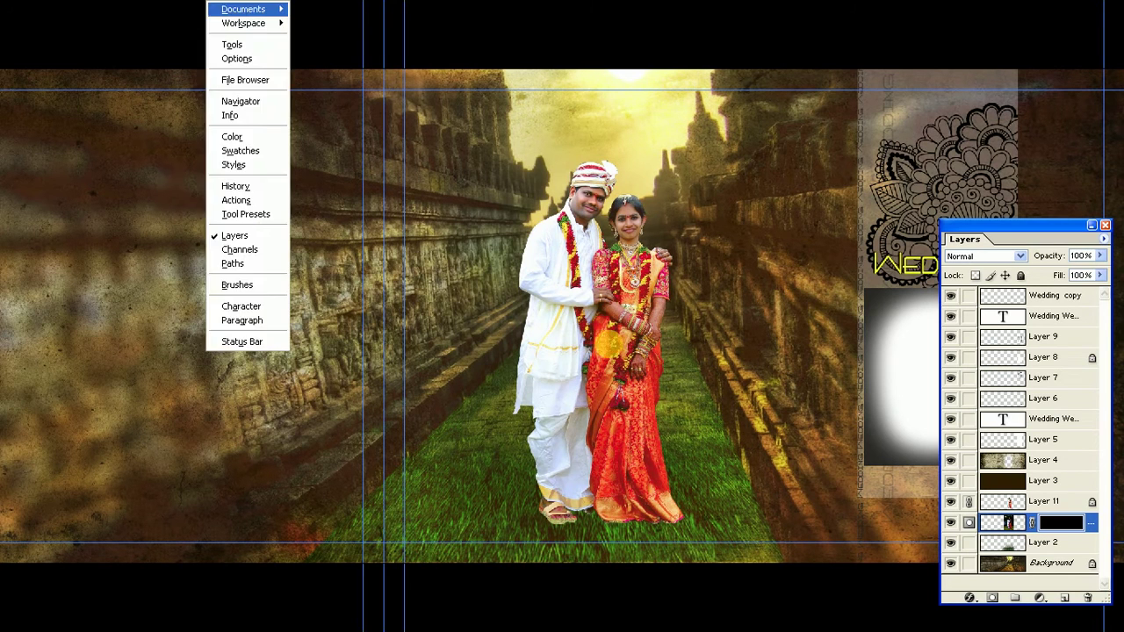
pyautogui.click(239, 43)
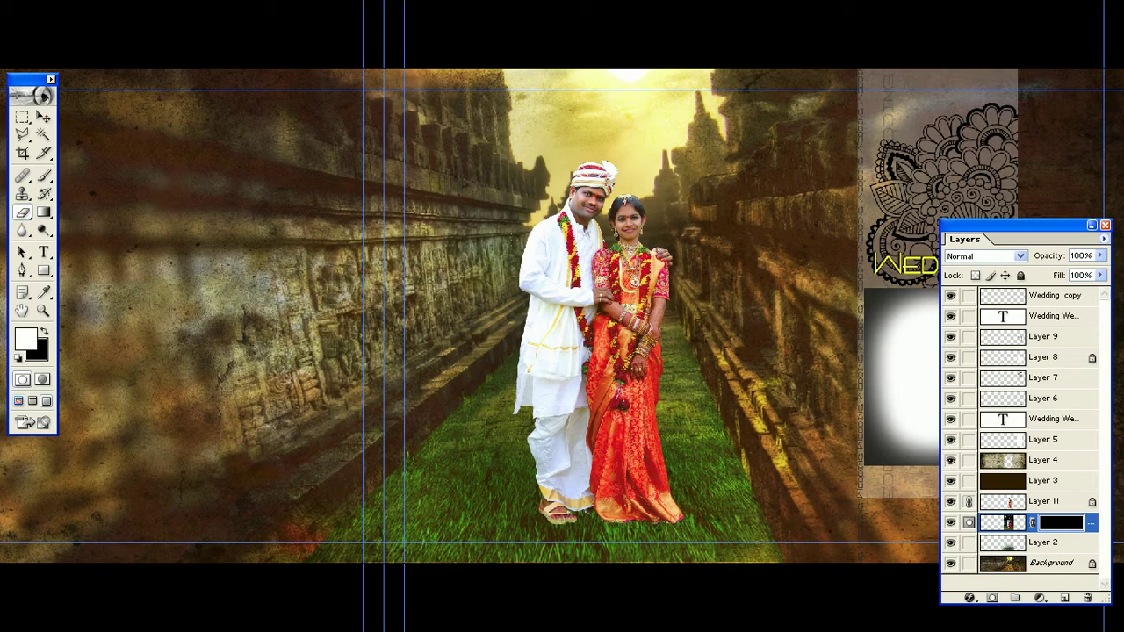
pyautogui.press('Tab')
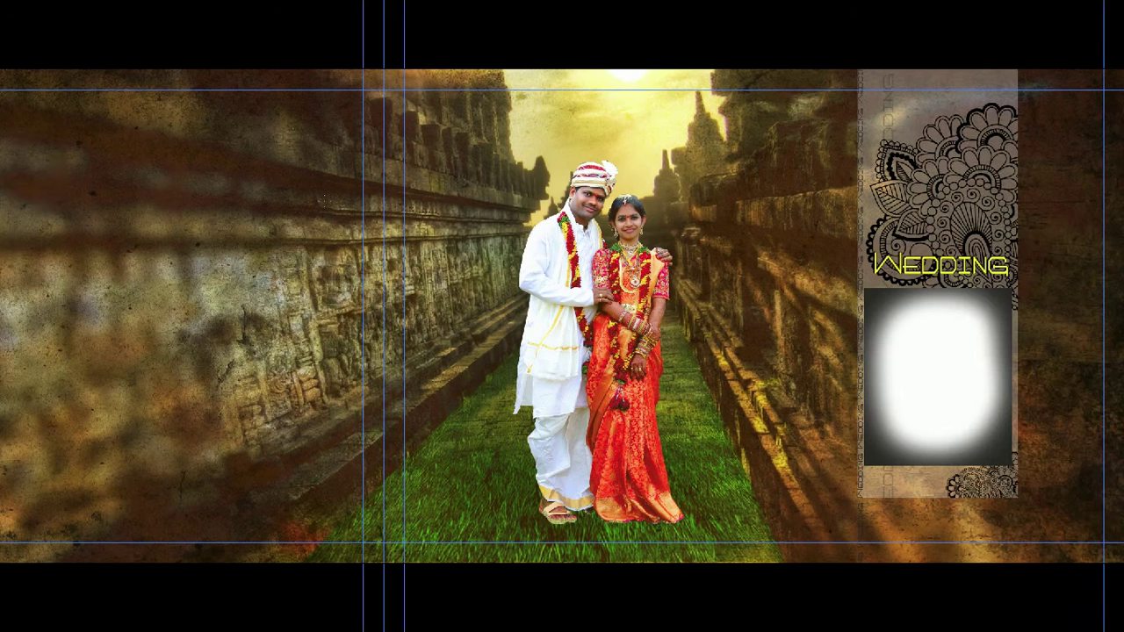
# Step: Choose the 300 px brush and enlarge it slightly
pyautogui.rightClick(294, 190)
pyautogui.click(502, 281)
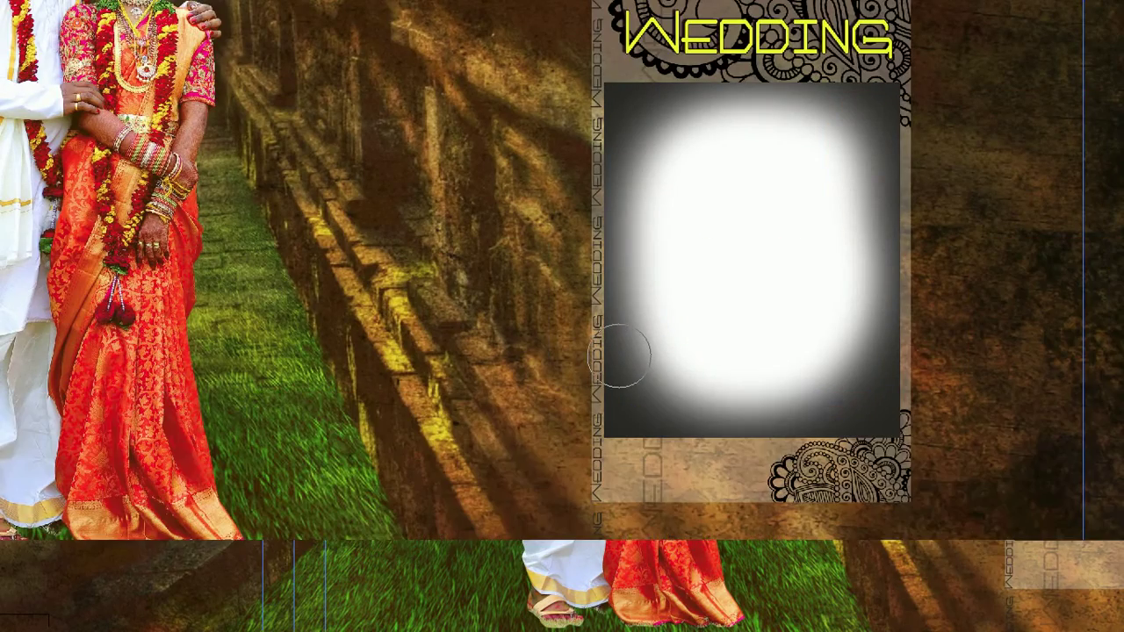
pyautogui.hscroll(-5, 358, 344)
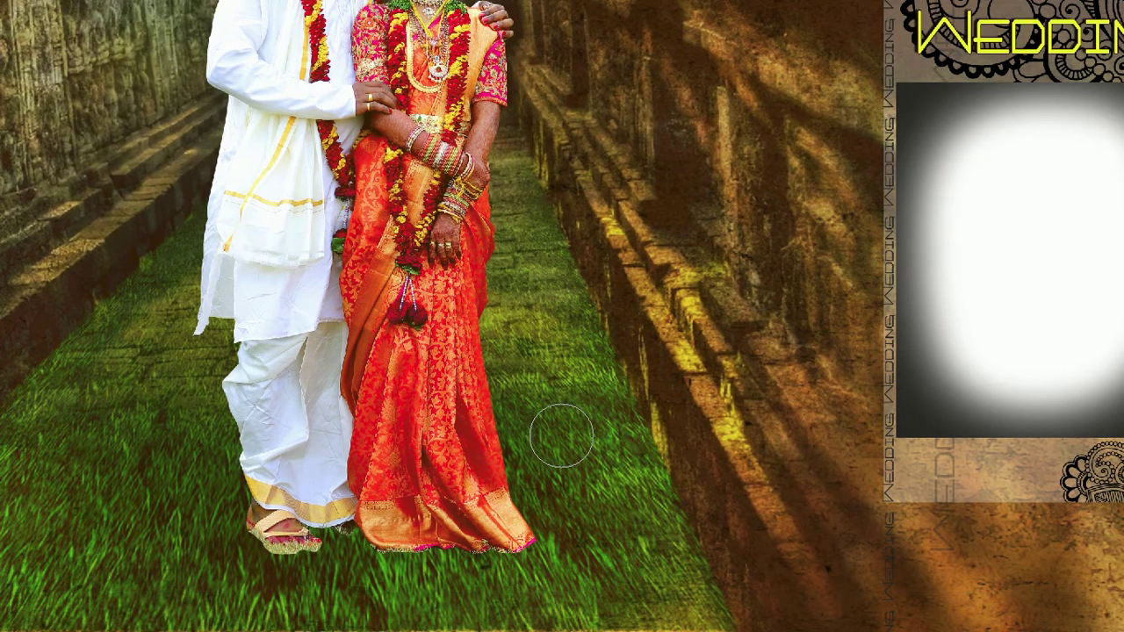
pyautogui.press(']')
pyautogui.press(']')
pyautogui.press(']')
pyautogui.press(']')
pyautogui.press(']')
pyautogui.press(']')
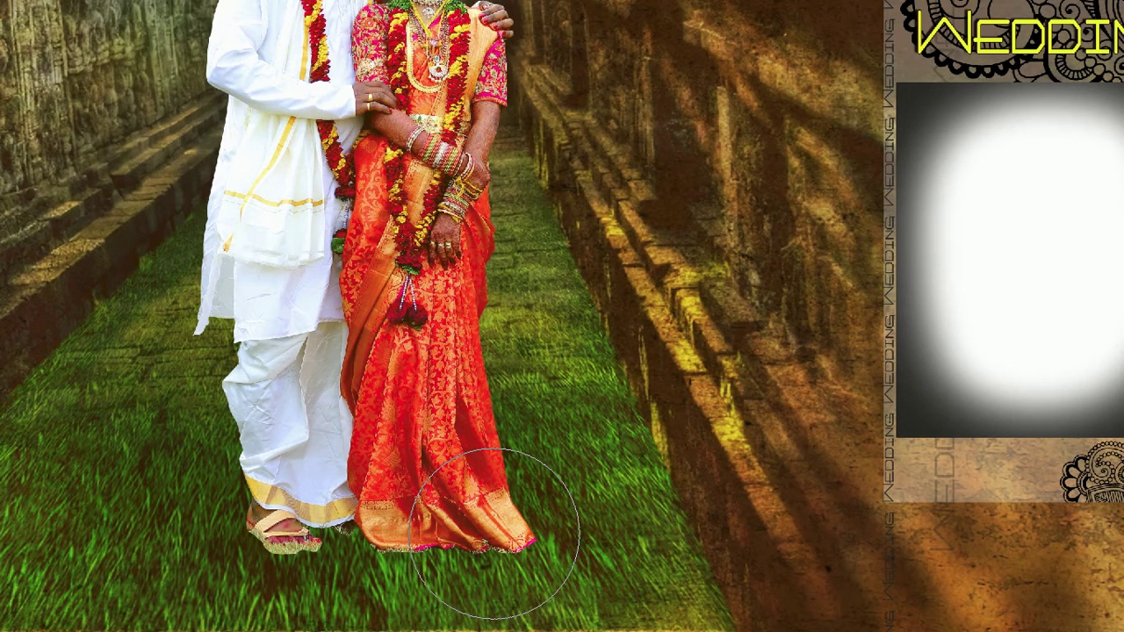
pyautogui.hotkey('alt', 'w')
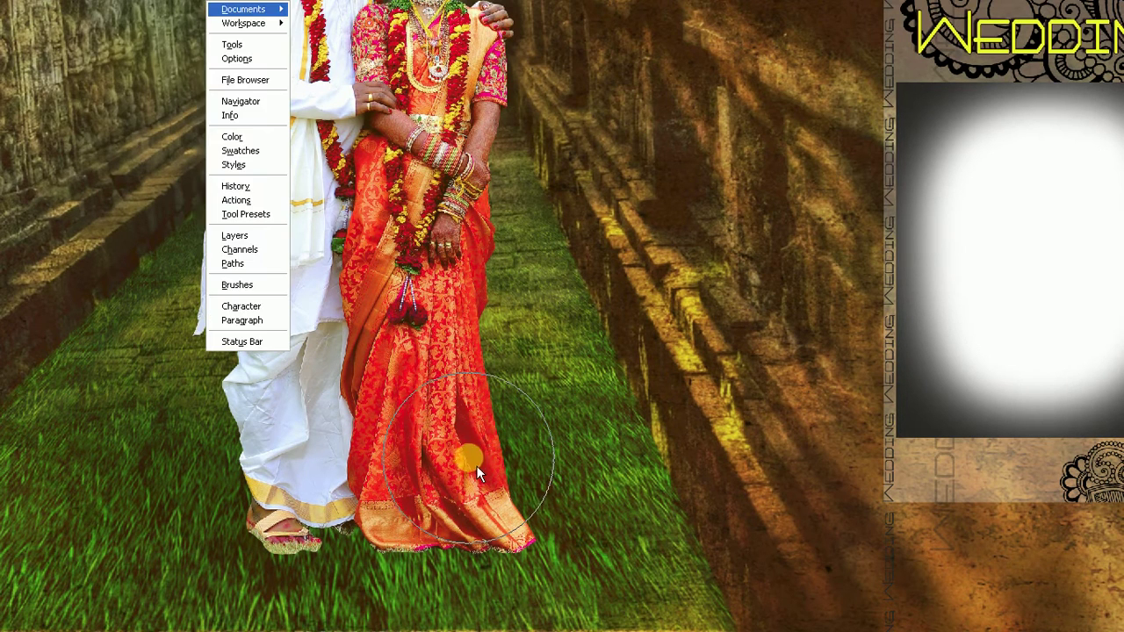
pyautogui.press('t')
# Step: Set the colour to white and paint Layer 10's mask to restore the grass around the feet
pyautogui.click(35, 348)
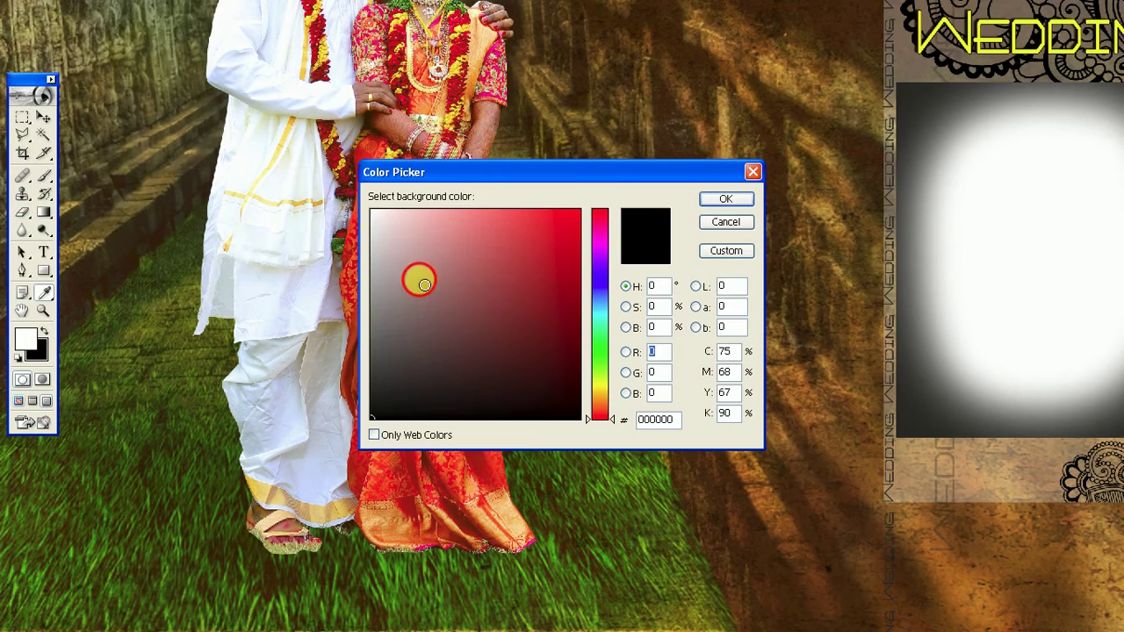
pyautogui.moveTo(419, 278); pyautogui.dragTo(342, 160)
pyautogui.click(719, 202)
pyautogui.press('Tab')
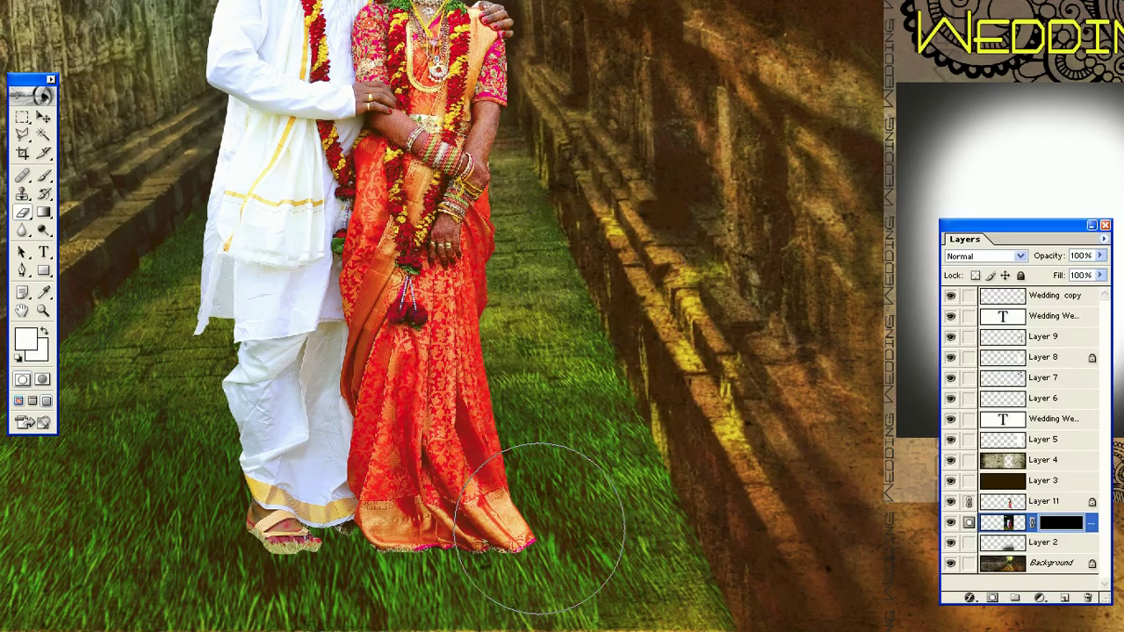
pyautogui.press('Tab')
pyautogui.moveTo(564, 538)
pyautogui.mouseDown()
pyautogui.moveTo(201, 534)
pyautogui.moveTo(406, 501)
pyautogui.moveTo(602, 524)
pyautogui.moveTo(739, 422)
pyautogui.mouseUp()
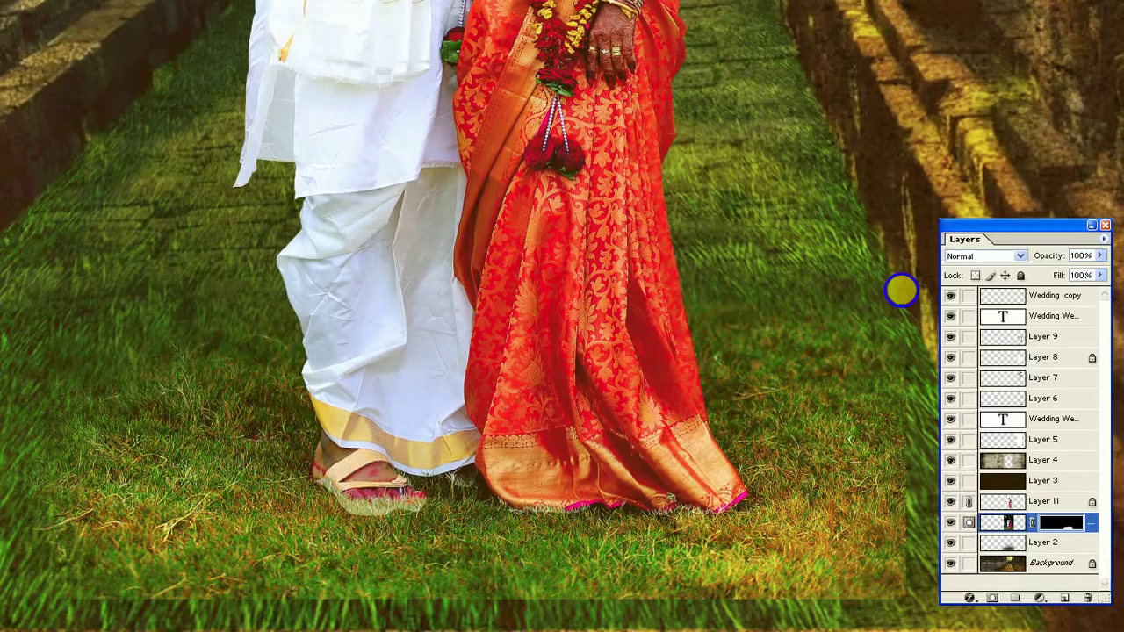
# Step: Apply the layer mask permanently to Layer 10 and zoom in on the feet
pyautogui.rightClick(1071, 525)
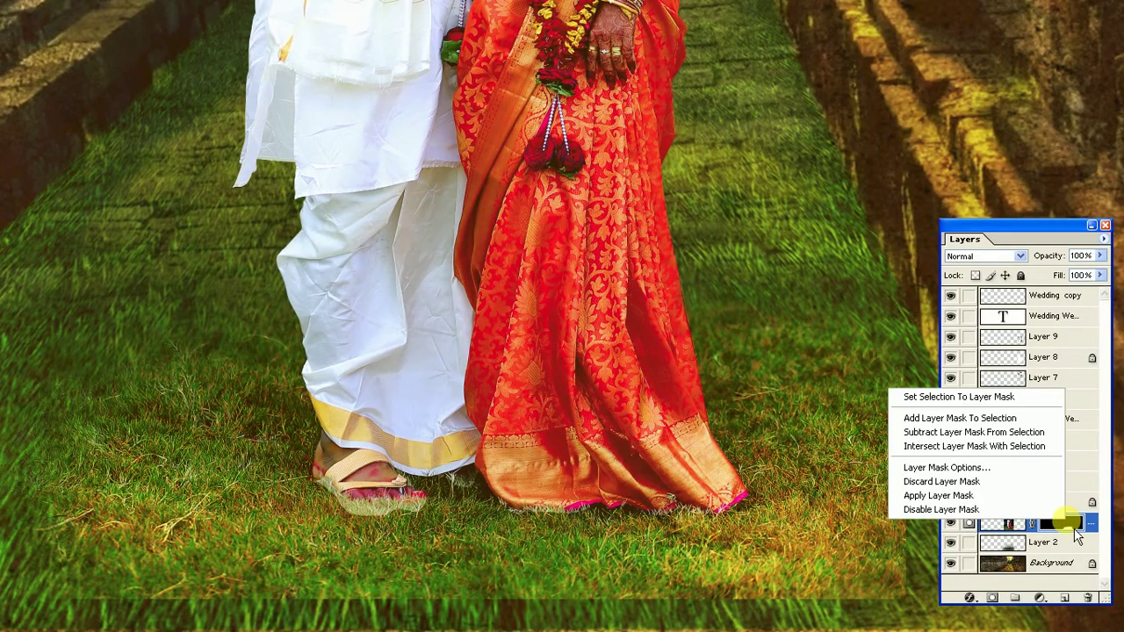
pyautogui.click(971, 500)
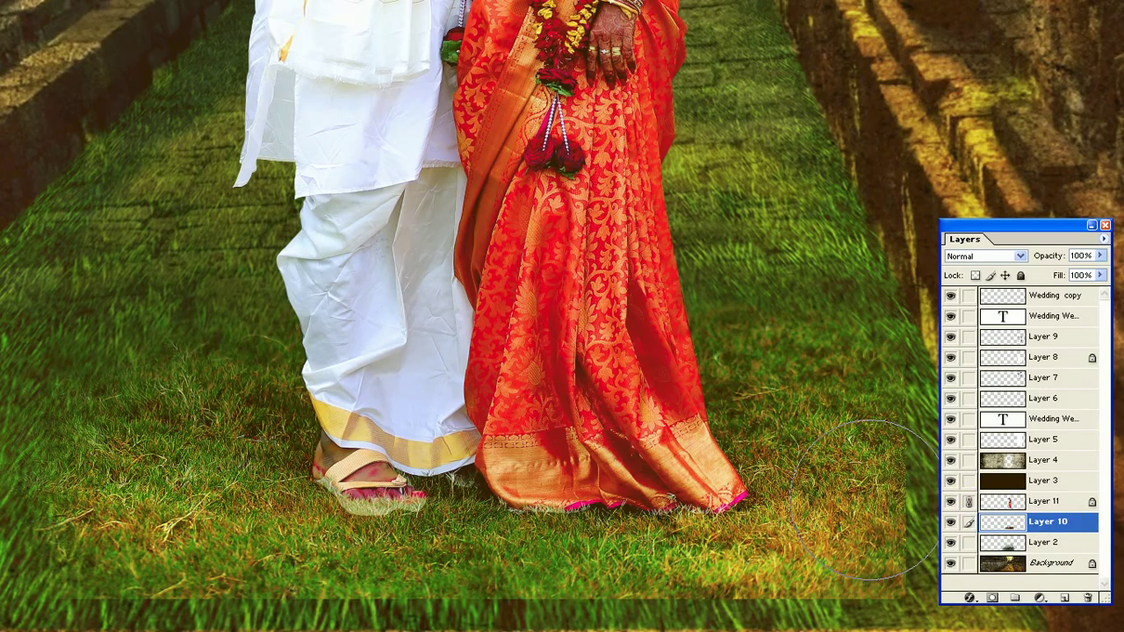
pyautogui.hotkey('ctrl', '+')
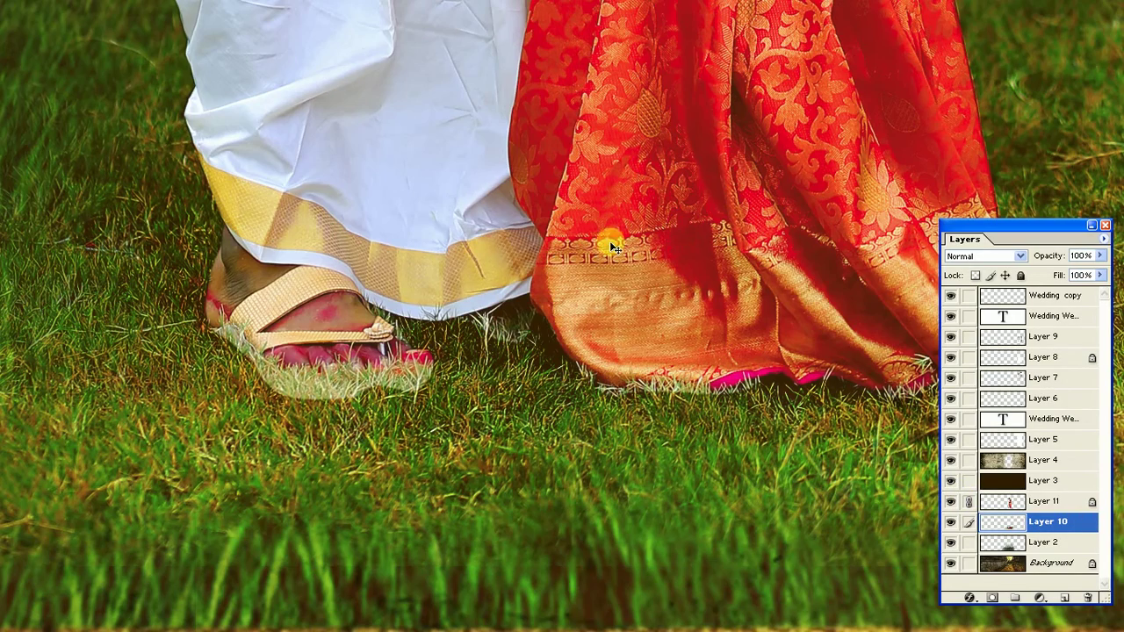
# Step: Ready the Eraser with a 300 px brush, zoomed close on the groom's foot
pyautogui.click(23, 212)
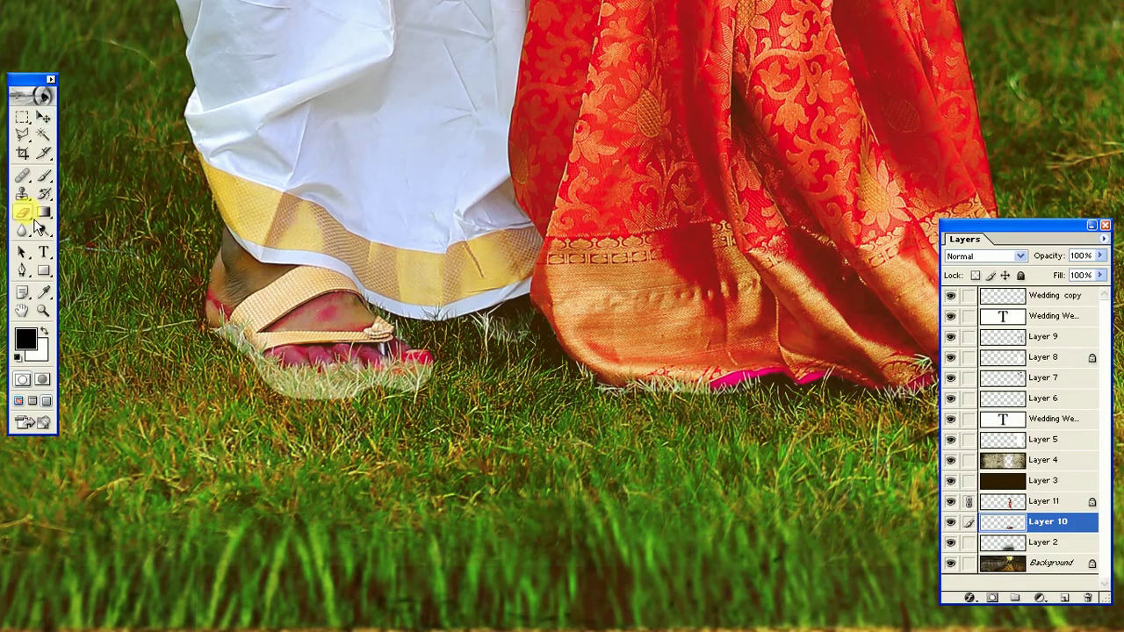
pyautogui.press('Tab')
pyautogui.hotkey('ctrl', '+')
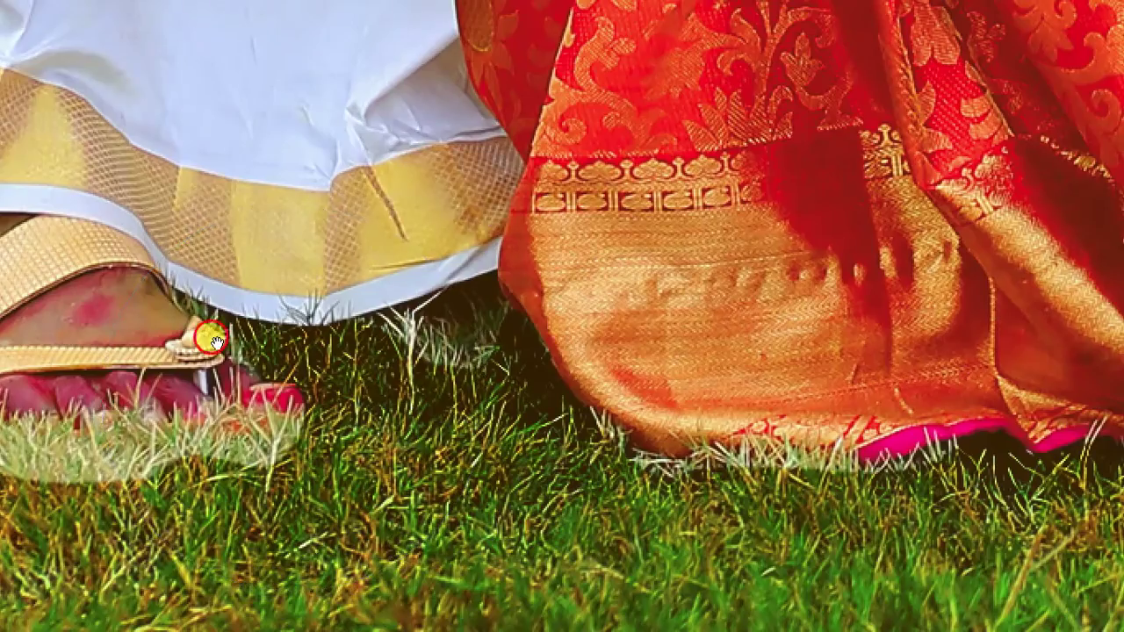
pyautogui.hotkey('ctrl', '+')
pyautogui.press('F7')
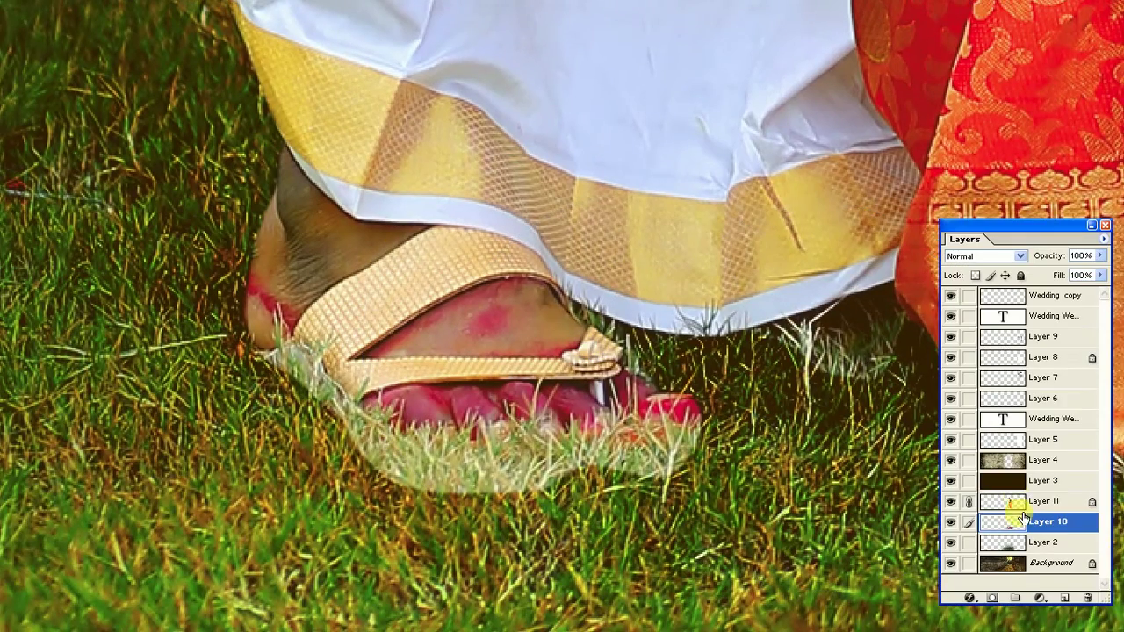
pyautogui.press('F7')
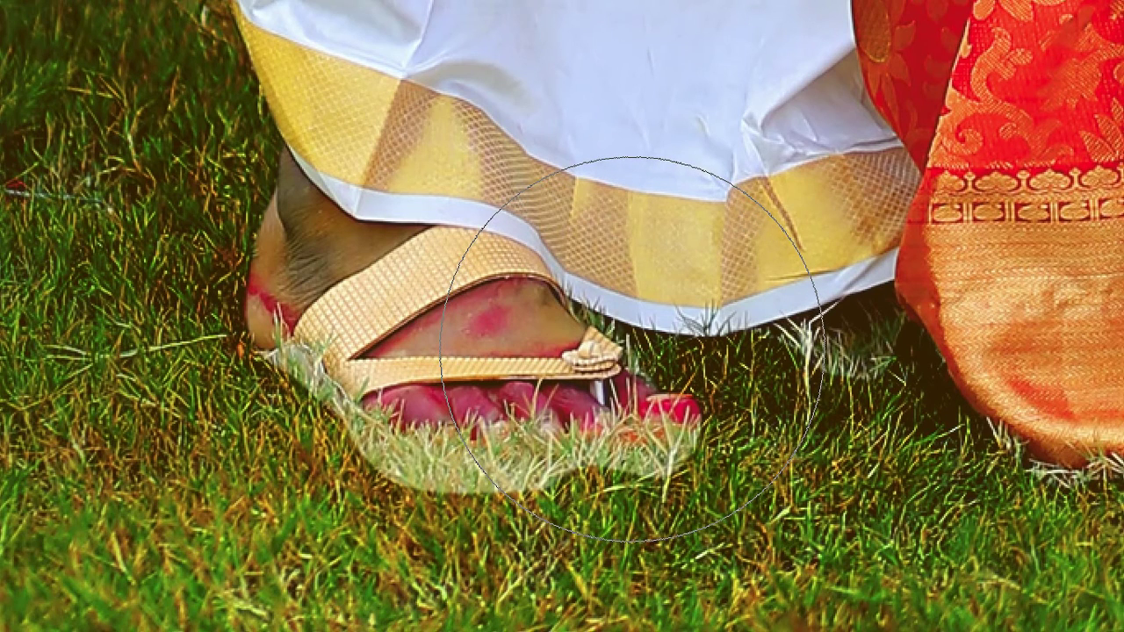
pyautogui.press('Tab')
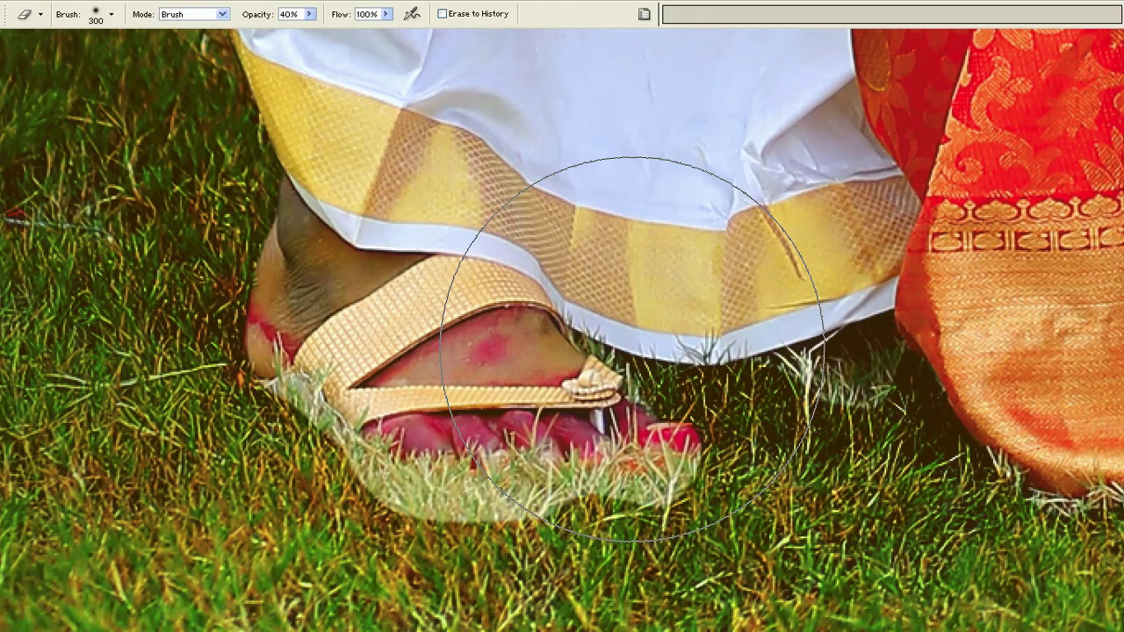
pyautogui.press('Tab')
pyautogui.press('Tab')
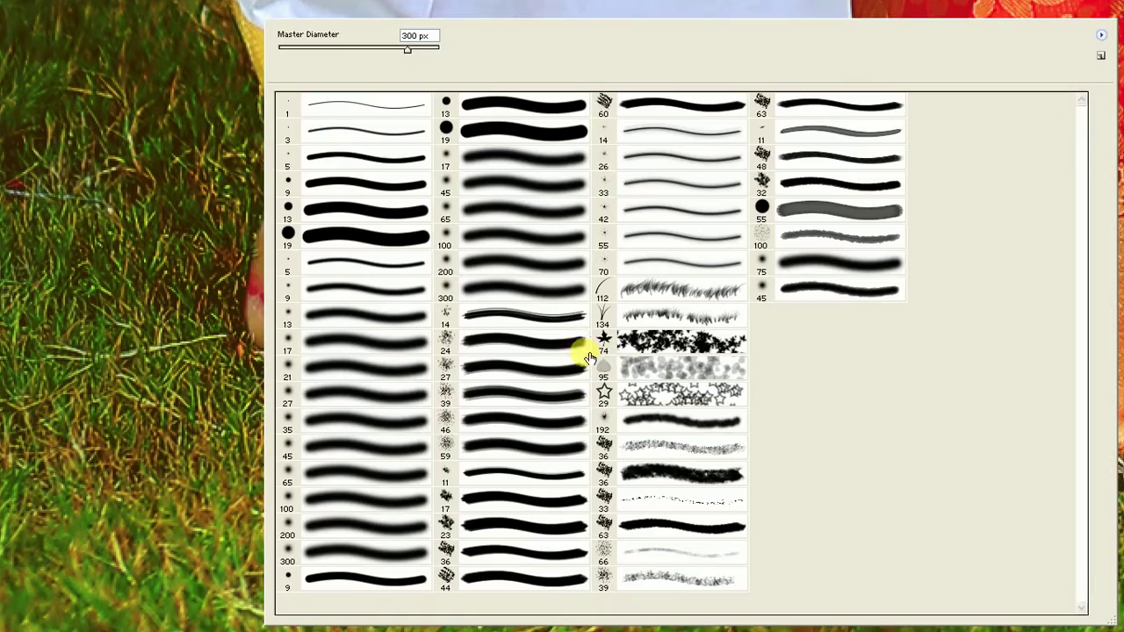
pyautogui.rightClick(614, 350)
pyautogui.click(563, 297)
pyautogui.press('Return')
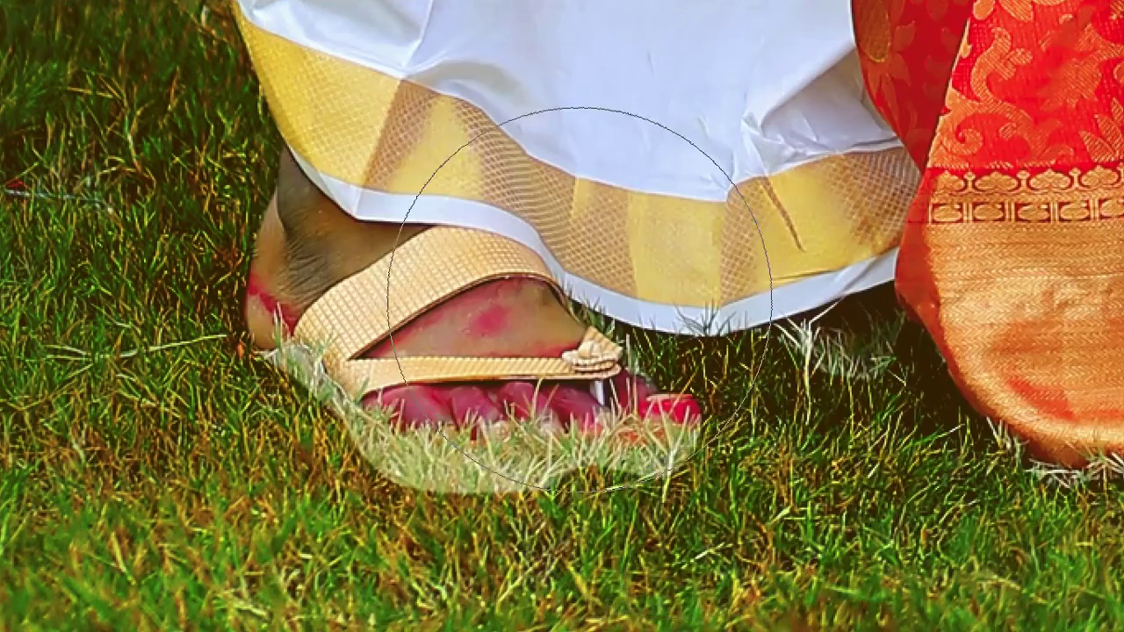
# Step: Erase the pale grass under the groom's toes and along the saree hem, then fit the page
pyautogui.moveTo(676, 457); pyautogui.dragTo(614, 452)
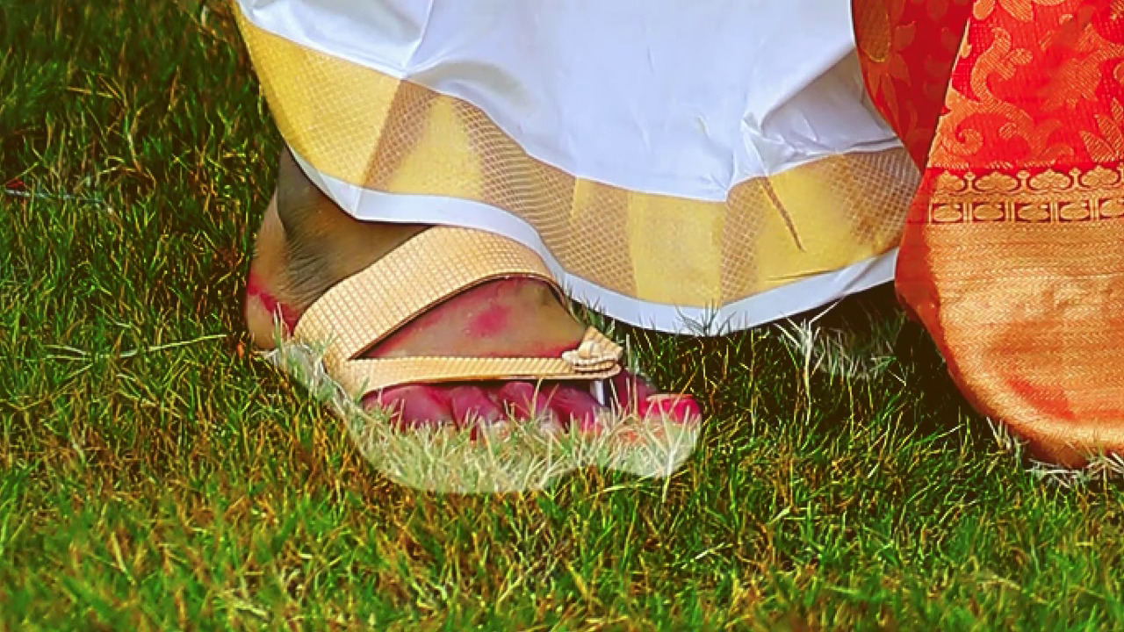
pyautogui.press('F7')
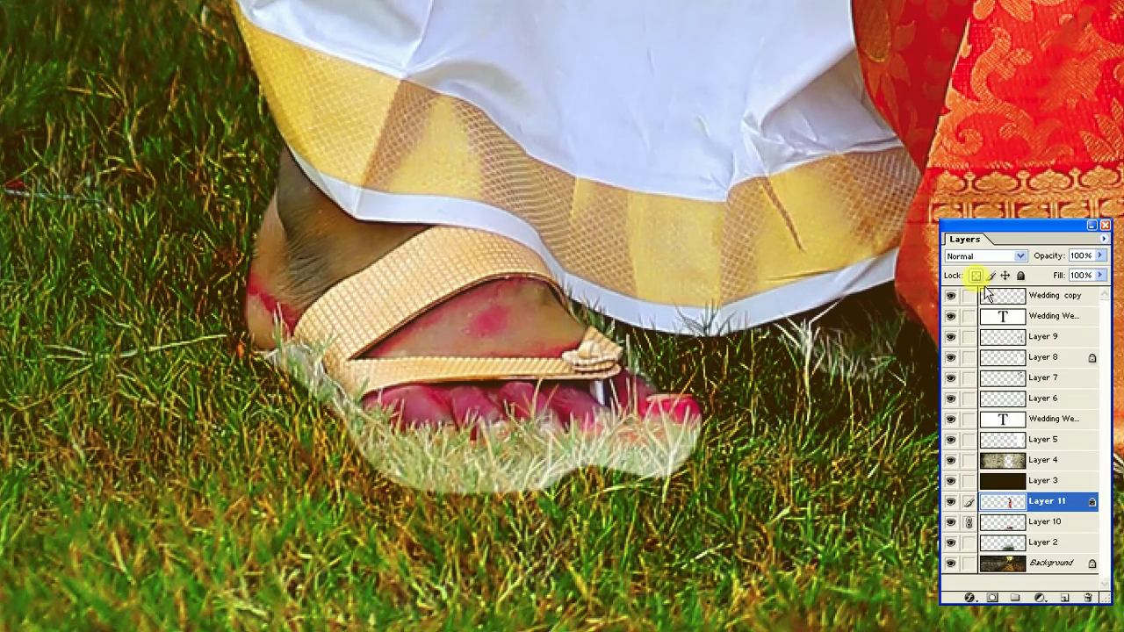
pyautogui.press('F7')
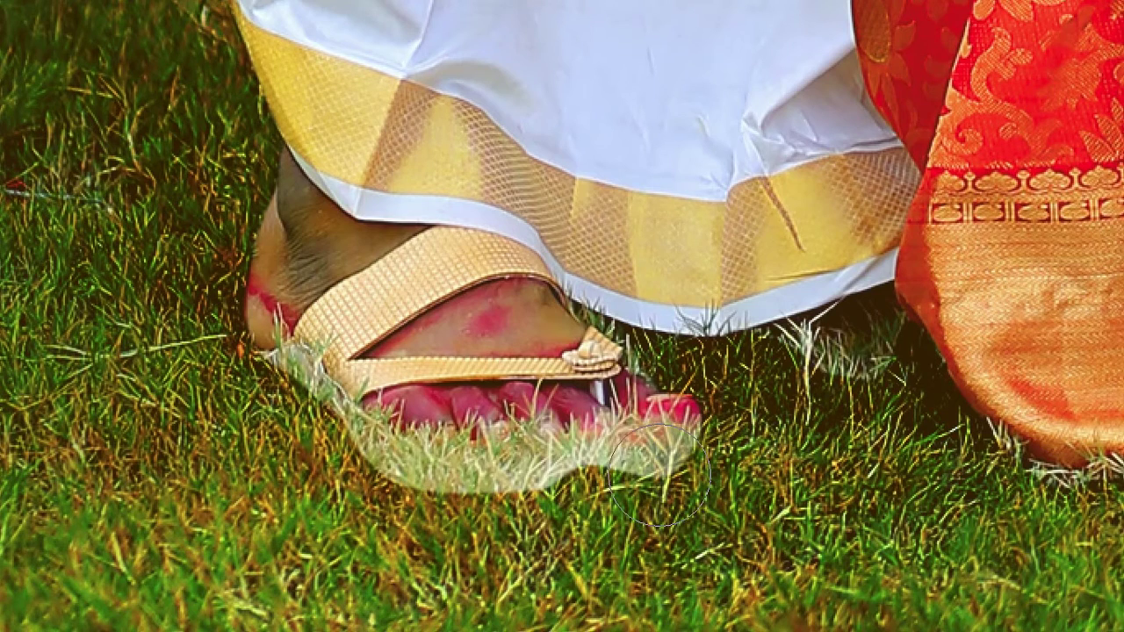
pyautogui.moveTo(659, 475)
pyautogui.mouseDown()
pyautogui.moveTo(530, 501)
pyautogui.moveTo(271, 385)
pyautogui.moveTo(633, 435)
pyautogui.mouseUp()
pyautogui.moveTo(923, 420)
pyautogui.mouseDown()
pyautogui.moveTo(506, 402)
pyautogui.moveTo(879, 439)
pyautogui.moveTo(642, 439)
pyautogui.moveTo(780, 463)
pyautogui.moveTo(519, 440)
pyautogui.moveTo(913, 448)
pyautogui.mouseUp()
pyautogui.moveTo(914, 448)
pyautogui.mouseDown()
pyautogui.moveTo(667, 430)
pyautogui.moveTo(878, 457)
pyautogui.moveTo(929, 501)
pyautogui.moveTo(692, 501)
pyautogui.moveTo(799, 412)
pyautogui.moveTo(413, 508)
pyautogui.mouseUp()
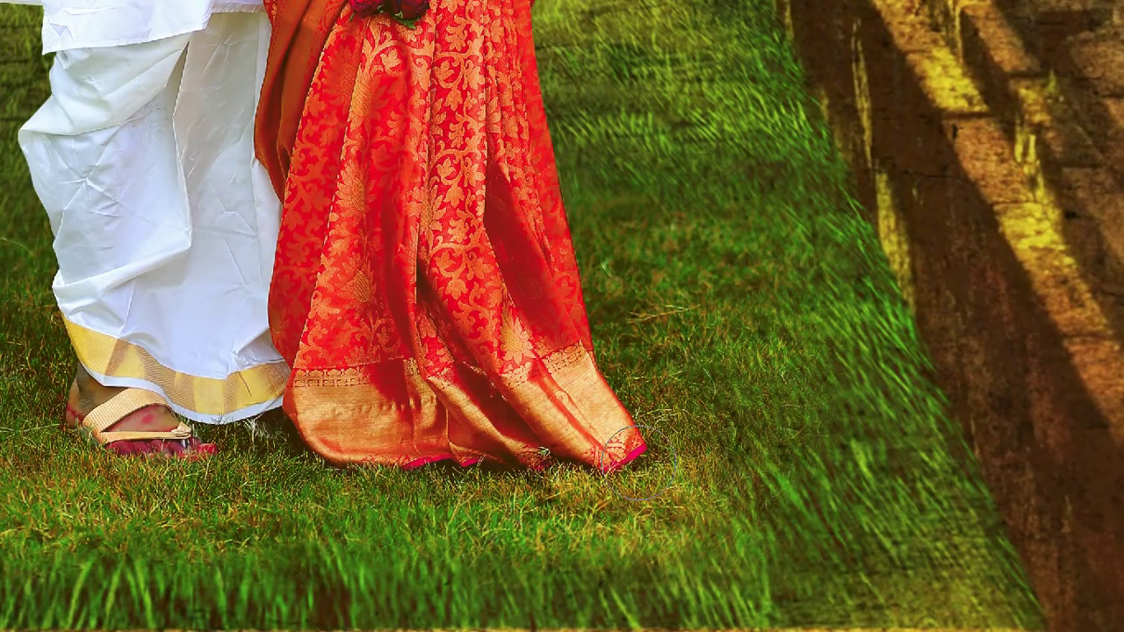
pyautogui.moveTo(636, 466)
pyautogui.mouseDown()
pyautogui.moveTo(273, 452)
pyautogui.moveTo(453, 497)
pyautogui.mouseUp()
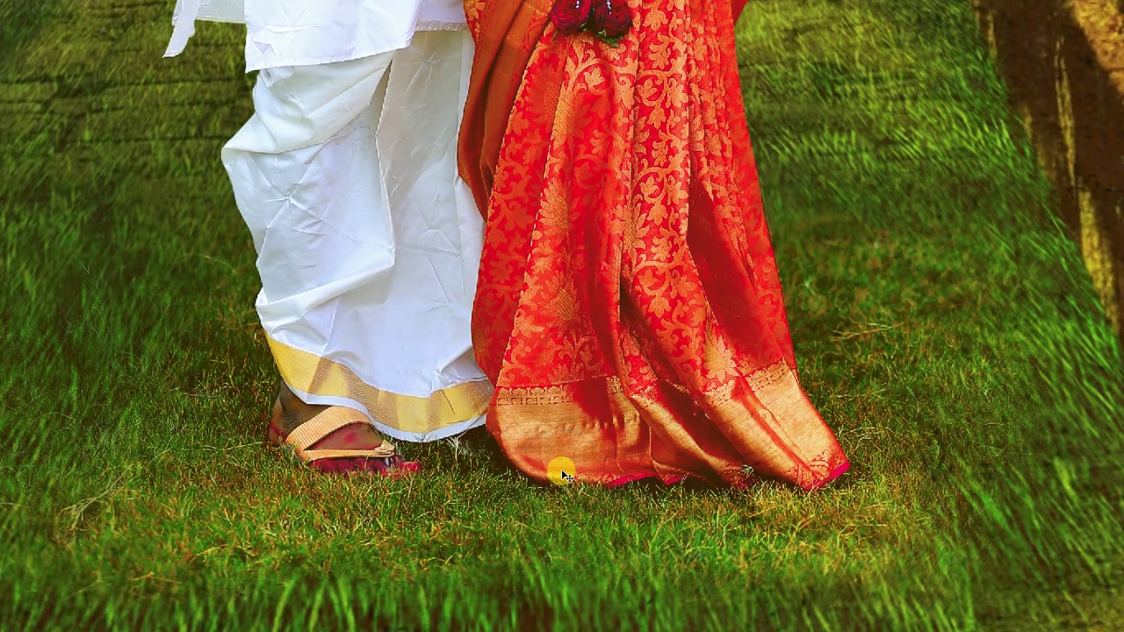
pyautogui.hotkey('ctrl', '0')
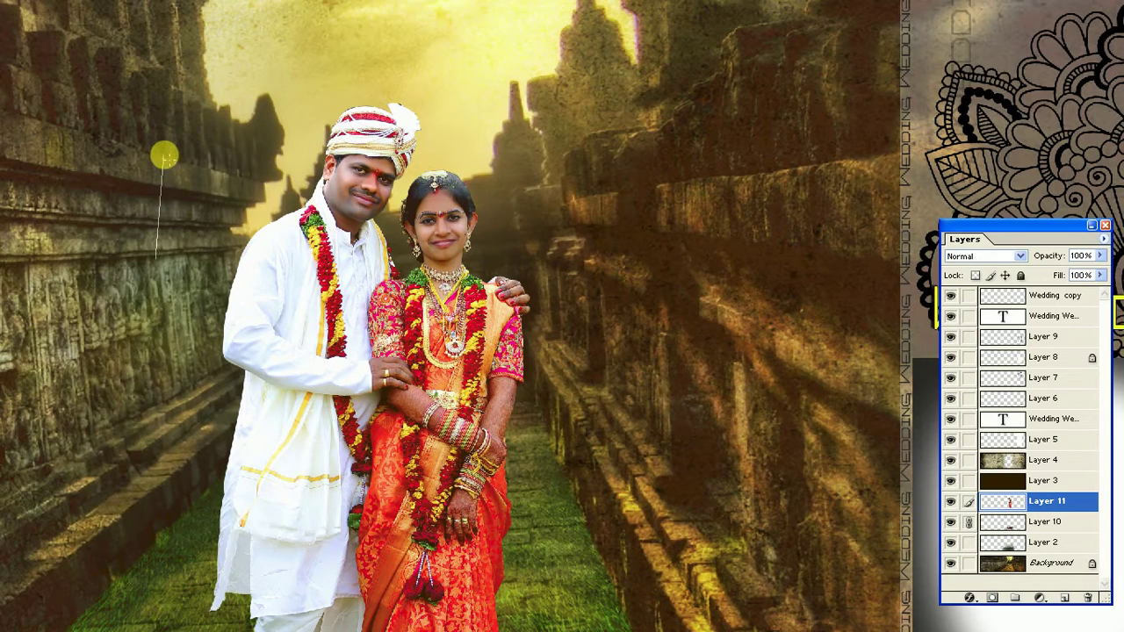
# Step: Trace a lasso outline around the groom, down the dhoti and across the grass
pyautogui.click(163, 154)
pyautogui.click(211, 146)
pyautogui.click(317, 185)
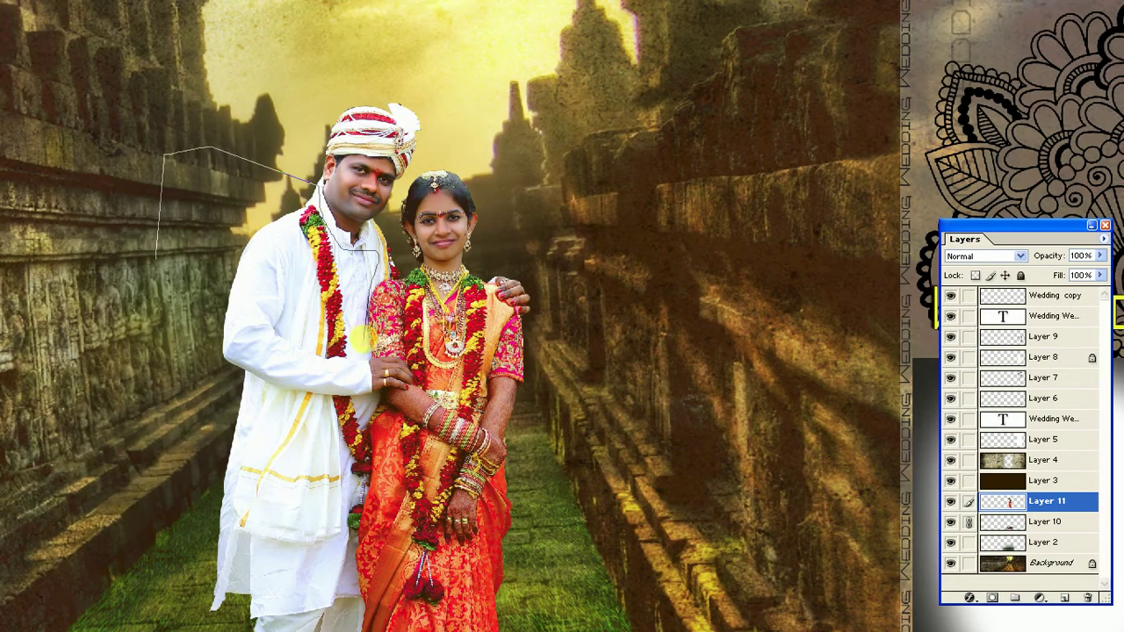
pyautogui.scroll(-5, 360, 404)
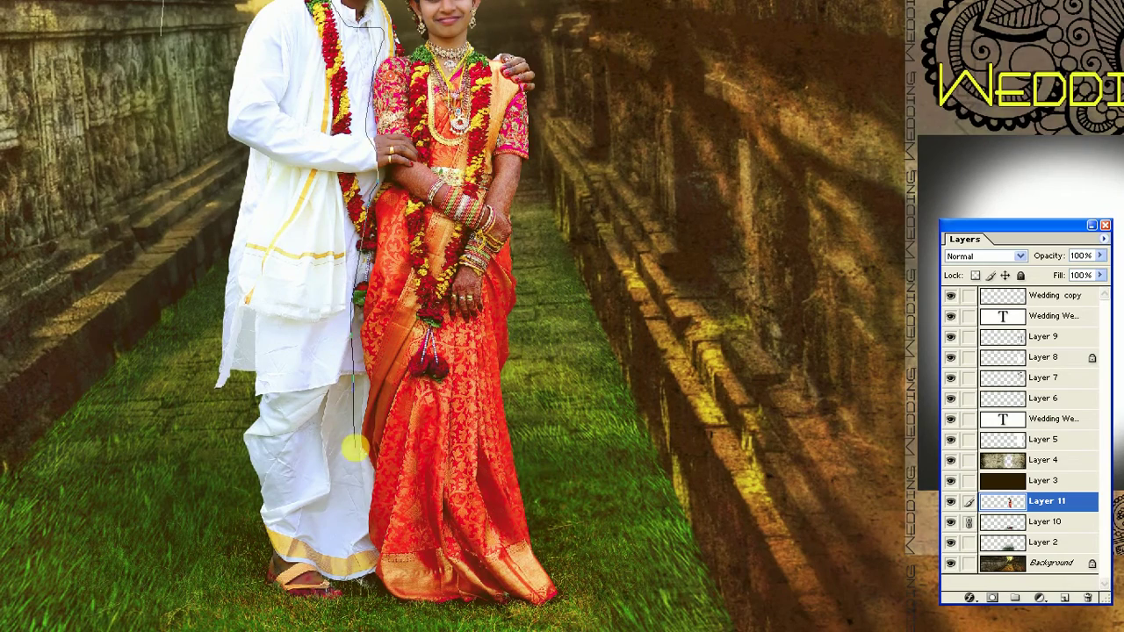
pyautogui.moveTo(355, 450)
pyautogui.mouseDown()
pyautogui.moveTo(322, 535)
pyautogui.moveTo(88, 363)
pyautogui.moveTo(80, 276)
pyautogui.moveTo(94, 264)
pyautogui.mouseUp()
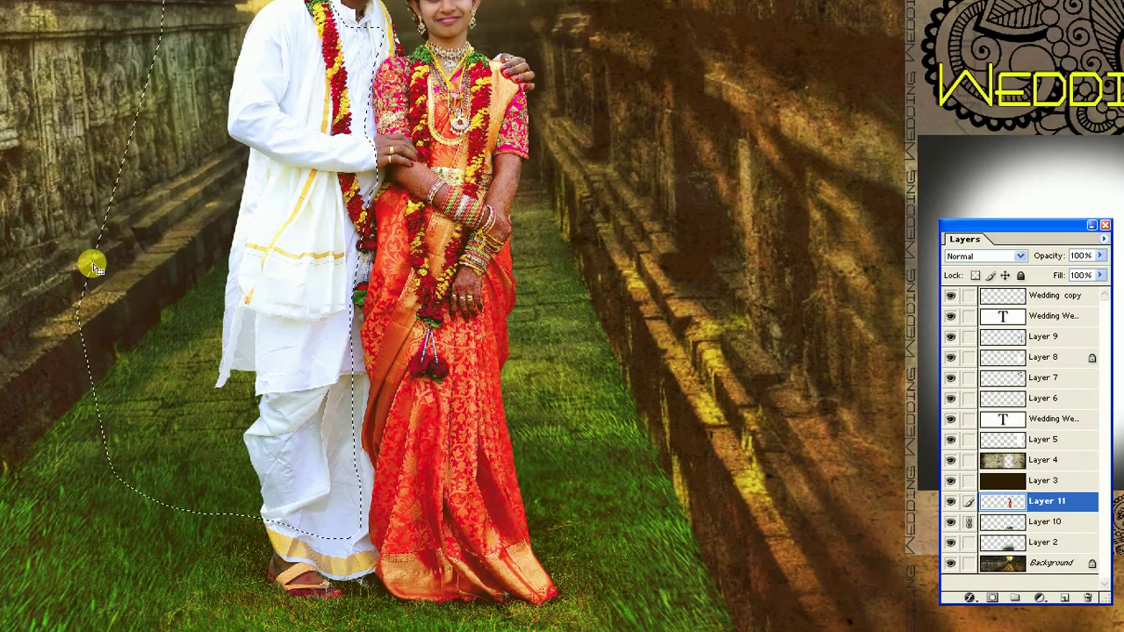
# Step: Feather the lasso selection by 5 pixels
pyautogui.hotkey('ctrl', 'alt', 'd')
pyautogui.write('5')
pyautogui.press('Return')
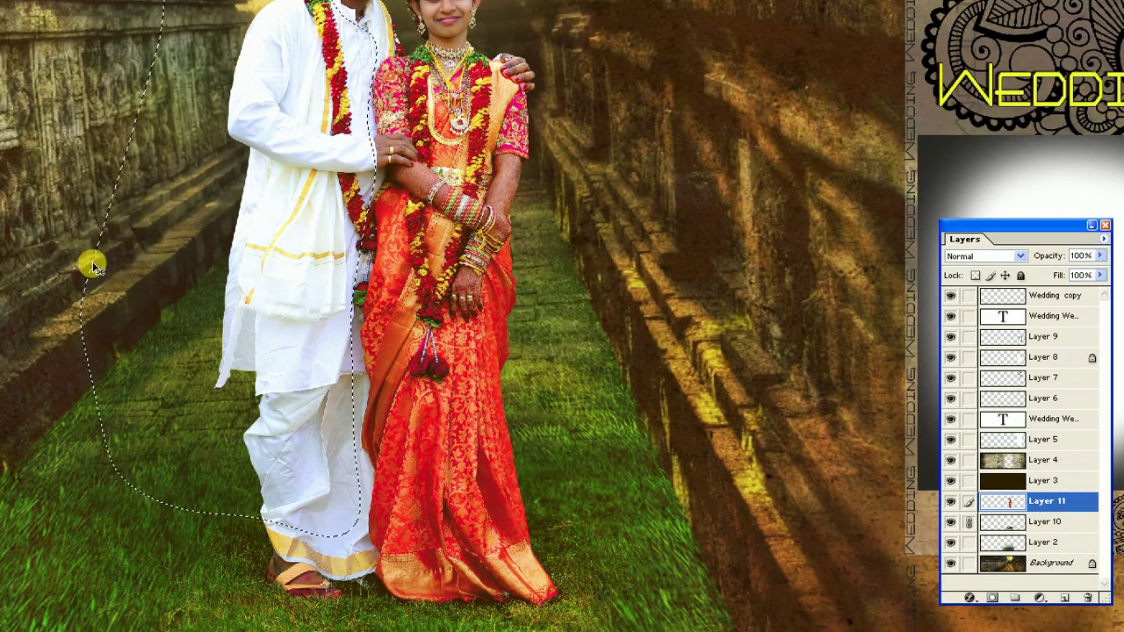
# Step: Darken the selection's midtones with Levels, then deselect
pyautogui.hotkey('ctrl', 'l')
pyautogui.moveTo(525, 354); pyautogui.dragTo(567, 369)
pyautogui.press('Return')
pyautogui.moveTo(567, 217); pyautogui.dragTo(575, 378)
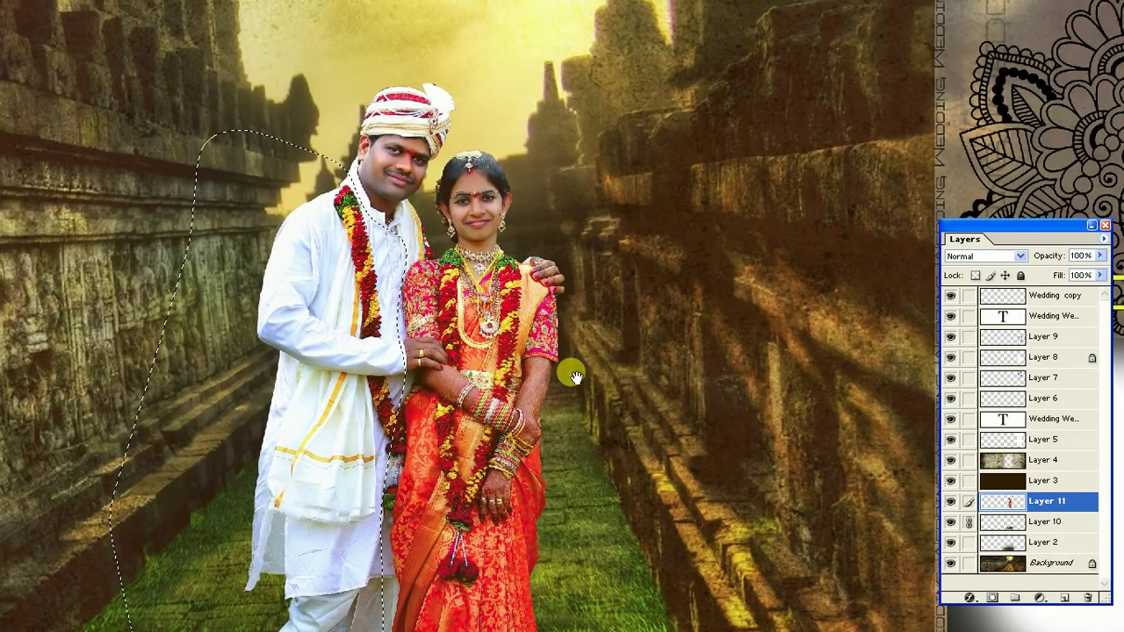
pyautogui.hotkey('ctrl', 'd')
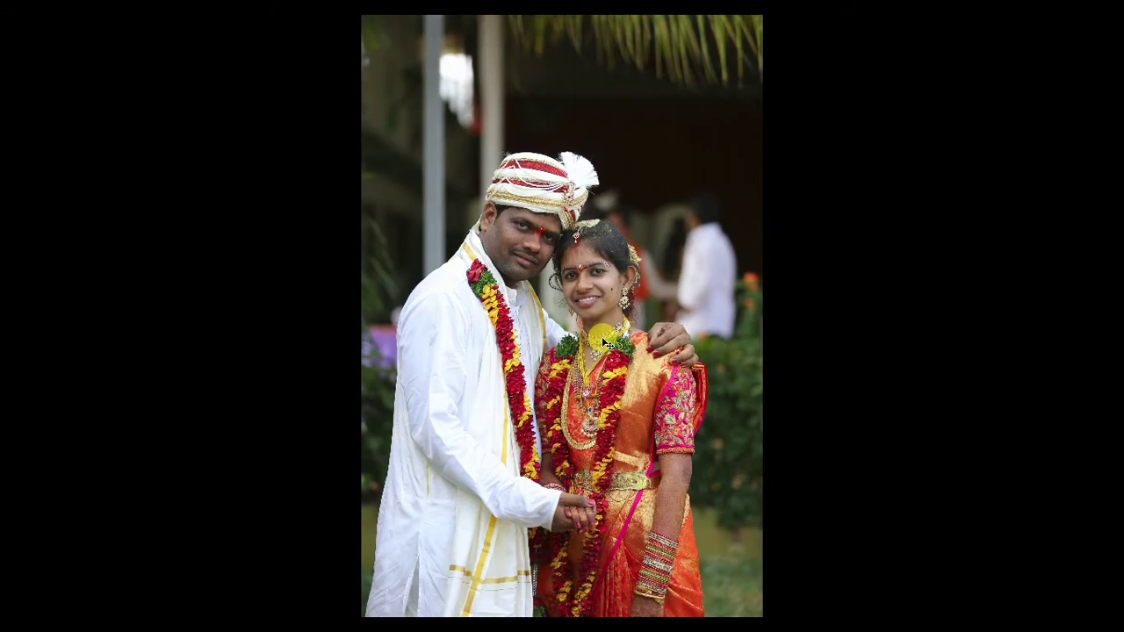
# Step: Enlarge the close-up couple portrait and increase its saturation with Hue/Saturation
pyautogui.click(601, 336)
pyautogui.hotkey('ctrl', 'u')
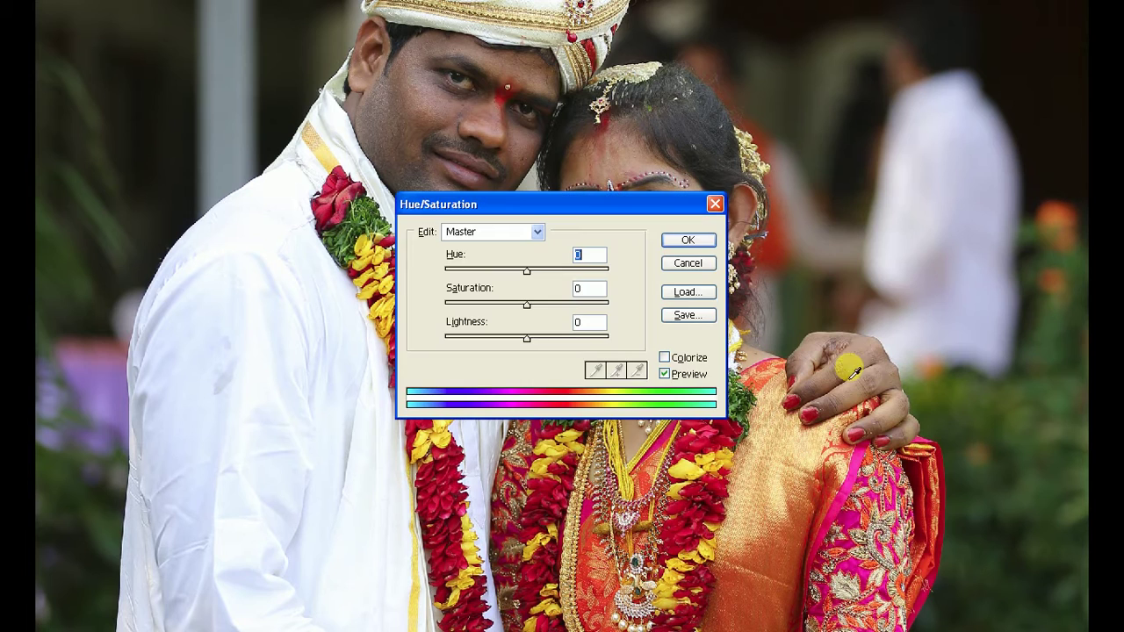
pyautogui.moveTo(640, 198); pyautogui.dragTo(910, 254)
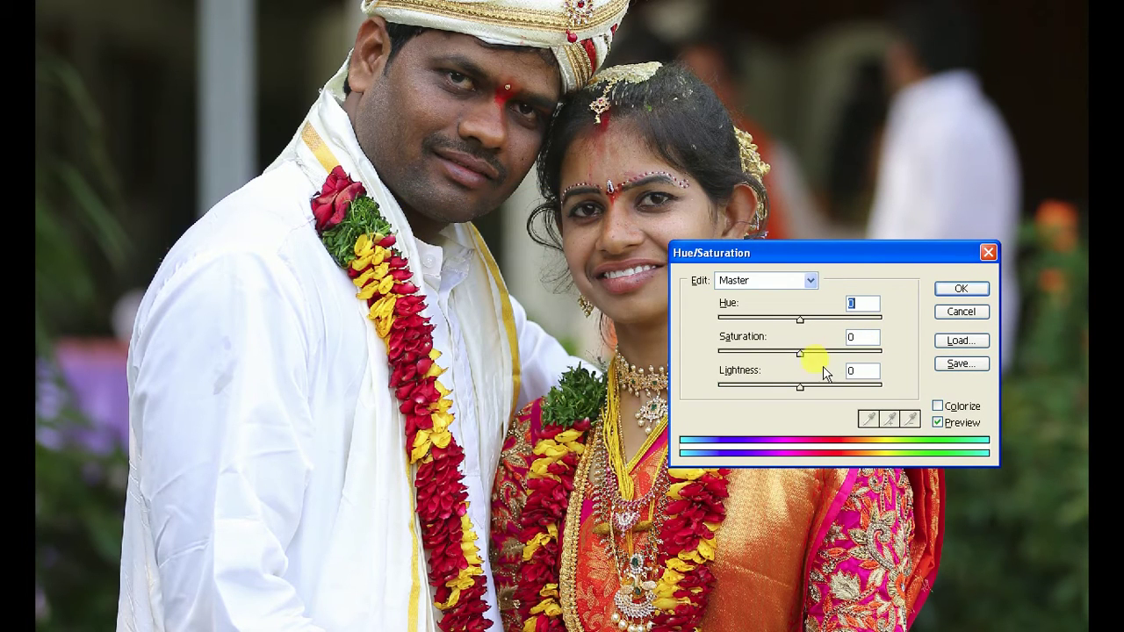
pyautogui.moveTo(800, 353); pyautogui.dragTo(822, 352)
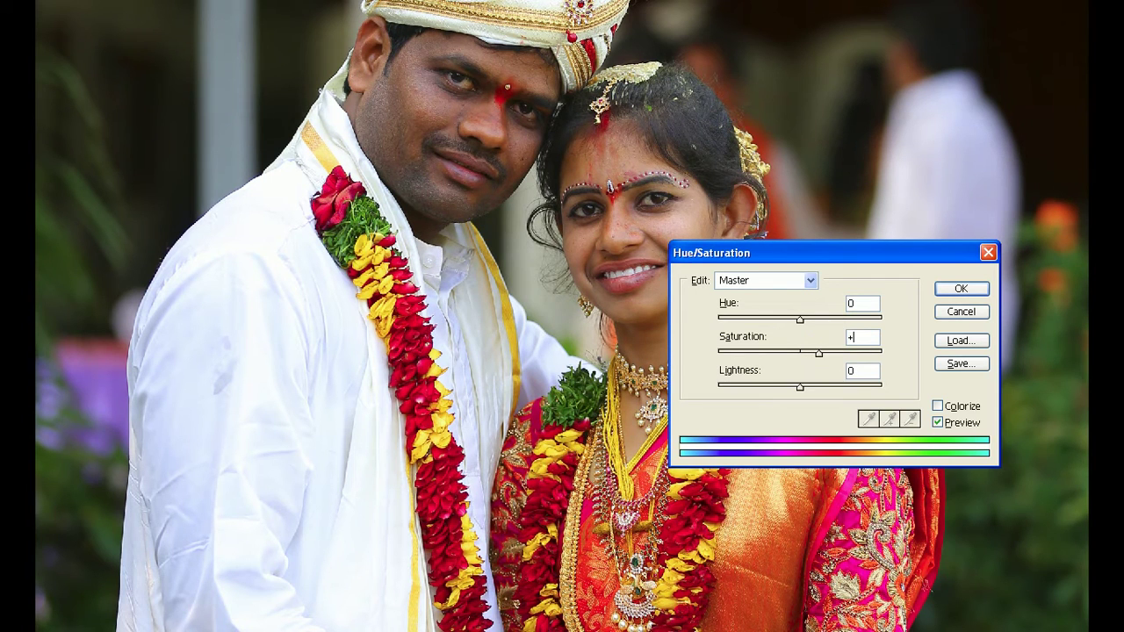
pyautogui.write('1')
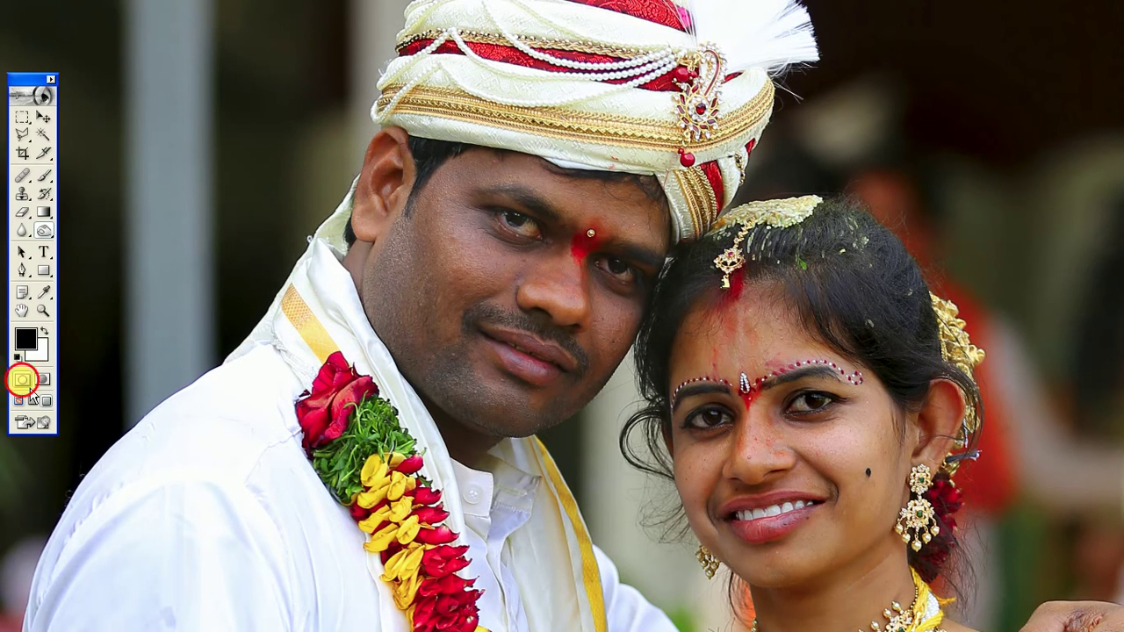
# Step: Enter Quick Mask and pick a hard round brush, checking its opacity and flow
pyautogui.click(41, 378)
pyautogui.press('b')
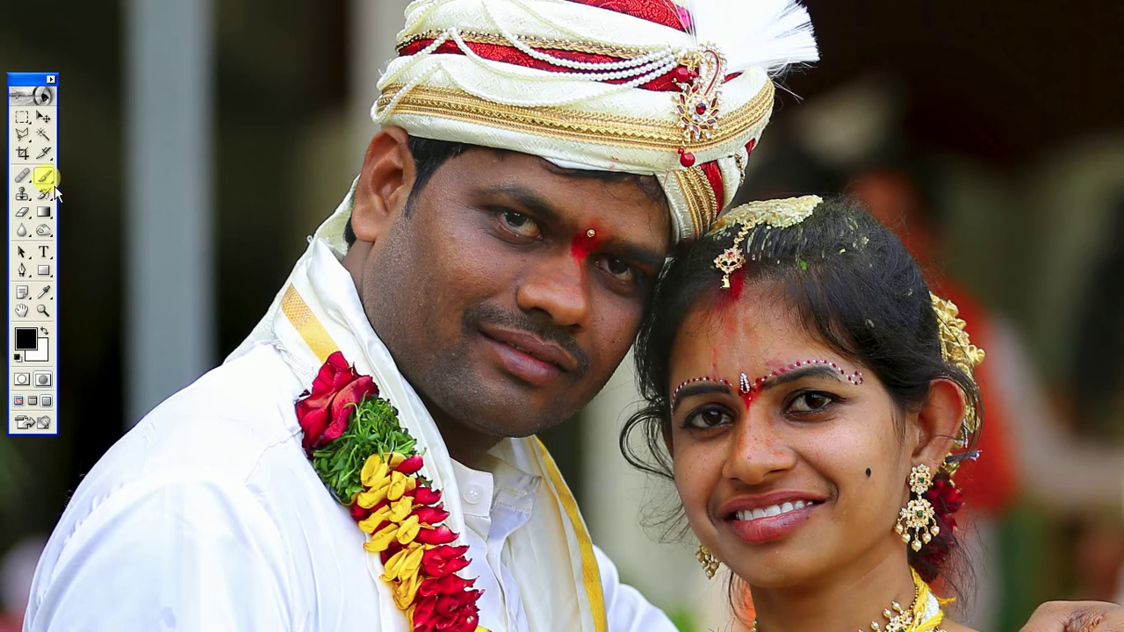
pyautogui.rightClick(524, 254)
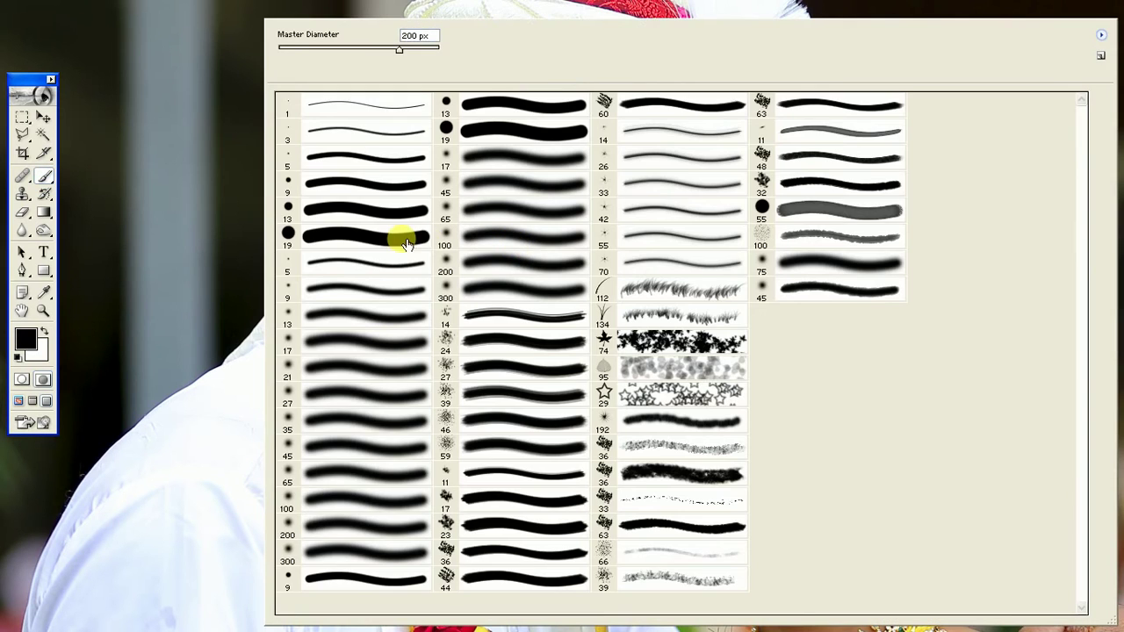
pyautogui.click(397, 238)
pyautogui.press('Return')
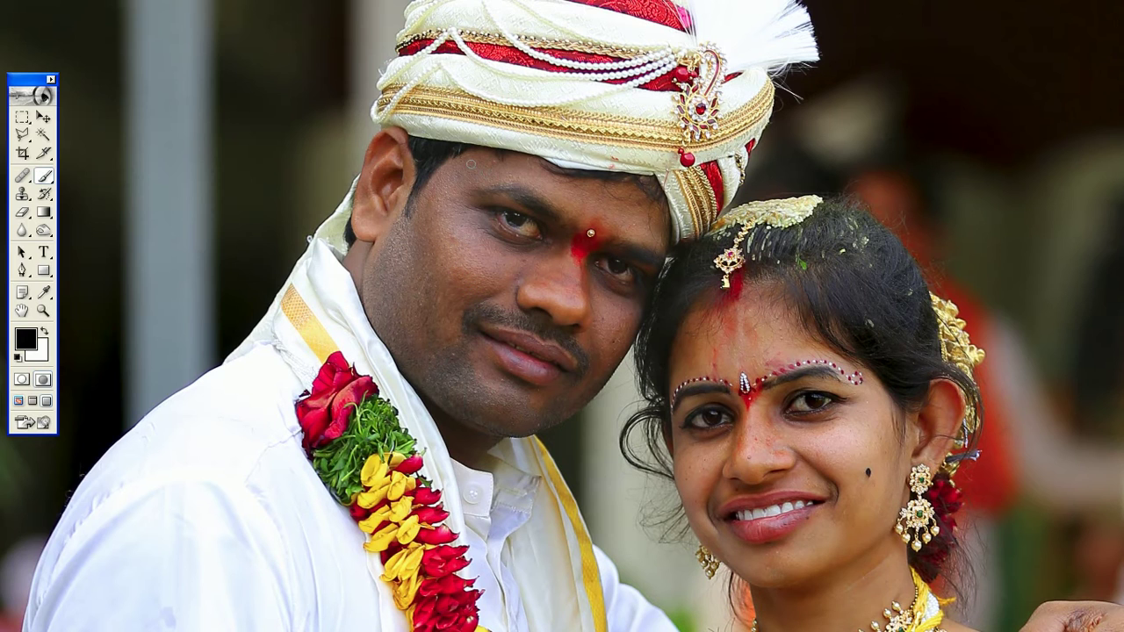
pyautogui.press('Tab')
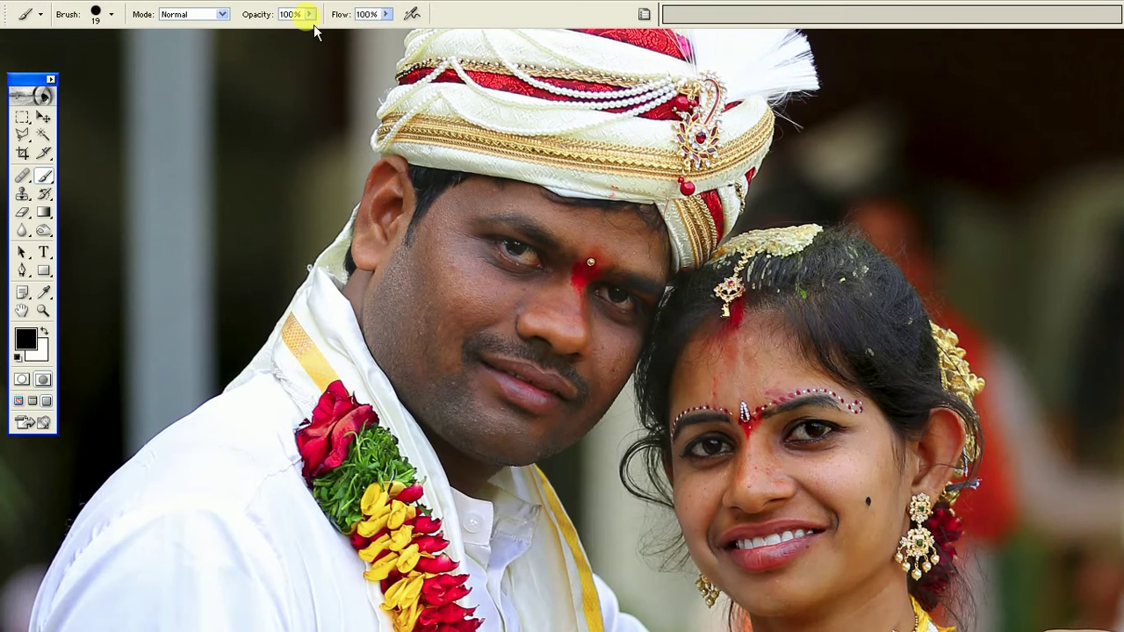
pyautogui.click(309, 15)
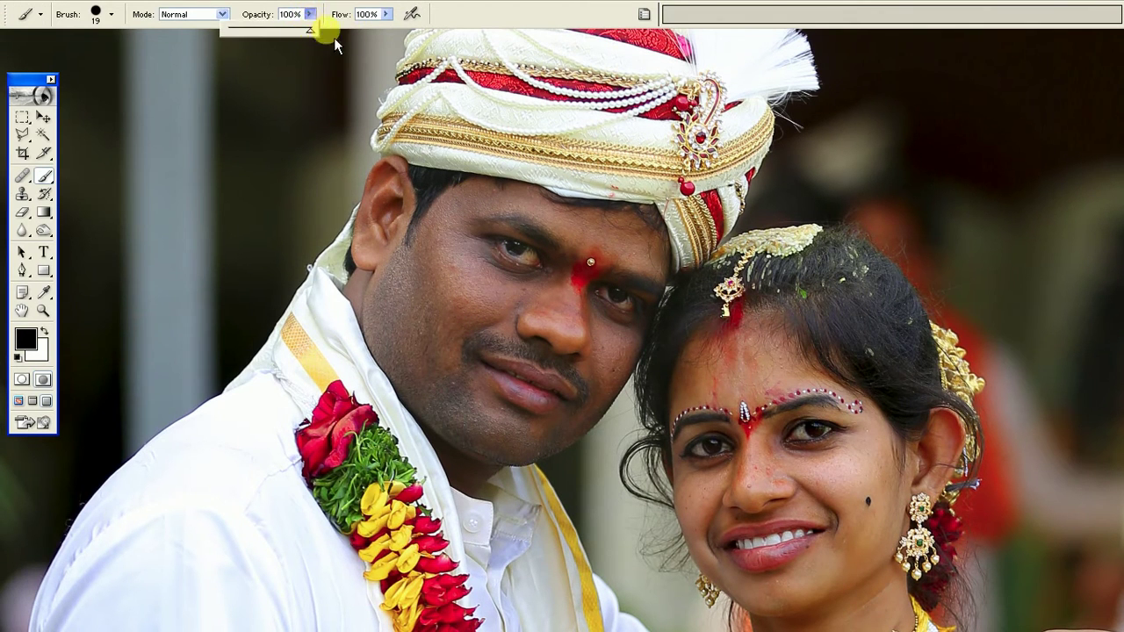
pyautogui.click(387, 15)
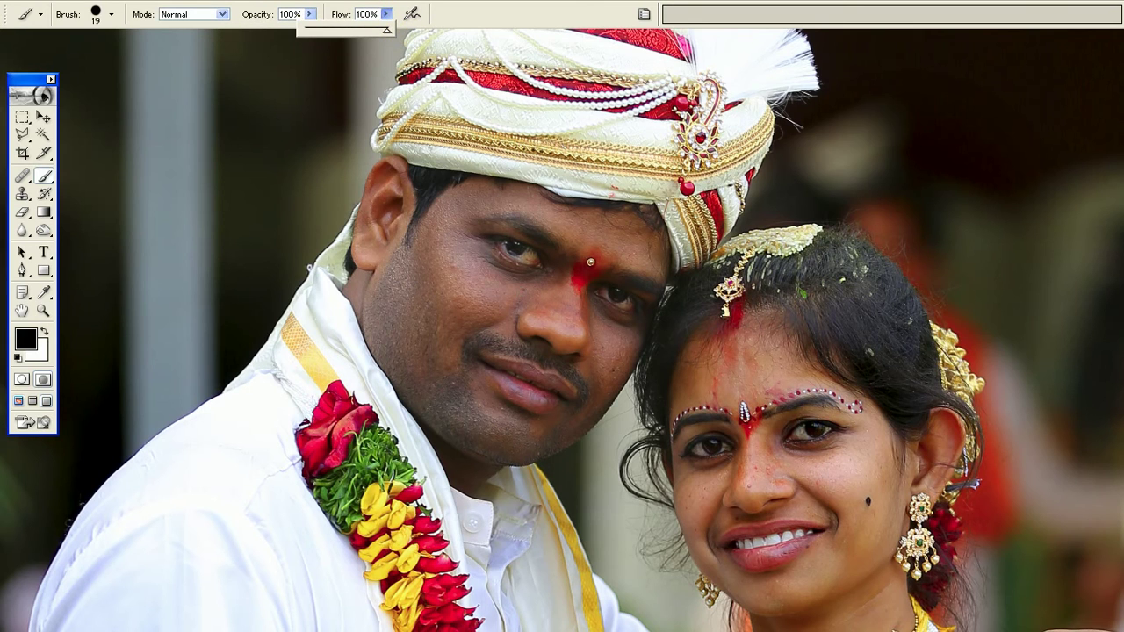
pyautogui.click(474, 281)
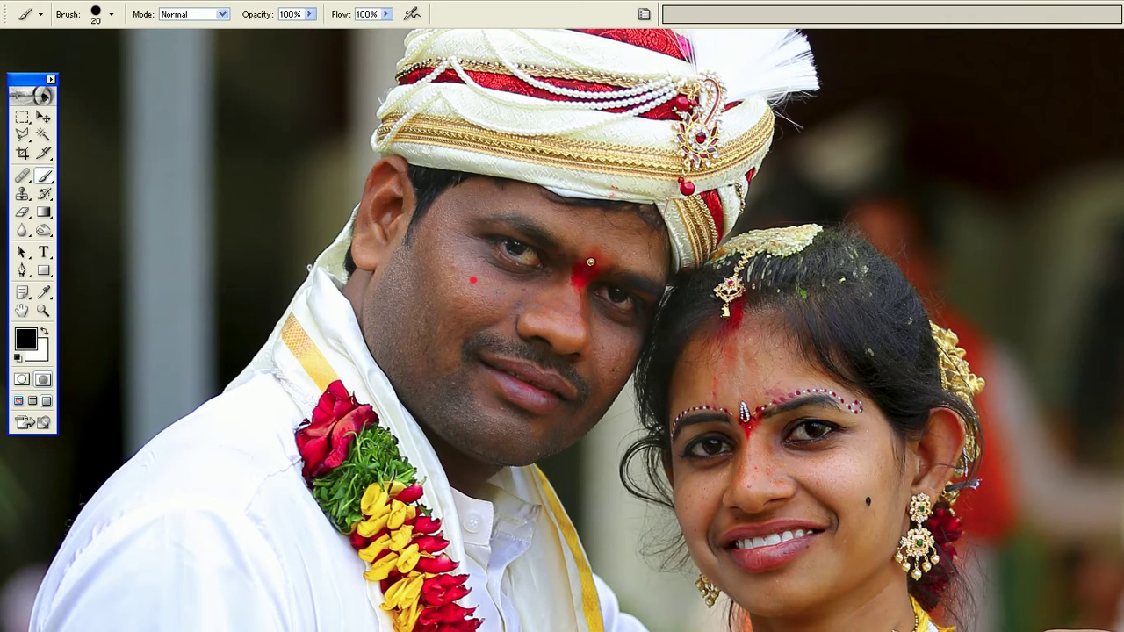
# Step: Paint the mask over the groom's face with a 175–200 px brush and exit Quick Mask
pyautogui.press(']')
pyautogui.press(']')
pyautogui.press(']')
pyautogui.moveTo(510, 430)
pyautogui.mouseDown()
pyautogui.moveTo(436, 408)
pyautogui.moveTo(420, 241)
pyautogui.moveTo(457, 351)
pyautogui.moveTo(495, 377)
pyautogui.mouseUp()
pyautogui.press(']')
pyautogui.press('q')
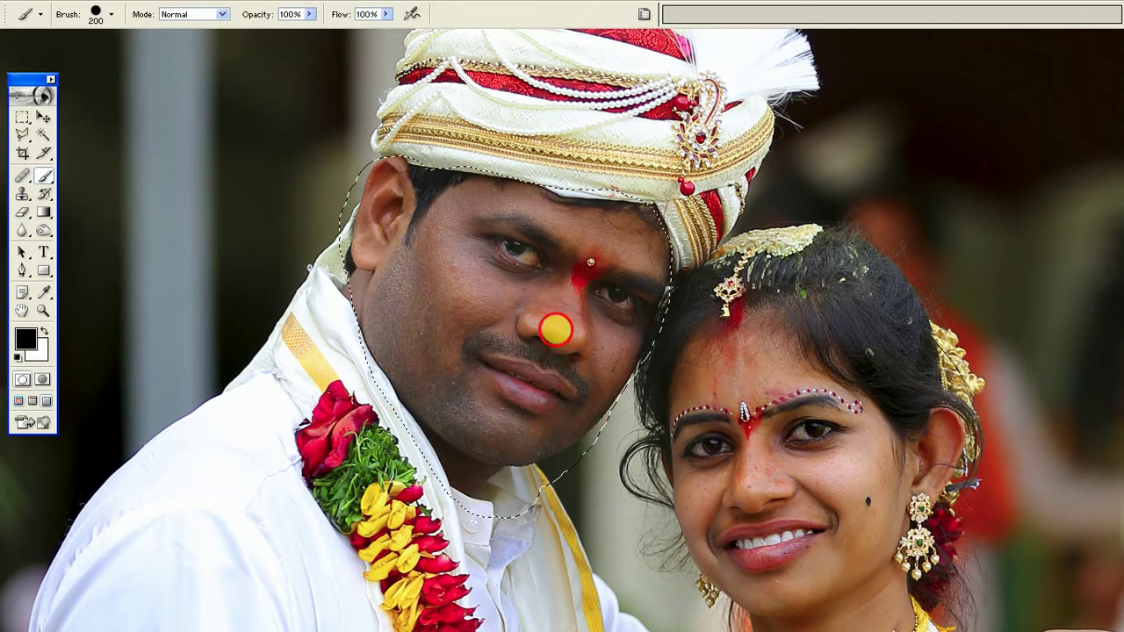
pyautogui.rightClick(536, 263)
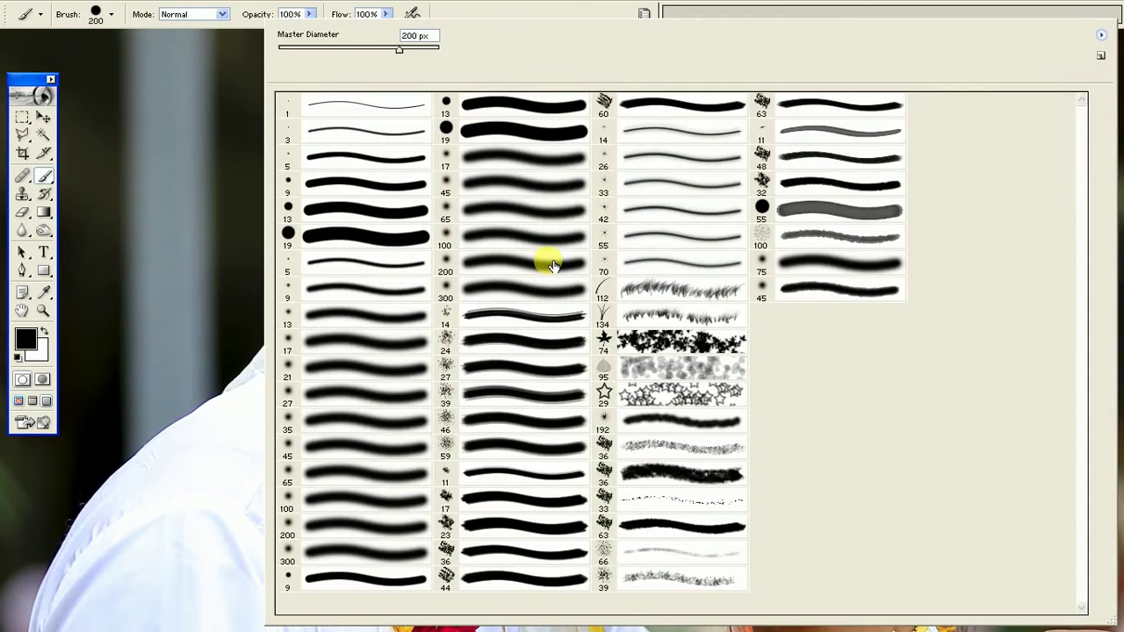
pyautogui.press('Escape')
pyautogui.press('m')
pyautogui.rightClick(545, 281)
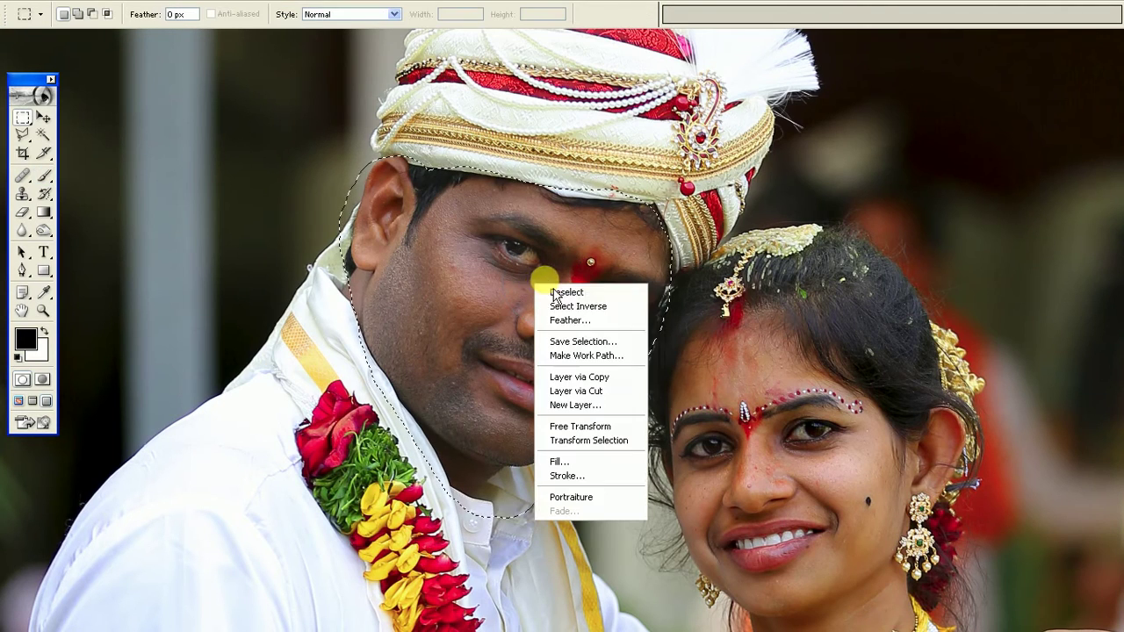
# Step: Feather the groom's face selection by 56 pixels
pyautogui.click(605, 333)
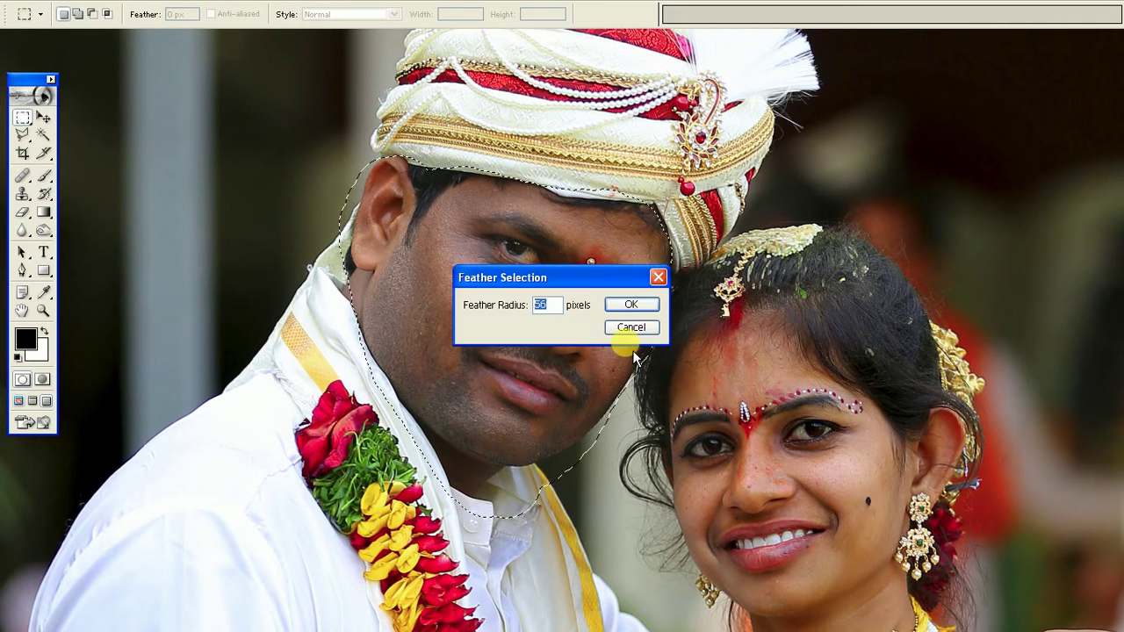
pyautogui.click(627, 303)
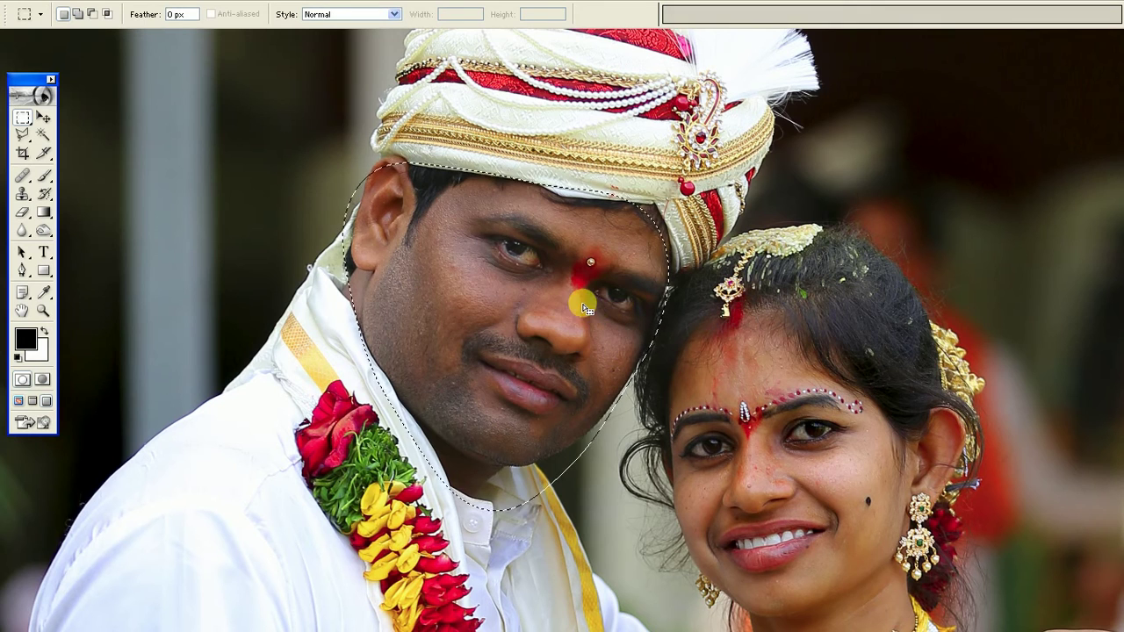
pyautogui.press('v')
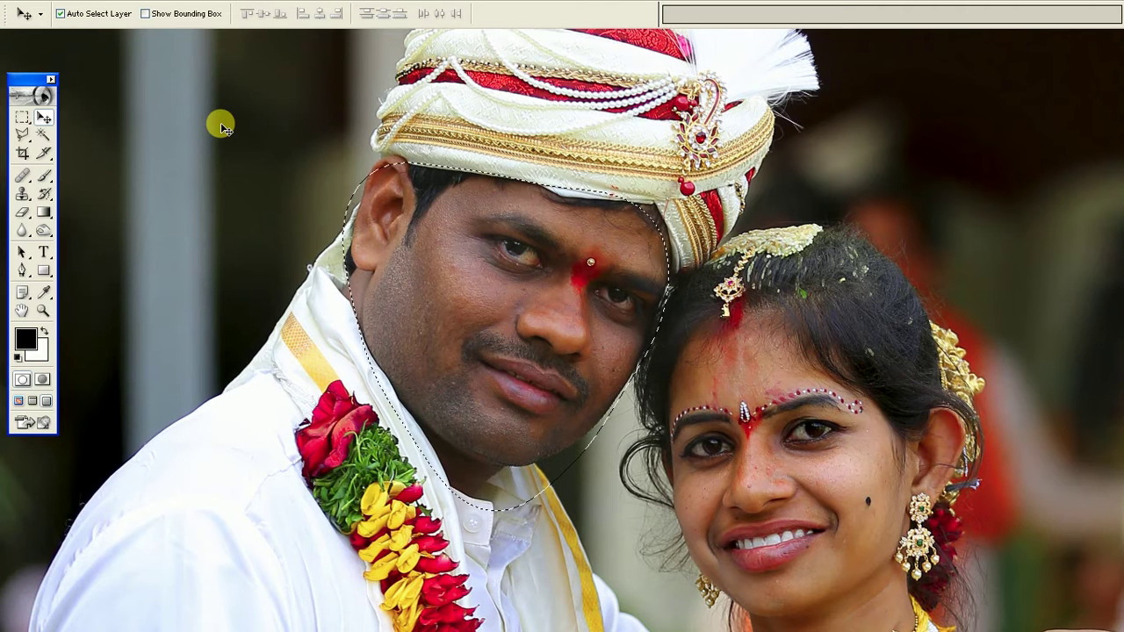
# Step: Toggle the Options bar off and back on, then browse the Image adjustments menu
pyautogui.hotkey('alt', 'w')
pyautogui.press('o')
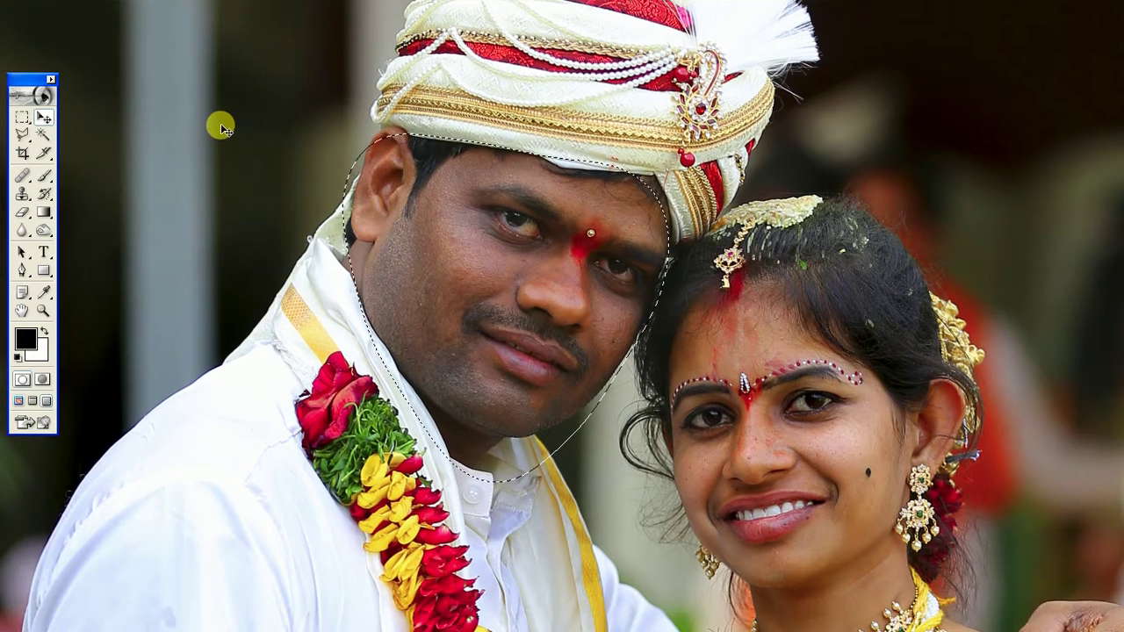
pyautogui.hotkey('alt', 'w')
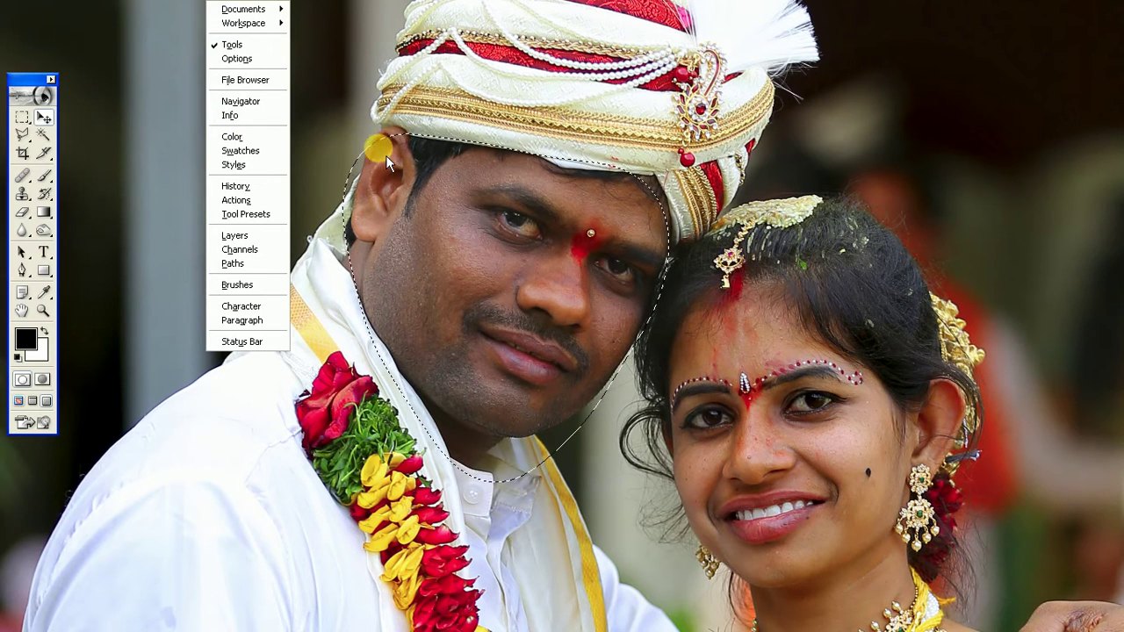
pyautogui.press('o')
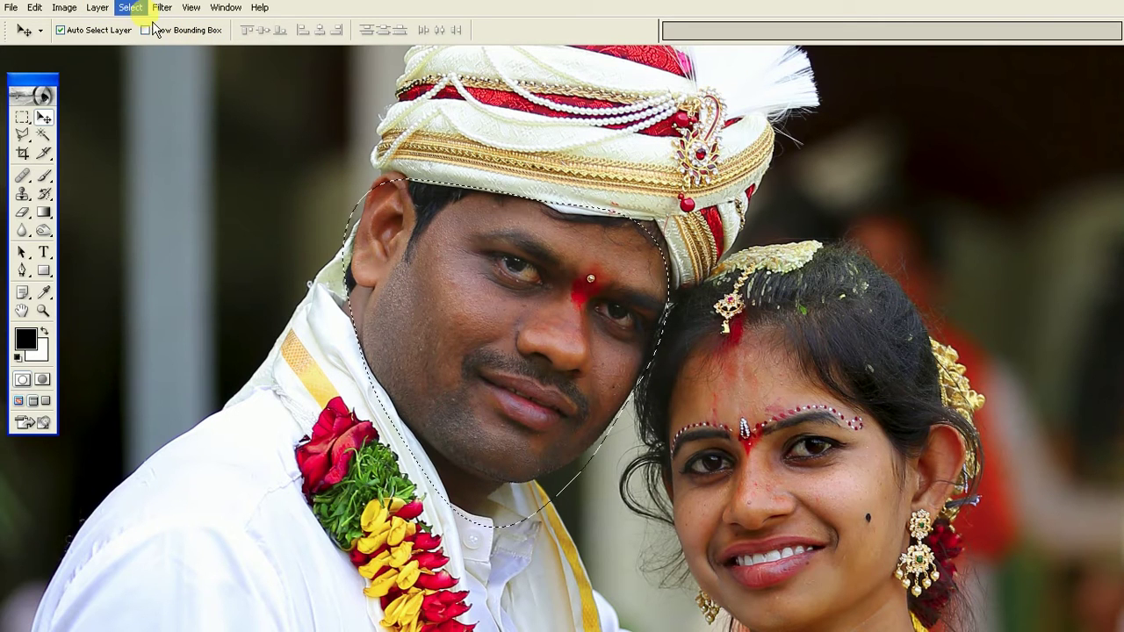
pyautogui.click(68, 9)
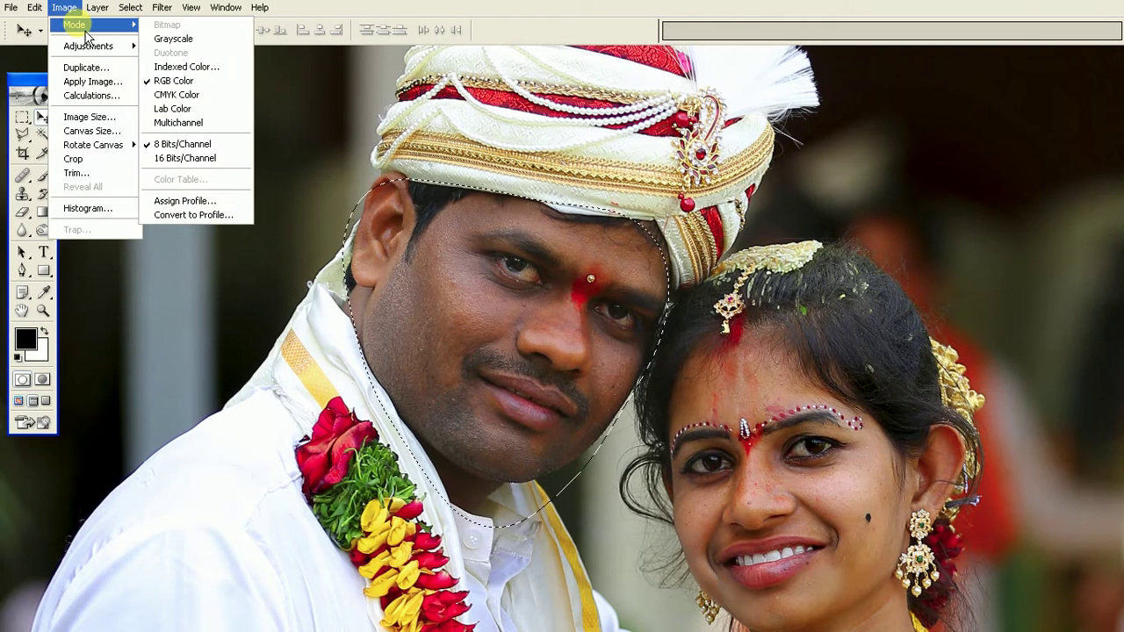
pyautogui.moveTo(97, 7)
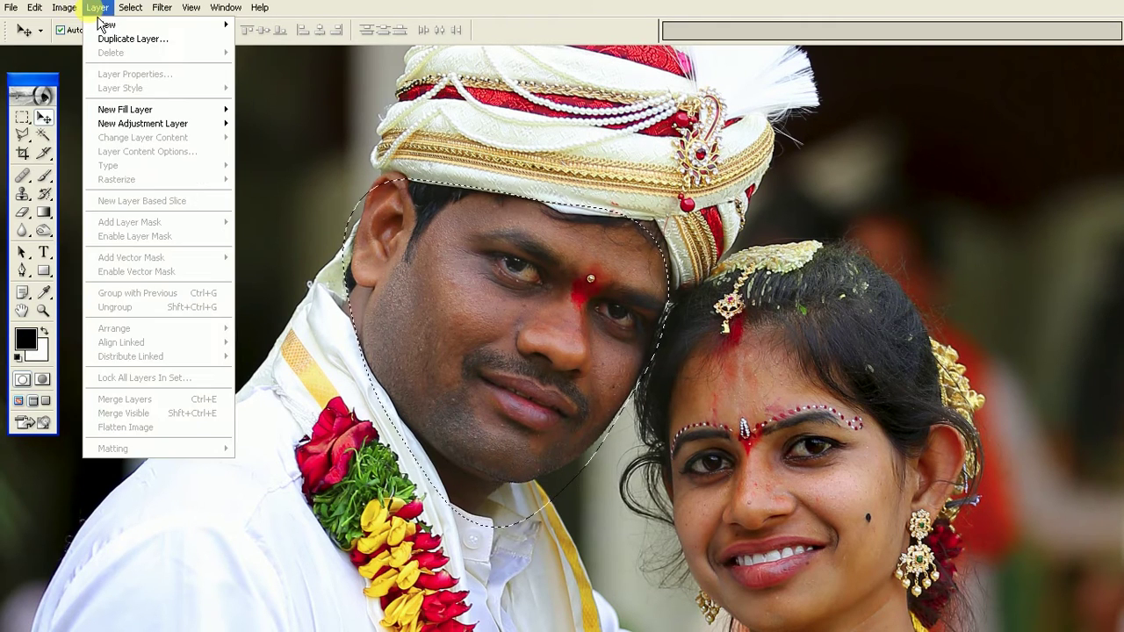
pyautogui.click(376, 30)
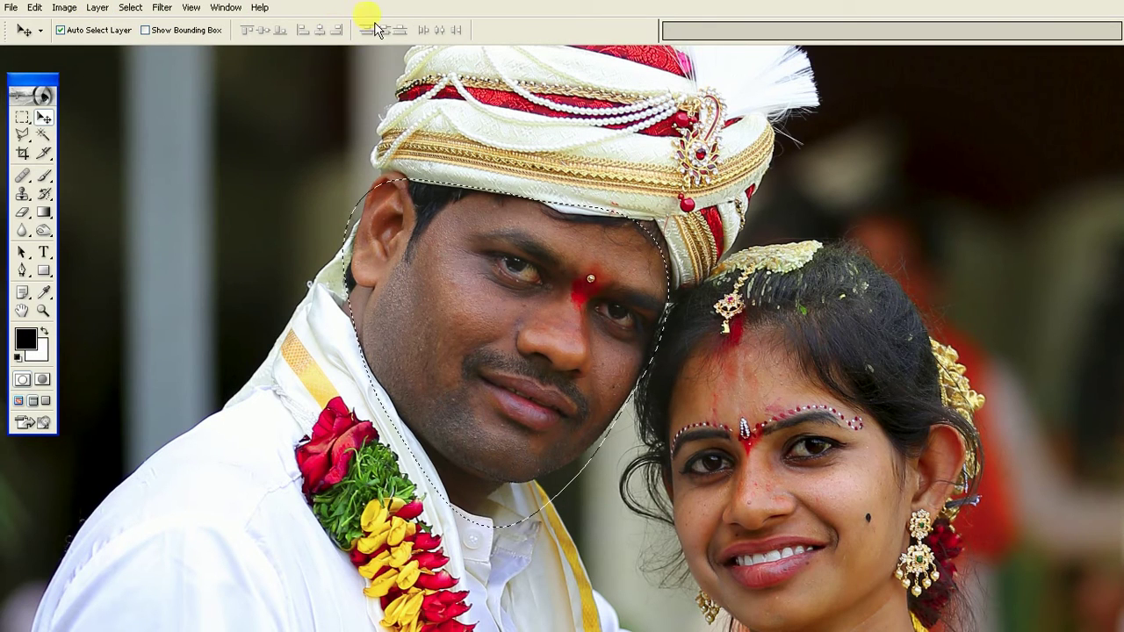
pyautogui.click(64, 7)
pyautogui.moveTo(88, 45)
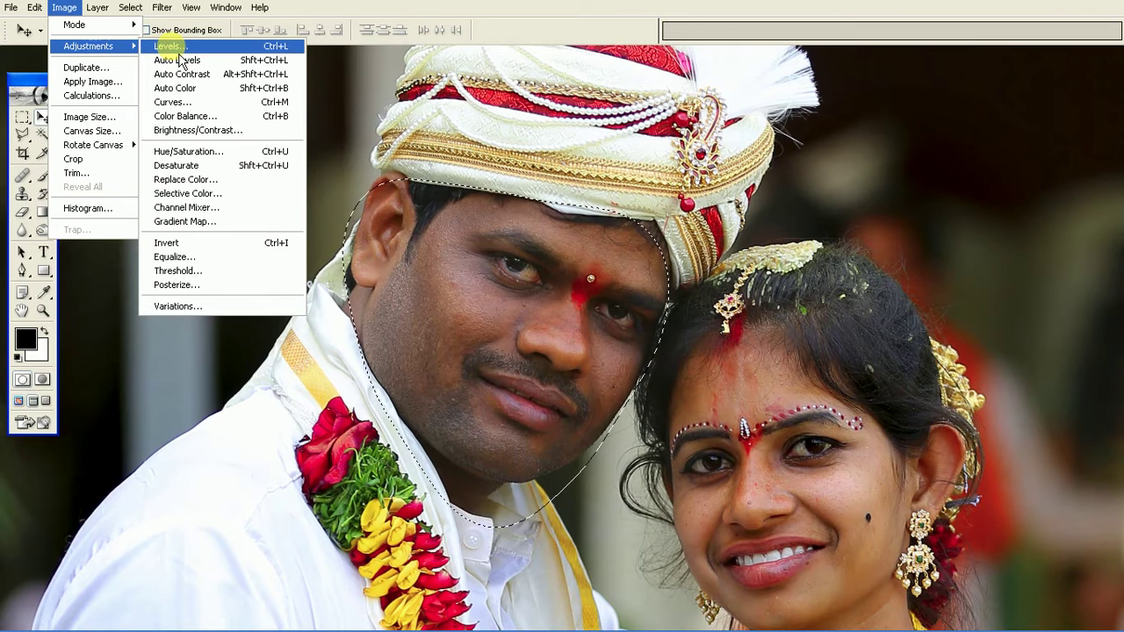
# Step: Apply a Levels shadow input of 45 to the groom's face, then deselect
pyautogui.click(206, 48)
pyautogui.moveTo(603, 198); pyautogui.dragTo(909, 126)
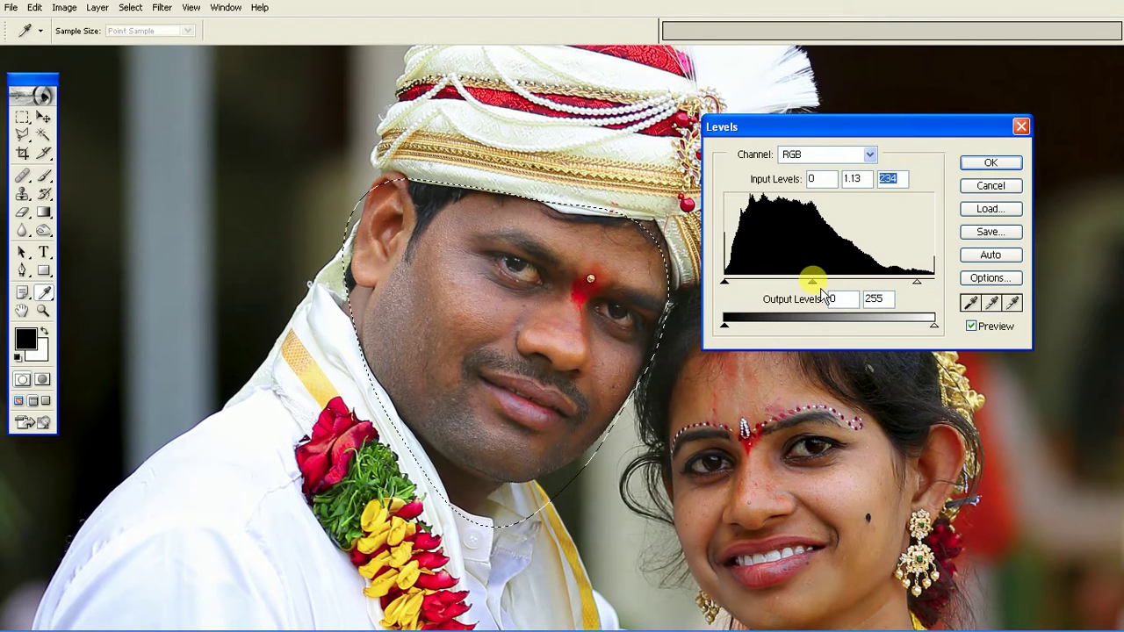
pyautogui.hotkey('shift', 'Tab')
pyautogui.write('+')
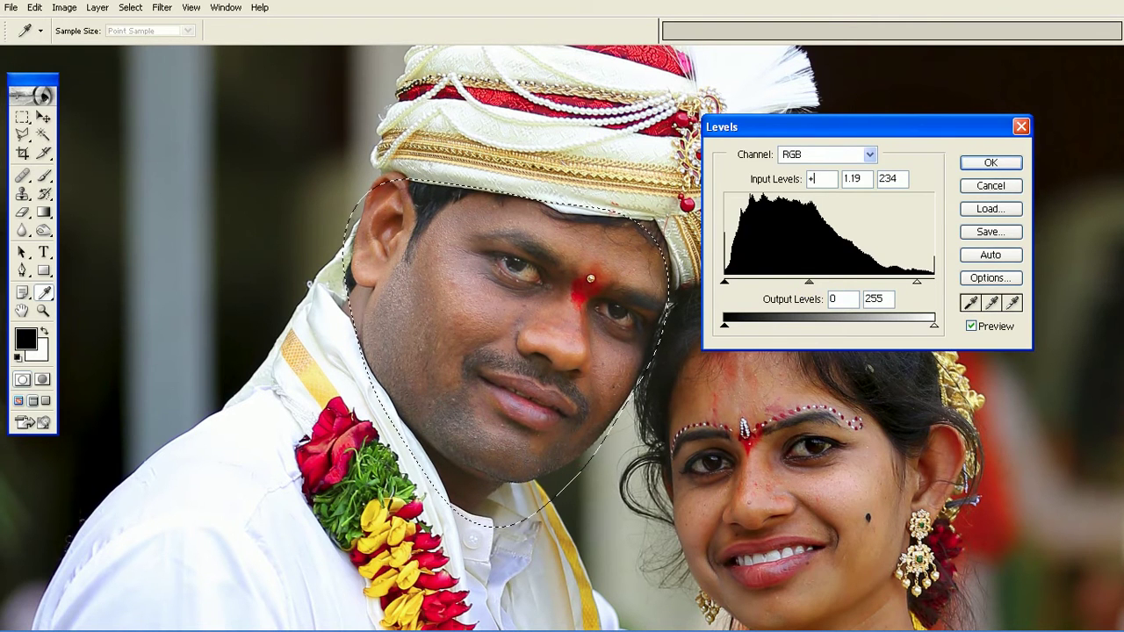
pyautogui.write('45')
pyautogui.press('Return')
pyautogui.press('v')
pyautogui.hotkey('ctrl', 'd')
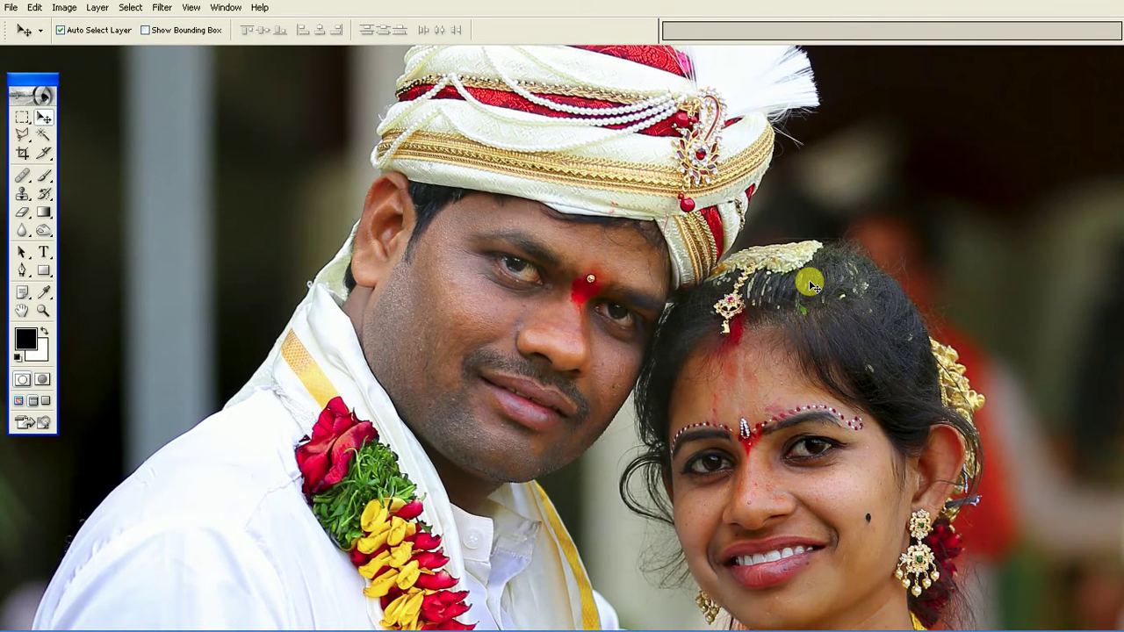
# Step: Raise the image brightness by +8 with Brightness/Contrast
pyautogui.click(63, 7)
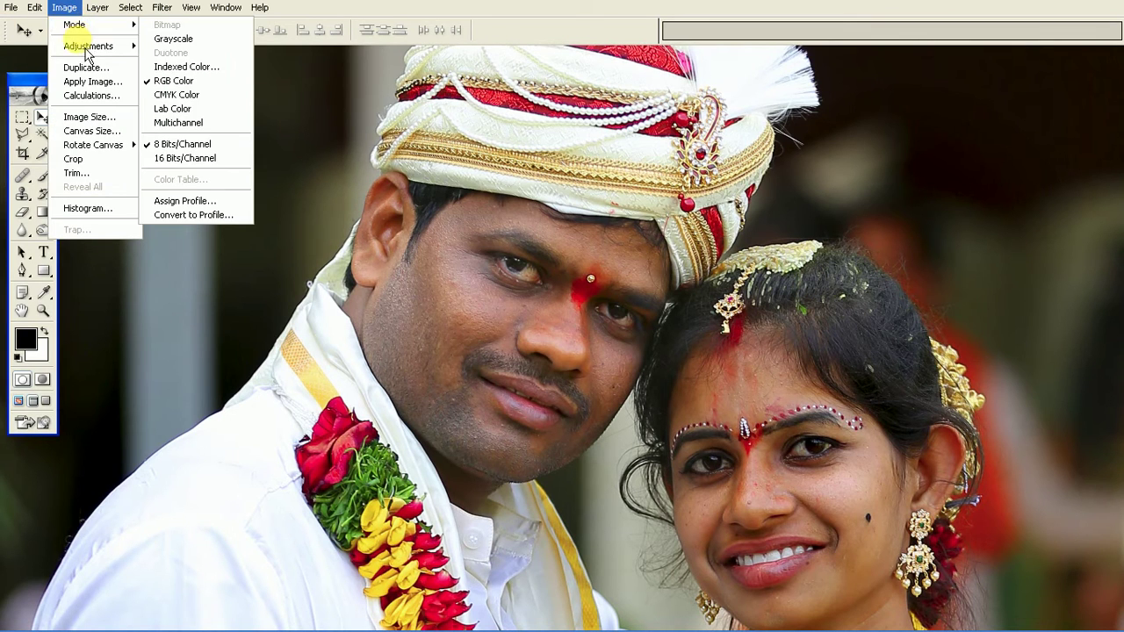
pyautogui.moveTo(88, 46)
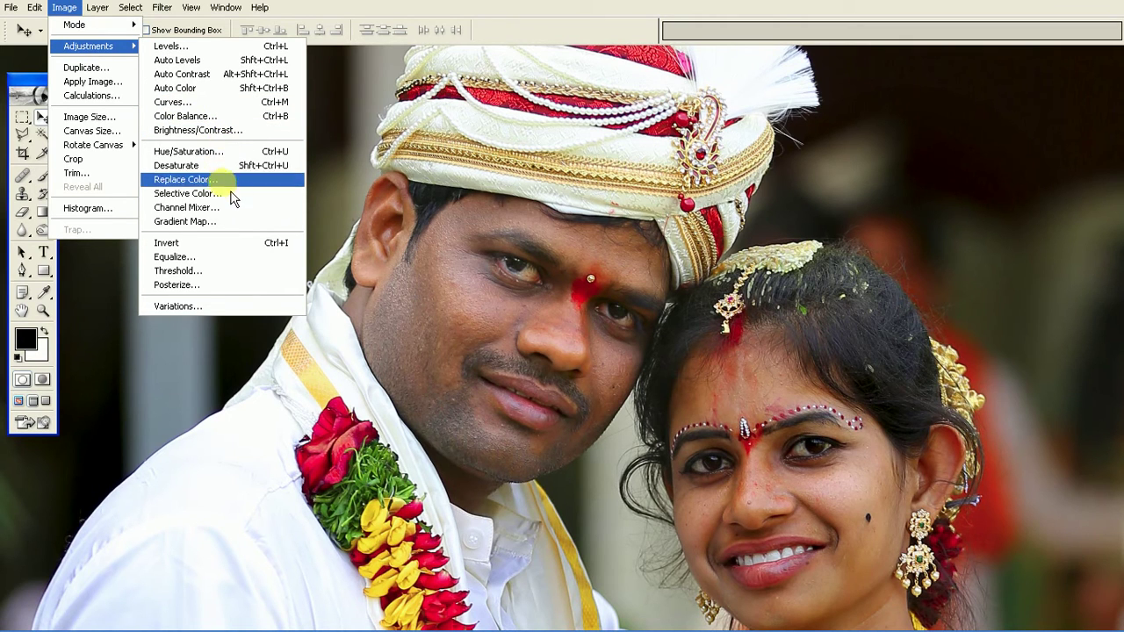
pyautogui.click(200, 131)
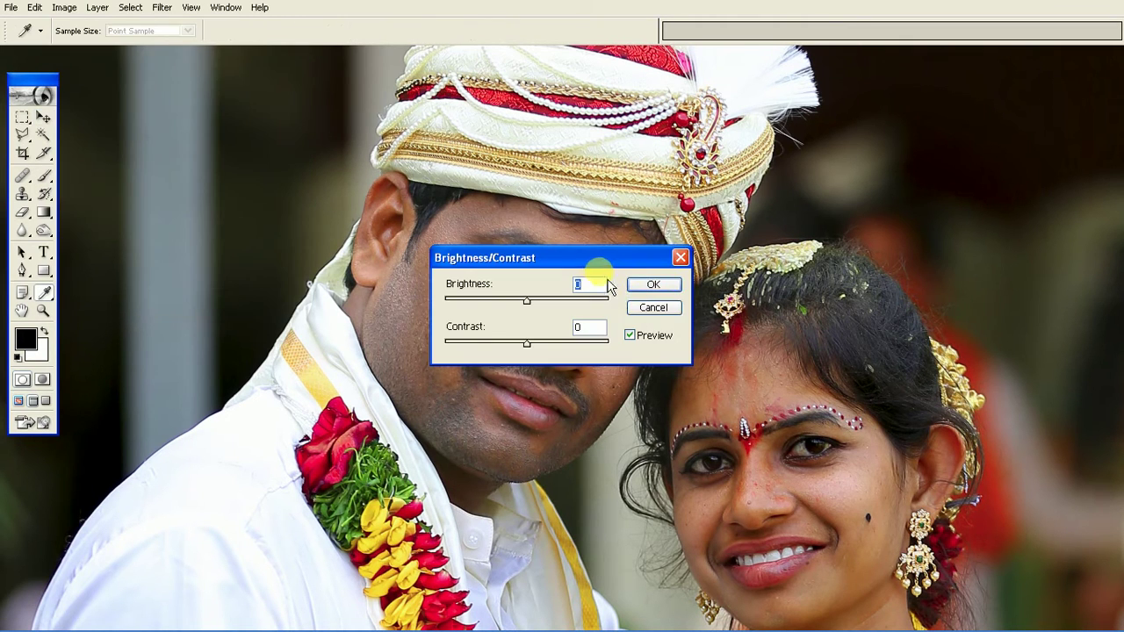
pyautogui.moveTo(597, 258)
pyautogui.mouseDown()
pyautogui.moveTo(778, 249)
pyautogui.moveTo(821, 288)
pyautogui.moveTo(672, 463)
pyautogui.mouseUp()
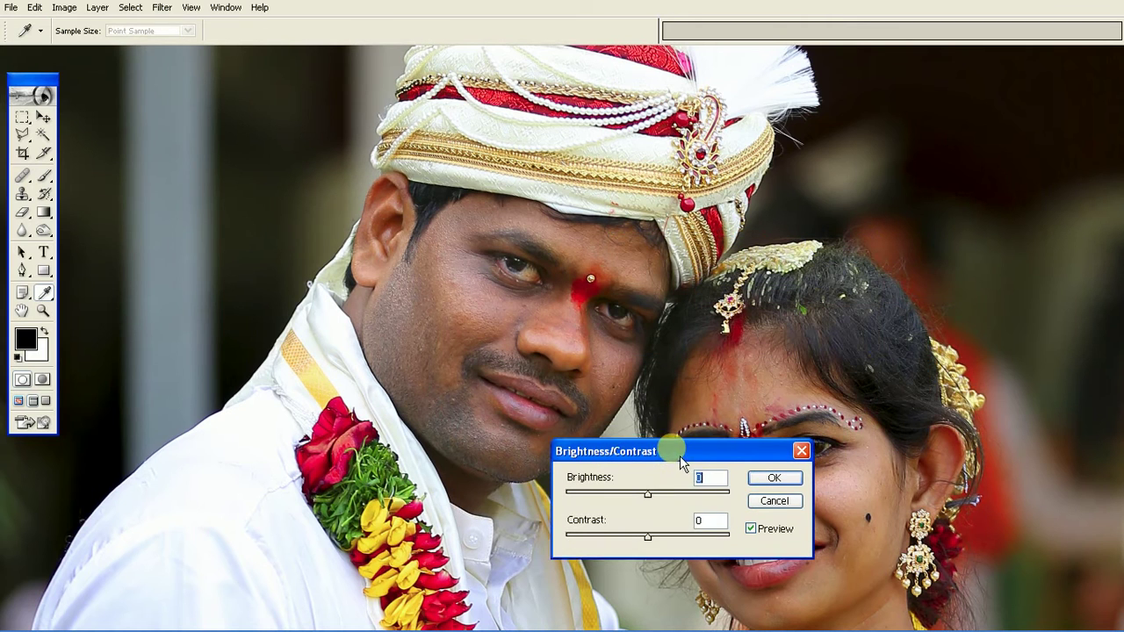
pyautogui.moveTo(643, 497)
pyautogui.mouseDown()
pyautogui.moveTo(654, 504)
pyautogui.moveTo(650, 538)
pyautogui.mouseUp()
pyautogui.click(764, 483)
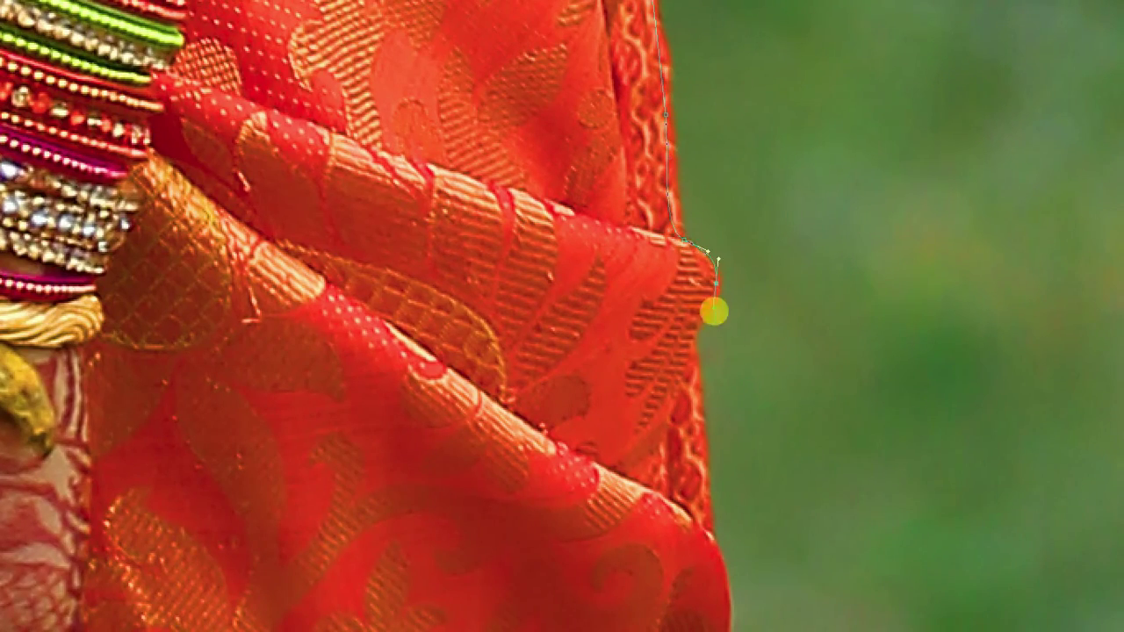
# Step: Extend the path along the saree's edge and the shirt's edge
pyautogui.moveTo(702, 245); pyautogui.dragTo(694, 355)
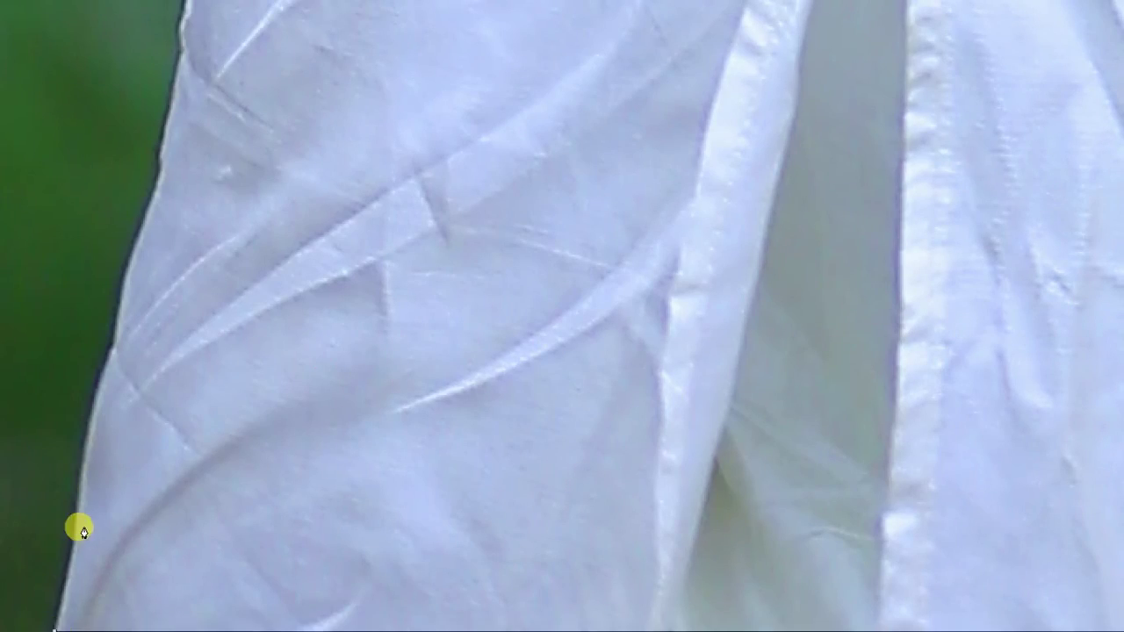
pyautogui.scroll(5, 104, 352)
pyautogui.moveTo(116, 514); pyautogui.dragTo(140, 442)
pyautogui.scroll(5, 150, 464)
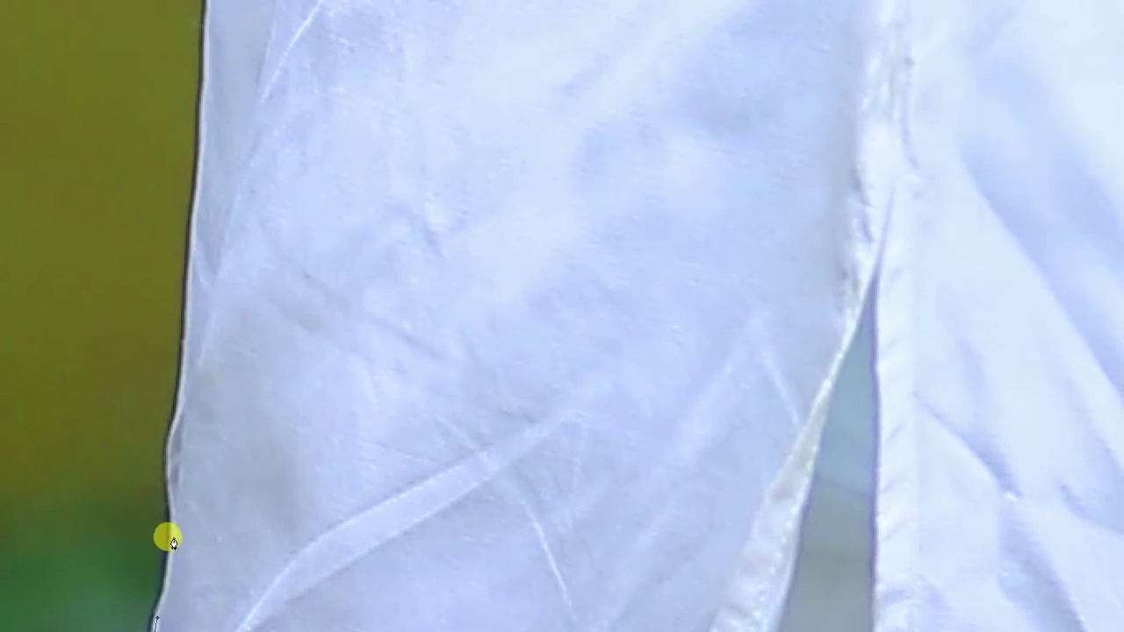
pyautogui.scroll(3, 184, 290)
pyautogui.scroll(2, 186, 314)
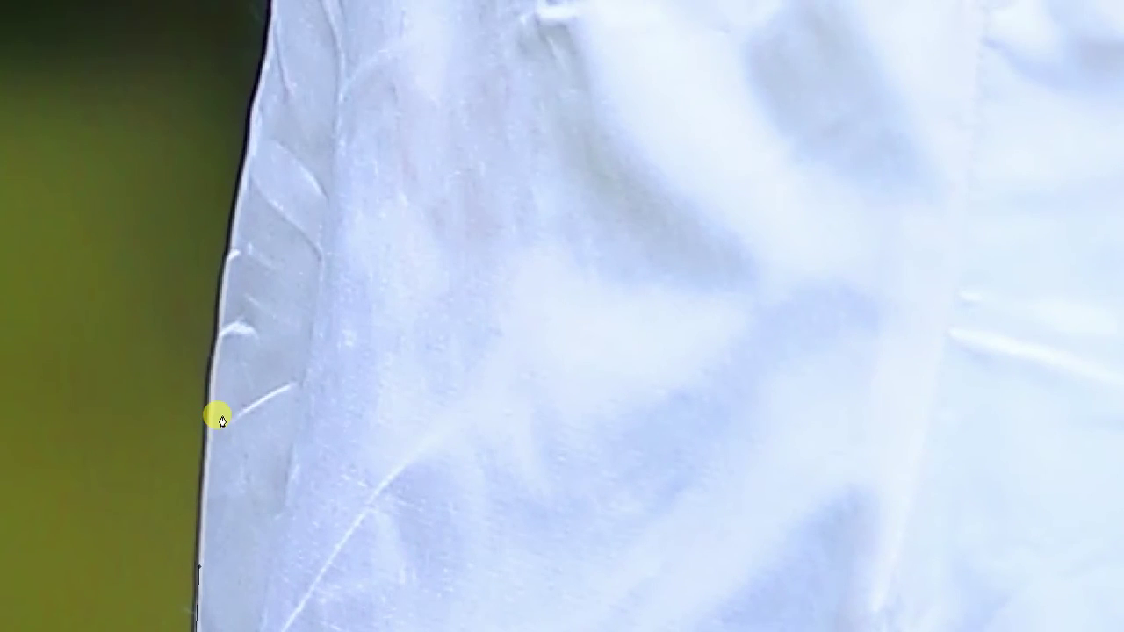
pyautogui.scroll(-2, 457, 426)
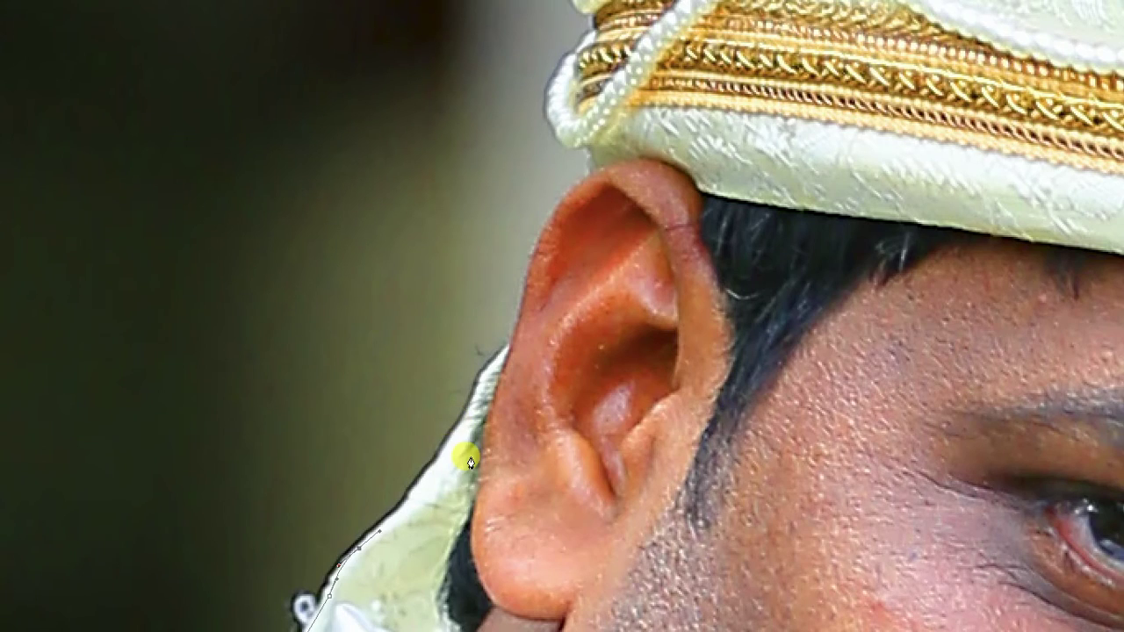
pyautogui.scroll(1, 456, 426)
pyautogui.scroll(2, 475, 417)
pyautogui.scroll(5, 499, 407)
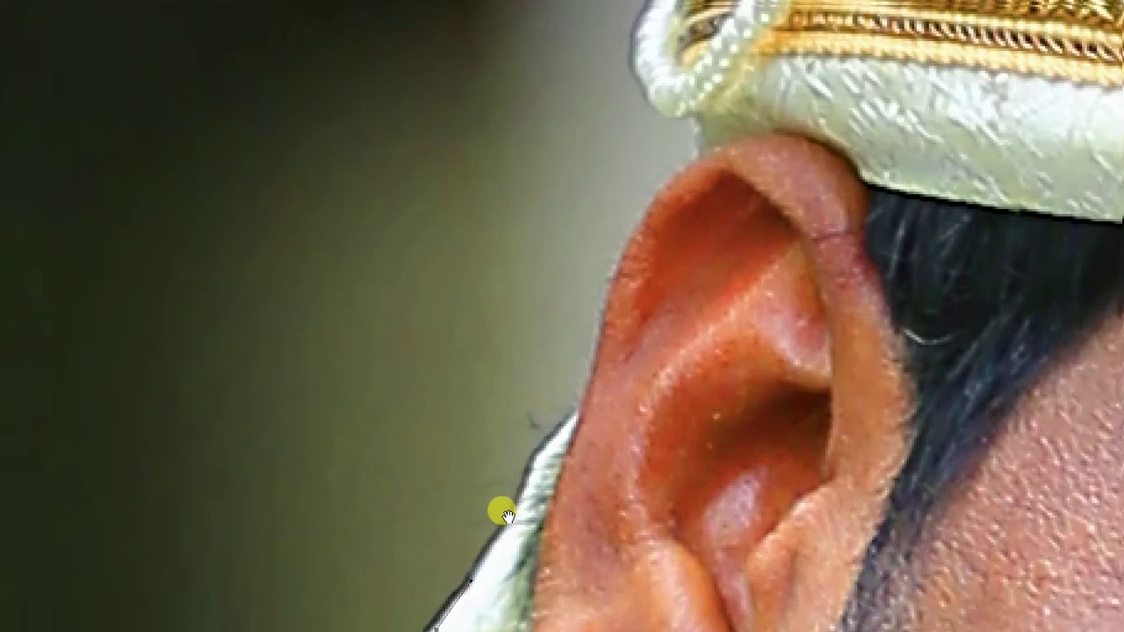
# Step: Add anchors up the edge of the groom's ear toward the turban
pyautogui.click(523, 502)
pyautogui.click(564, 441)
pyautogui.click(582, 413)
pyautogui.scroll(3, 648, 275)
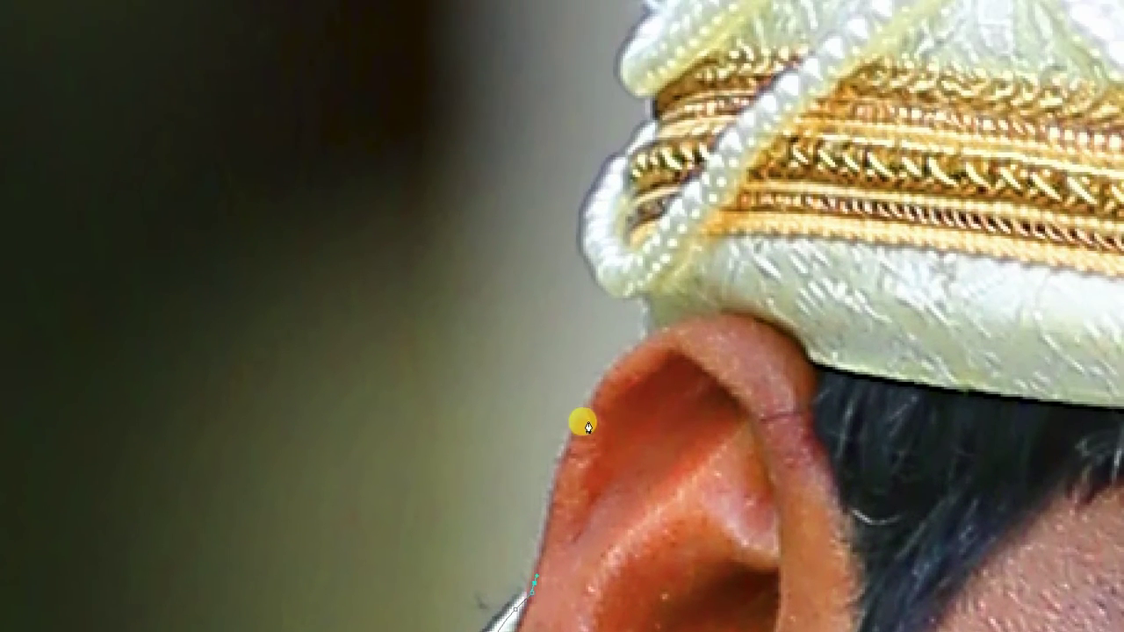
pyautogui.click(588, 412)
pyautogui.click(641, 348)
pyautogui.click(648, 337)
pyautogui.scroll(1, 650, 334)
pyautogui.scroll(-2, 654, 349)
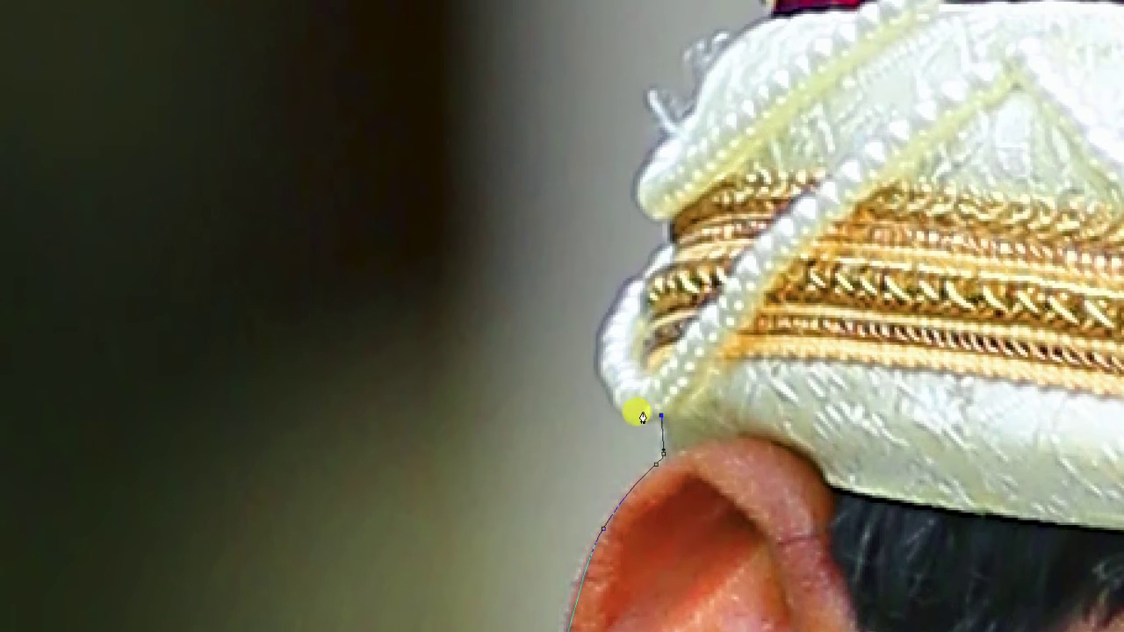
# Step: Trace anchors along the turban's left edge and red band
pyautogui.click(635, 410)
pyautogui.click(610, 334)
pyautogui.click(660, 251)
pyautogui.scroll(2, 660, 255)
pyautogui.scroll(1, 660, 349)
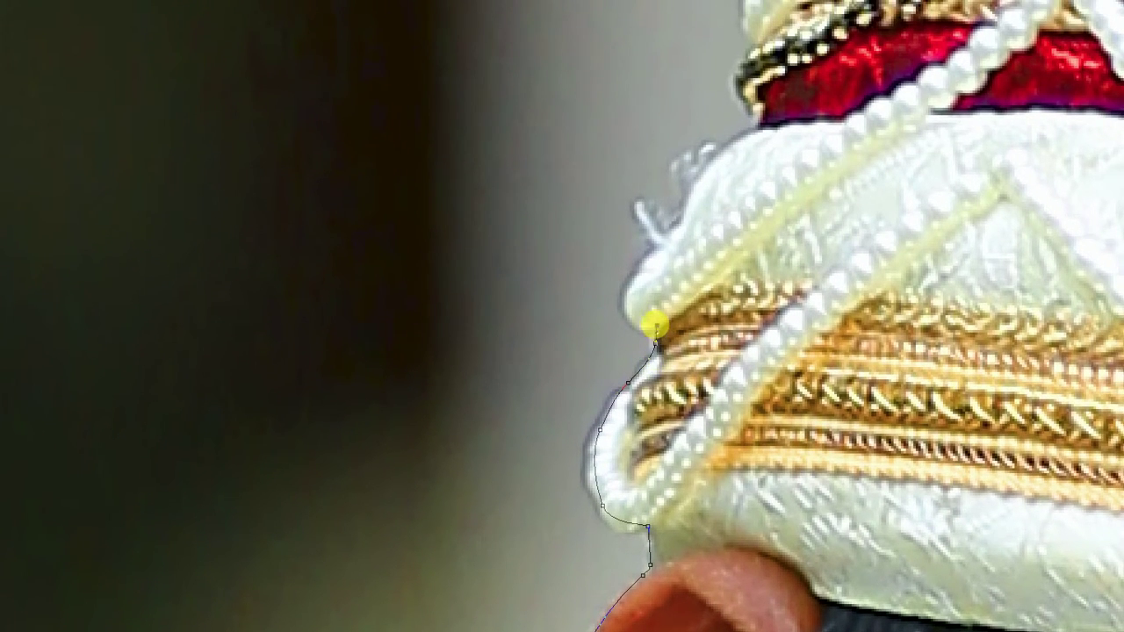
pyautogui.click(654, 322)
pyautogui.click(648, 253)
pyautogui.click(685, 206)
pyautogui.scroll(5, 632, 317)
pyautogui.click(658, 312)
pyautogui.click(682, 299)
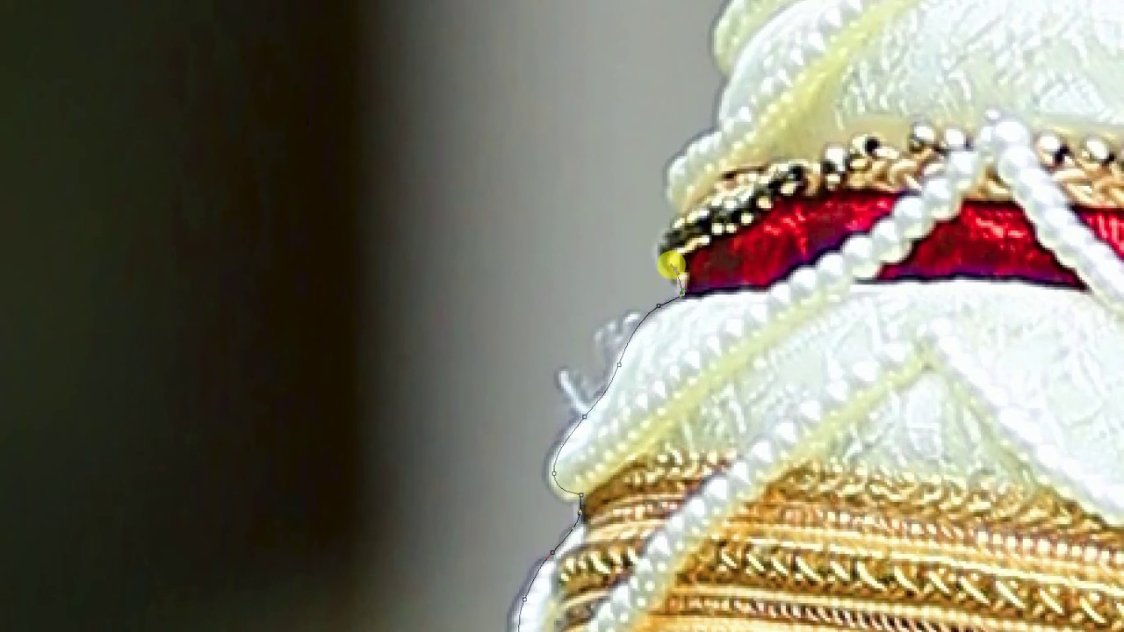
pyautogui.click(659, 253)
pyautogui.click(676, 195)
pyautogui.scroll(4, 685, 158)
# Step: Continue the path along the turban's white edge and side up to its top
pyautogui.click(659, 272)
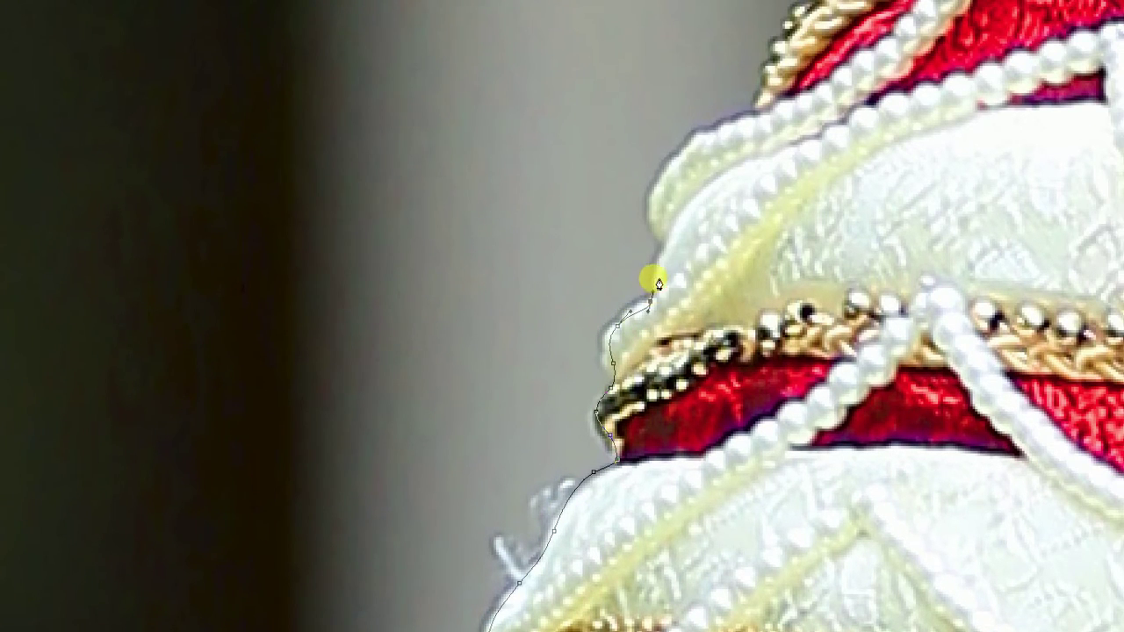
pyautogui.click(659, 197)
pyautogui.scroll(4, 656, 196)
pyautogui.click(632, 325)
pyautogui.click(688, 302)
pyautogui.click(757, 181)
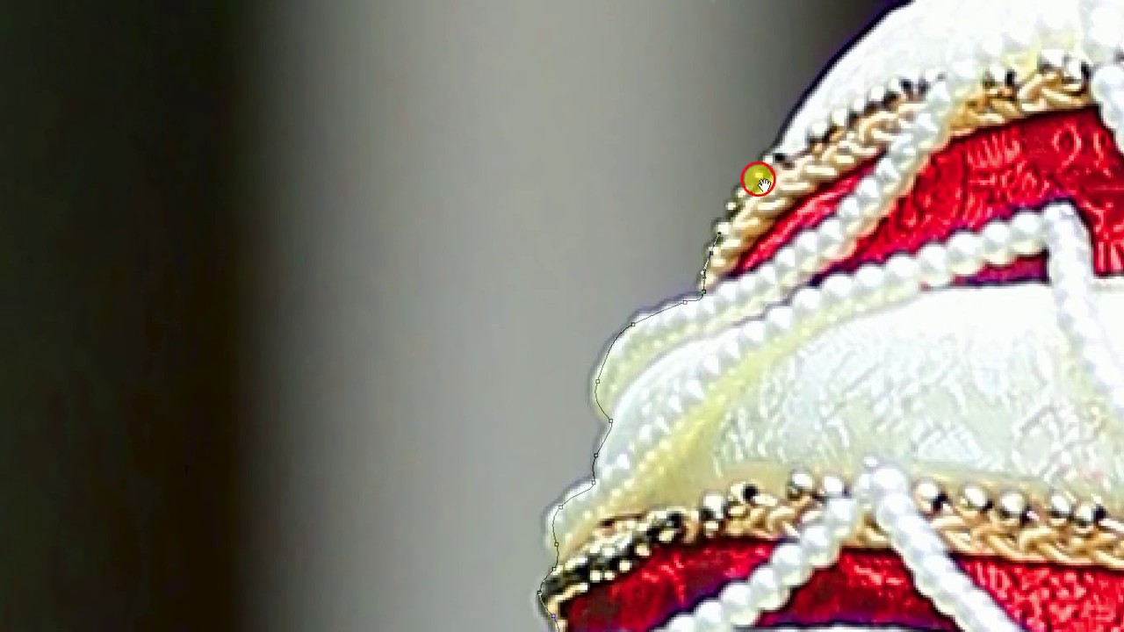
pyautogui.scroll(4, 757, 181)
pyautogui.click(665, 326)
pyautogui.scroll(4, 635, 272)
pyautogui.click(841, 201)
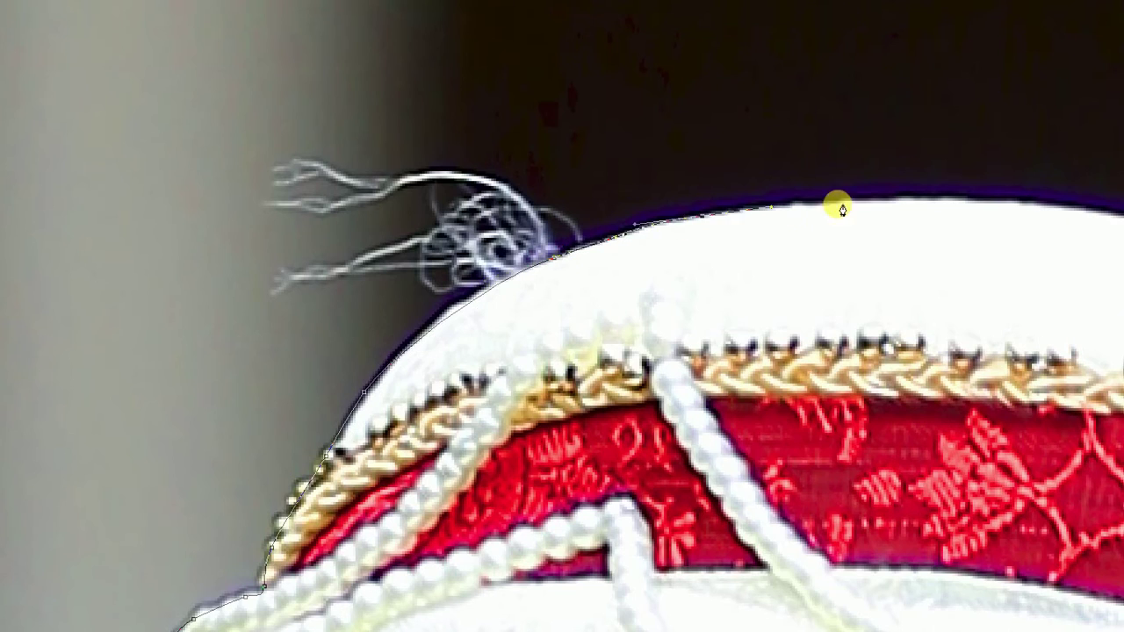
# Step: Trace the path across the turban's top edge
pyautogui.hscroll(4, 841, 201)
pyautogui.click(452, 180)
pyautogui.click(576, 194)
pyautogui.click(700, 208)
pyautogui.click(826, 257)
pyautogui.click(896, 281)
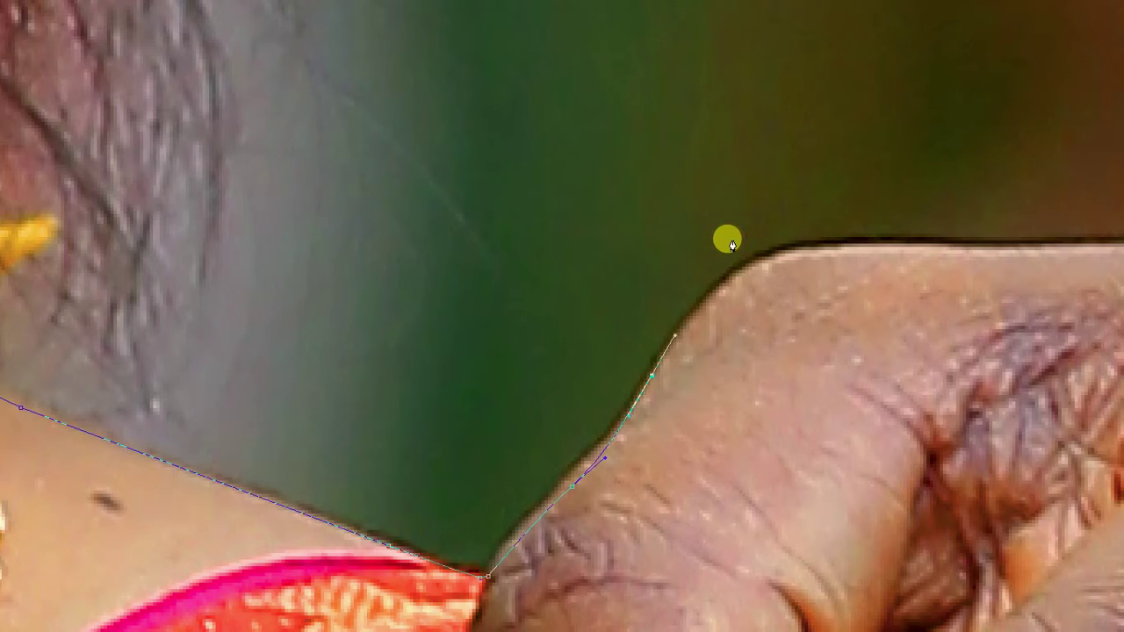
# Step: Trace the path around the clasped hand's top edge, knuckle and fingers
pyautogui.click(768, 293)
pyautogui.hscroll(4, 768, 293)
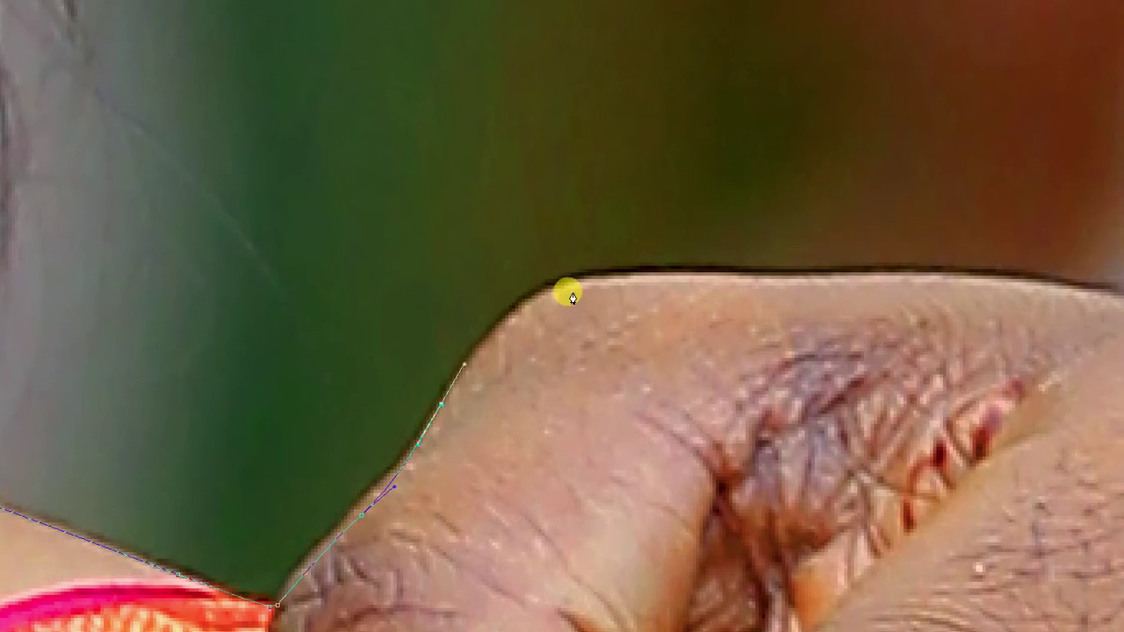
pyautogui.click(718, 279)
pyautogui.click(898, 304)
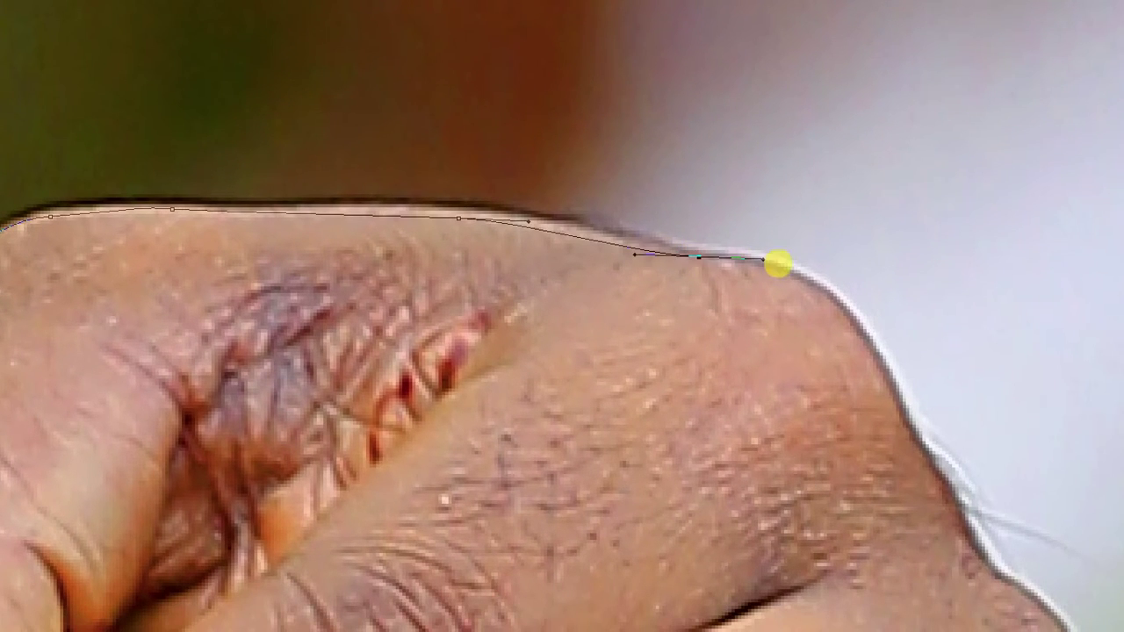
pyautogui.moveTo(834, 307); pyautogui.dragTo(868, 344)
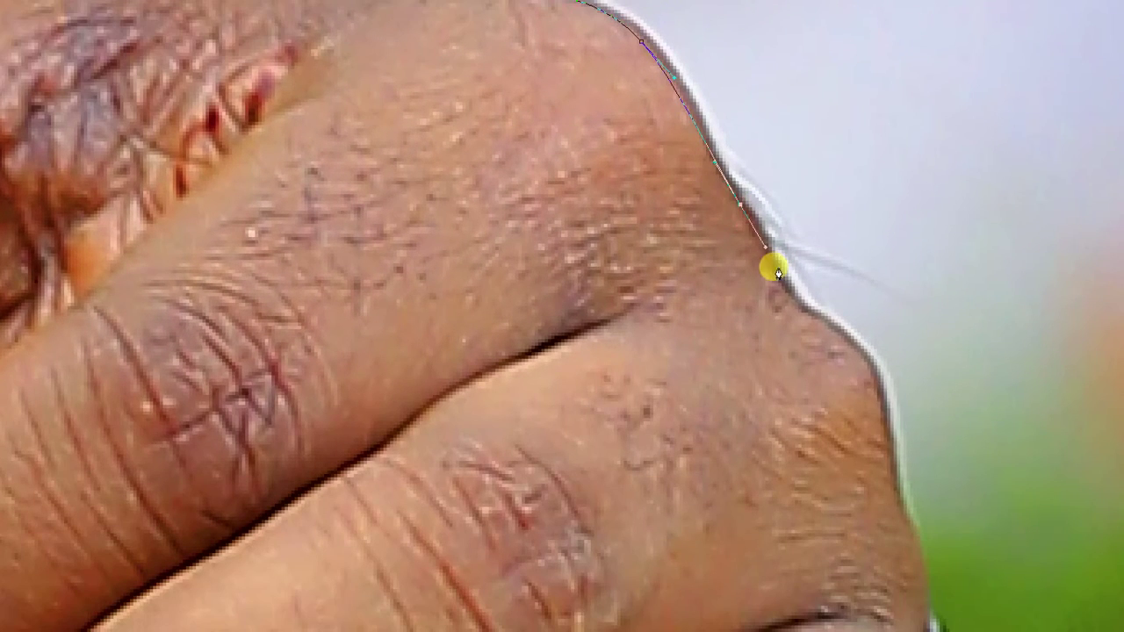
pyautogui.click(819, 326)
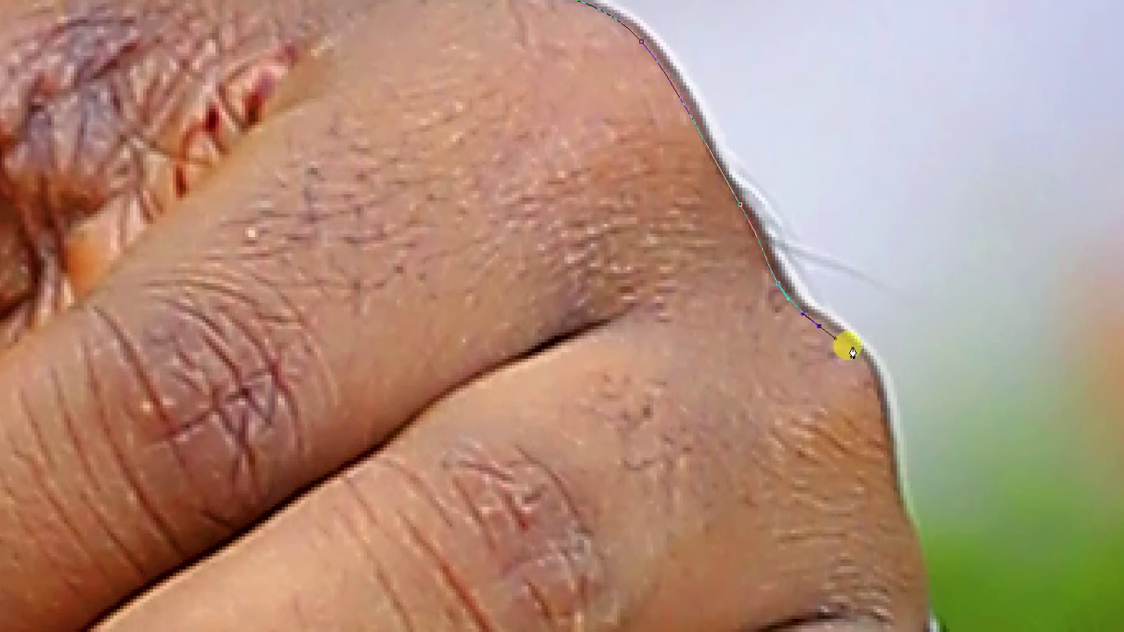
pyautogui.click(892, 460)
pyautogui.click(840, 294)
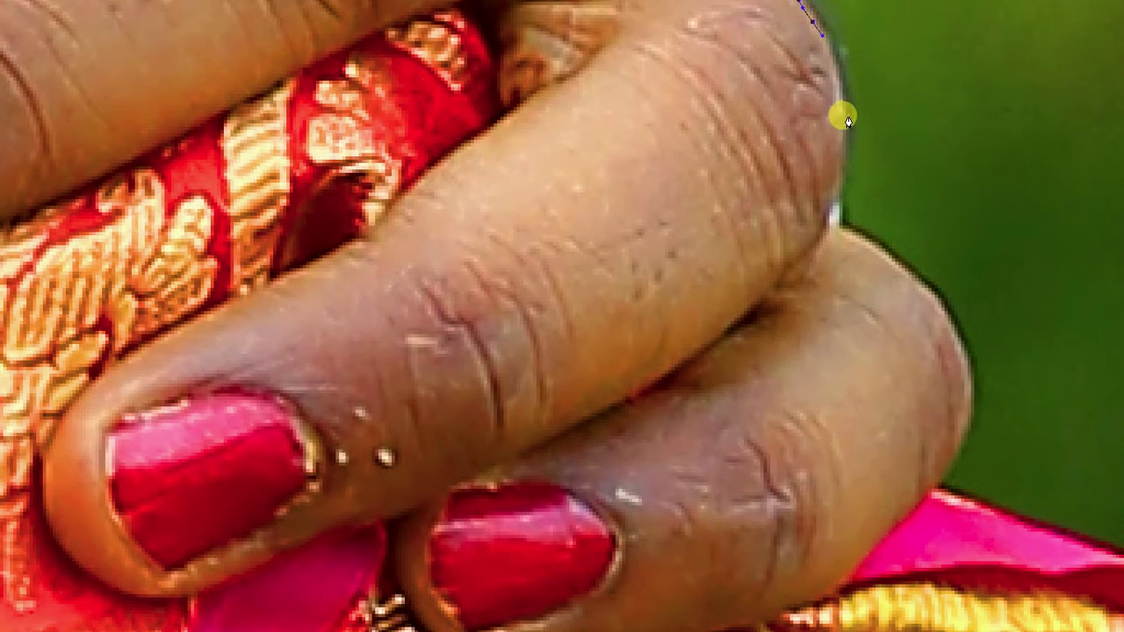
pyautogui.click(844, 191)
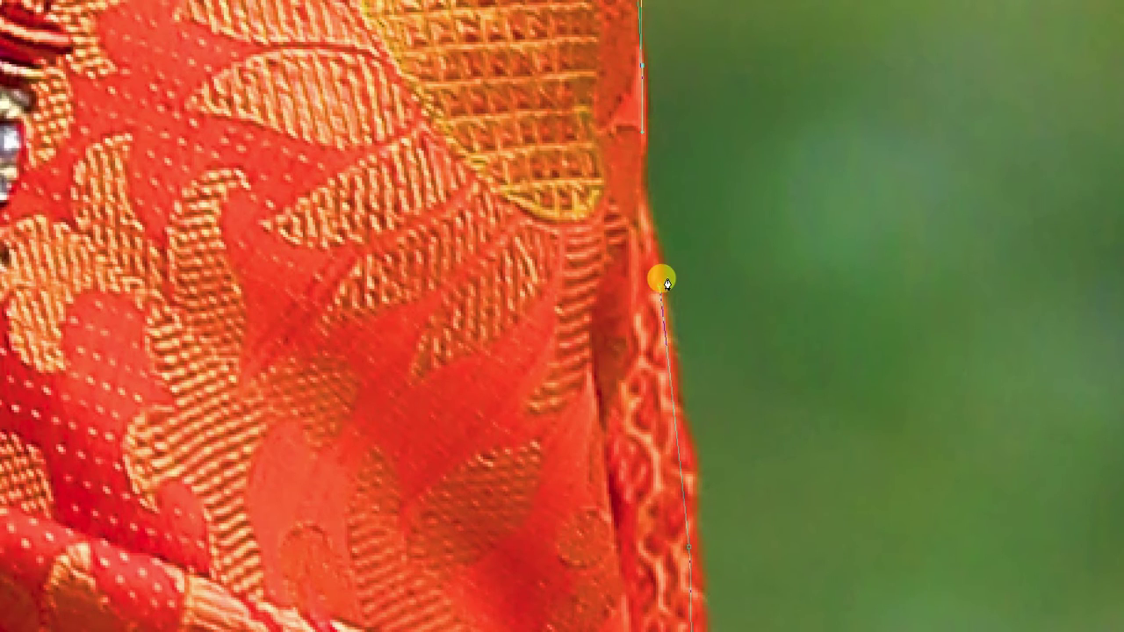
# Step: Convert the couple's traced pen path into a selection with Make Selection
pyautogui.rightClick(528, 231)
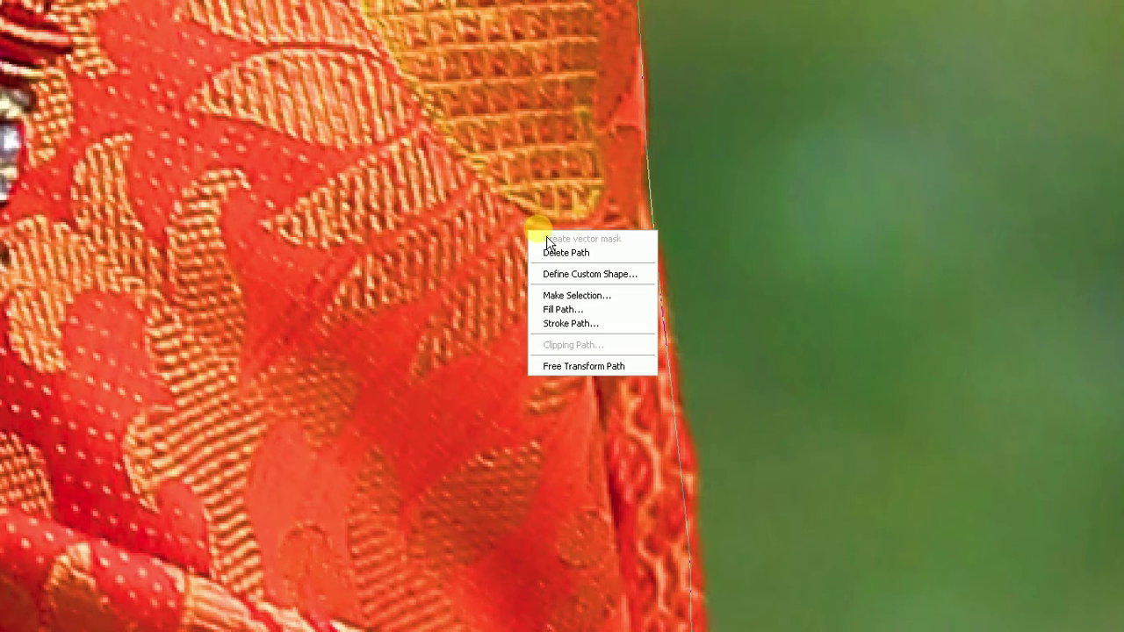
pyautogui.click(626, 303)
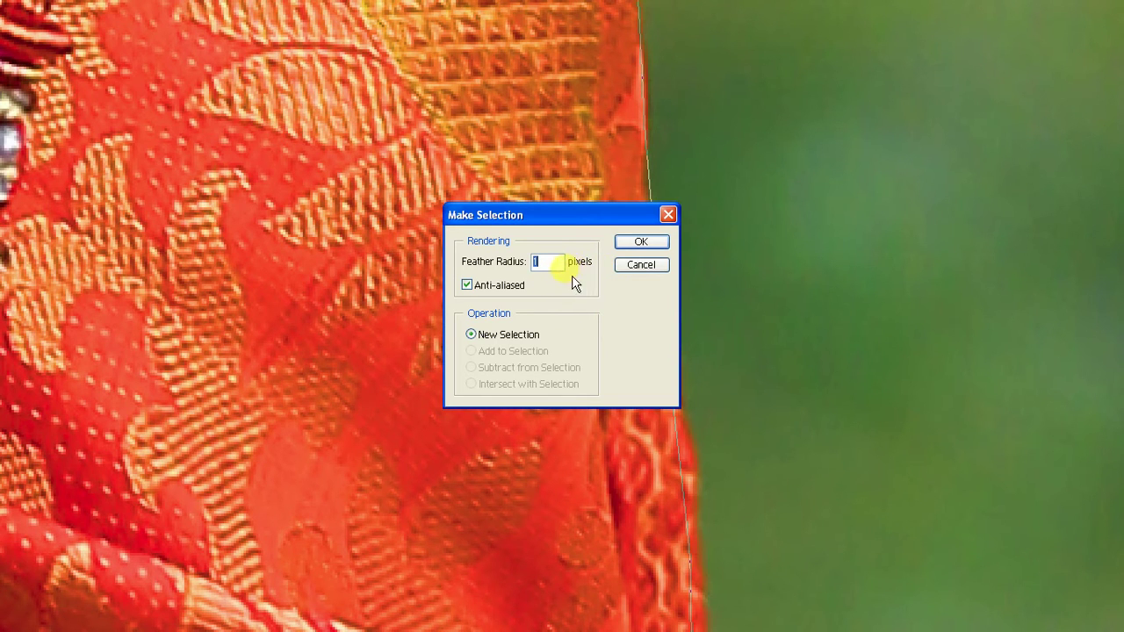
pyautogui.click(638, 246)
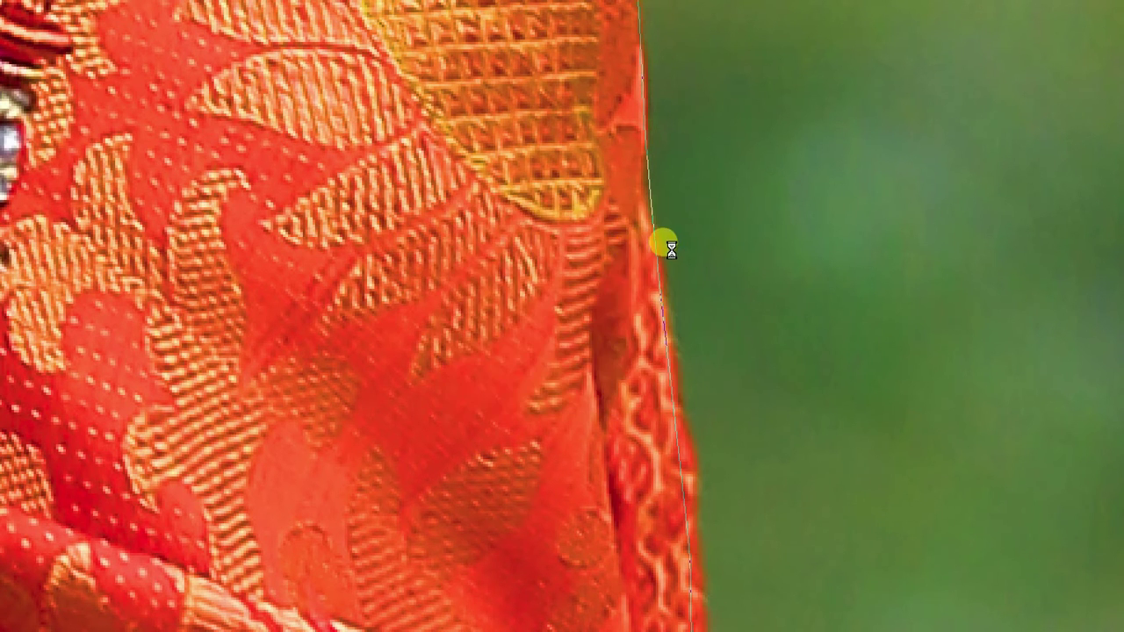
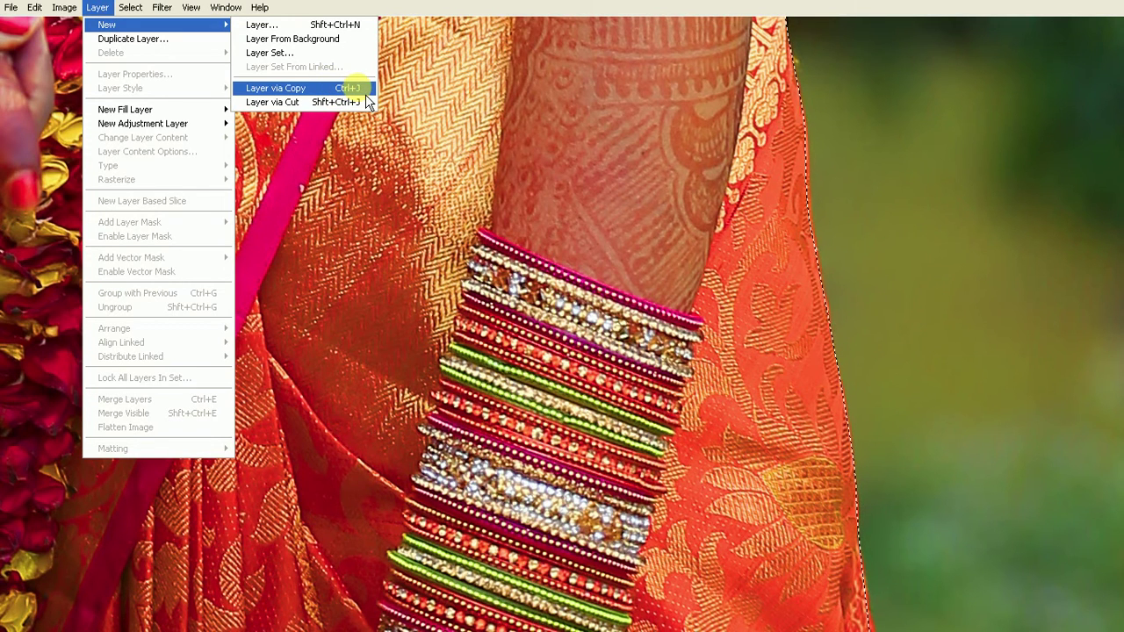
# Step: Copy the selected couple onto a new Layer 1 with Layer via Copy
pyautogui.click(367, 92)
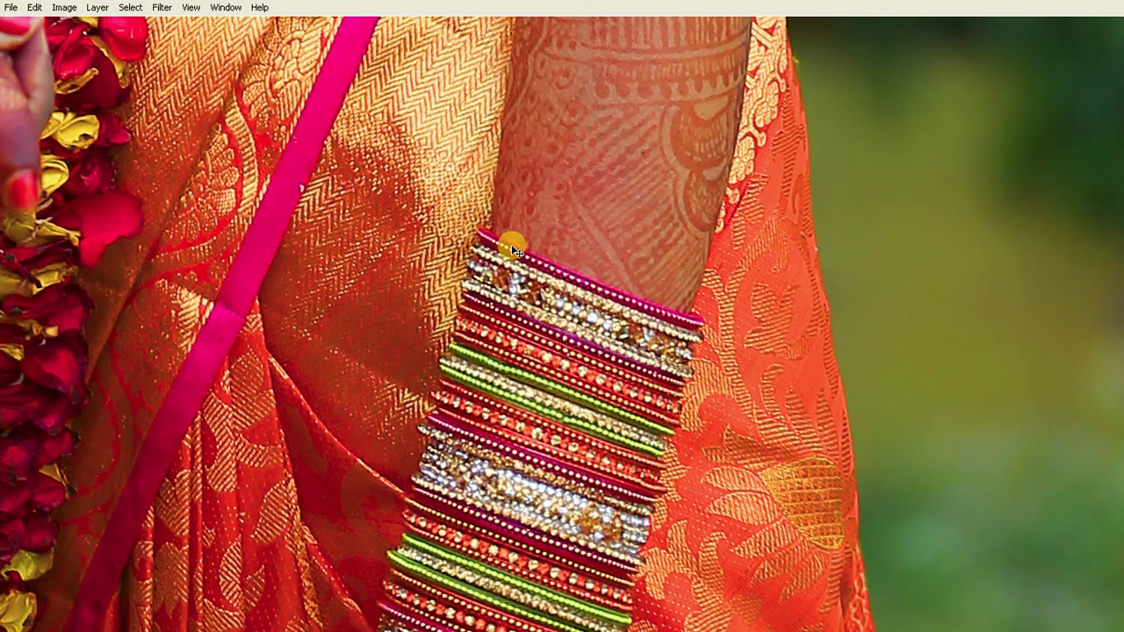
pyautogui.press('super')
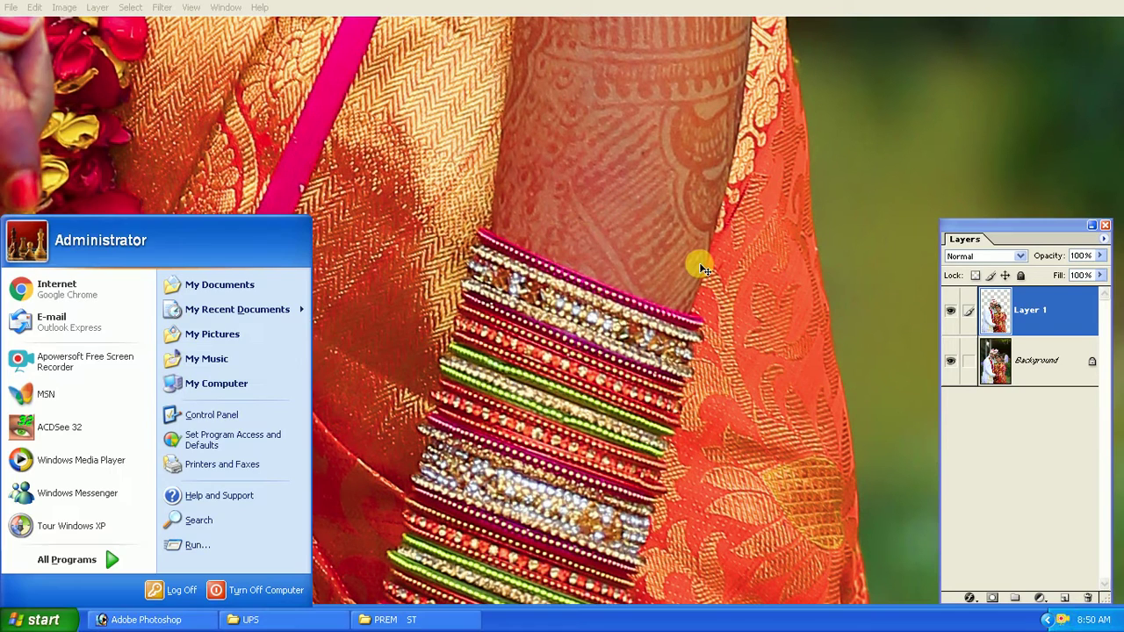
pyautogui.click(1032, 244)
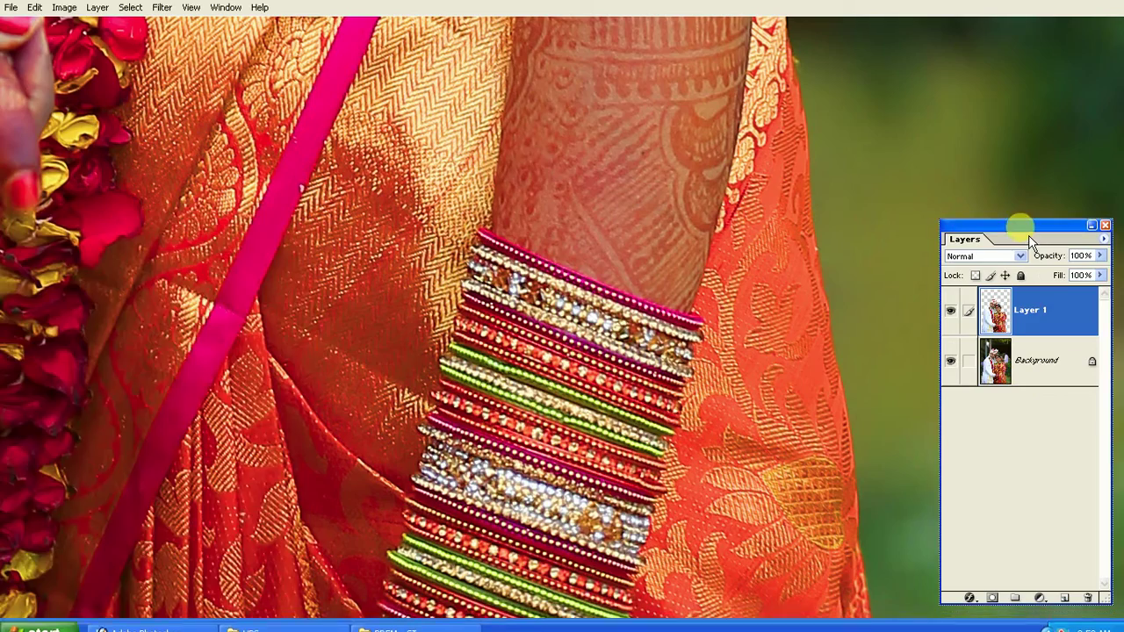
# Step: Toggle the Background's visibility and zoom out to check the couple cutout
pyautogui.click(951, 361)
pyautogui.hotkey('ctrl', '0')
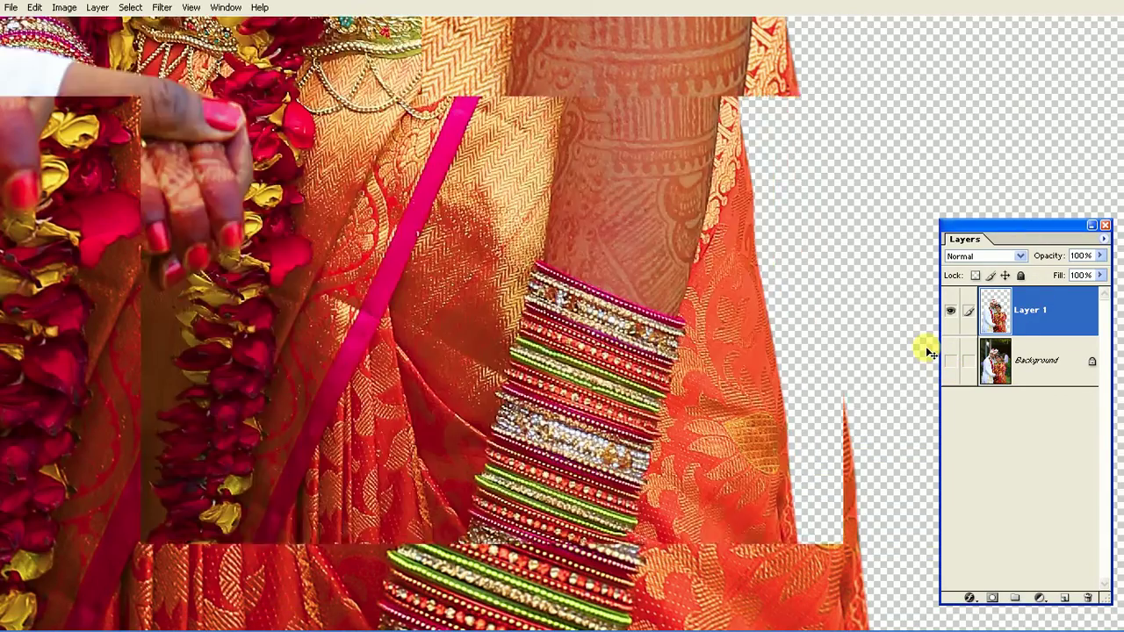
pyautogui.hotkey('ctrl', '-')
pyautogui.hotkey('ctrl', '-')
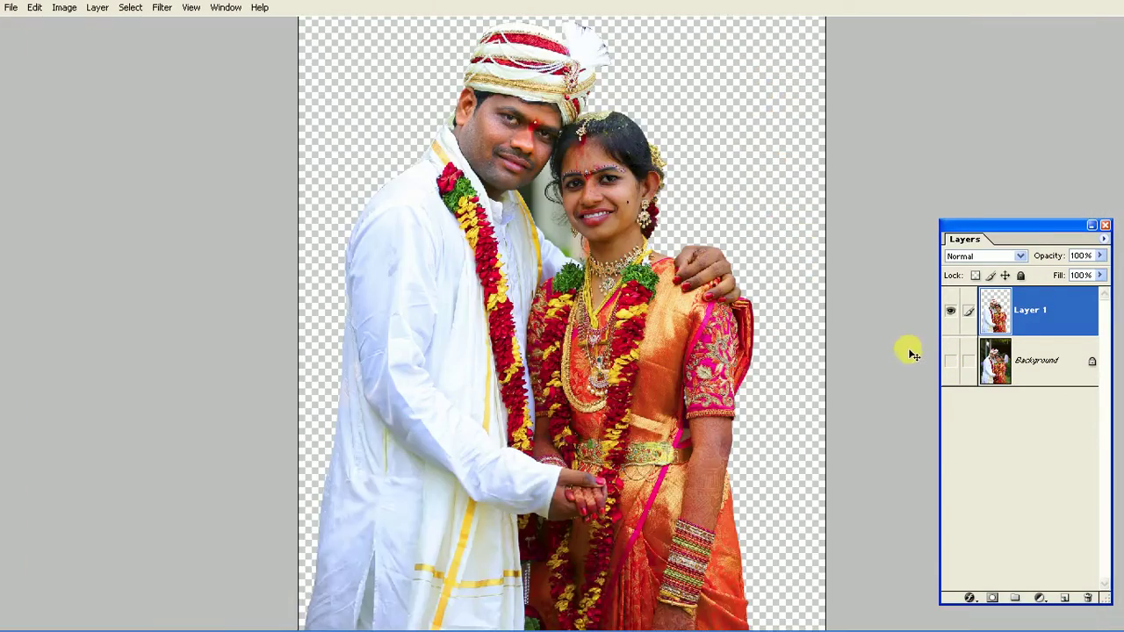
pyautogui.click(951, 362)
pyautogui.click(953, 363)
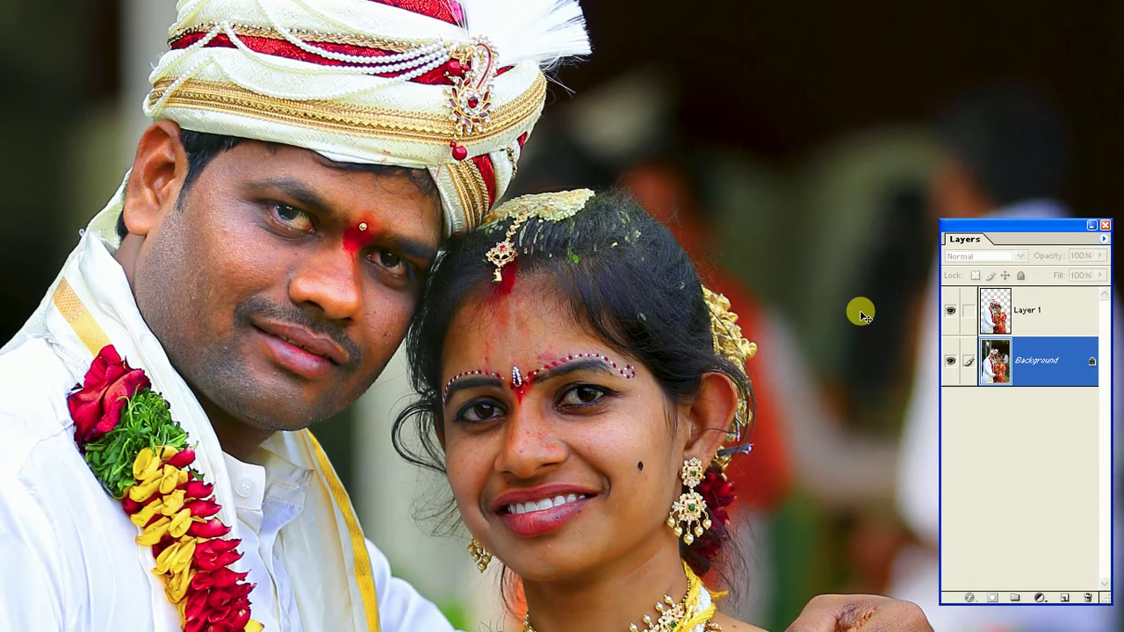
# Step: Outline the bride's head loosely with the Polygonal Lasso, from the man's cheek around her right side
pyautogui.hotkey('alt', 'w')
pyautogui.click(237, 307)
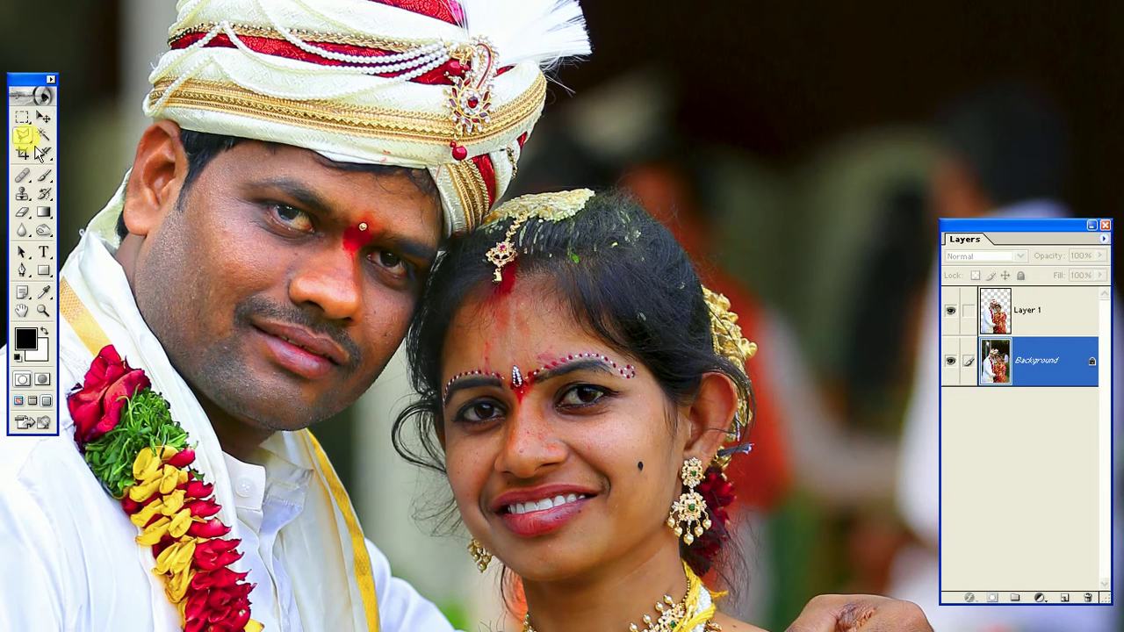
pyautogui.click(361, 447)
pyautogui.click(360, 334)
pyautogui.click(408, 220)
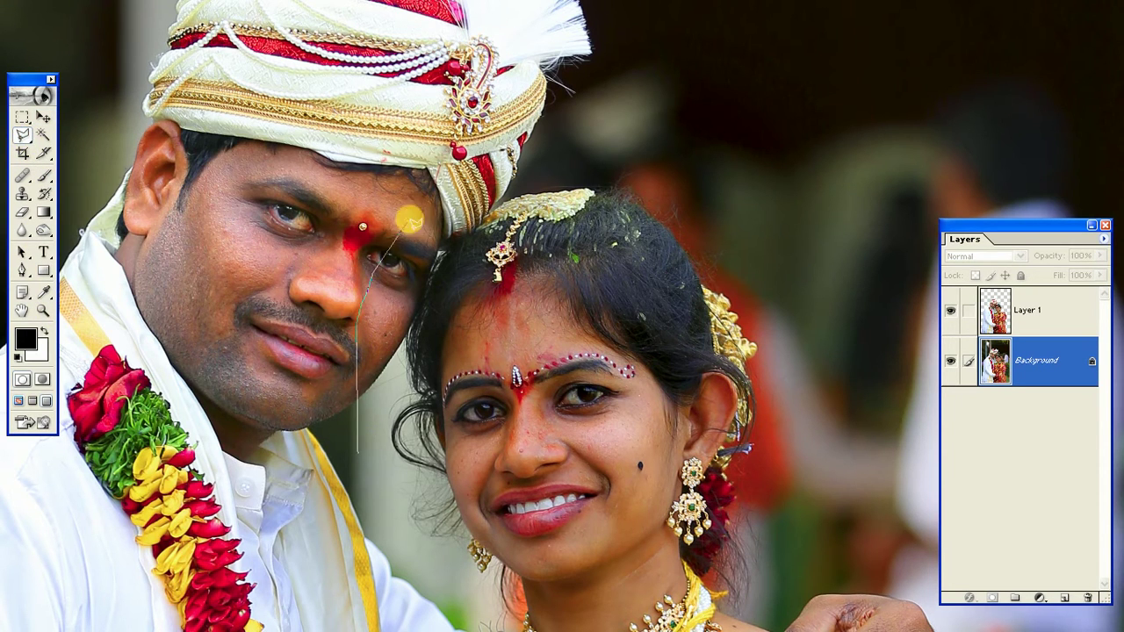
pyautogui.click(624, 155)
pyautogui.click(777, 277)
pyautogui.moveTo(805, 433); pyautogui.dragTo(808, 207)
pyautogui.click(797, 377)
pyautogui.click(382, 327)
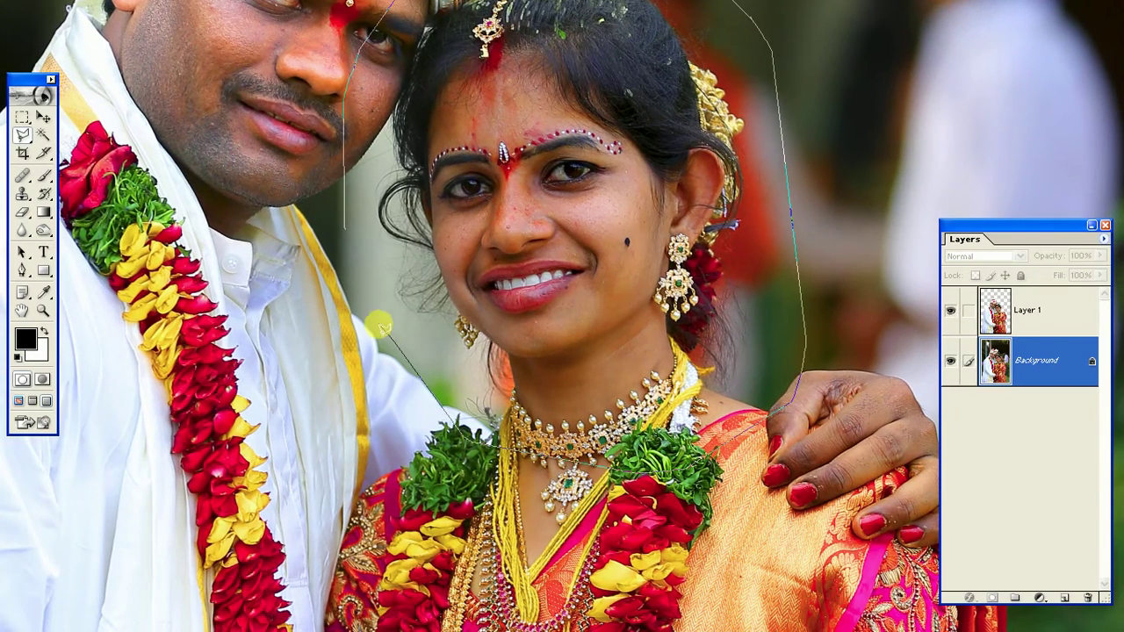
pyautogui.doubleClick(382, 327)
pyautogui.moveTo(479, 305); pyautogui.dragTo(447, 368)
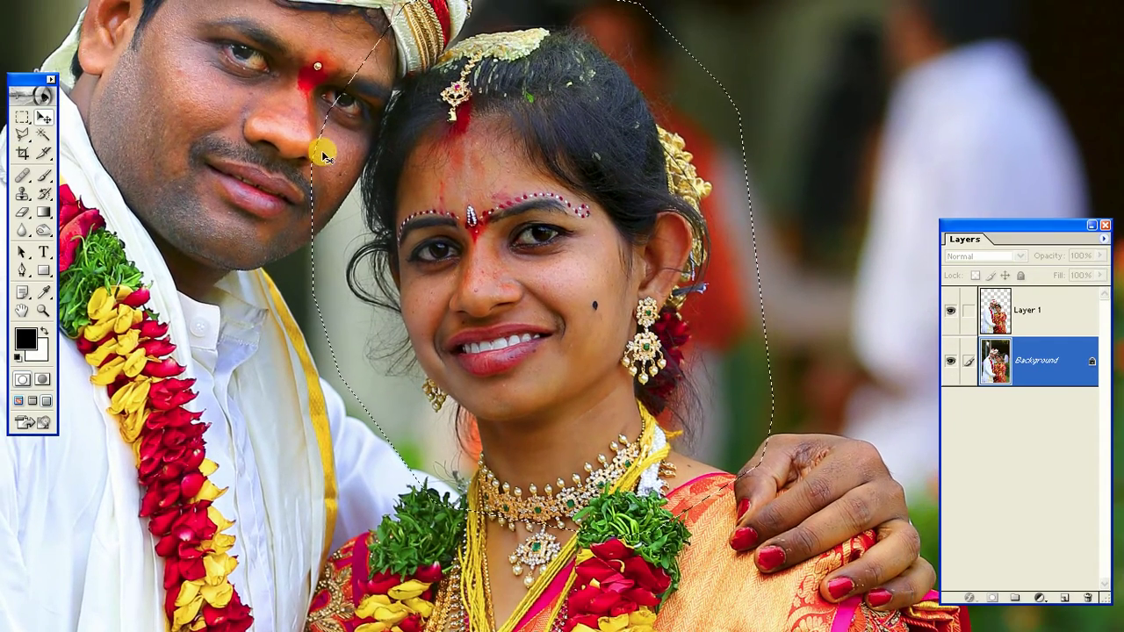
pyautogui.press('f')
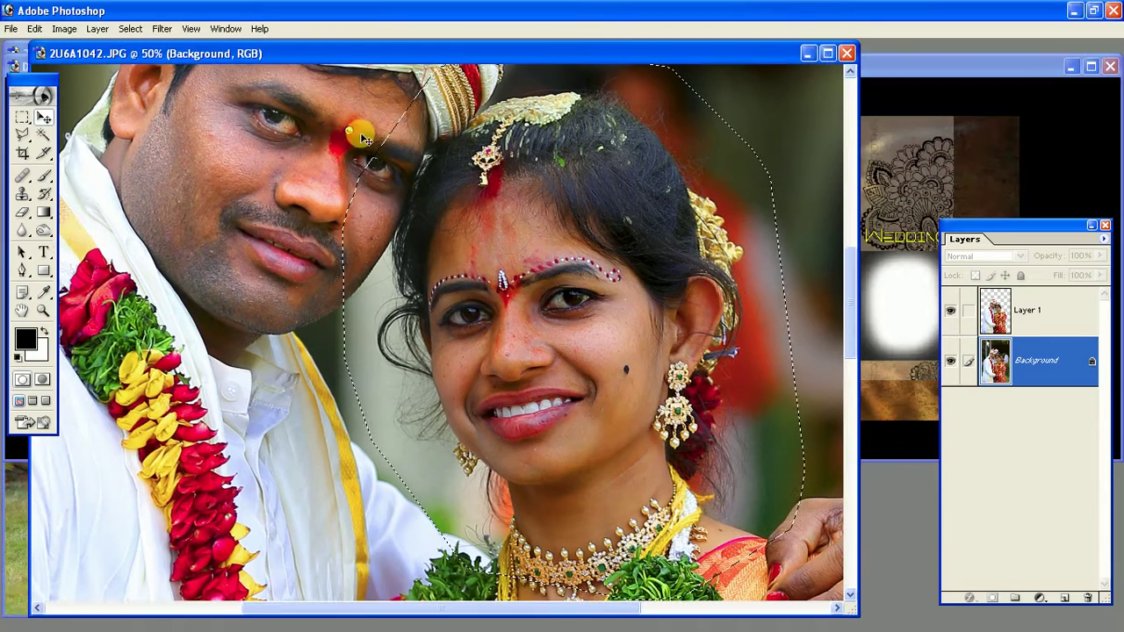
# Step: Copy the outlined area onto a new Layer 2, then select the Background layer
pyautogui.click(65, 29)
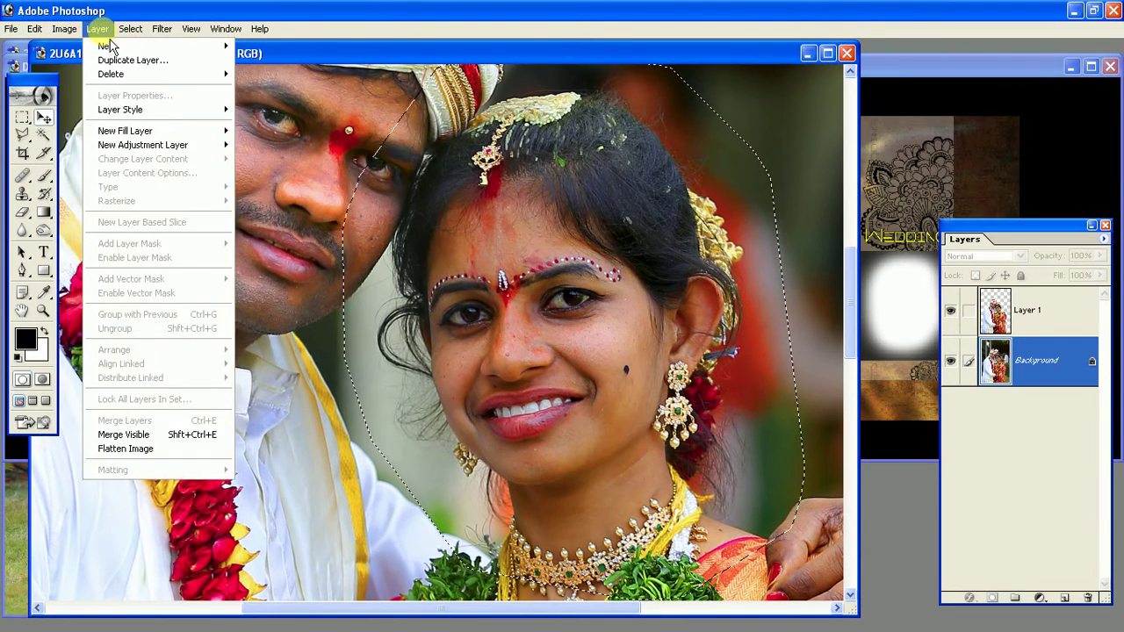
pyautogui.click(110, 46)
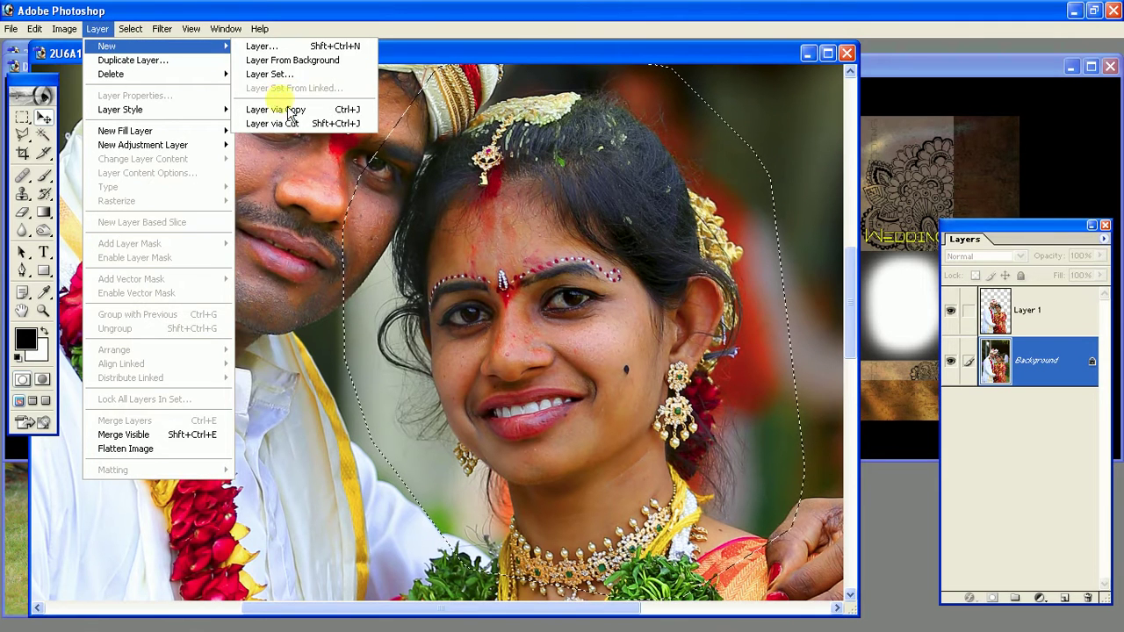
pyautogui.click(290, 111)
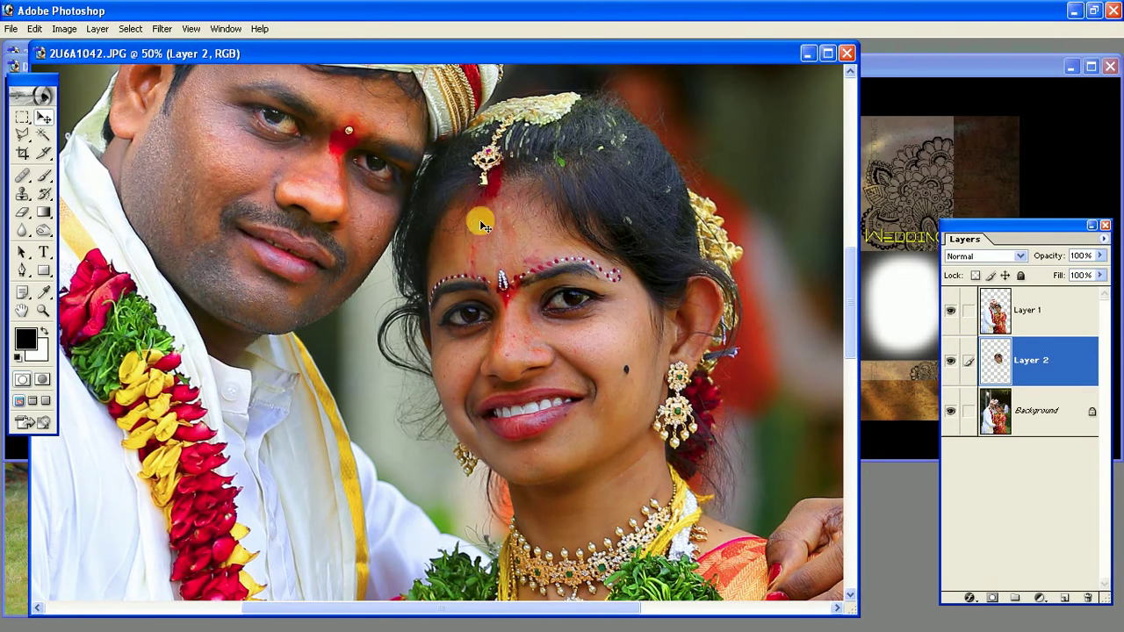
pyautogui.click(1024, 428)
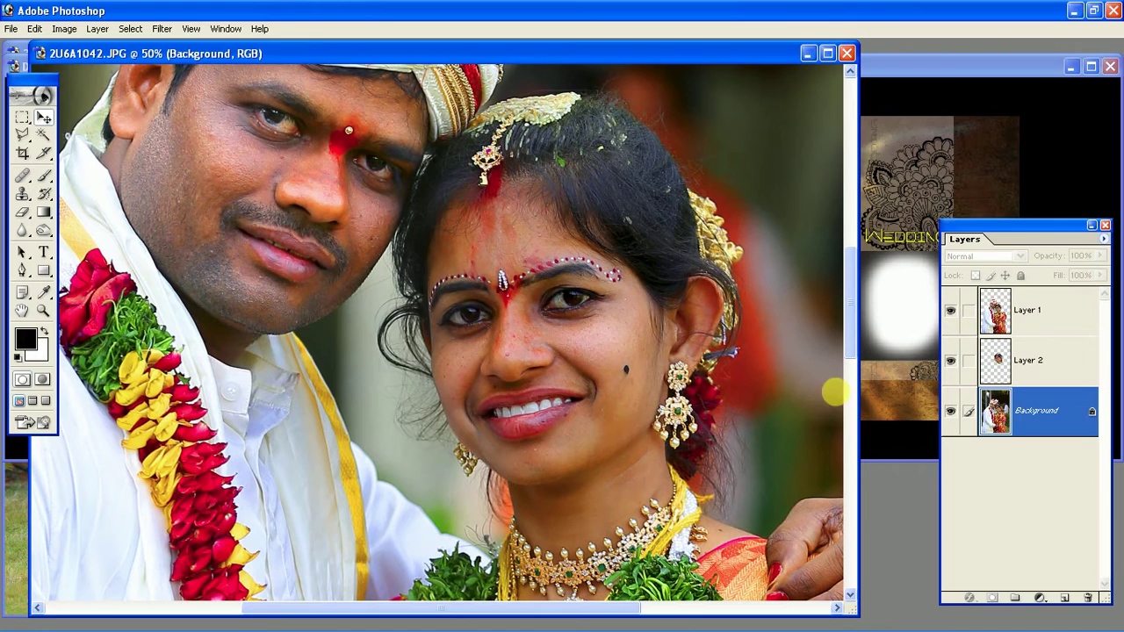
# Step: Create Layer 3 above Background and fill it with a dark green sampled from the photo
pyautogui.press('Return')
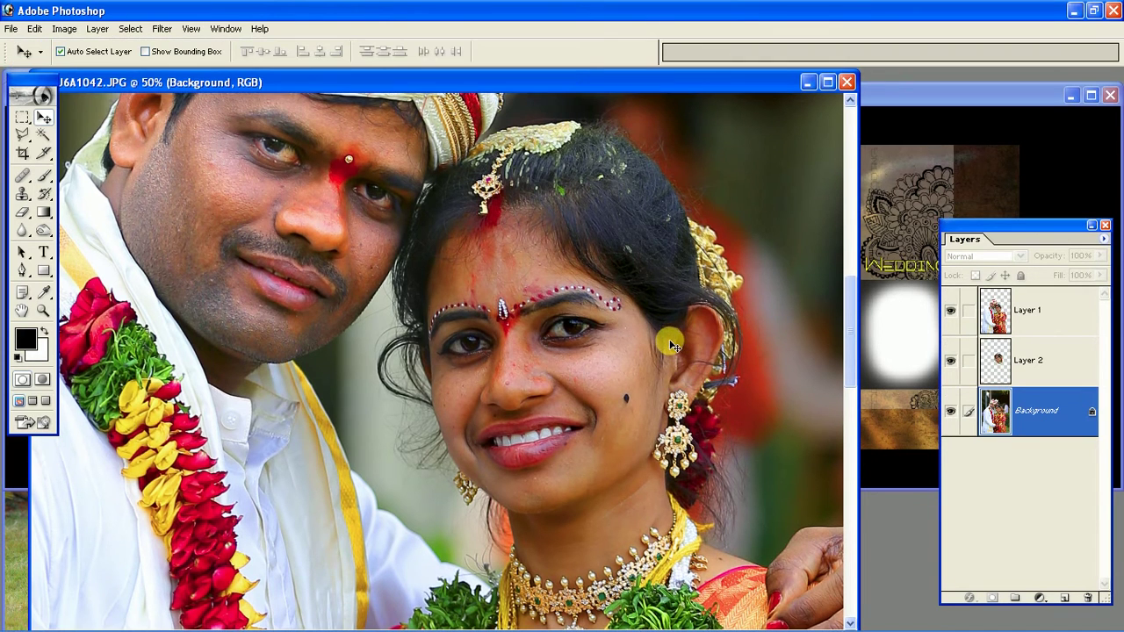
pyautogui.press('Tab')
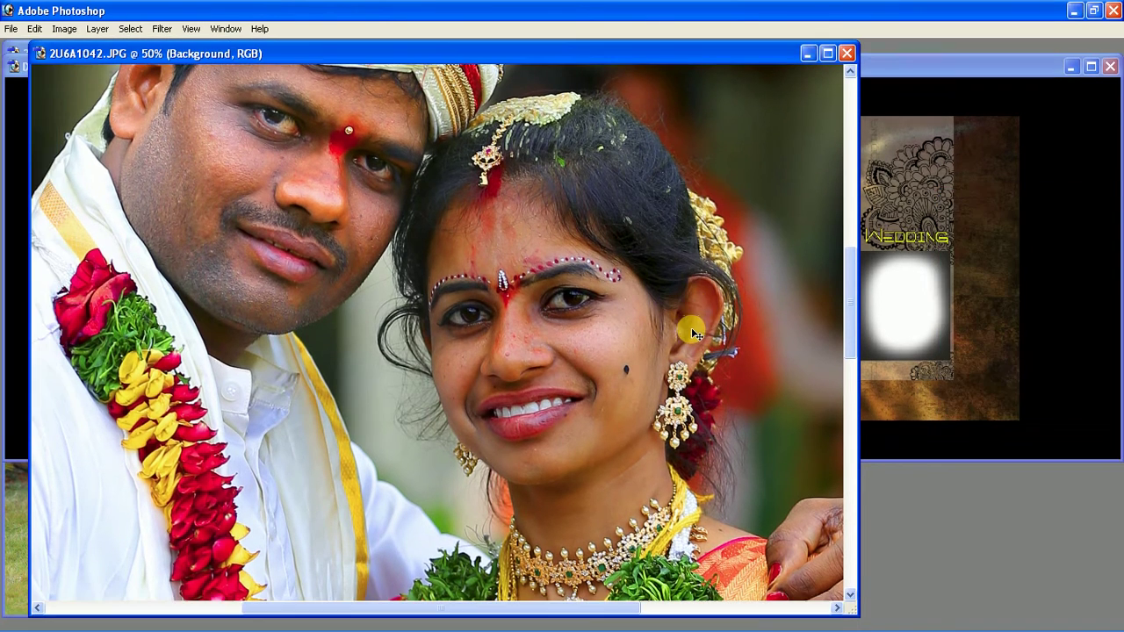
pyautogui.press('Tab')
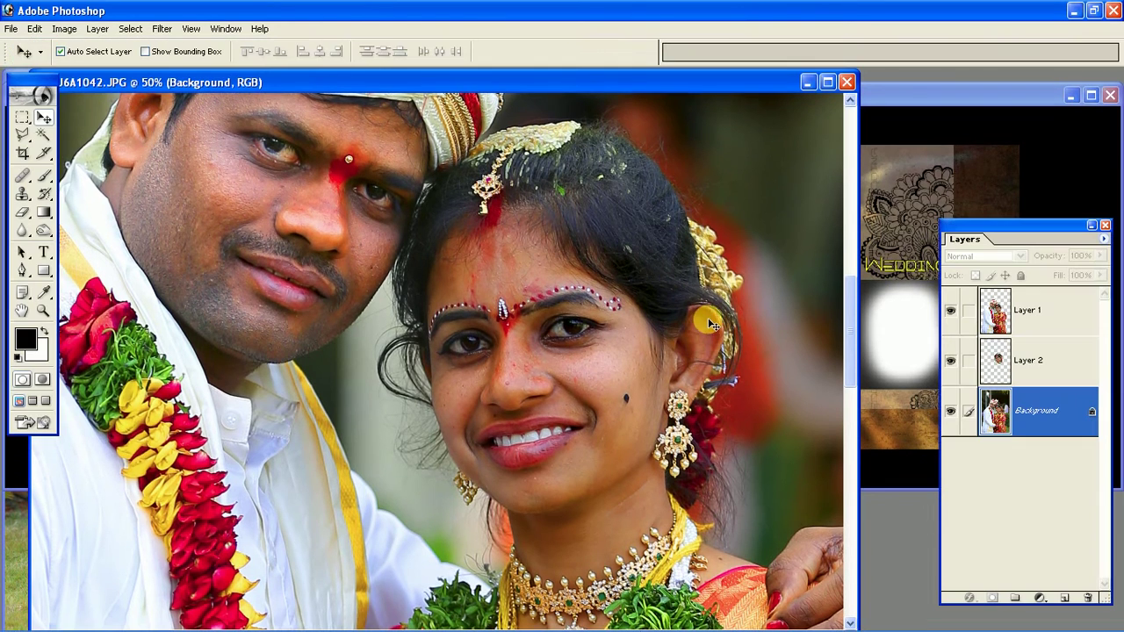
pyautogui.press('f')
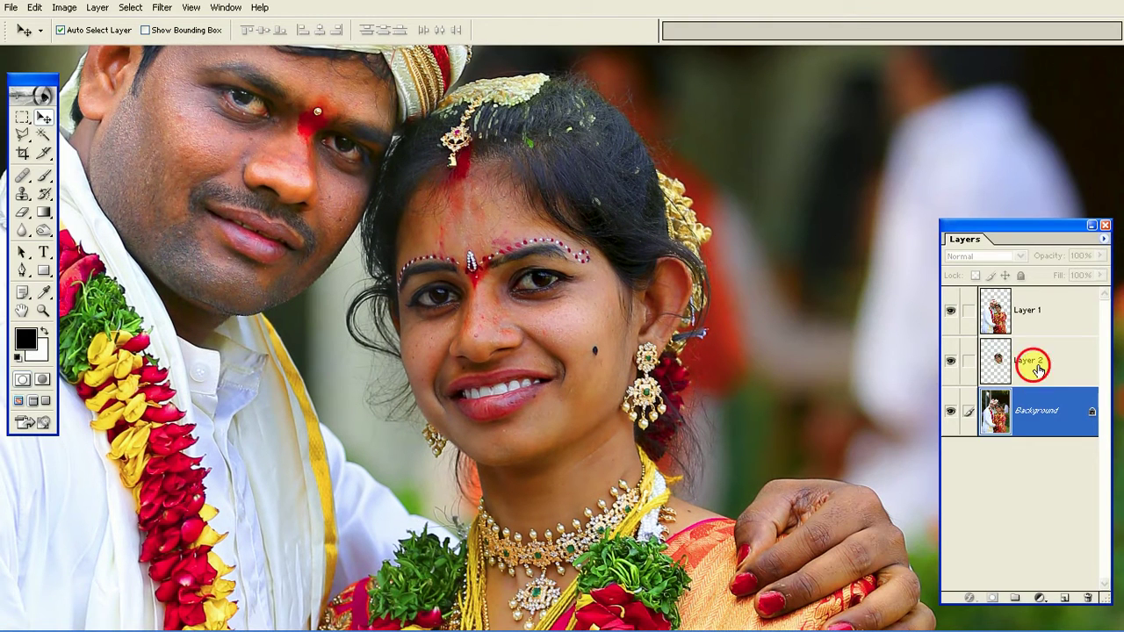
pyautogui.click(1038, 368)
pyautogui.click(1056, 429)
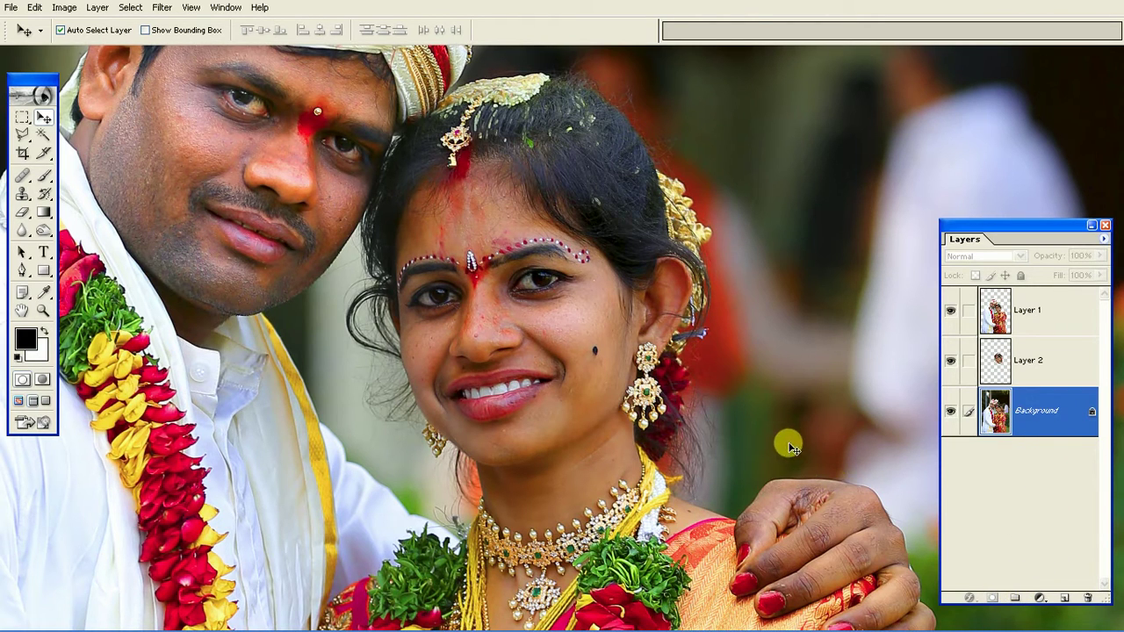
pyautogui.hotkey('ctrl', 'shift', 'n')
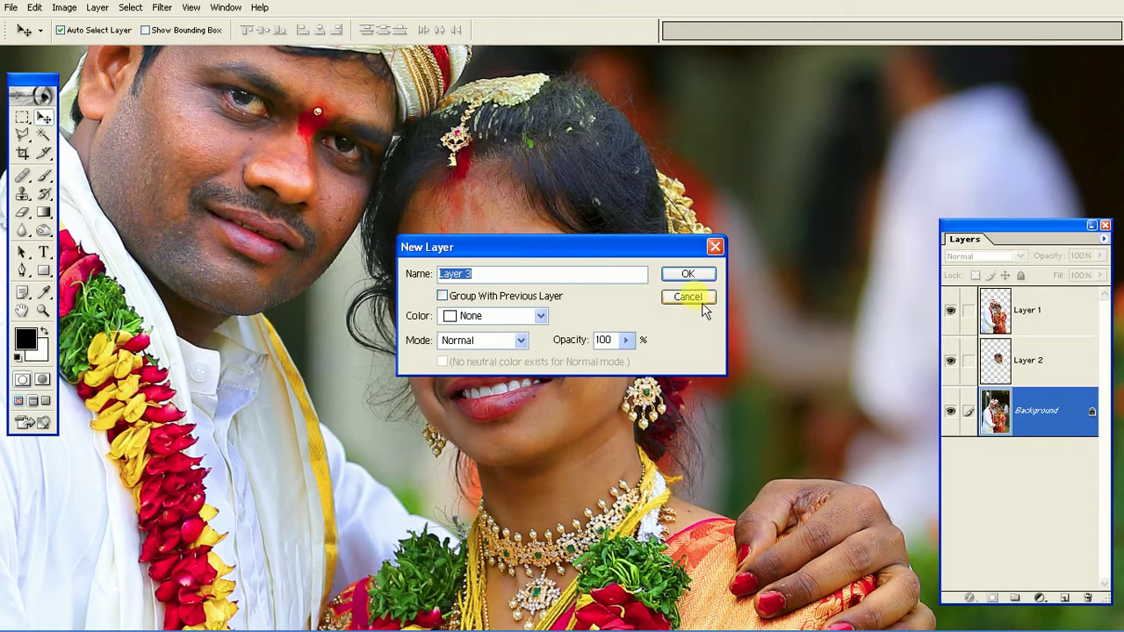
pyautogui.click(684, 273)
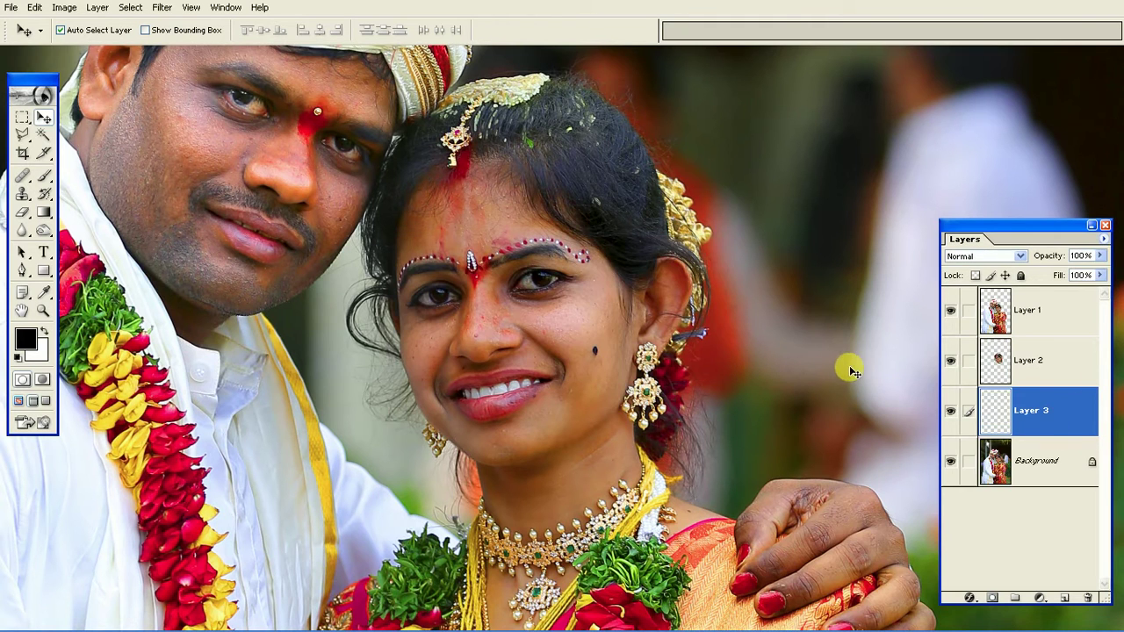
pyautogui.press('i')
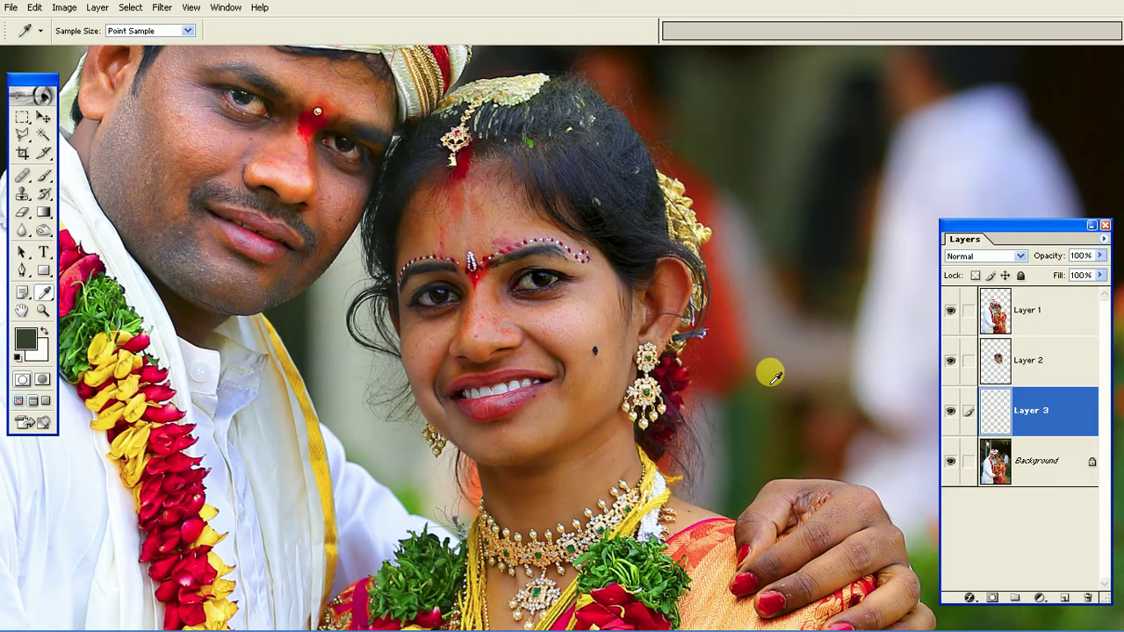
pyautogui.hotkey('alt', 'BackSpace')
# Step: Set Layer 2's blend mode to Multiply
pyautogui.click(1026, 347)
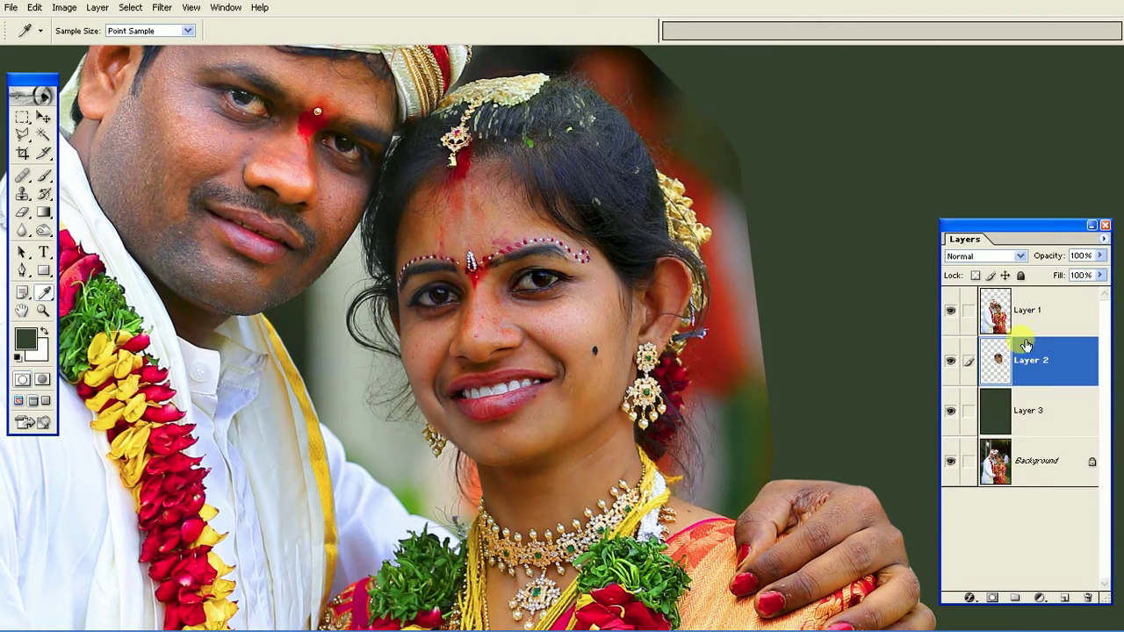
pyautogui.click(983, 255)
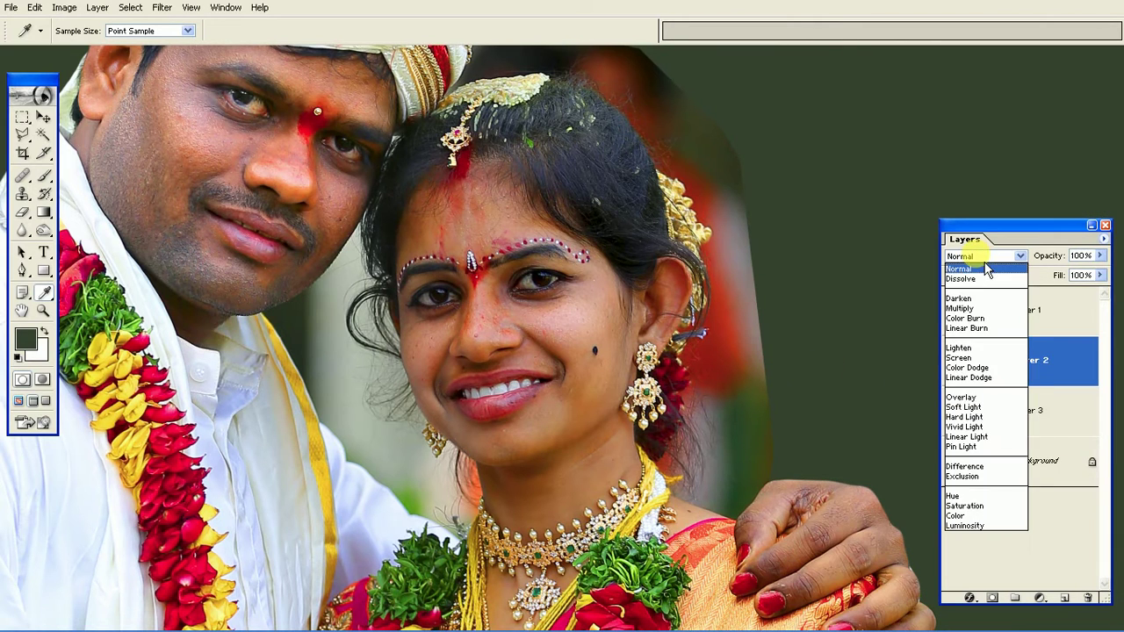
pyautogui.click(962, 308)
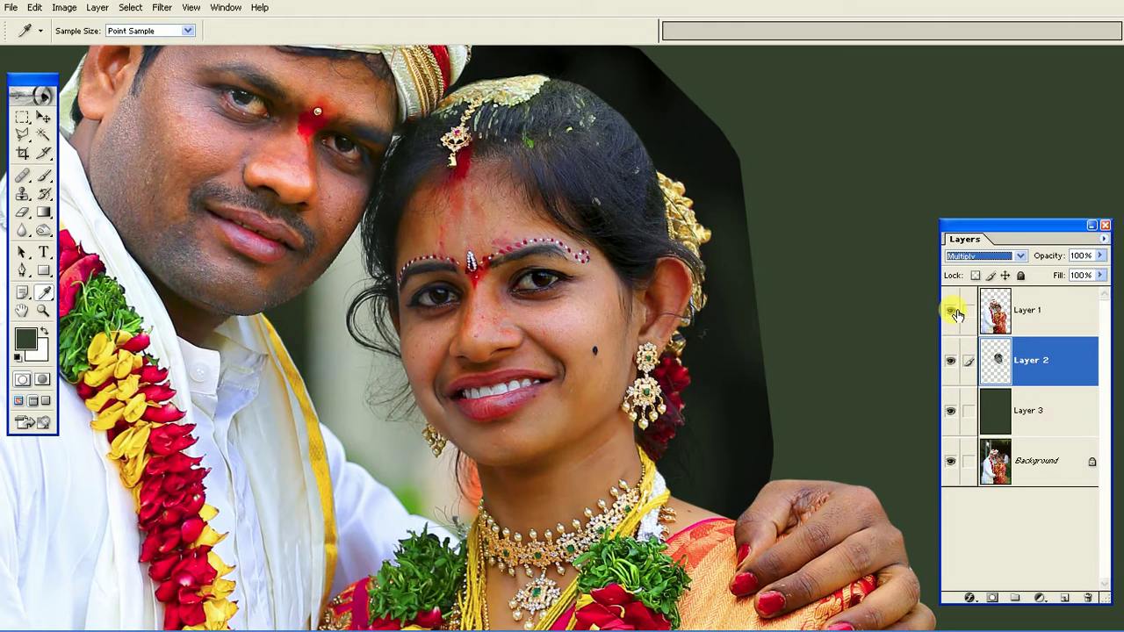
# Step: Hide Layer 1, work on Layer 2, and sample portrait tones in Curves without applying it
pyautogui.click(952, 311)
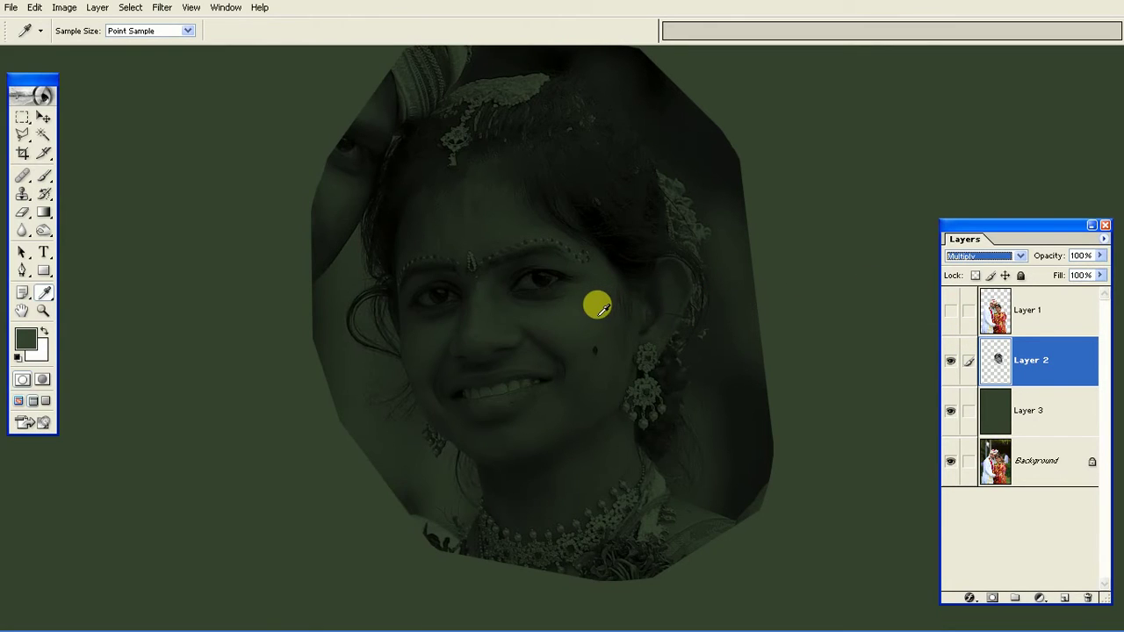
pyautogui.click(43, 117)
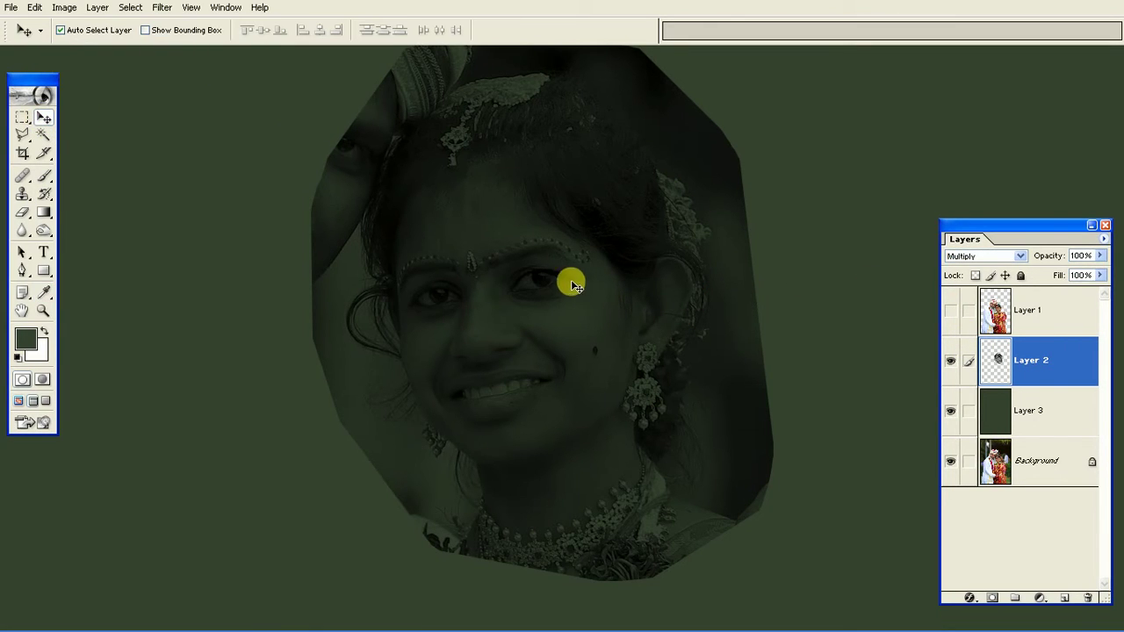
pyautogui.rightClick(571, 286)
pyautogui.click(606, 293)
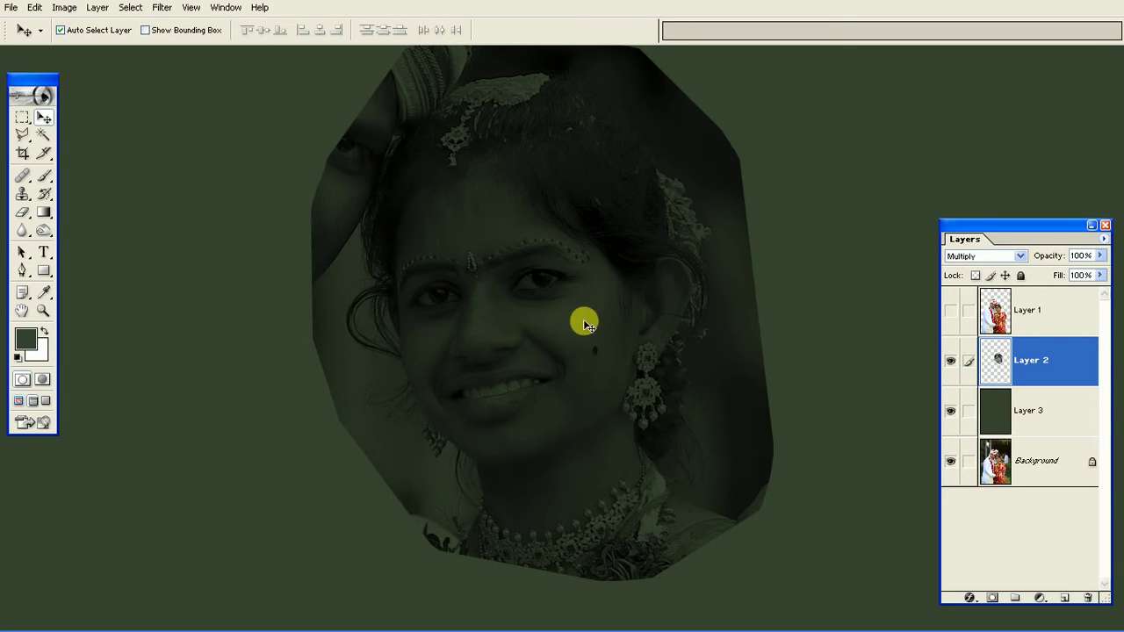
pyautogui.hotkey('ctrl', 'm')
pyautogui.moveTo(577, 173); pyautogui.dragTo(779, 144)
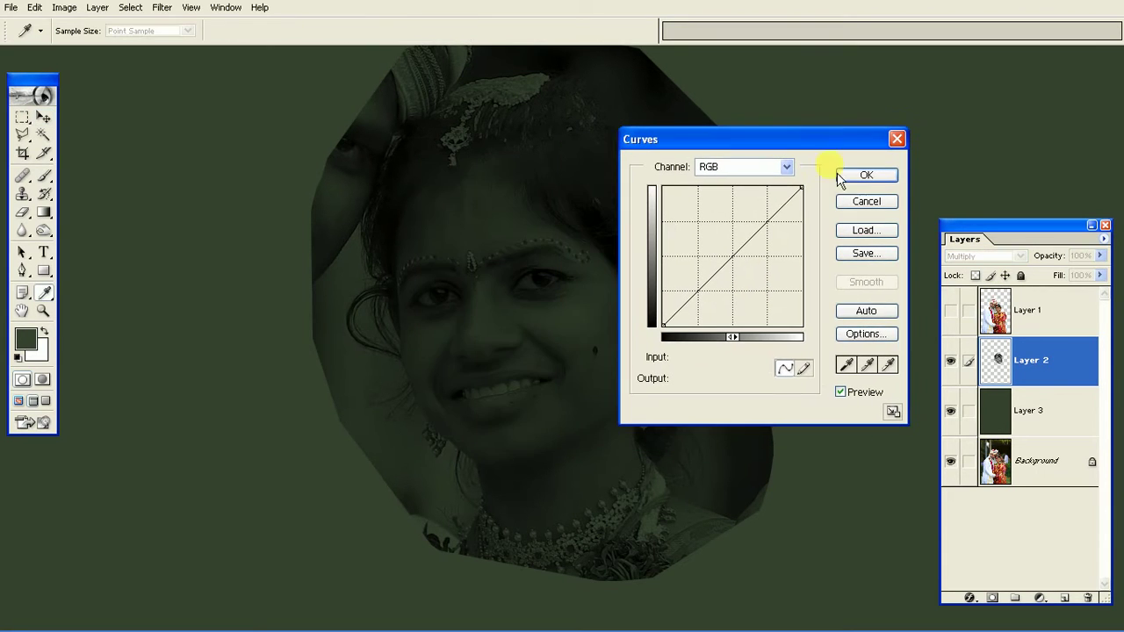
pyautogui.click(889, 364)
pyautogui.click(347, 365)
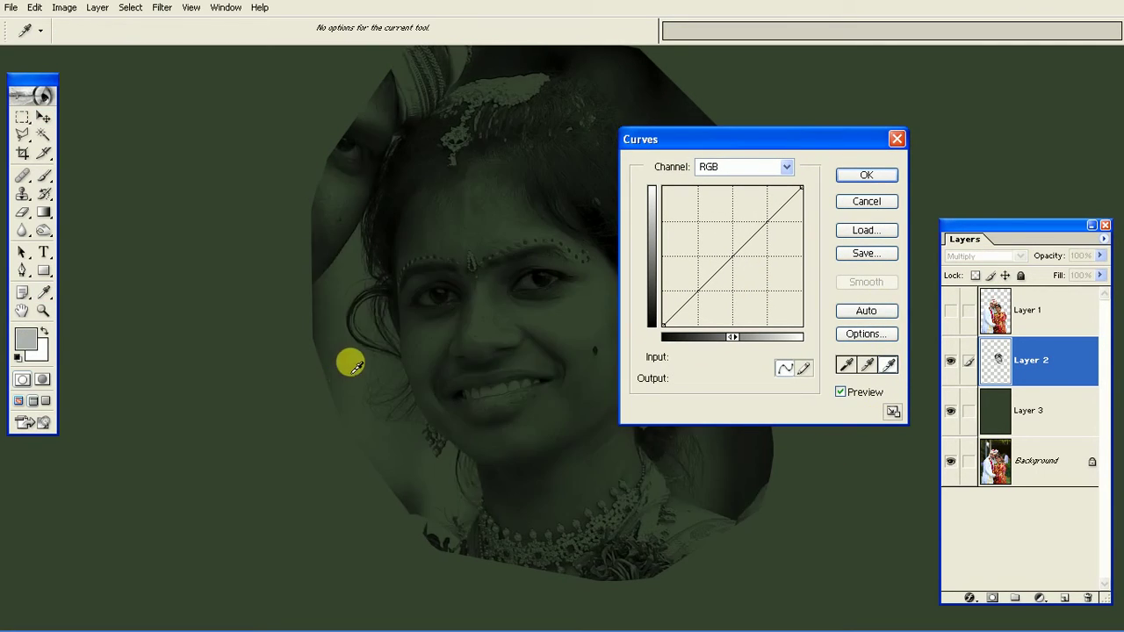
pyautogui.click(409, 429)
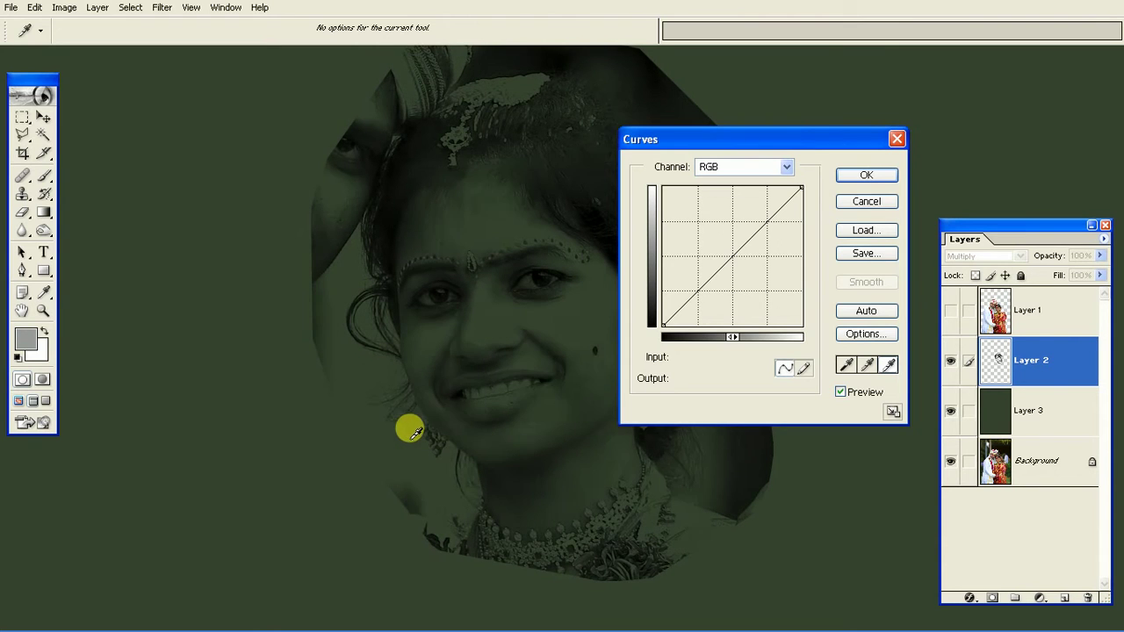
pyautogui.click(867, 175)
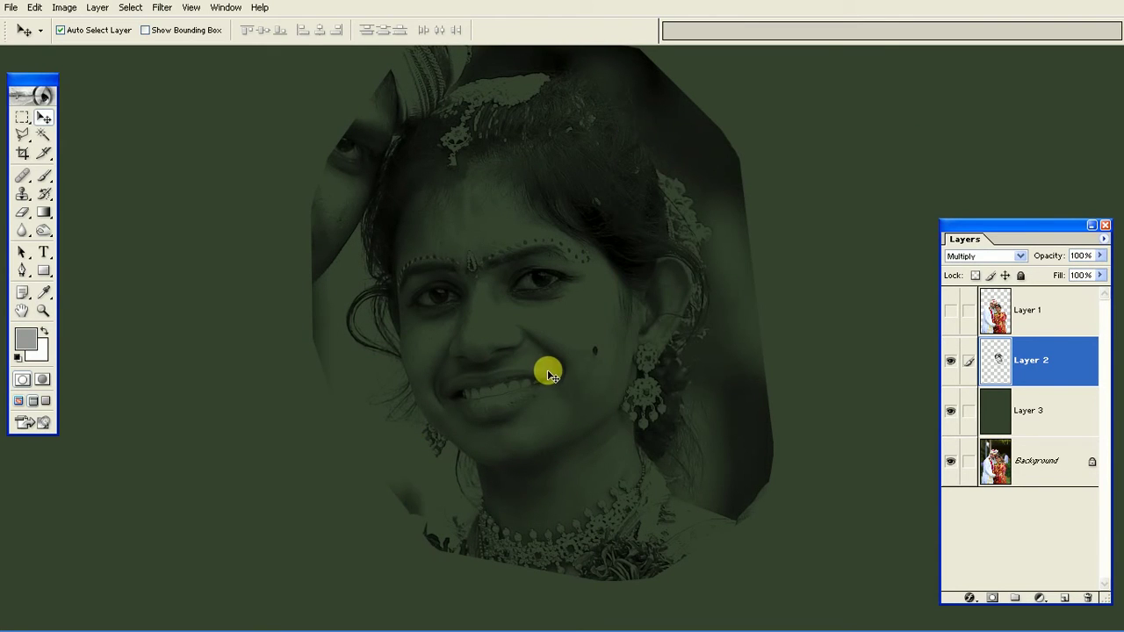
# Step: Erase the portrait's cheek area with a 300 px soft Eraser brush
pyautogui.press('e')
pyautogui.rightClick(544, 345)
pyautogui.doubleClick(527, 288)
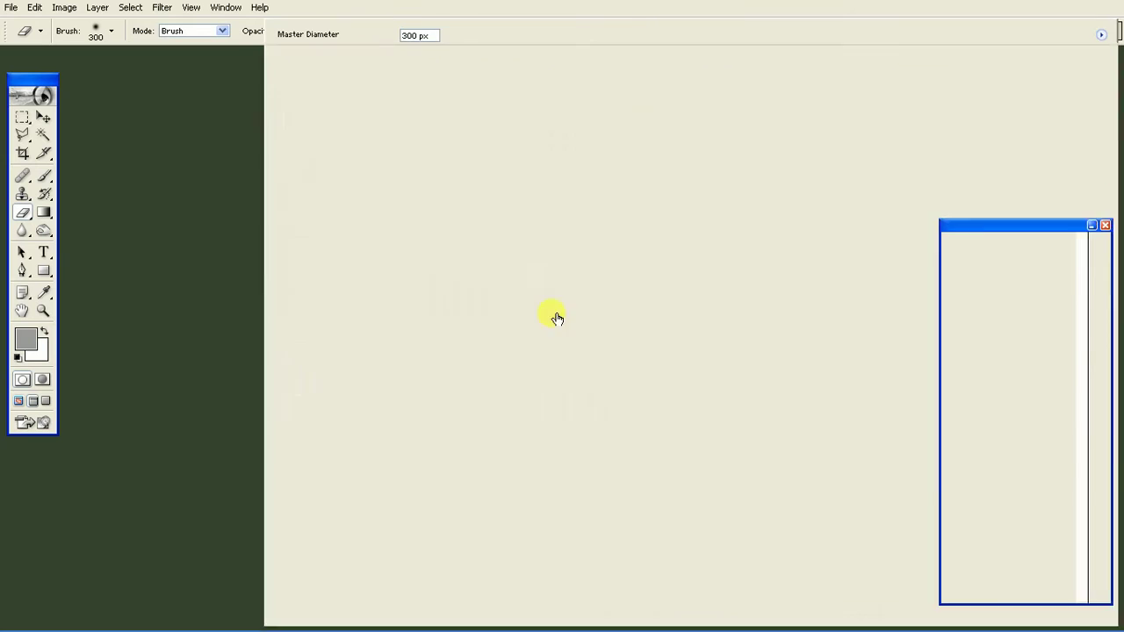
pyautogui.moveTo(543, 330); pyautogui.dragTo(553, 364)
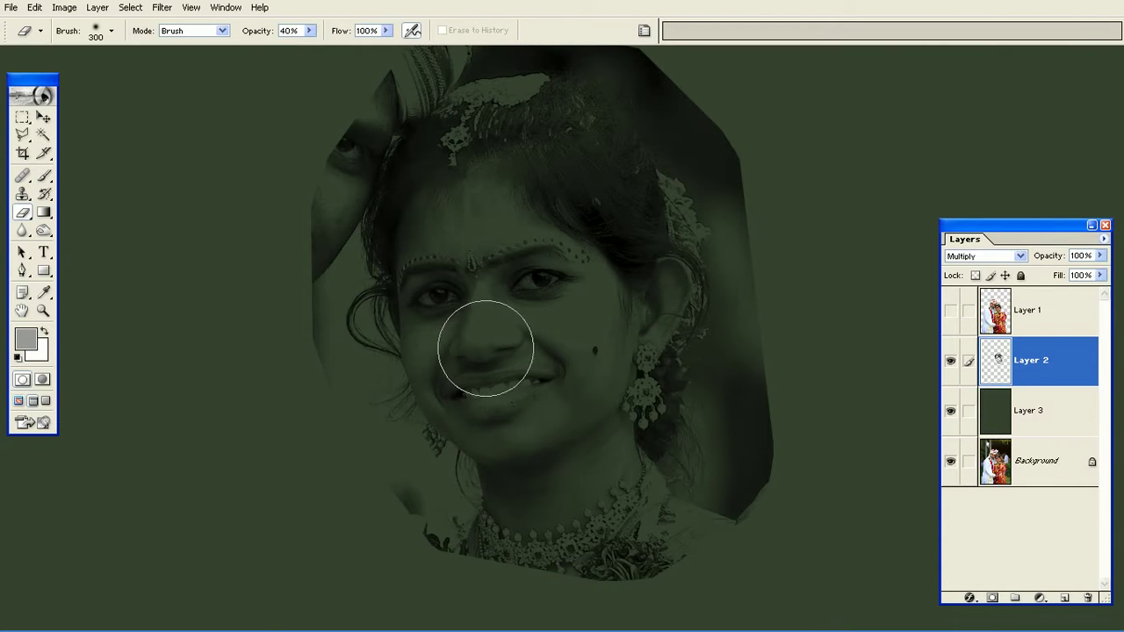
pyautogui.press('[')
pyautogui.press('[')
pyautogui.press('[')
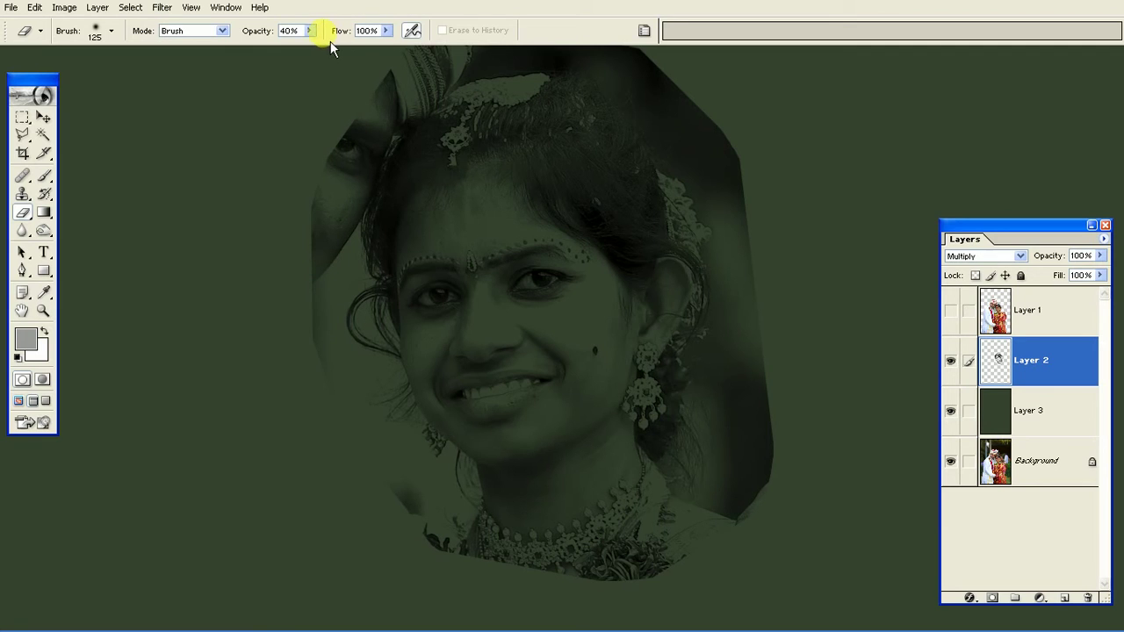
pyautogui.scroll(1, 308, 193)
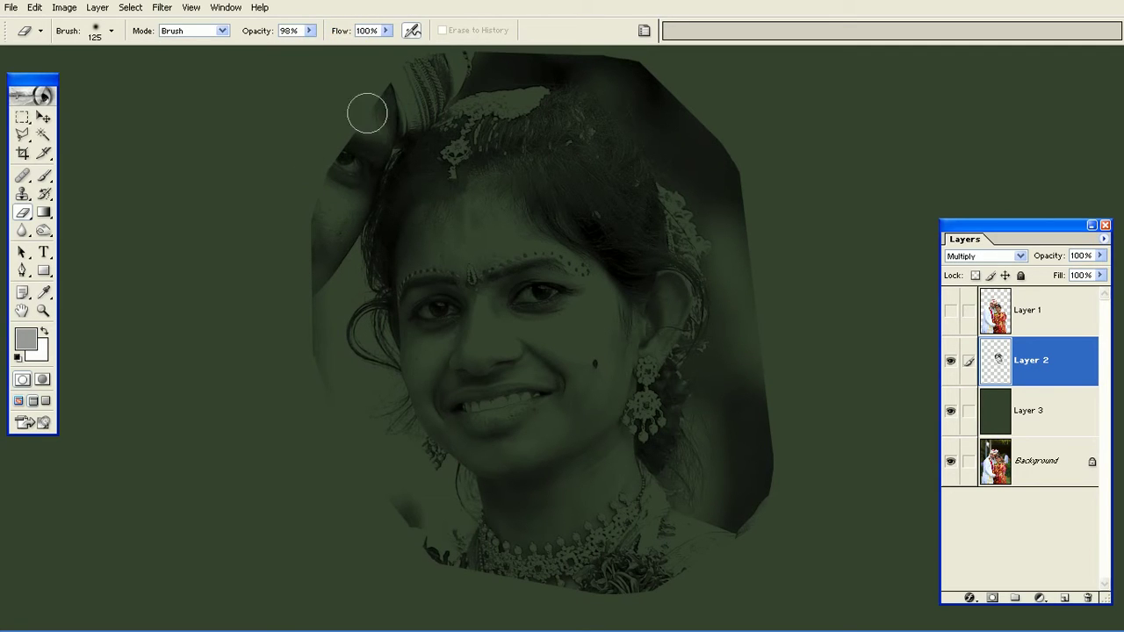
# Step: Lower the eraser opacity and erase the hand at the portrait's upper left
pyautogui.click(309, 31)
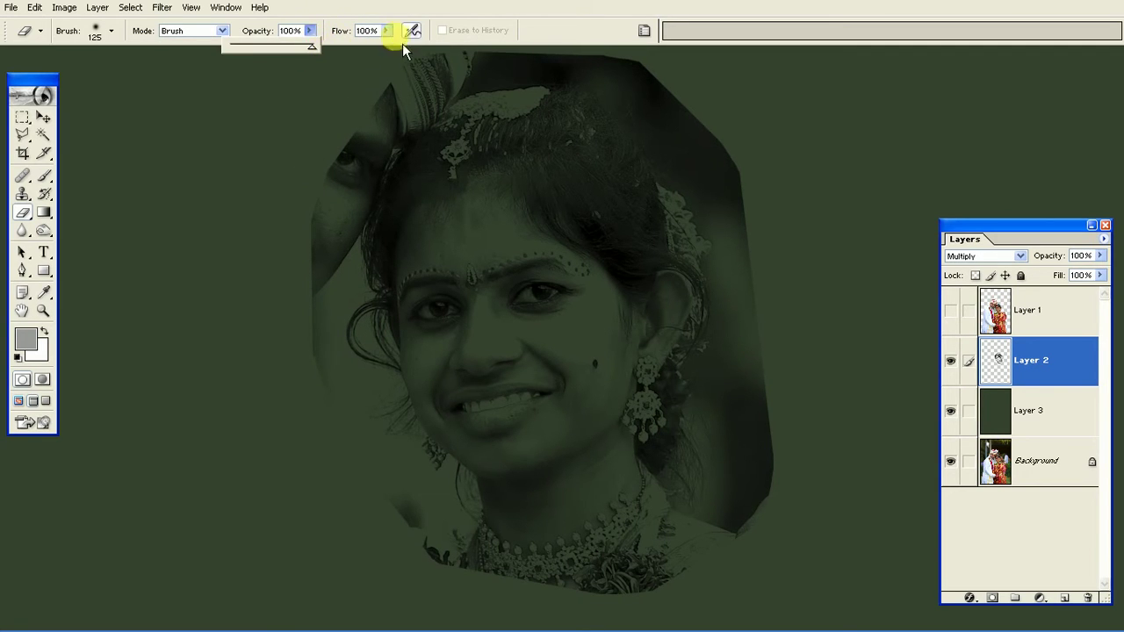
pyautogui.press('Tab')
pyautogui.moveTo(324, 226); pyautogui.dragTo(311, 377)
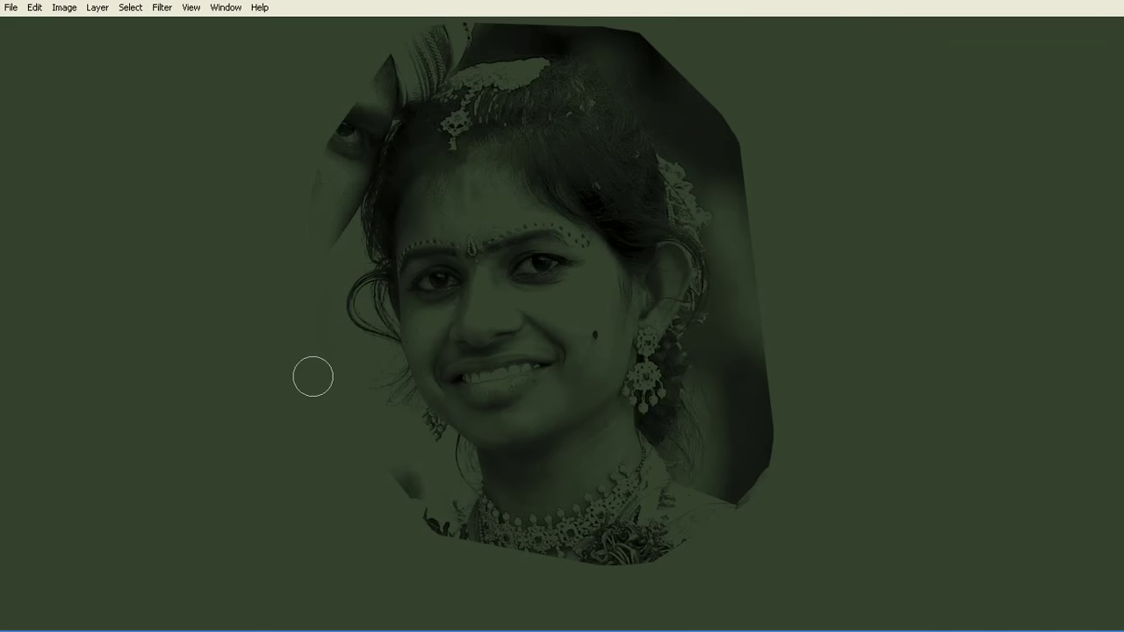
pyautogui.press('Tab')
pyautogui.moveTo(342, 190); pyautogui.dragTo(309, 272)
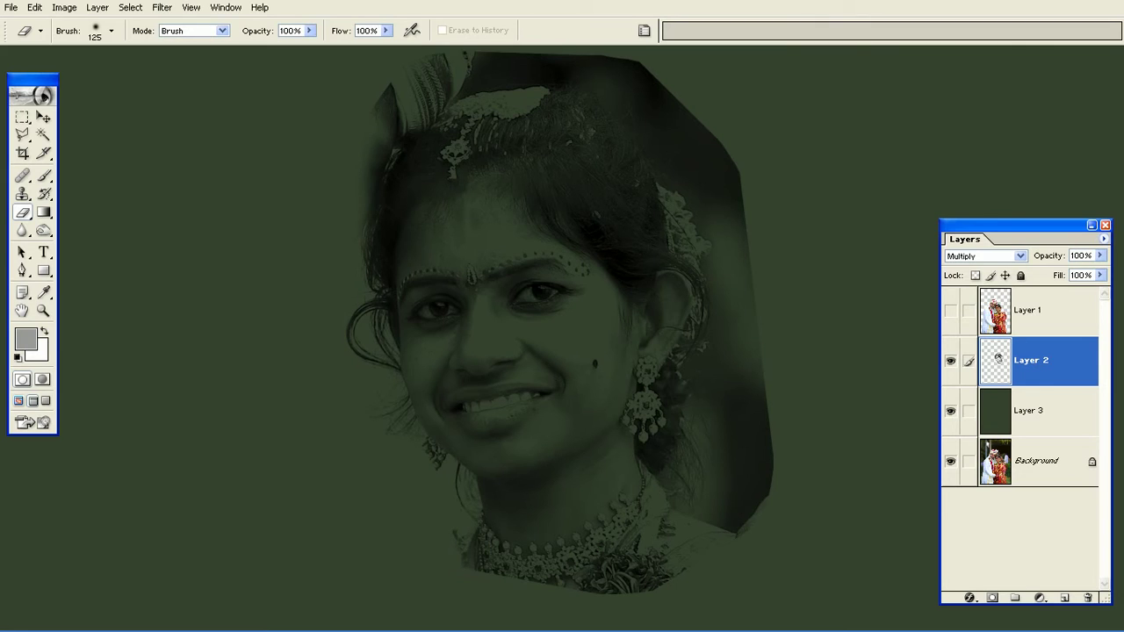
# Step: Soften the dark right edge and the right and upper-right hair edges of the portrait
pyautogui.moveTo(727, 578)
pyautogui.mouseDown()
pyautogui.moveTo(762, 438)
pyautogui.moveTo(739, 503)
pyautogui.mouseUp()
pyautogui.moveTo(726, 403); pyautogui.dragTo(727, 511)
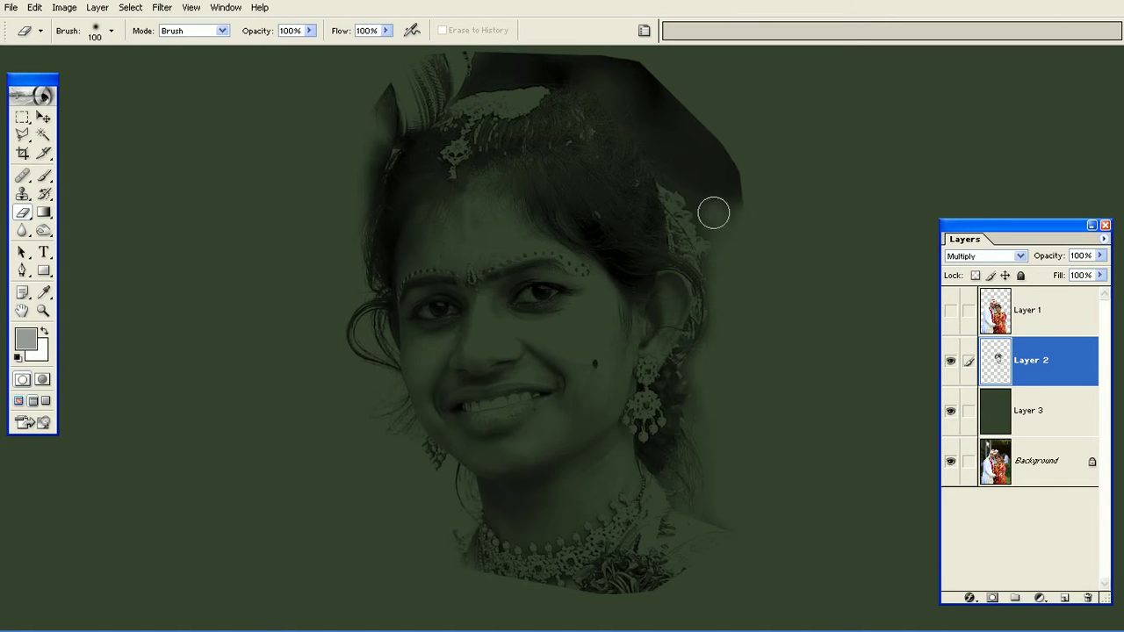
pyautogui.moveTo(714, 212); pyautogui.dragTo(673, 163)
pyautogui.press('[')
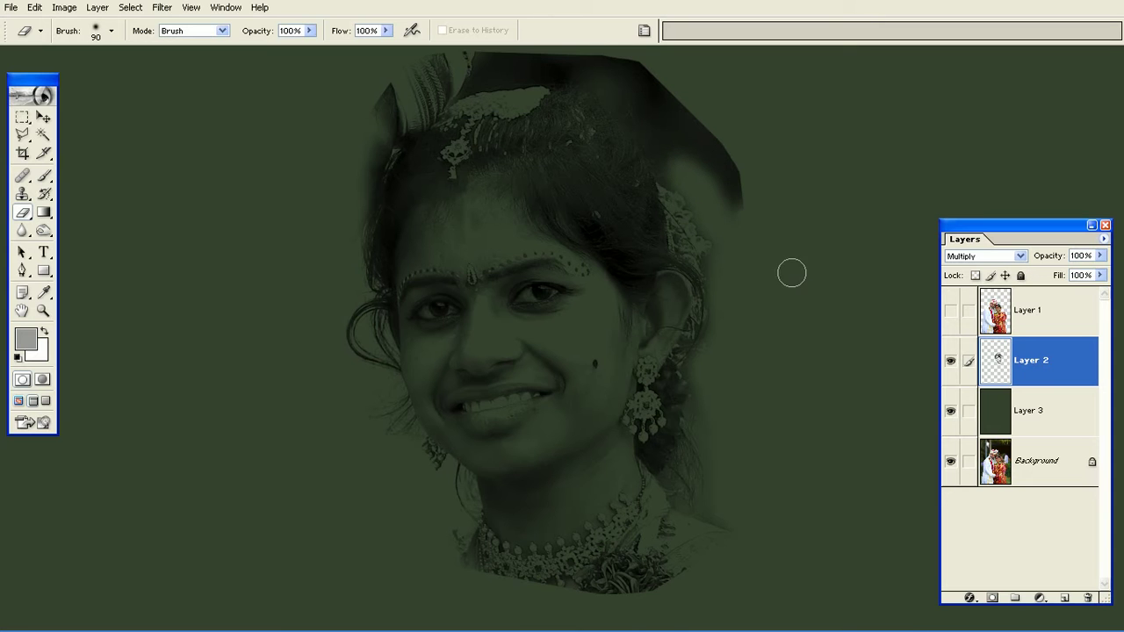
pyautogui.press('Tab')
pyautogui.moveTo(814, 213); pyautogui.dragTo(793, 373)
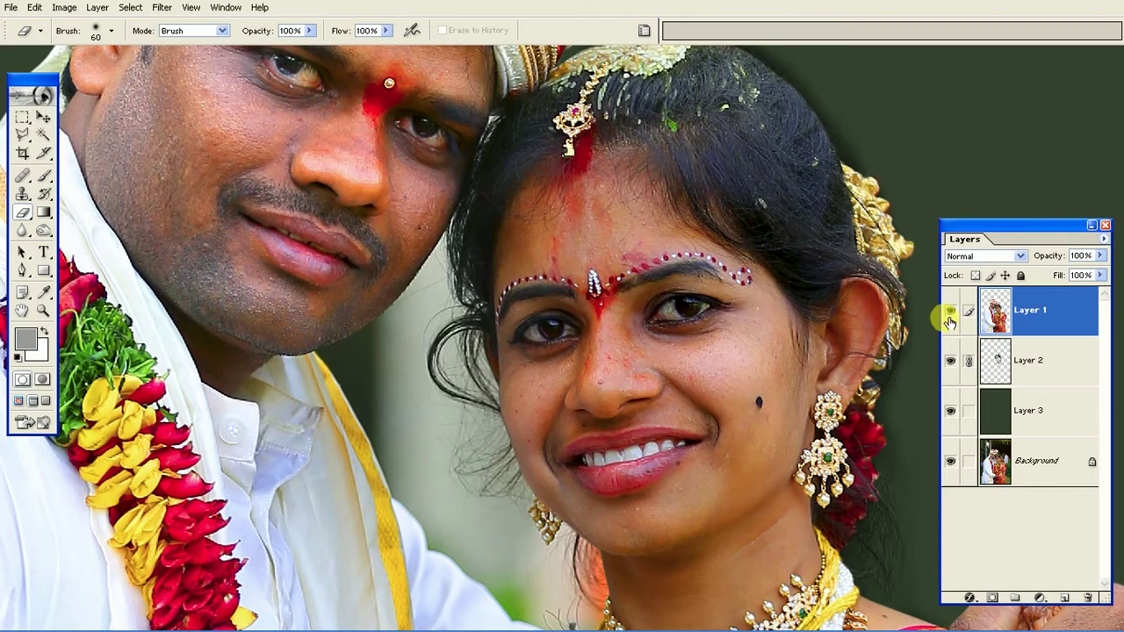
# Step: Show Layer 1 again, hide the panels, and zoom into the gap between the two faces
pyautogui.click(950, 313)
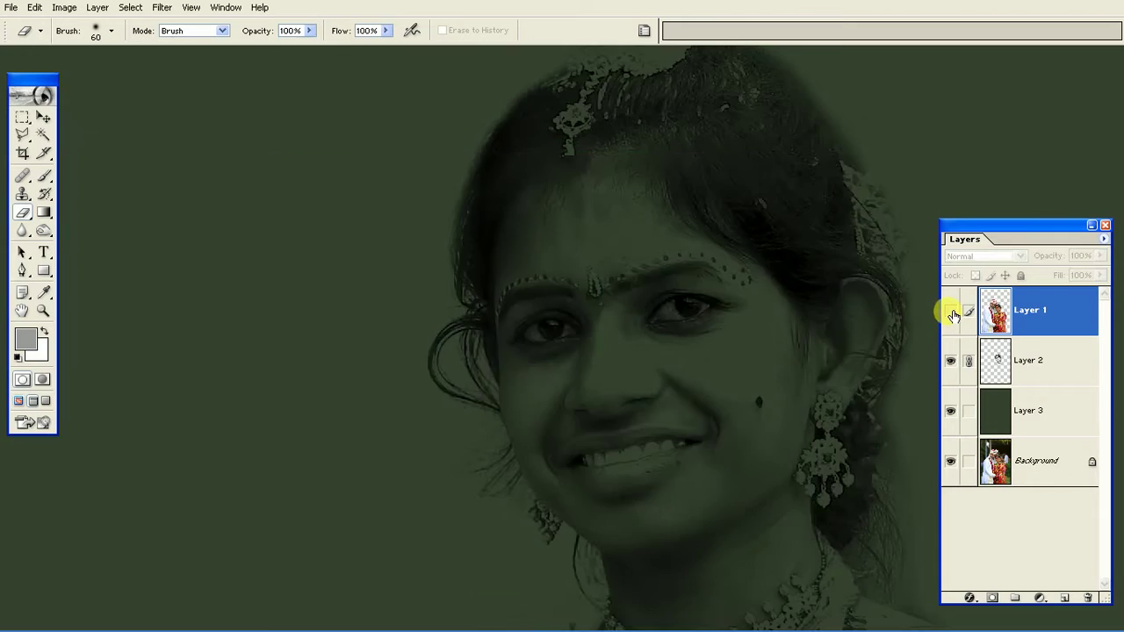
pyautogui.click(951, 312)
pyautogui.hotkey('shift', 'Tab')
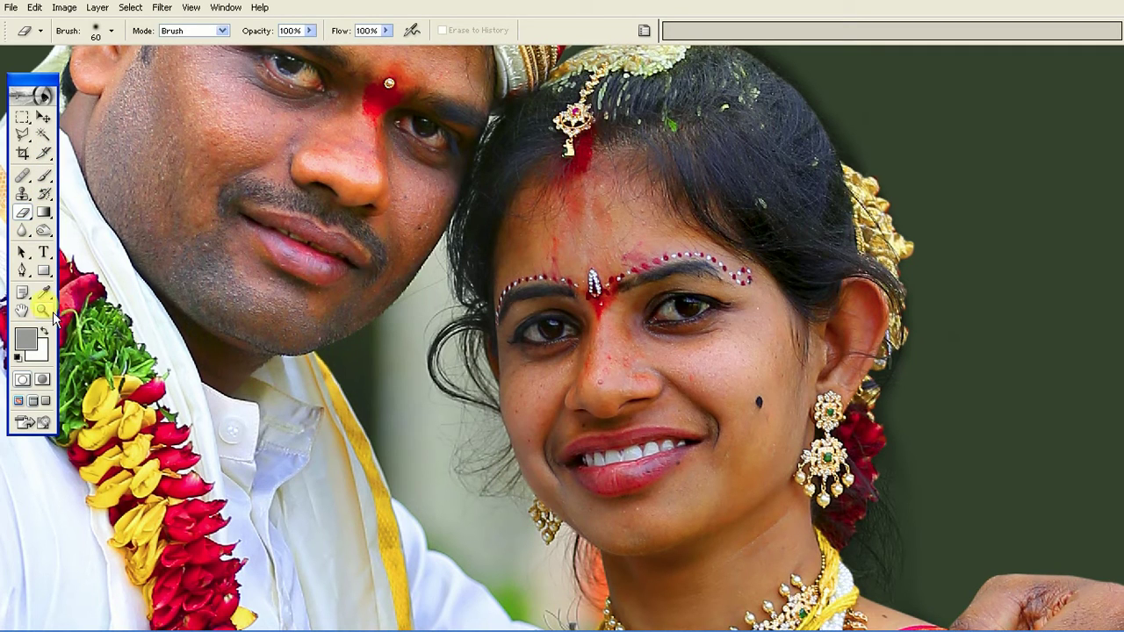
pyautogui.press('Tab')
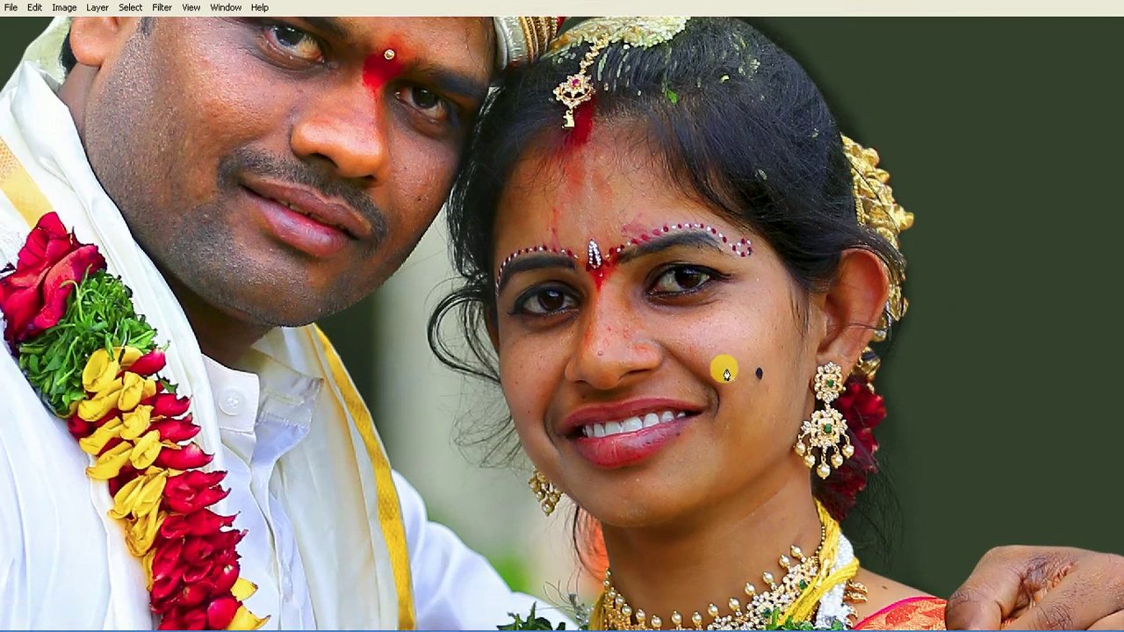
pyautogui.moveTo(578, 296); pyautogui.dragTo(640, 283)
pyautogui.scroll(1, 598, 256)
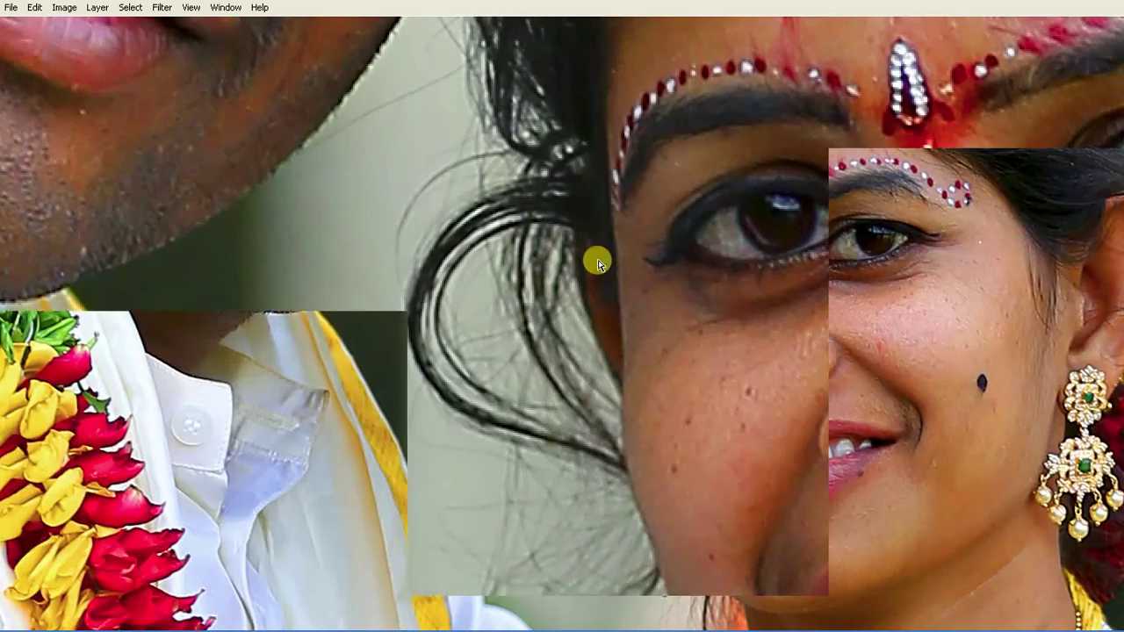
pyautogui.scroll(1, 567, 158)
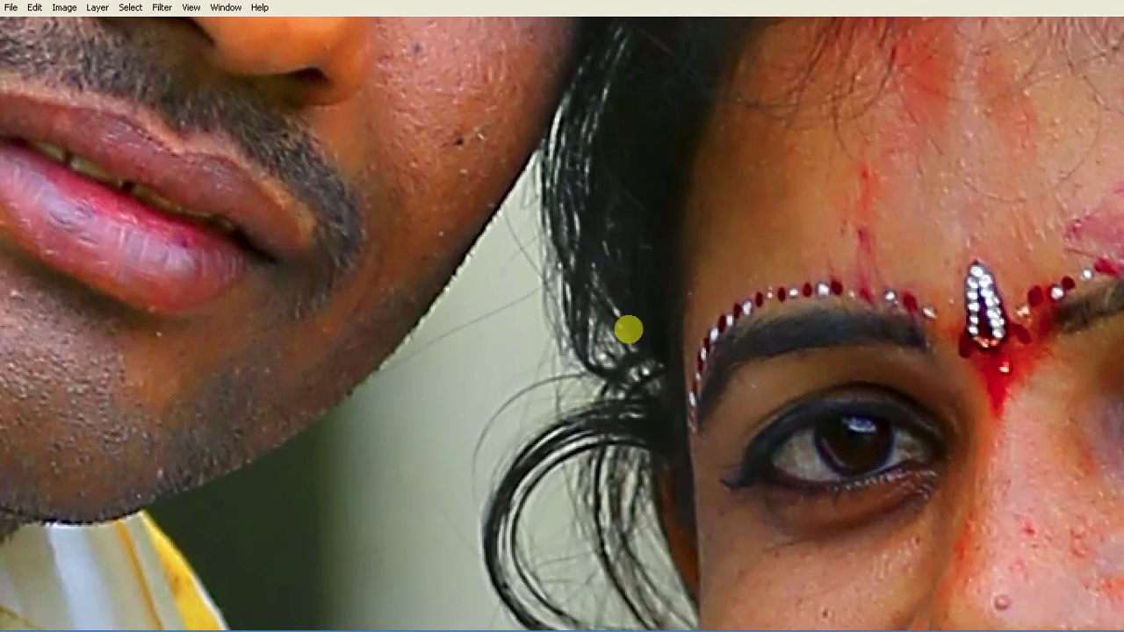
# Step: Start a Pen path down the hair edge and around the lower pearl
pyautogui.click(610, 77)
pyautogui.click(640, 325)
pyautogui.click(666, 368)
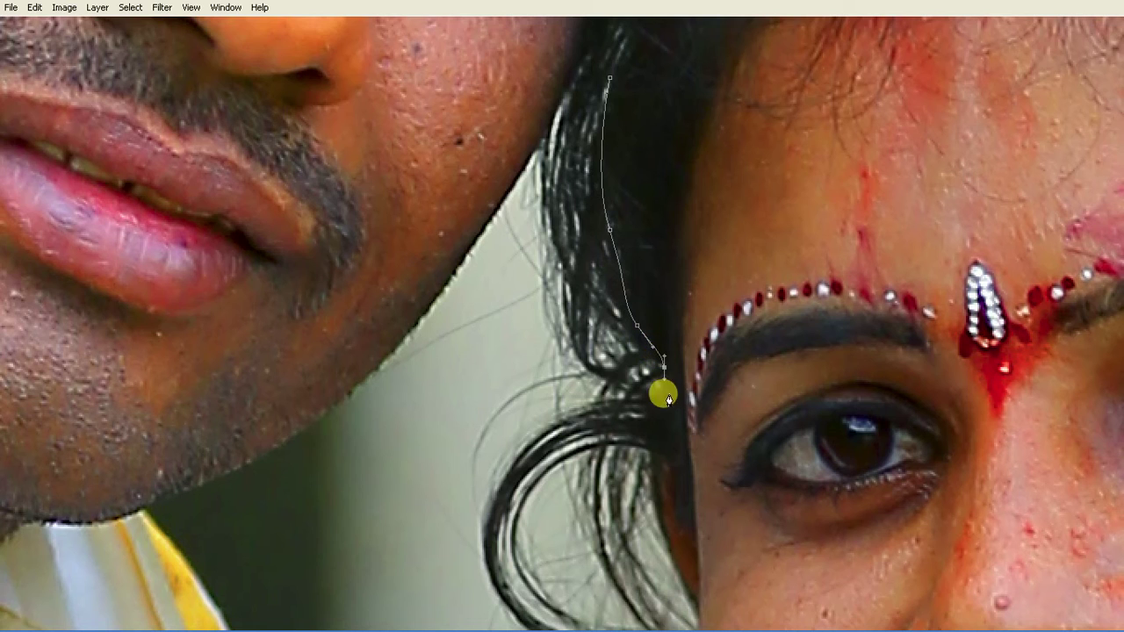
pyautogui.click(657, 414)
pyautogui.moveTo(665, 464); pyautogui.dragTo(637, 277)
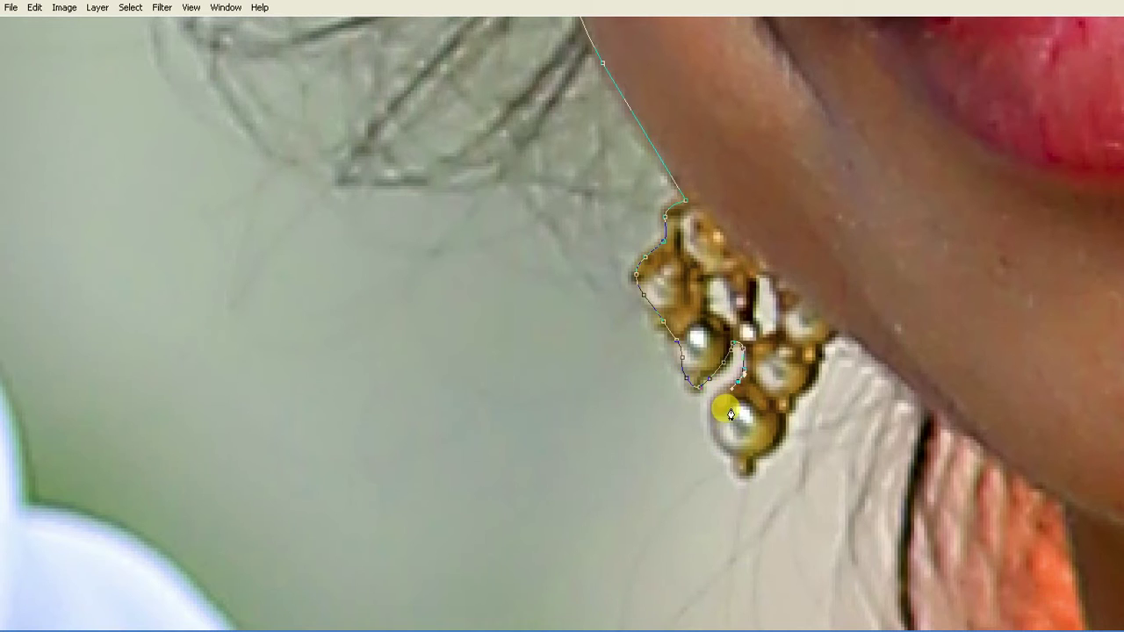
pyautogui.click(716, 418)
pyautogui.moveTo(734, 462)
pyautogui.mouseDown()
pyautogui.moveTo(757, 469)
pyautogui.moveTo(813, 389)
pyautogui.mouseUp()
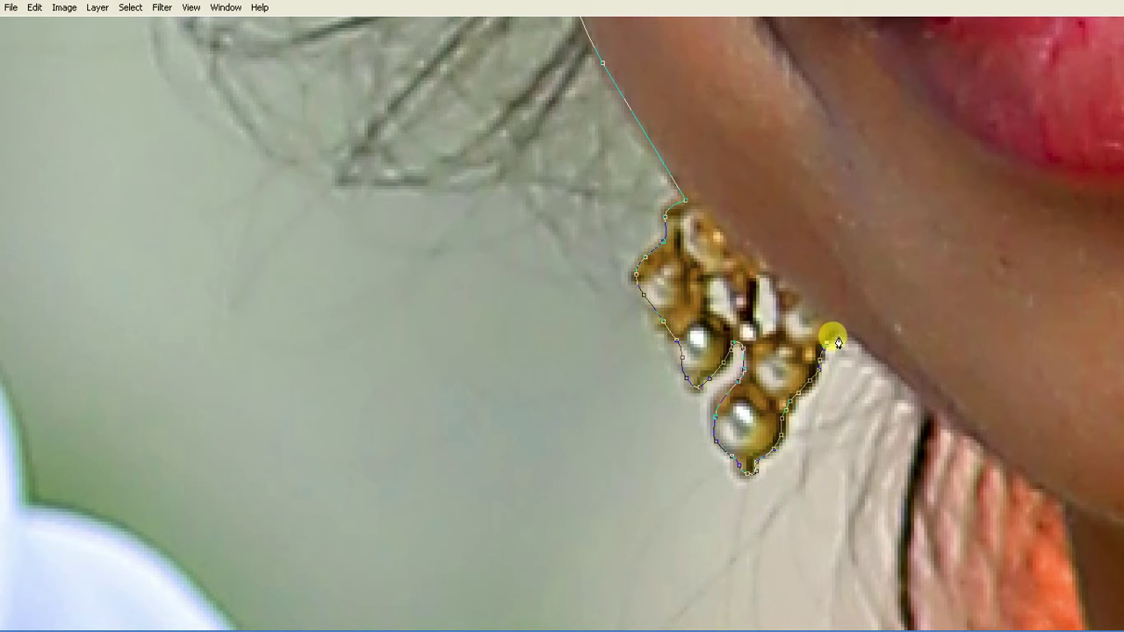
# Step: Extend the path along the earring, down the jawline, and near the lower ear
pyautogui.moveTo(916, 377); pyautogui.dragTo(723, 246)
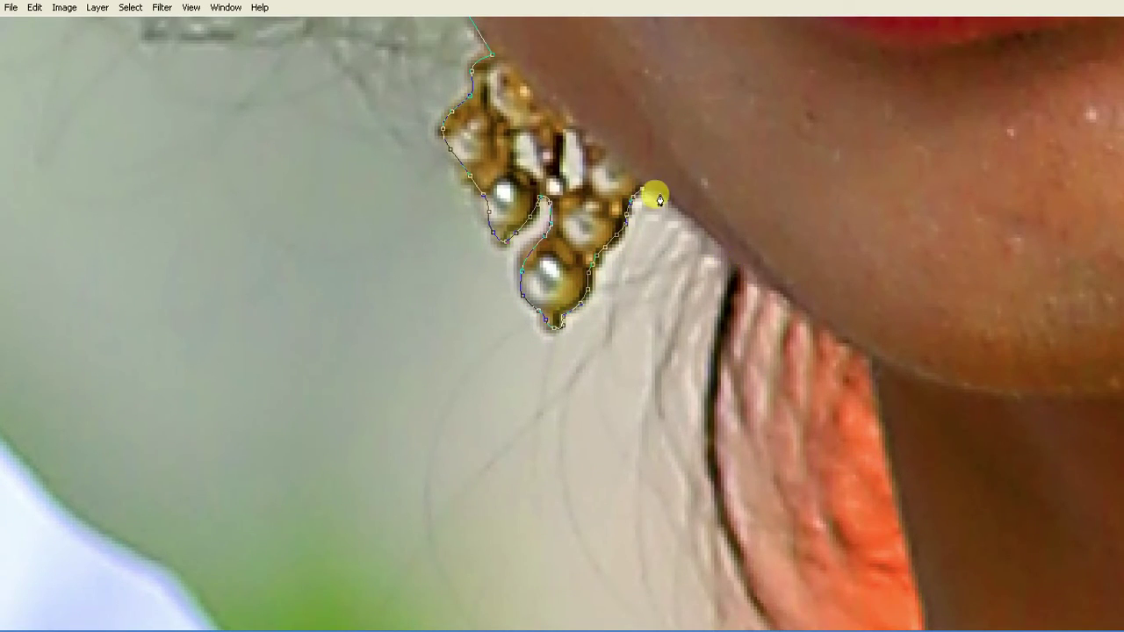
pyautogui.moveTo(805, 310); pyautogui.dragTo(842, 336)
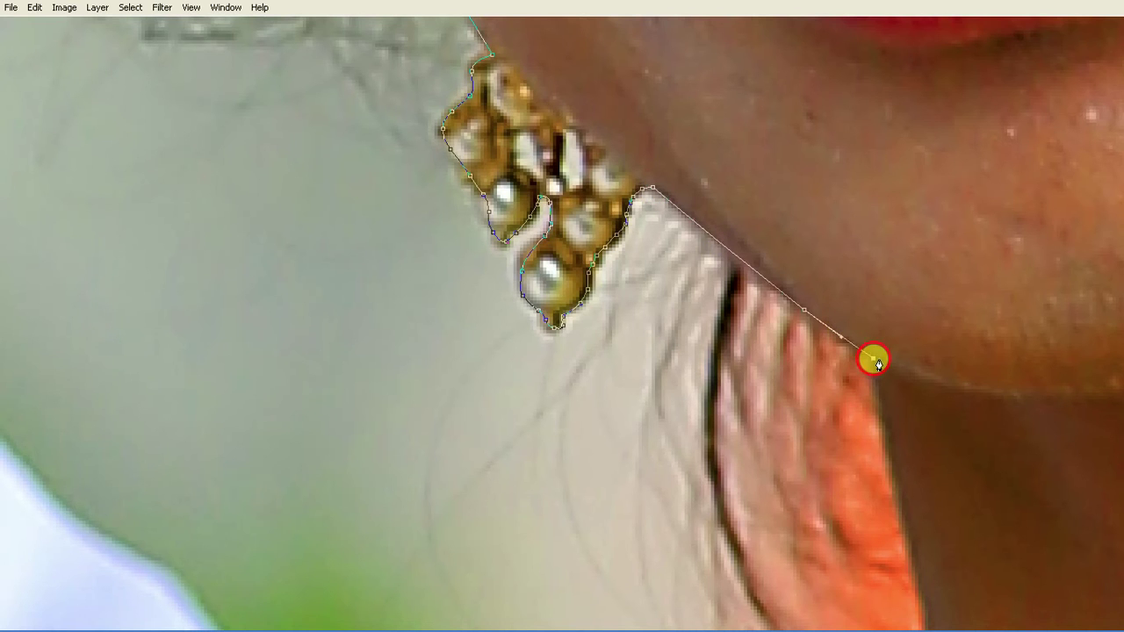
pyautogui.scroll(-5, 878, 360)
pyautogui.moveTo(799, 266)
pyautogui.mouseDown()
pyautogui.moveTo(732, 452)
pyautogui.moveTo(810, 242)
pyautogui.moveTo(748, 281)
pyautogui.moveTo(688, 402)
pyautogui.moveTo(709, 429)
pyautogui.mouseUp()
pyautogui.moveTo(659, 311); pyautogui.dragTo(781, 445)
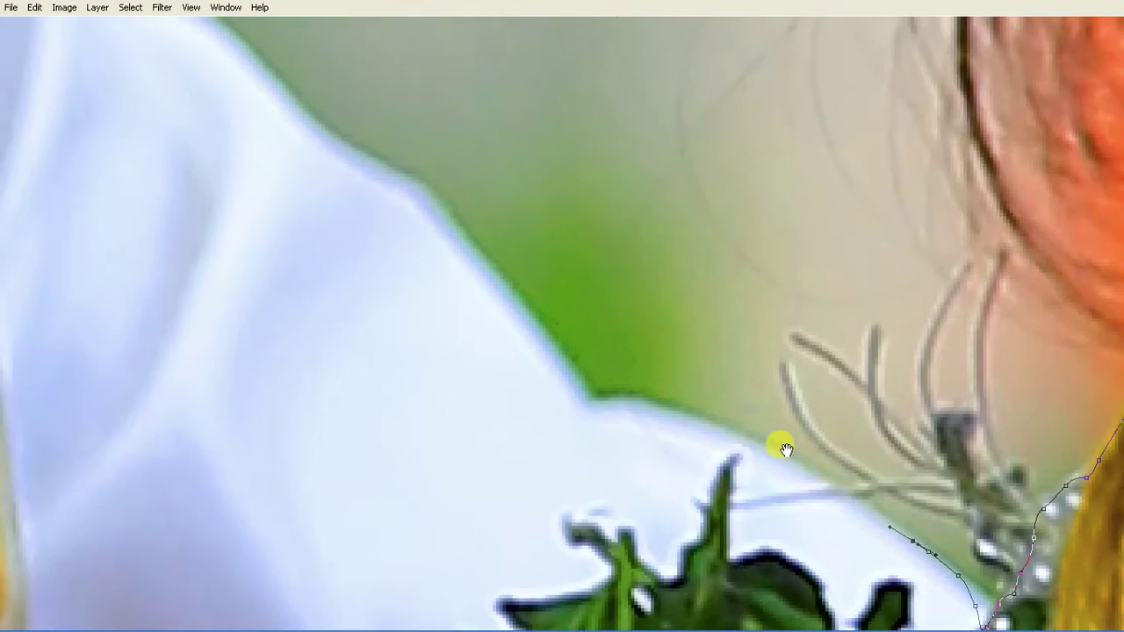
# Step: Trace the white shirt edge, close the path at its start, and choose Make Selection
pyautogui.moveTo(699, 425); pyautogui.dragTo(663, 419)
pyautogui.click(593, 402)
pyautogui.moveTo(504, 221); pyautogui.dragTo(715, 396)
pyautogui.click(699, 431)
pyautogui.click(655, 390)
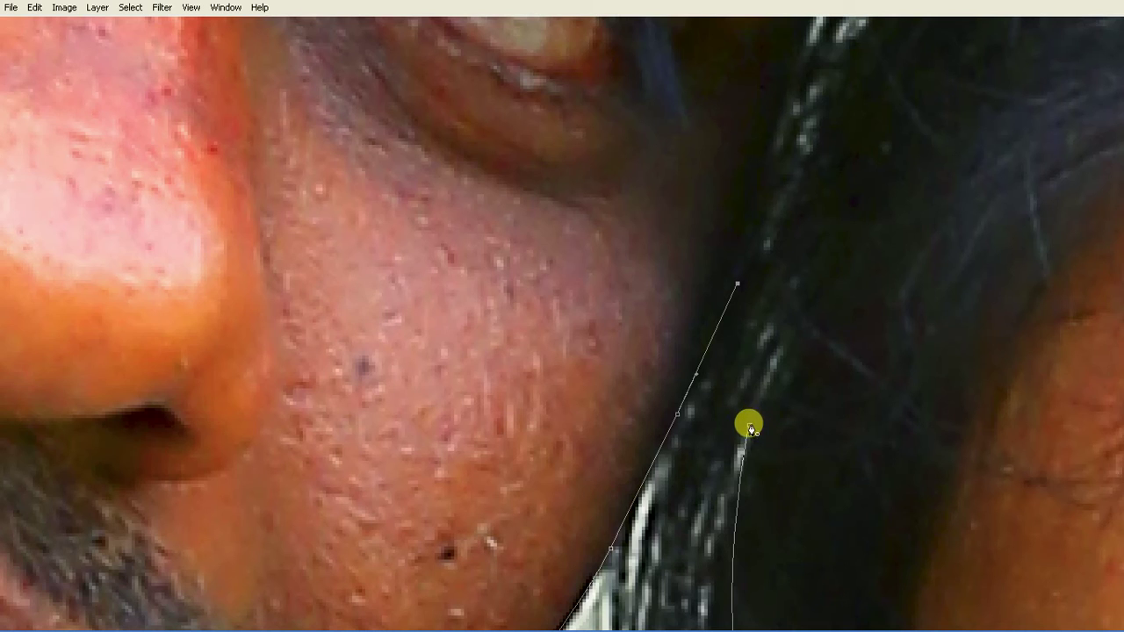
pyautogui.moveTo(749, 428); pyautogui.dragTo(718, 477)
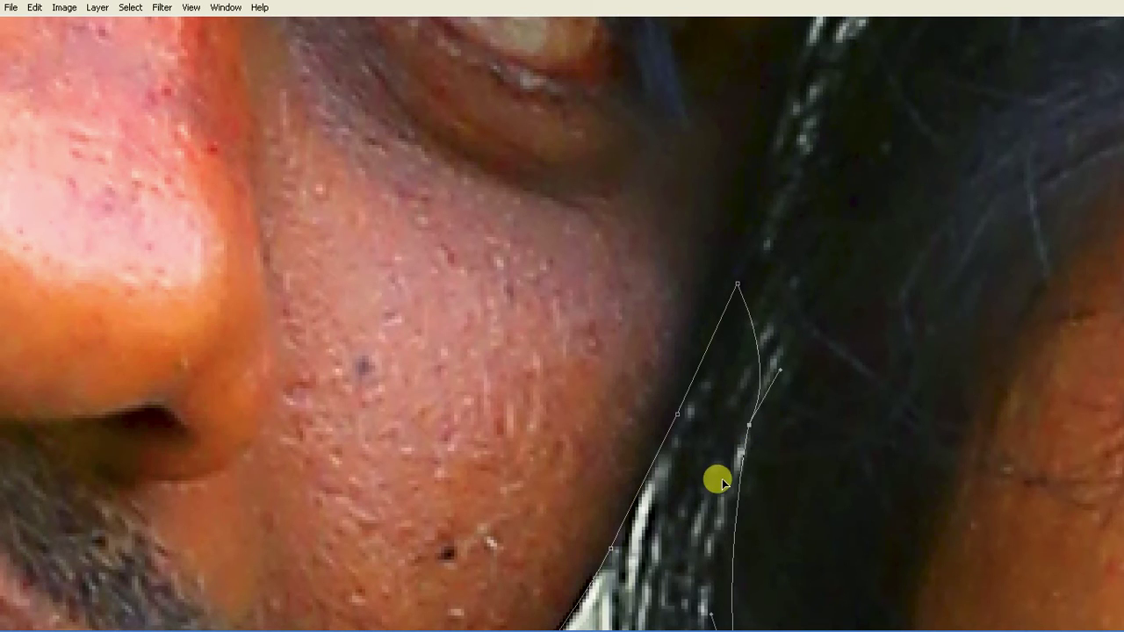
pyautogui.rightClick(714, 399)
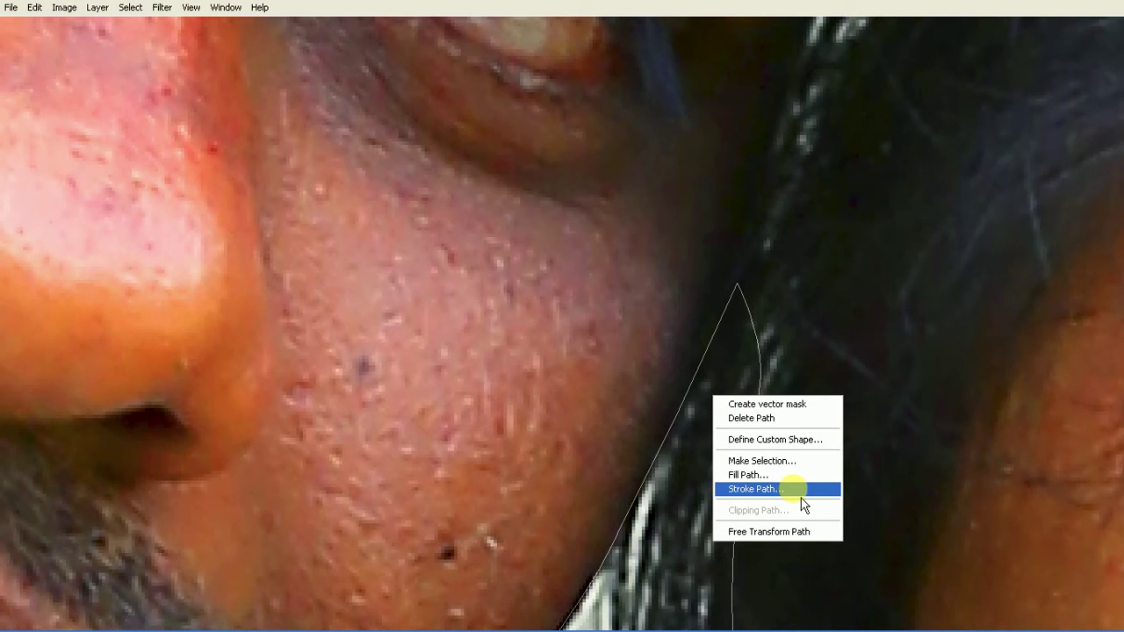
pyautogui.click(795, 461)
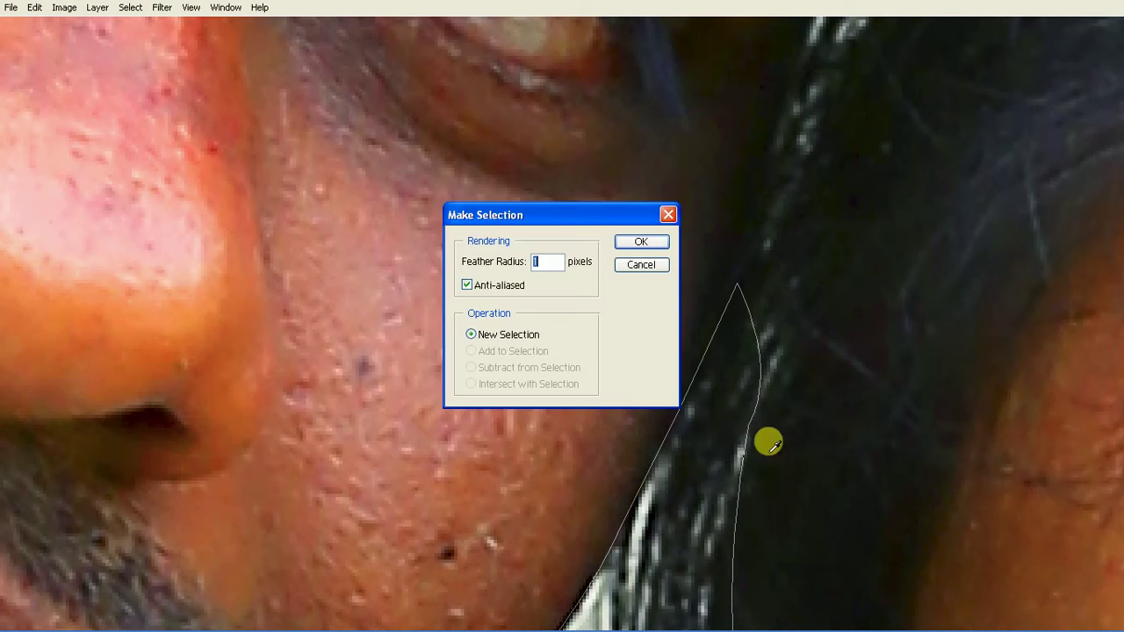
# Step: Convert the path to a selection, delete the light gap from Layer 1, and deselect
pyautogui.click(639, 242)
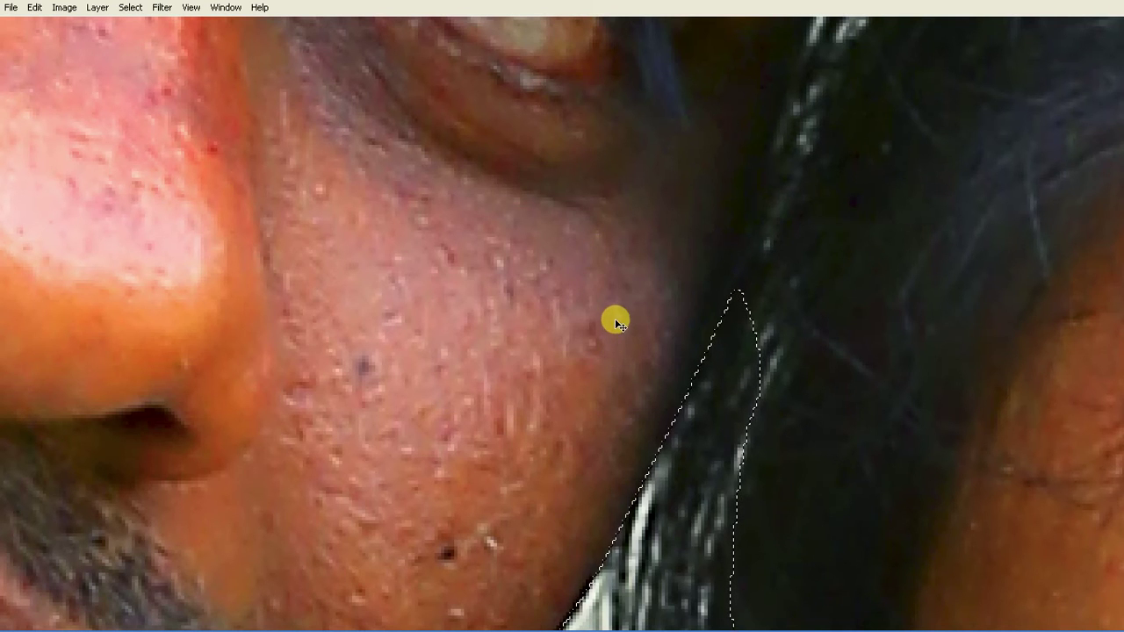
pyautogui.hotkey('ctrl', '-')
pyautogui.press('F7')
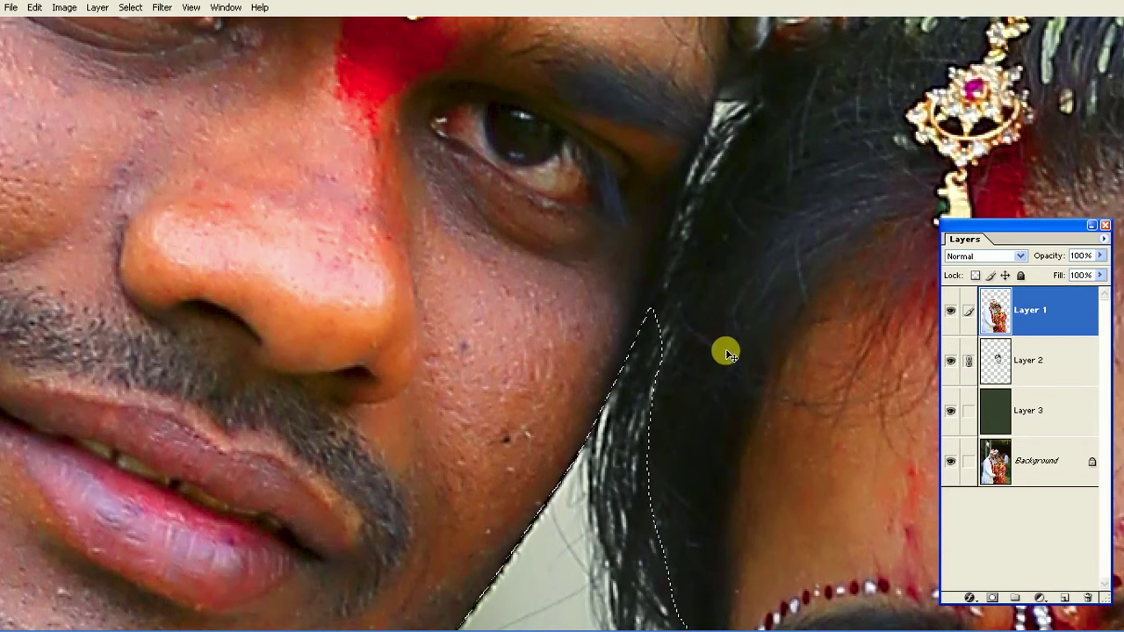
pyautogui.moveTo(781, 413); pyautogui.dragTo(776, 388)
pyautogui.hotkey('ctrl', '-')
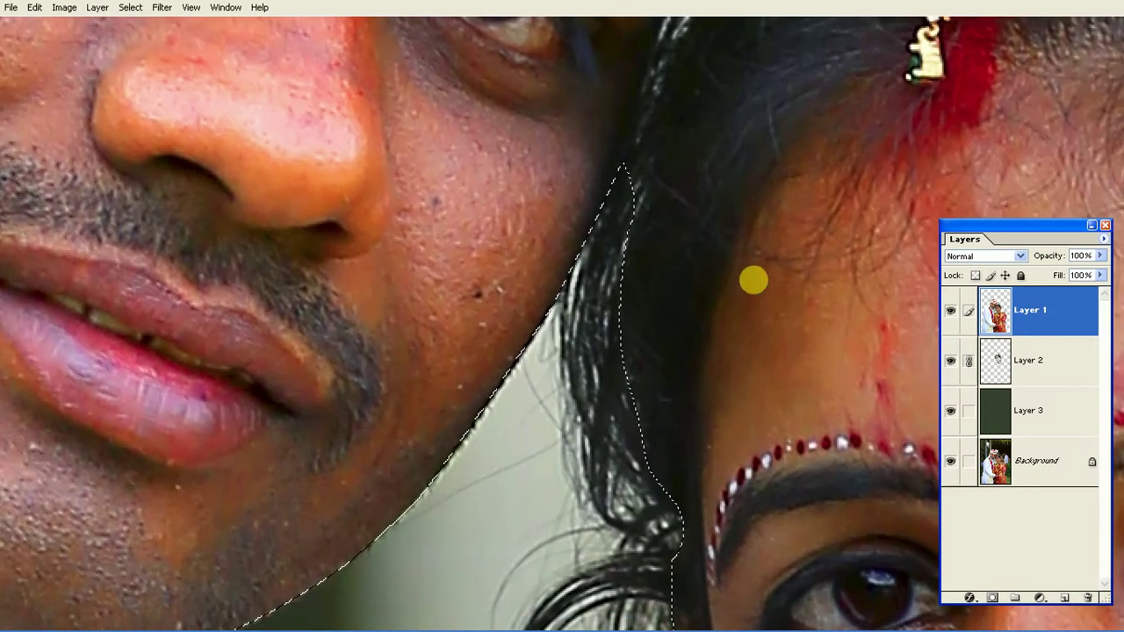
pyautogui.hotkey('ctrl', '-')
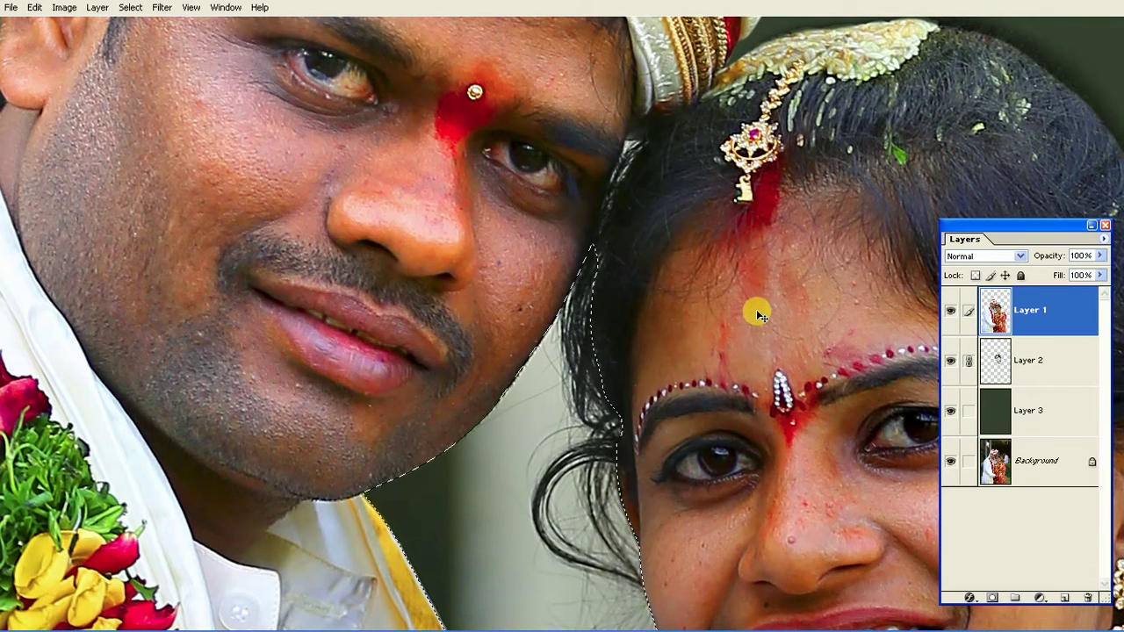
pyautogui.rightClick(742, 326)
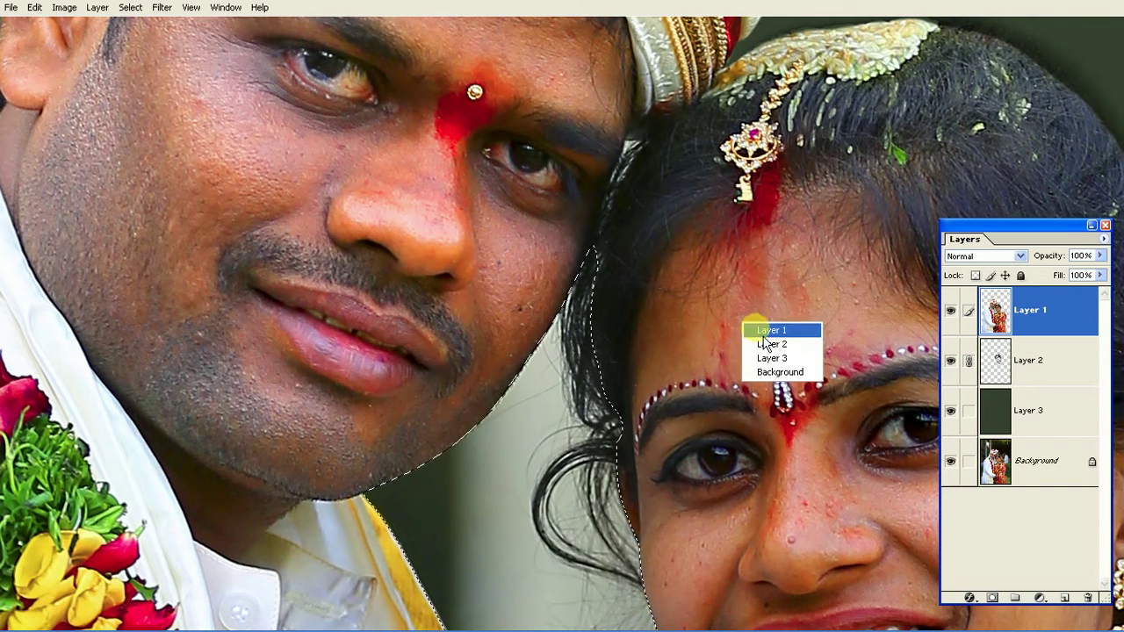
pyautogui.click(763, 327)
pyautogui.press('Delete')
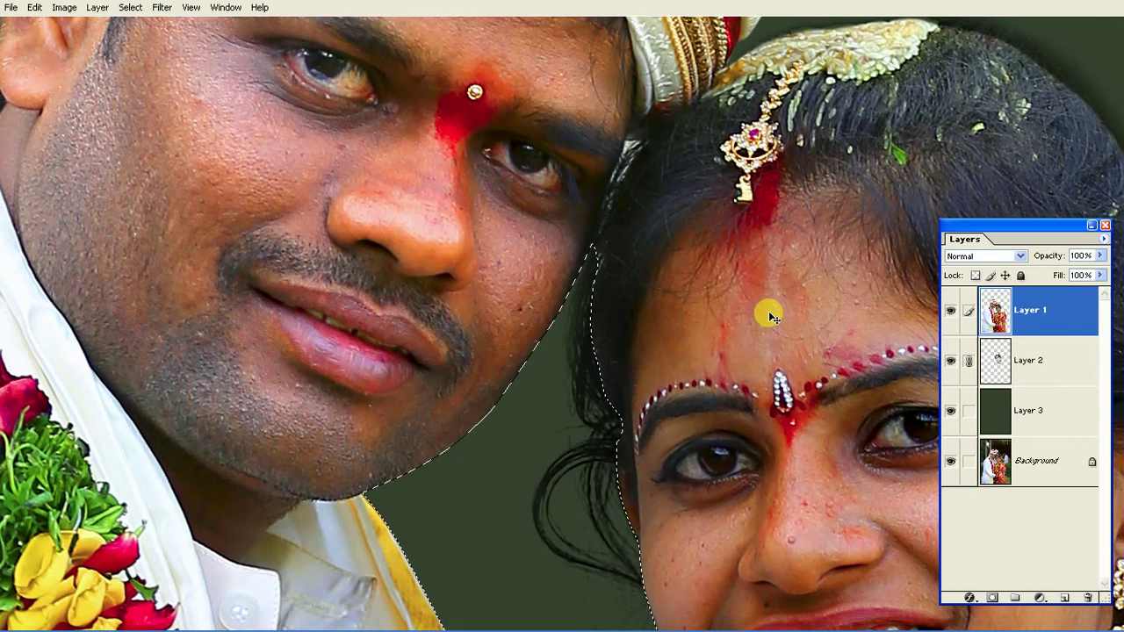
pyautogui.hotkey('ctrl', 'd')
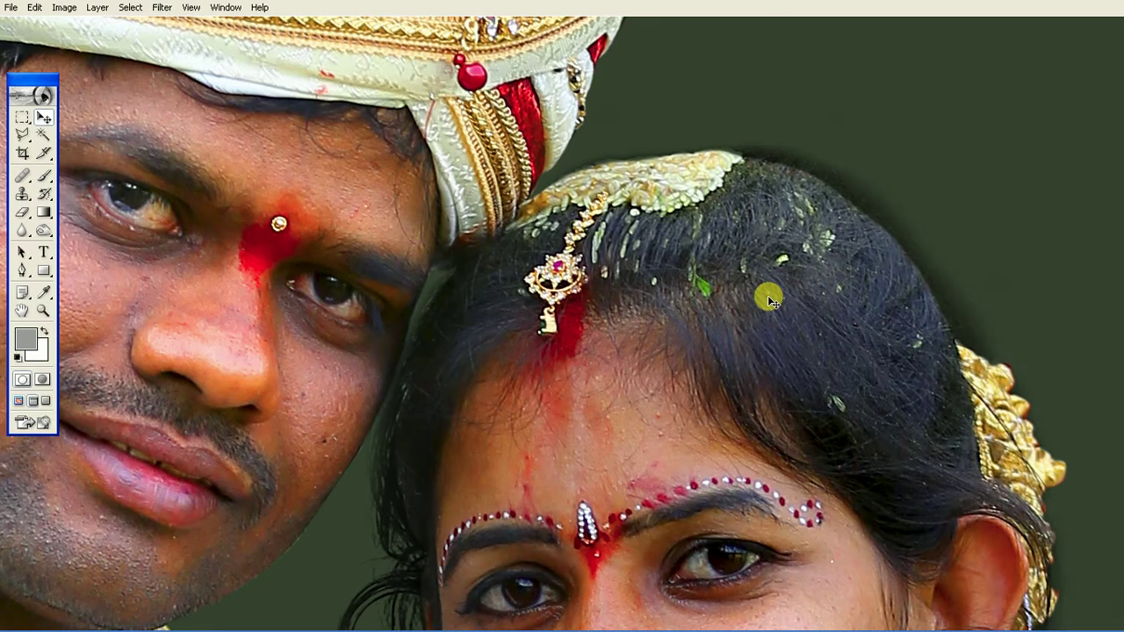
# Step: Erase the leftover light halo along the bride's hair against the green backdrop
pyautogui.click(22, 212)
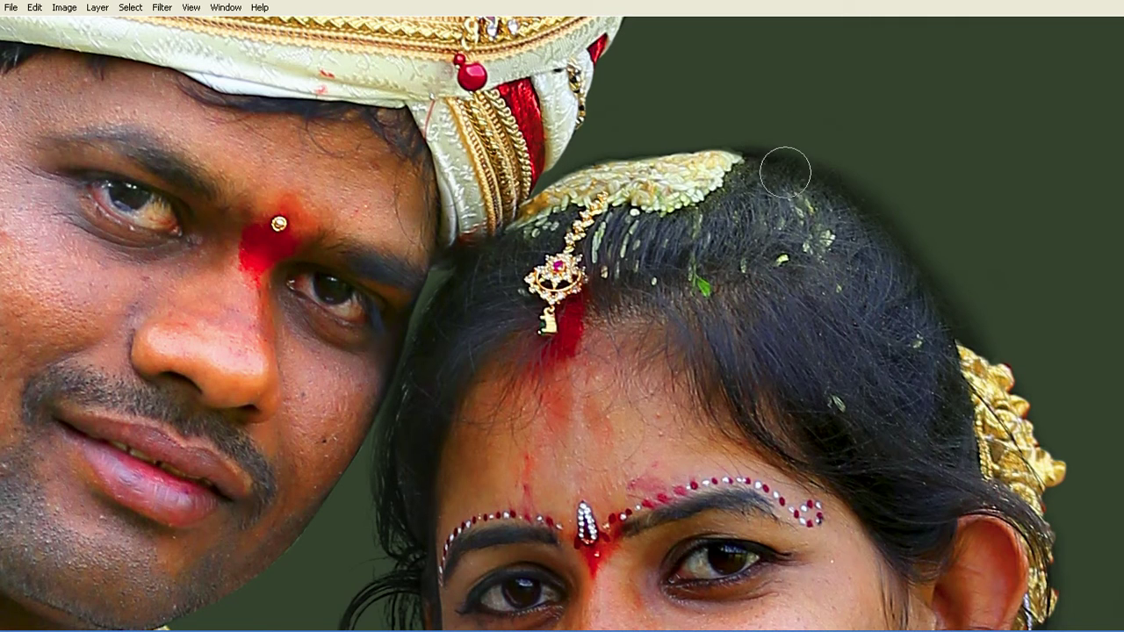
pyautogui.moveTo(771, 159); pyautogui.dragTo(961, 335)
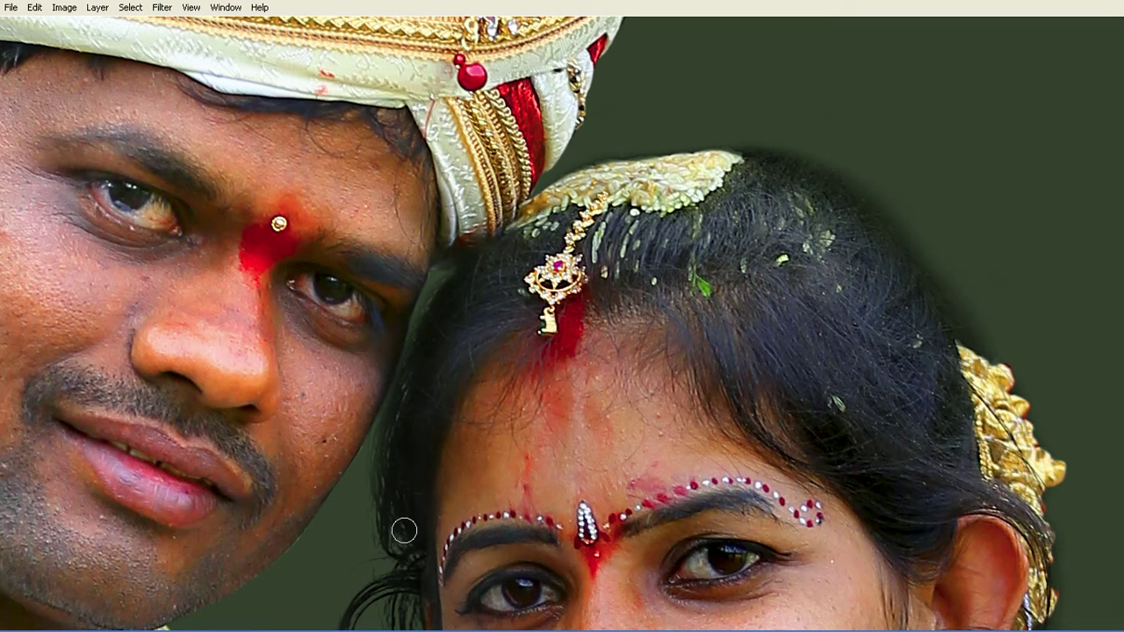
pyautogui.scroll(-3, 396, 558)
pyautogui.scroll(2, 582, 369)
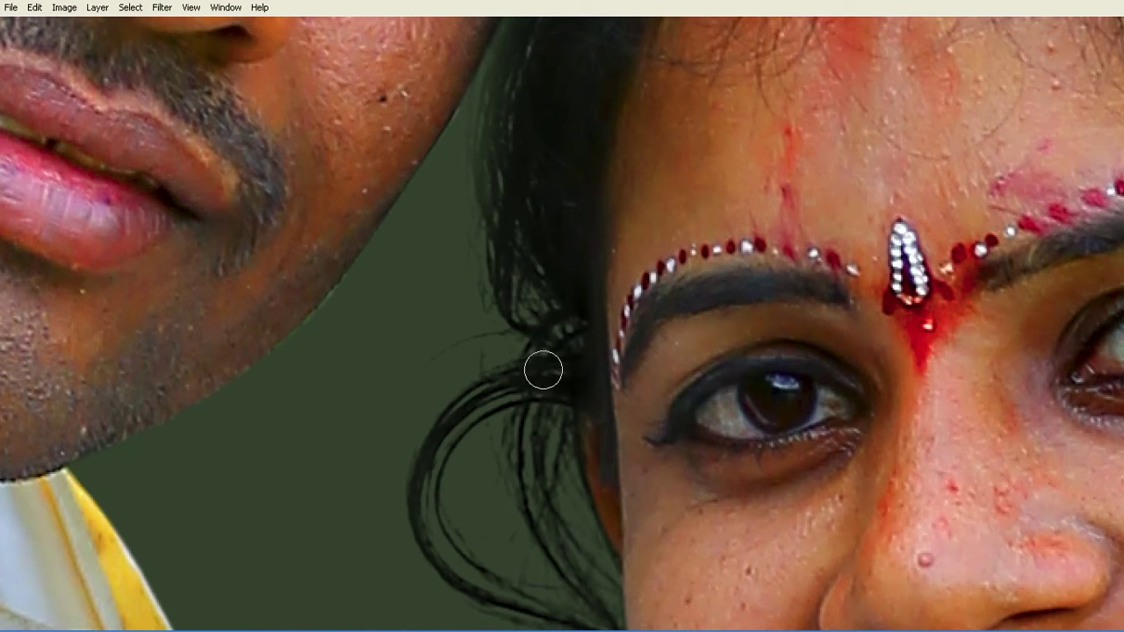
pyautogui.moveTo(501, 320); pyautogui.dragTo(527, 382)
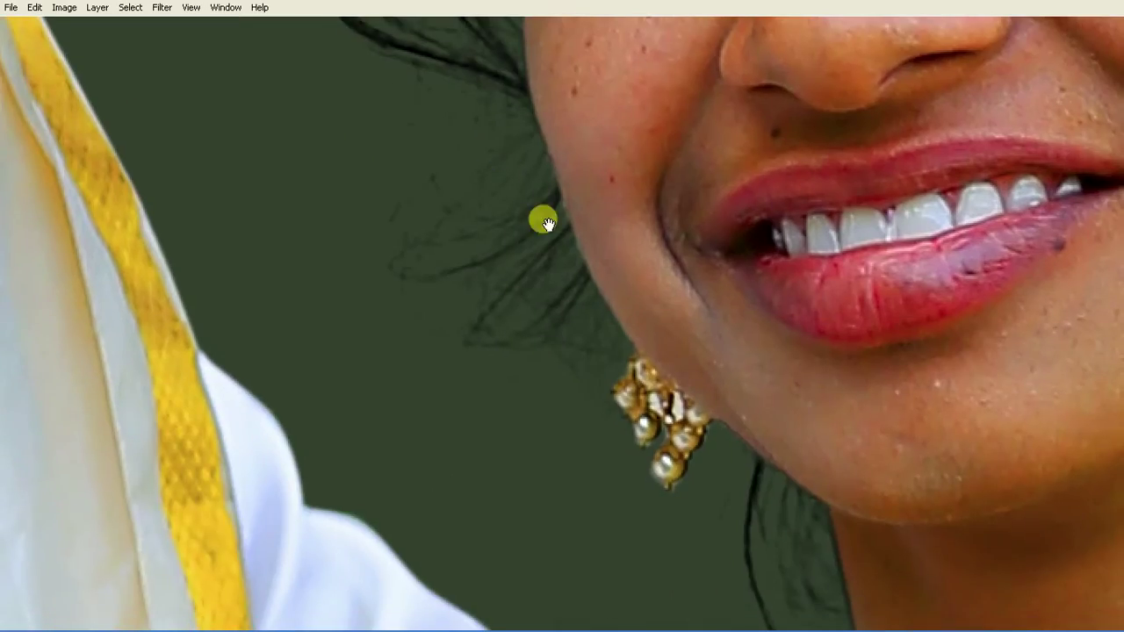
pyautogui.scroll(-3, 527, 382)
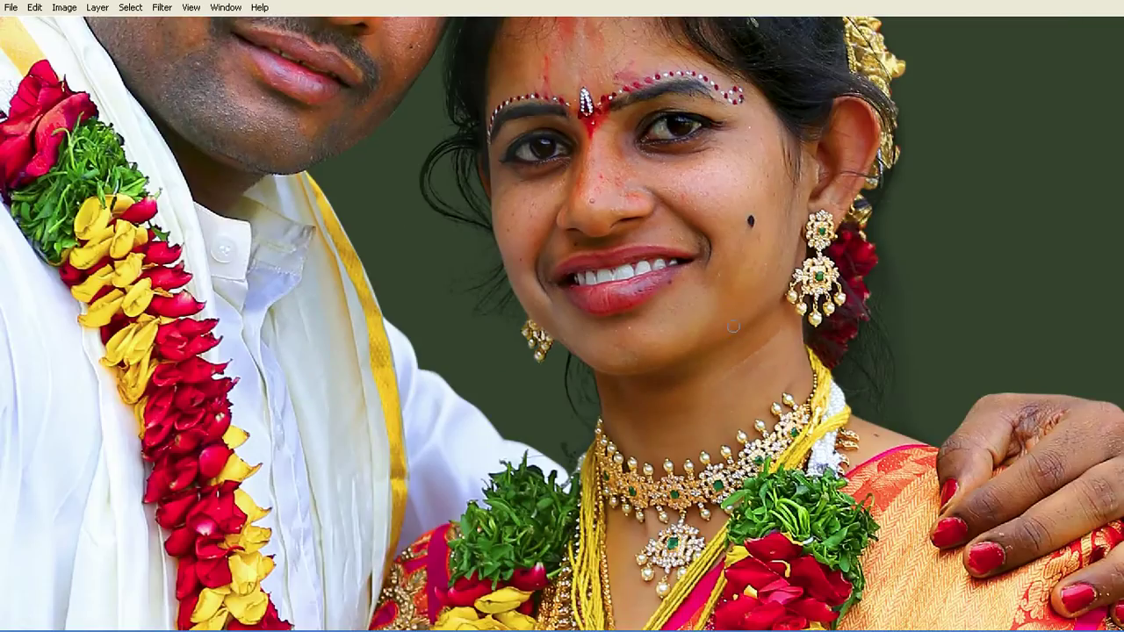
pyautogui.moveTo(724, 346); pyautogui.dragTo(740, 384)
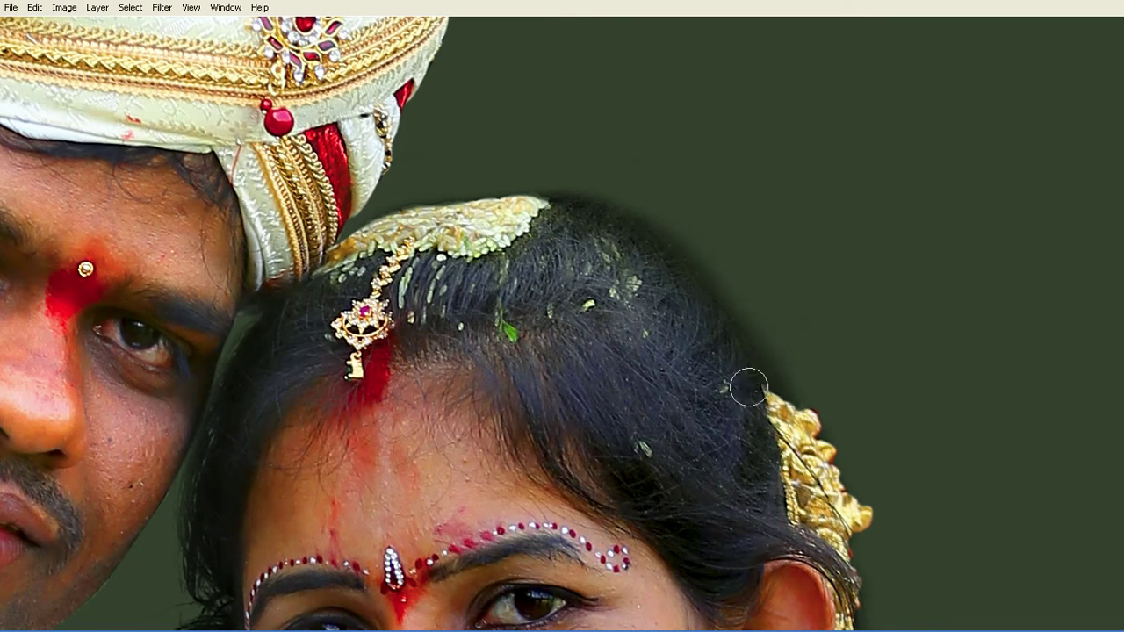
pyautogui.moveTo(719, 369)
pyautogui.mouseDown()
pyautogui.moveTo(641, 244)
pyautogui.moveTo(592, 246)
pyautogui.moveTo(740, 446)
pyautogui.moveTo(730, 302)
pyautogui.mouseUp()
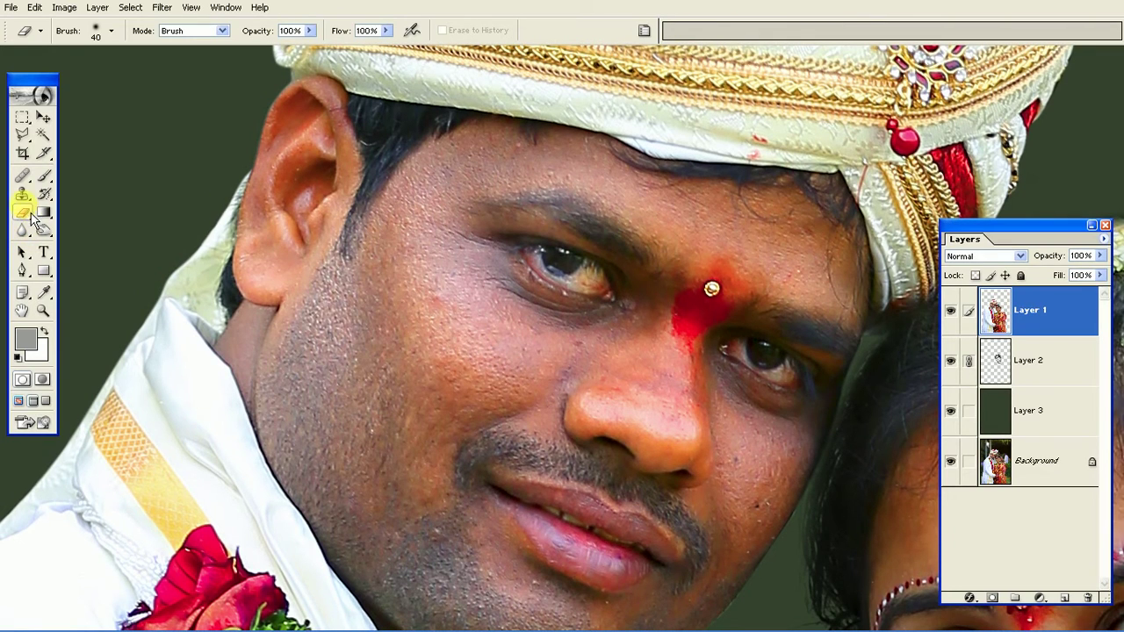
# Step: Switch to the Clone Stamp at about 27% opacity with the panels hidden
pyautogui.click(23, 195)
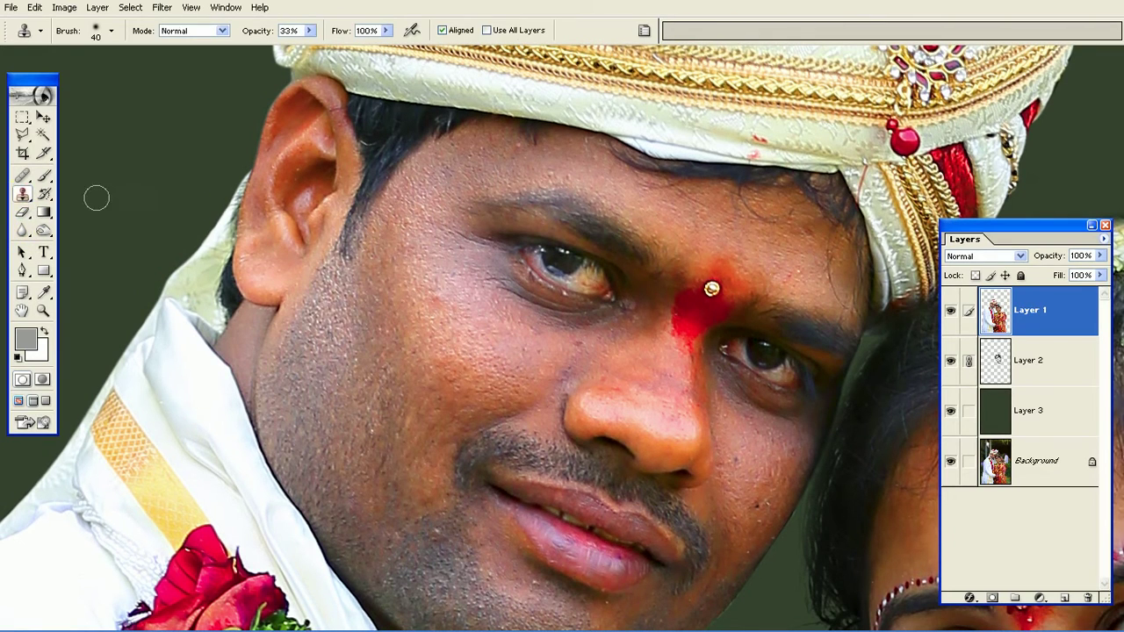
pyautogui.press('Tab')
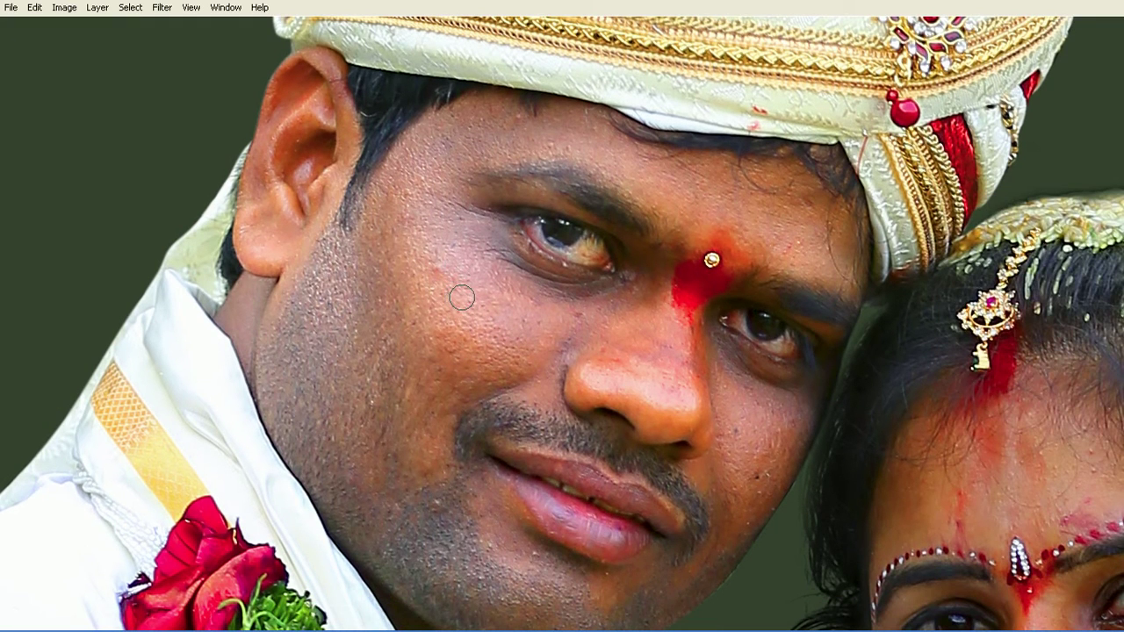
pyautogui.press('Tab')
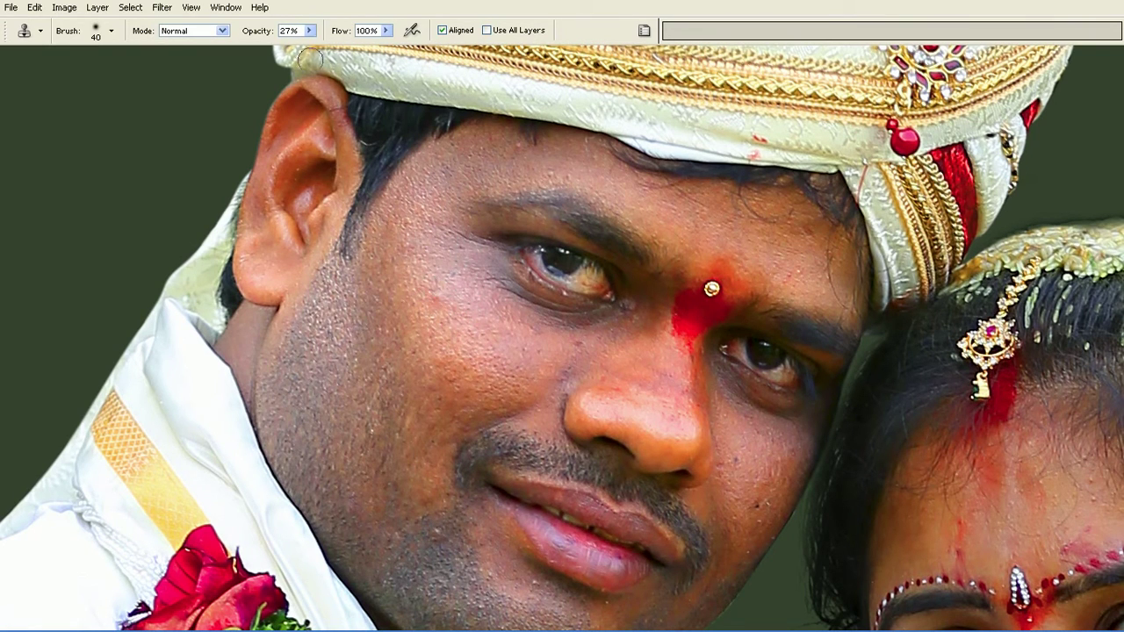
pyautogui.click(310, 31)
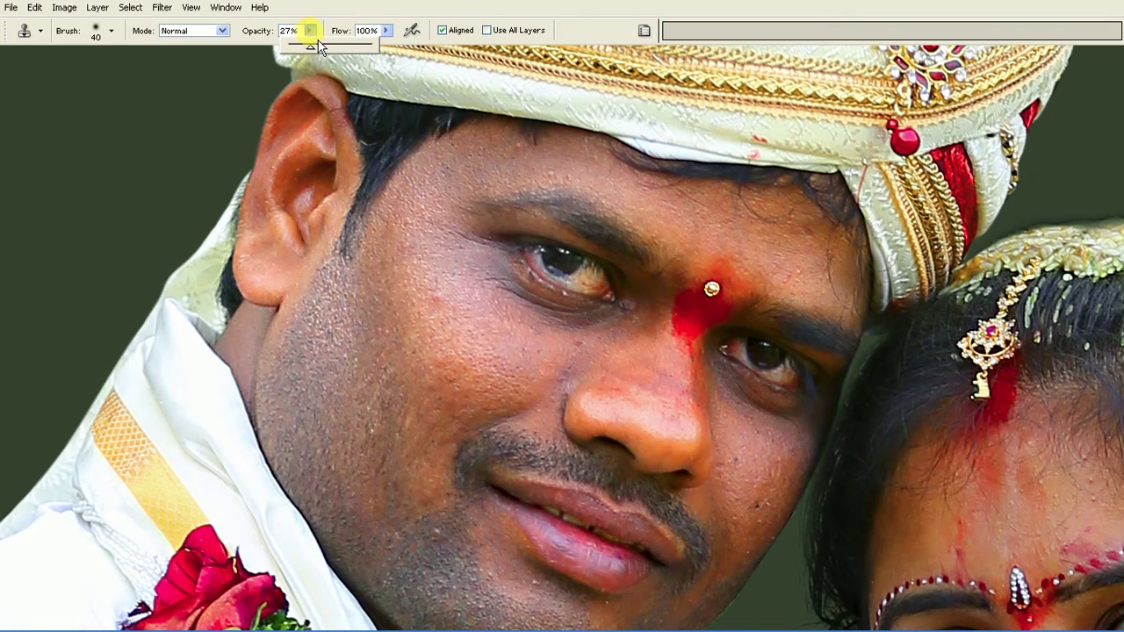
pyautogui.press('Tab')
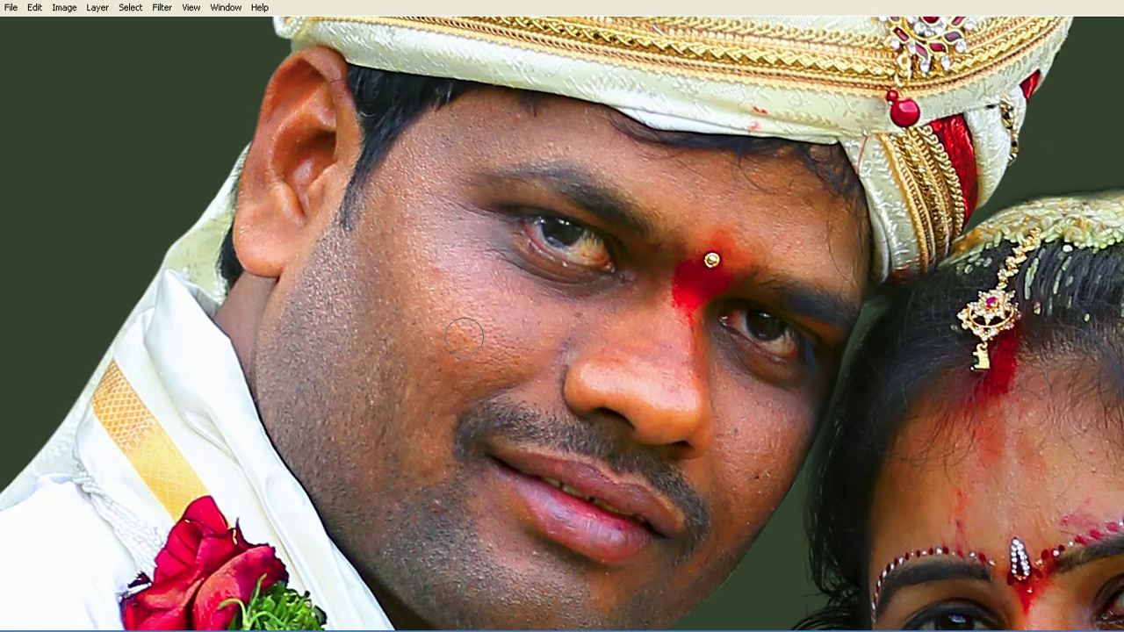
# Step: Clone over spots on the groom's cheek, below his eye, and near the top of his nose
pyautogui.moveTo(485, 328)
pyautogui.mouseDown()
pyautogui.moveTo(445, 281)
pyautogui.moveTo(530, 345)
pyautogui.mouseUp()
pyautogui.click(387, 366)
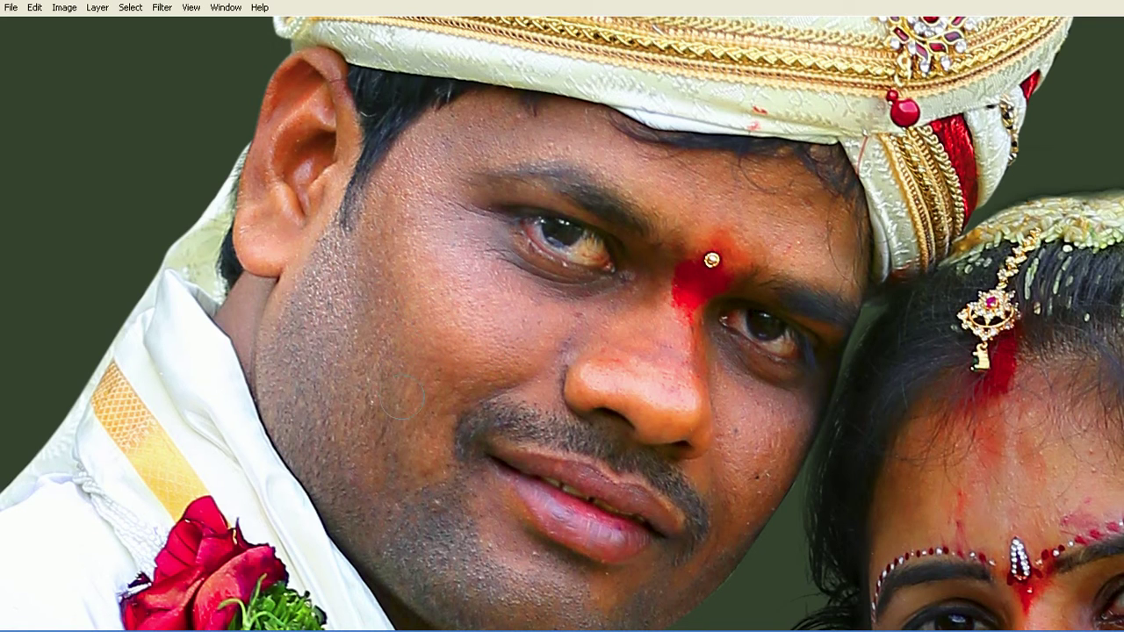
pyautogui.click(504, 347)
pyautogui.hotkey('ctrl', '+')
pyautogui.hotkey('ctrl', '+')
pyautogui.hotkey('ctrl', '+')
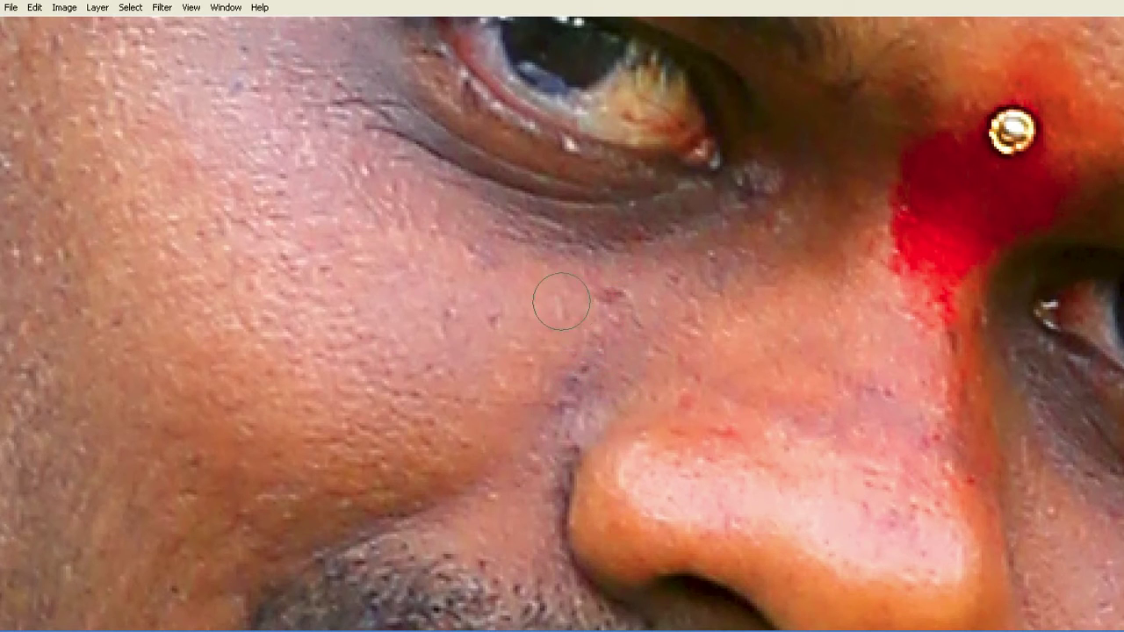
pyautogui.click(561, 303)
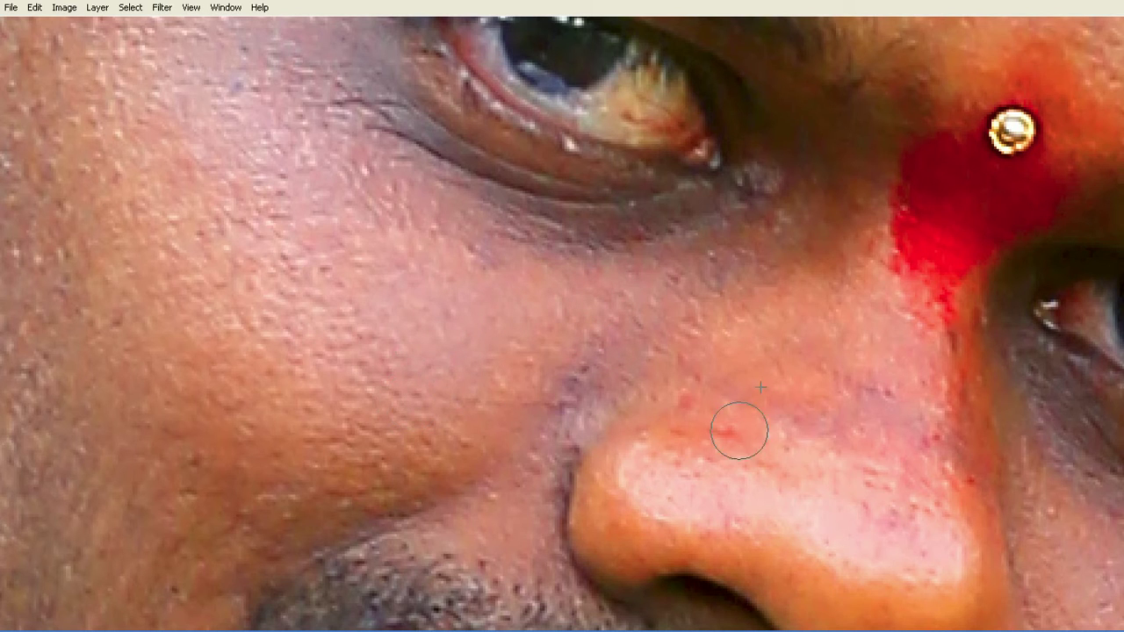
pyautogui.click(664, 367)
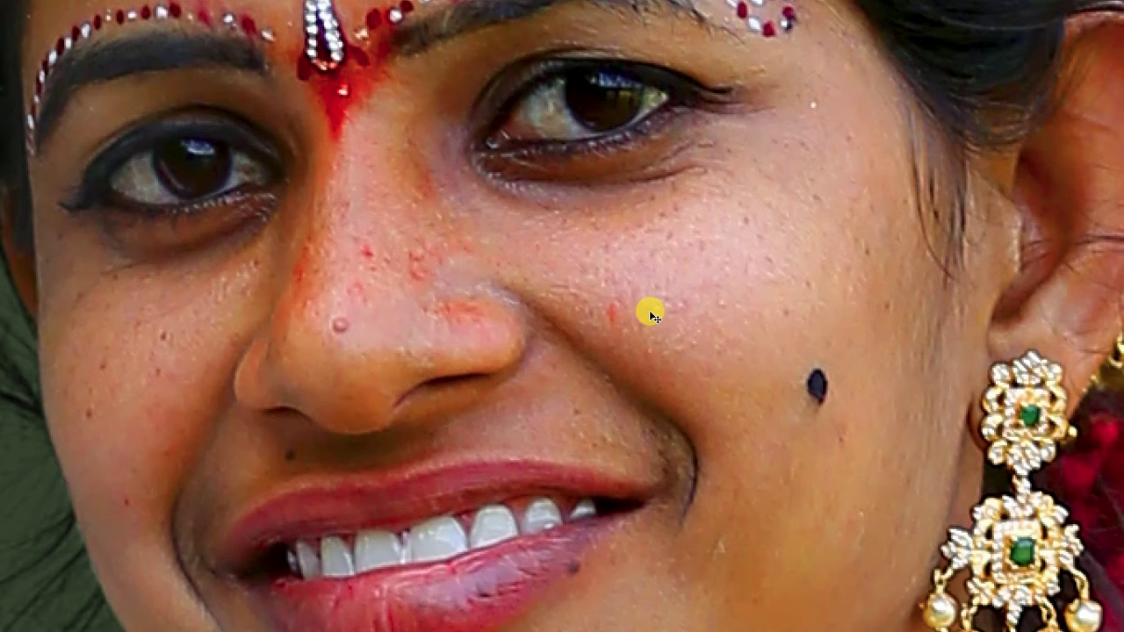
# Step: Clone clean skin over spots beside the bride's nose, on her cheeks, and across her lower forehead
pyautogui.moveTo(533, 297); pyautogui.dragTo(469, 281)
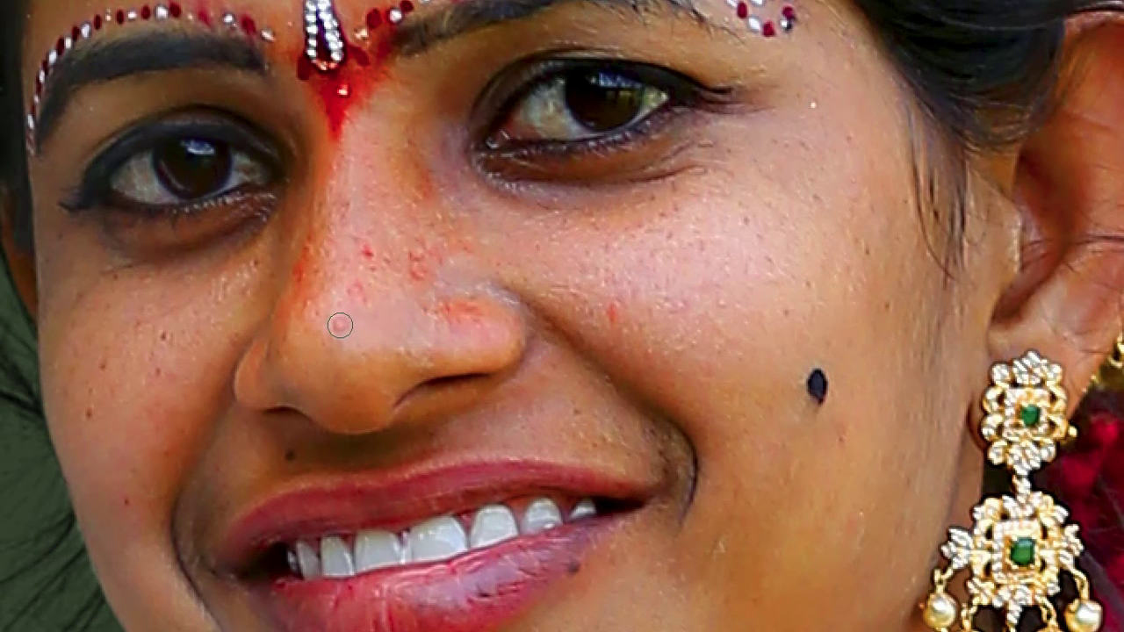
pyautogui.moveTo(341, 331); pyautogui.dragTo(594, 305)
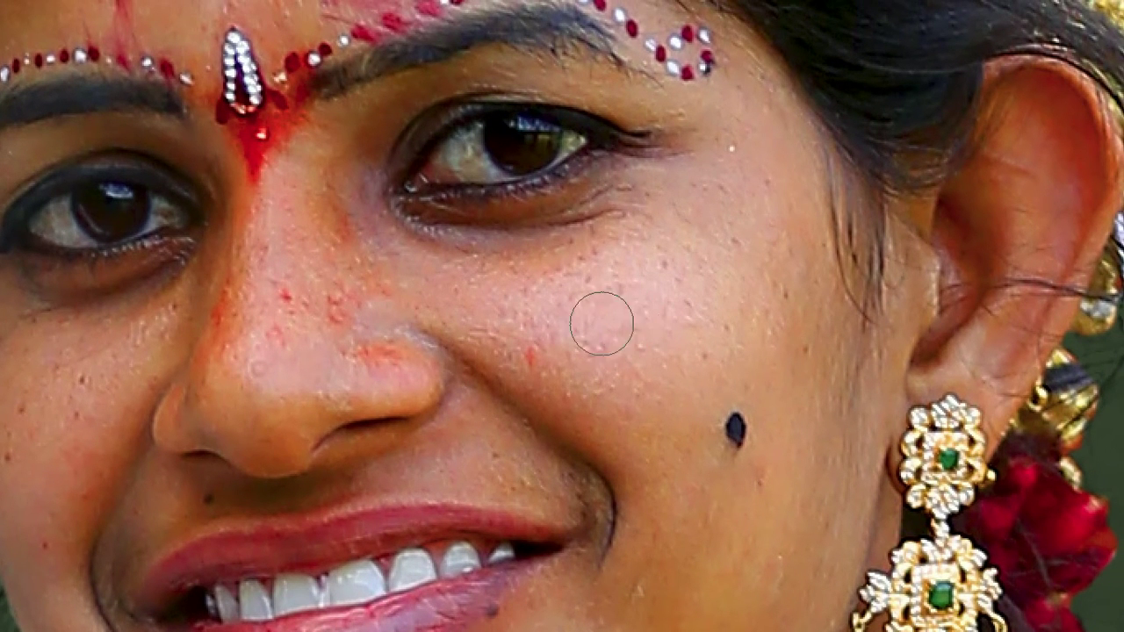
pyautogui.moveTo(532, 328); pyautogui.dragTo(540, 378)
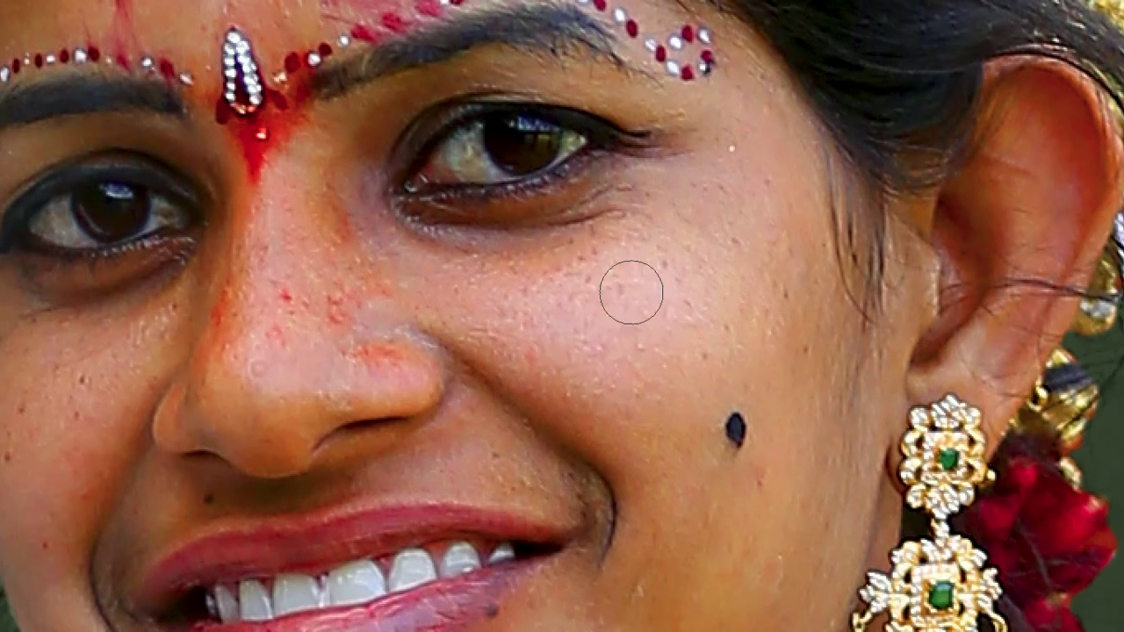
pyautogui.keyDown('alt'); pyautogui.click(610, 231); pyautogui.keyUp('alt')
pyautogui.click(668, 266)
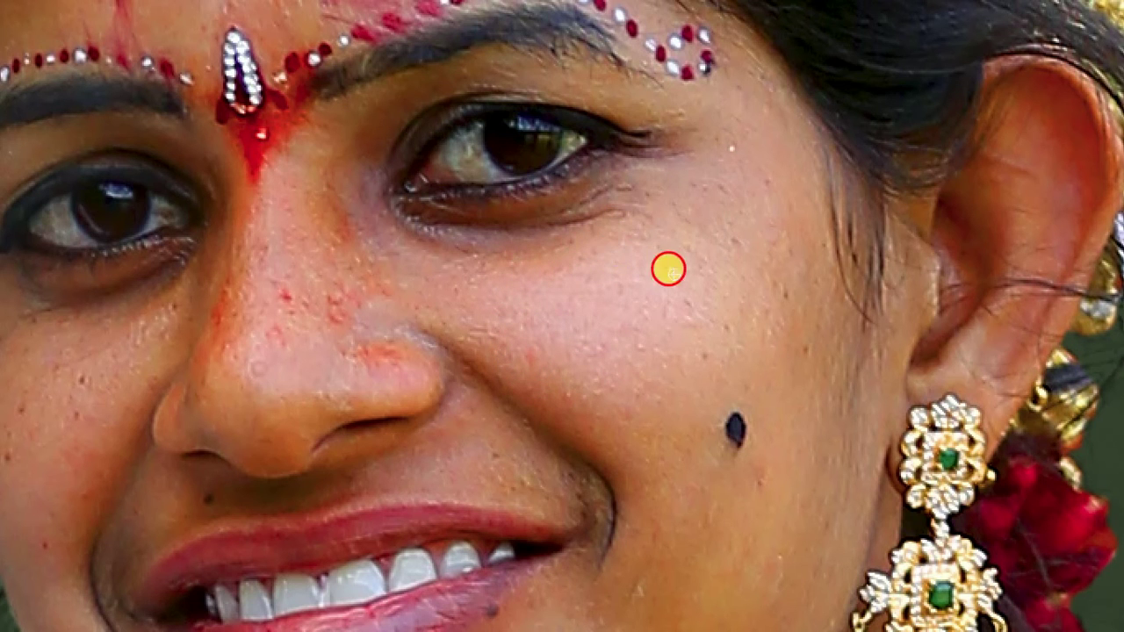
pyautogui.click(512, 342)
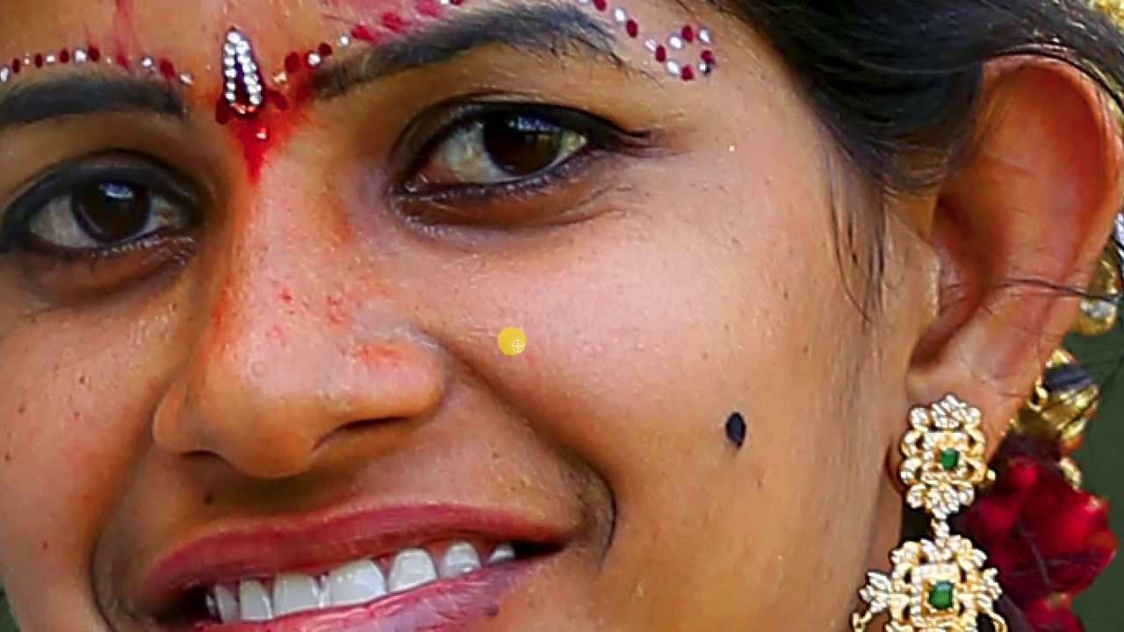
pyautogui.click(567, 294)
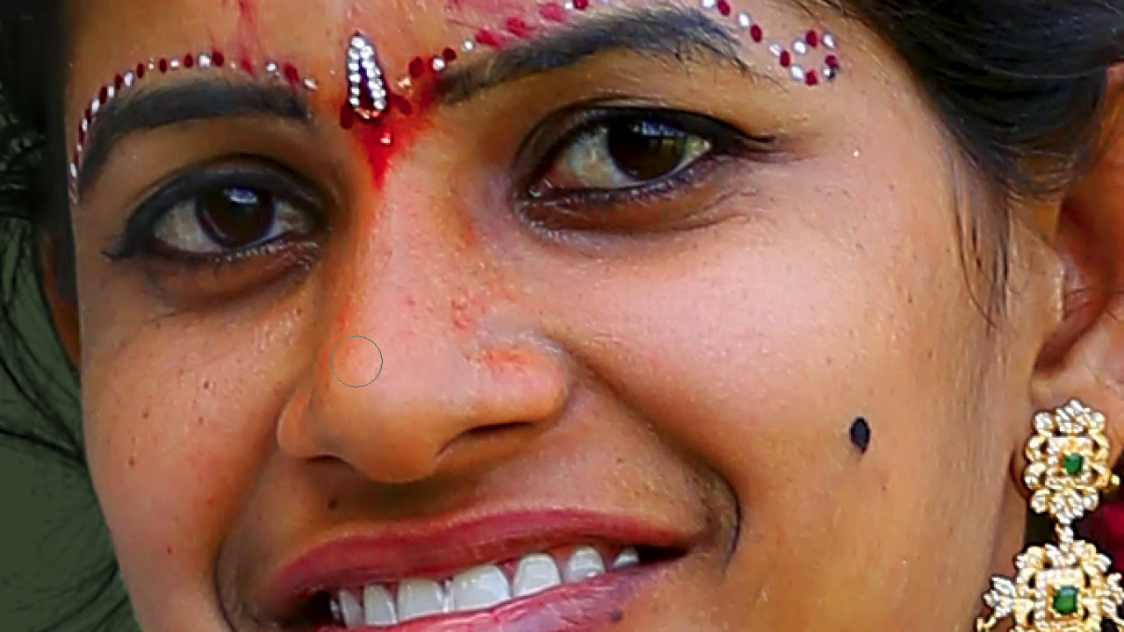
pyautogui.moveTo(416, 240)
pyautogui.mouseDown()
pyautogui.moveTo(487, 314)
pyautogui.moveTo(452, 284)
pyautogui.moveTo(433, 200)
pyautogui.mouseUp()
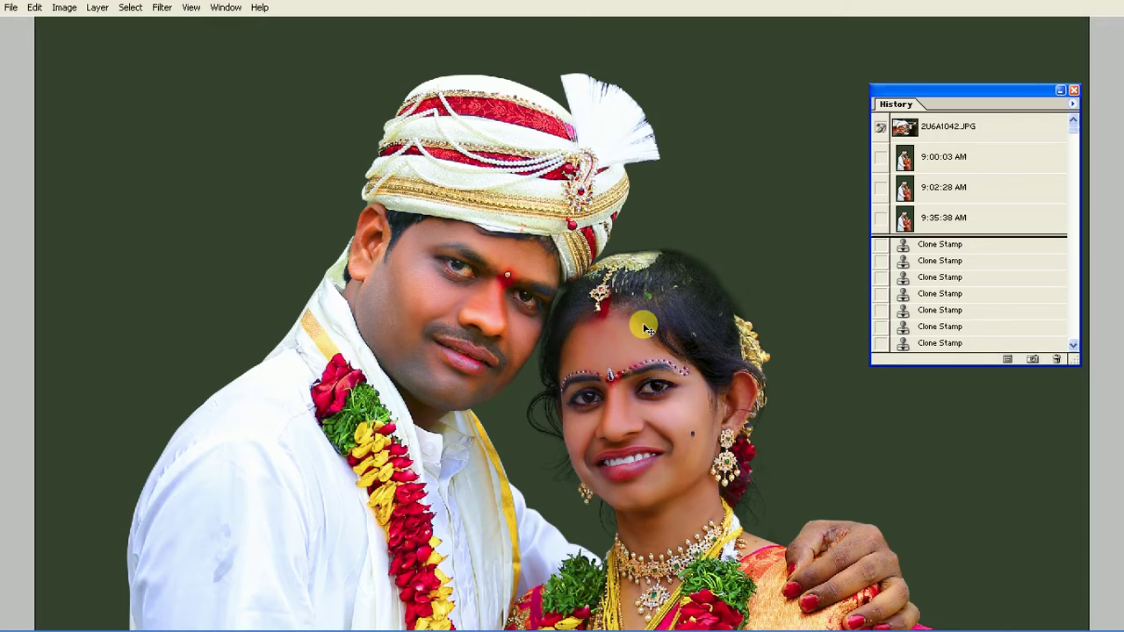
# Step: Zoom in closely on the couple's faces, centring the bride
pyautogui.click(644, 329)
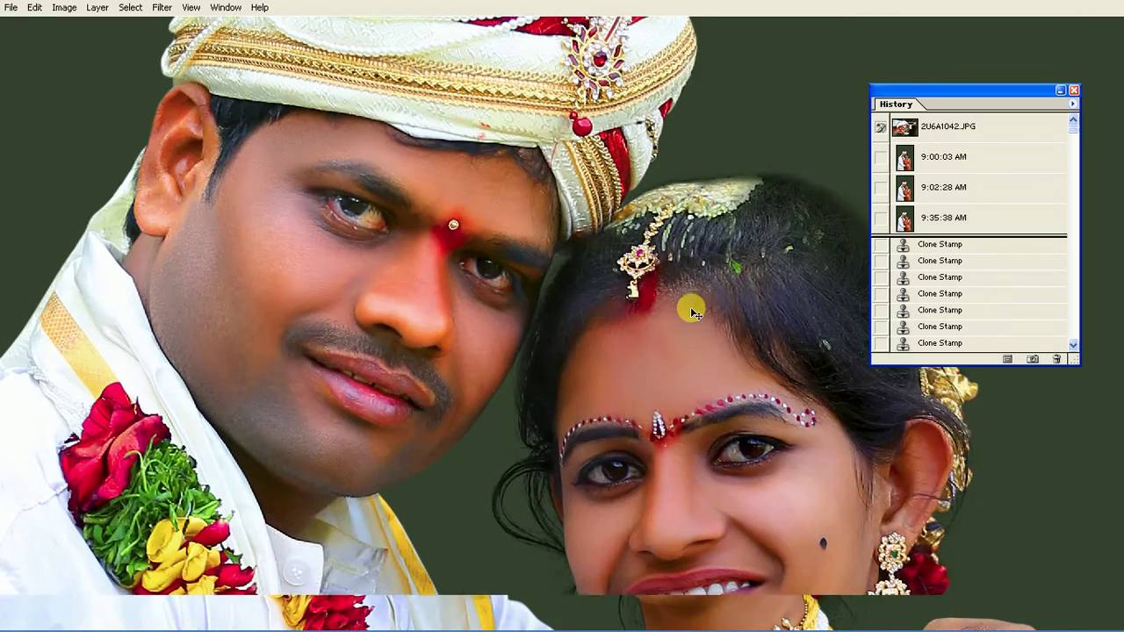
pyautogui.click(694, 308)
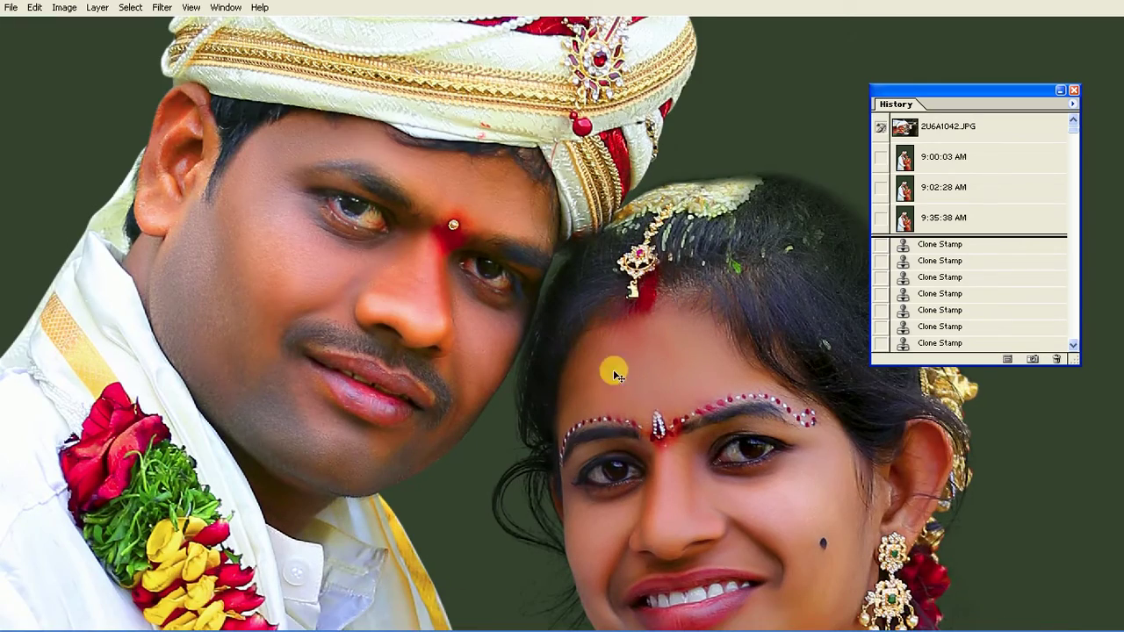
pyautogui.moveTo(612, 371)
pyautogui.mouseDown()
pyautogui.moveTo(673, 226)
pyautogui.moveTo(695, 454)
pyautogui.mouseUp()
pyautogui.hotkey('ctrl', '+')
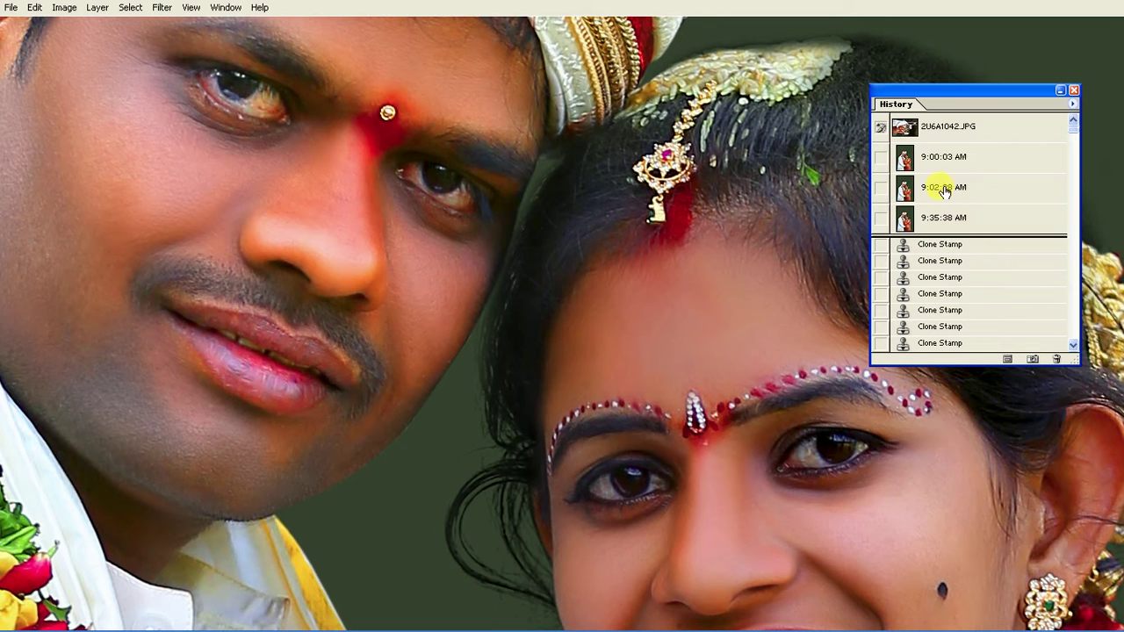
# Step: Compare the 9:00:03 AM snapshot with the retouched faces, then restore the workspace
pyautogui.click(939, 166)
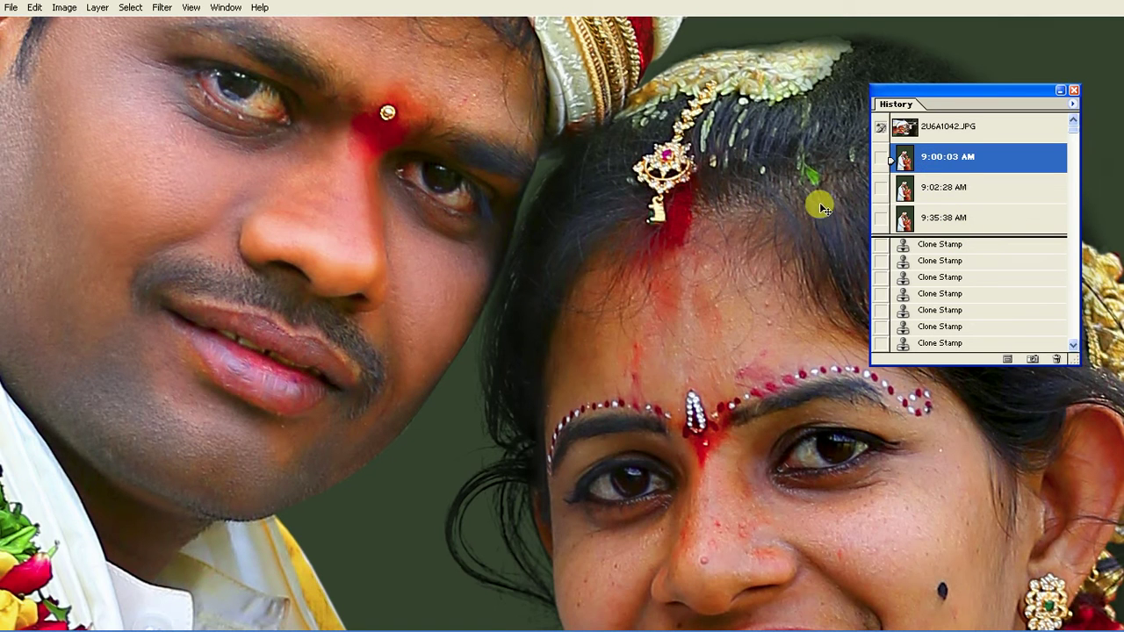
pyautogui.hotkey('ctrl', 'z')
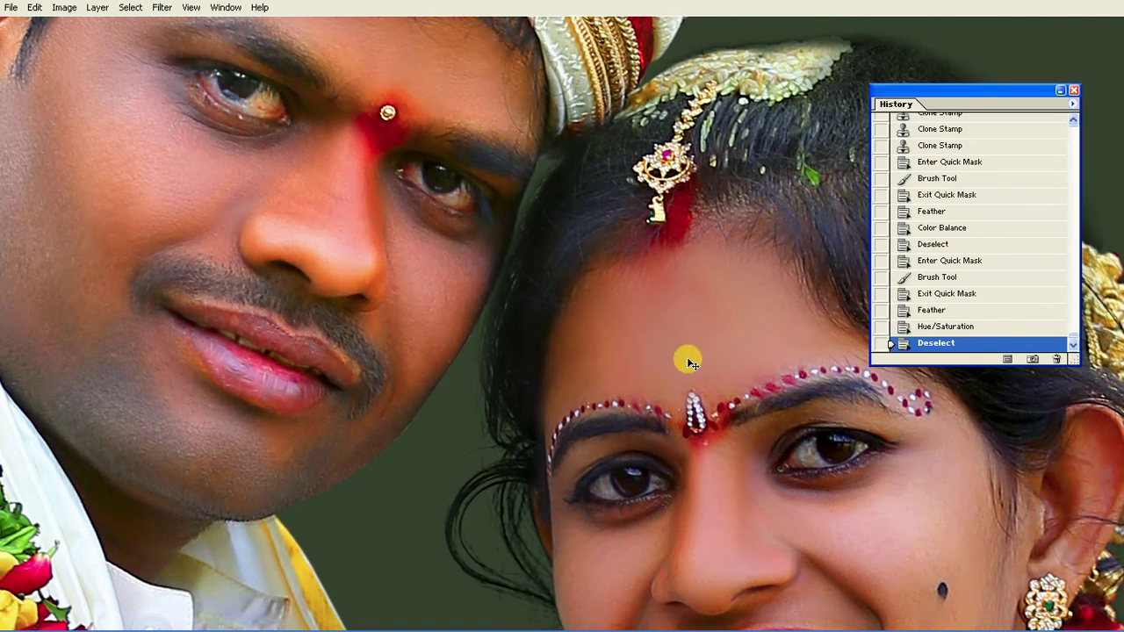
pyautogui.moveTo(711, 396); pyautogui.dragTo(583, 244)
pyautogui.hotkey('ctrl', 'z')
pyautogui.hotkey('ctrl', 'z')
pyautogui.moveTo(672, 348); pyautogui.dragTo(667, 260)
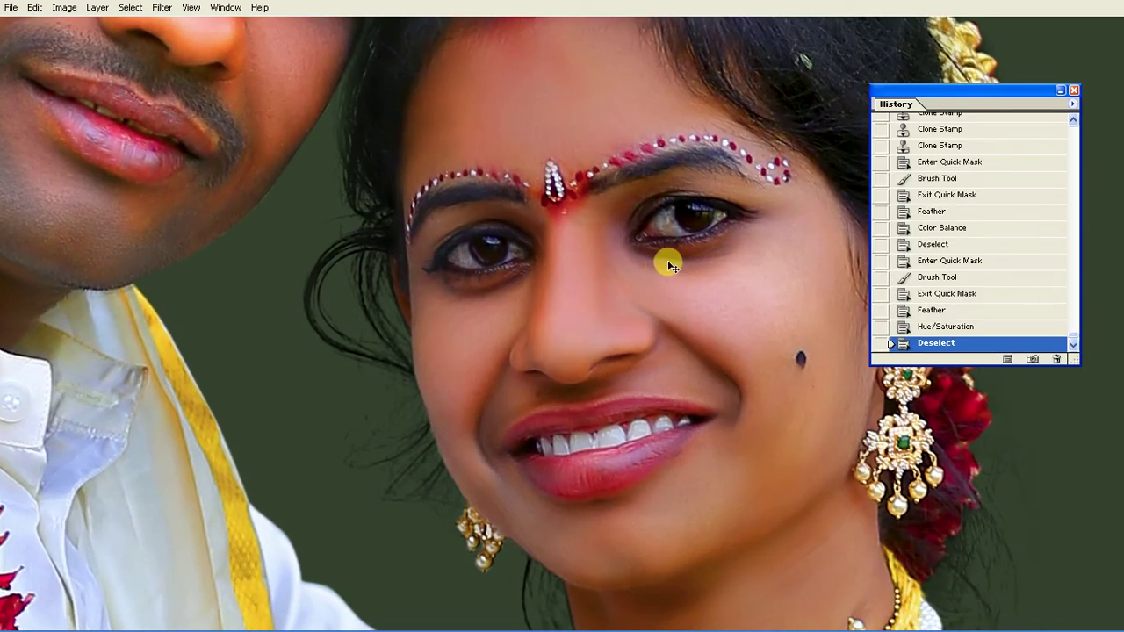
pyautogui.hotkey('ctrl', 'z')
pyautogui.hotkey('ctrl', 'z')
pyautogui.moveTo(665, 363); pyautogui.dragTo(654, 521)
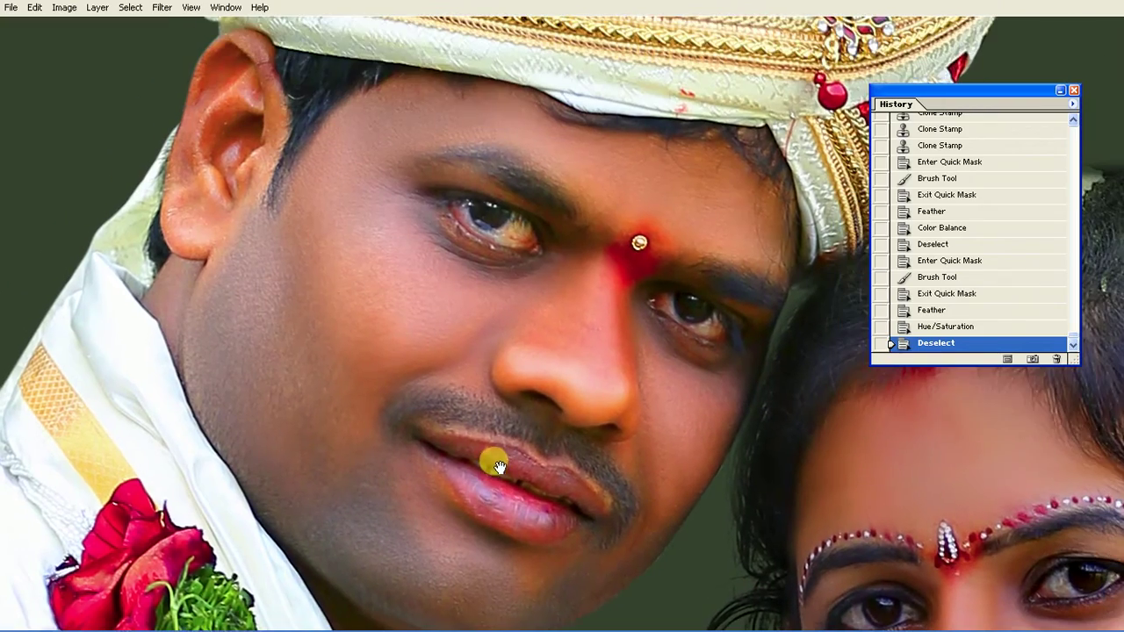
pyautogui.hotkey('ctrl', 'z')
pyautogui.hotkey('ctrl', 'z')
pyautogui.moveTo(690, 470); pyautogui.dragTo(557, 301)
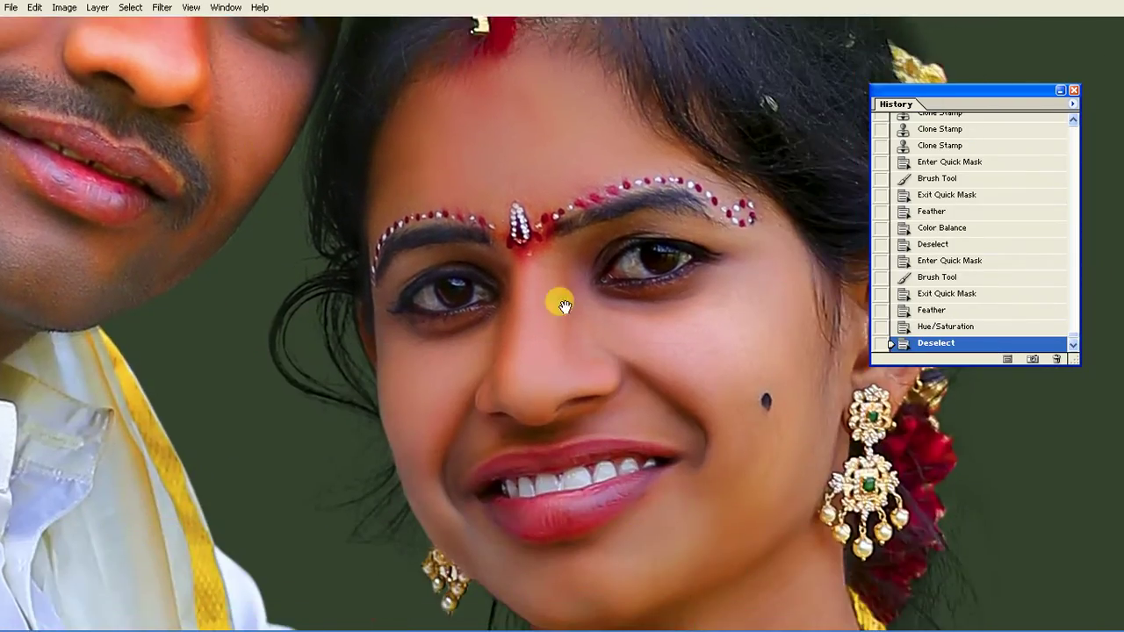
pyautogui.hotkey('ctrl', 'z')
pyautogui.hotkey('ctrl', 'z')
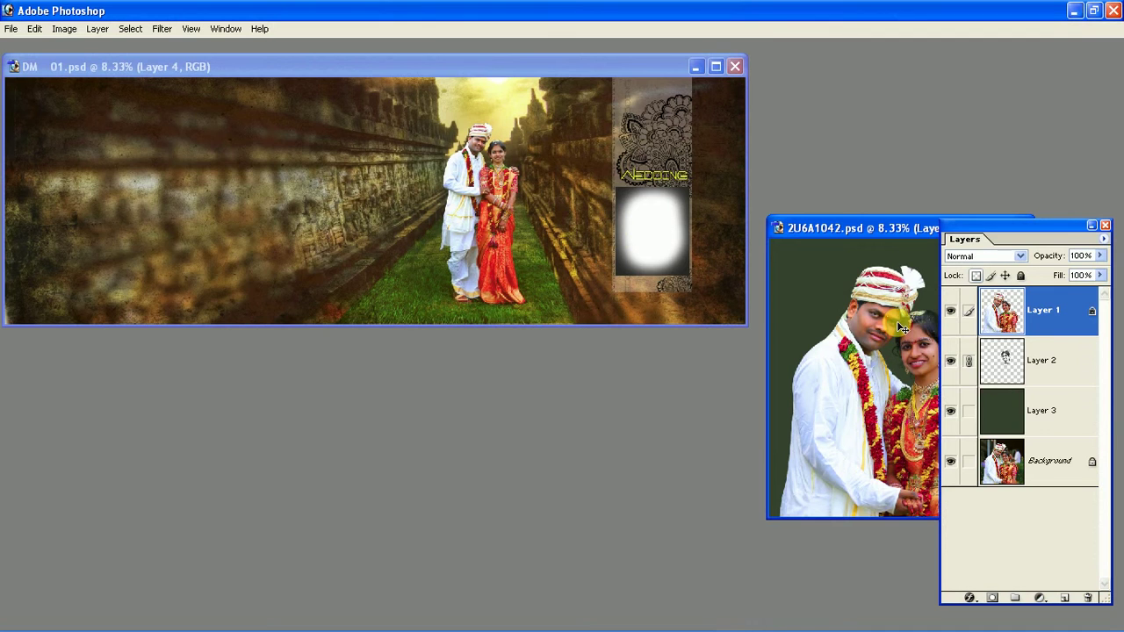
pyautogui.click(226, 28)
pyautogui.click(227, 80)
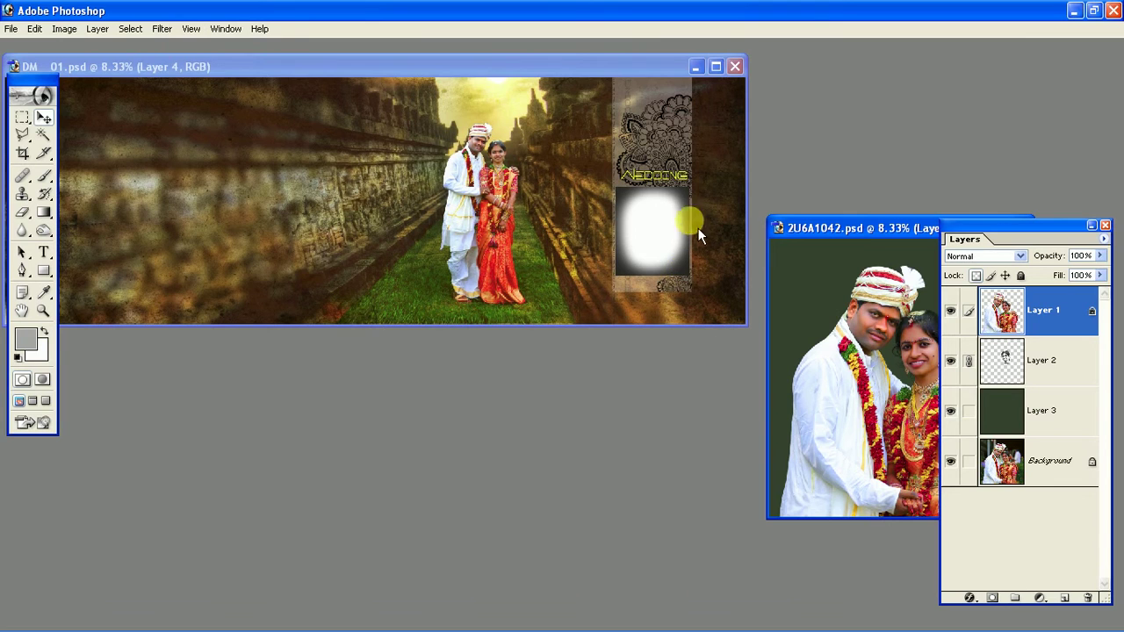
# Step: Copy the retouched 2U6A1042 couple photo into DM 01.psd and view it full screen
pyautogui.moveTo(642, 70); pyautogui.dragTo(876, 236)
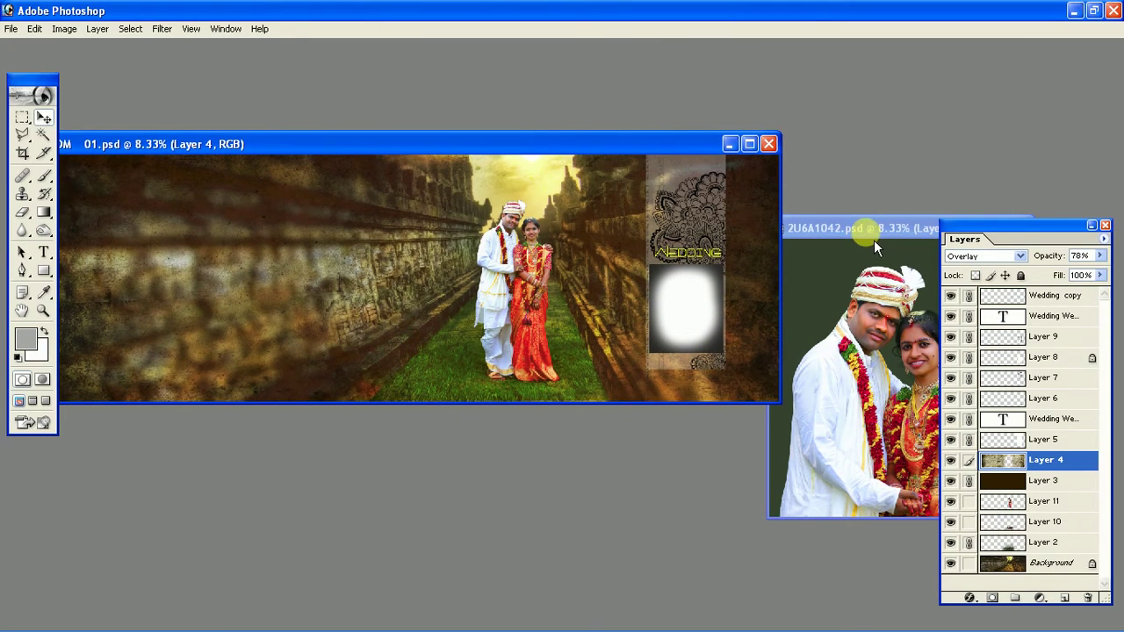
pyautogui.click(871, 239)
pyautogui.moveTo(856, 382); pyautogui.dragTo(241, 327)
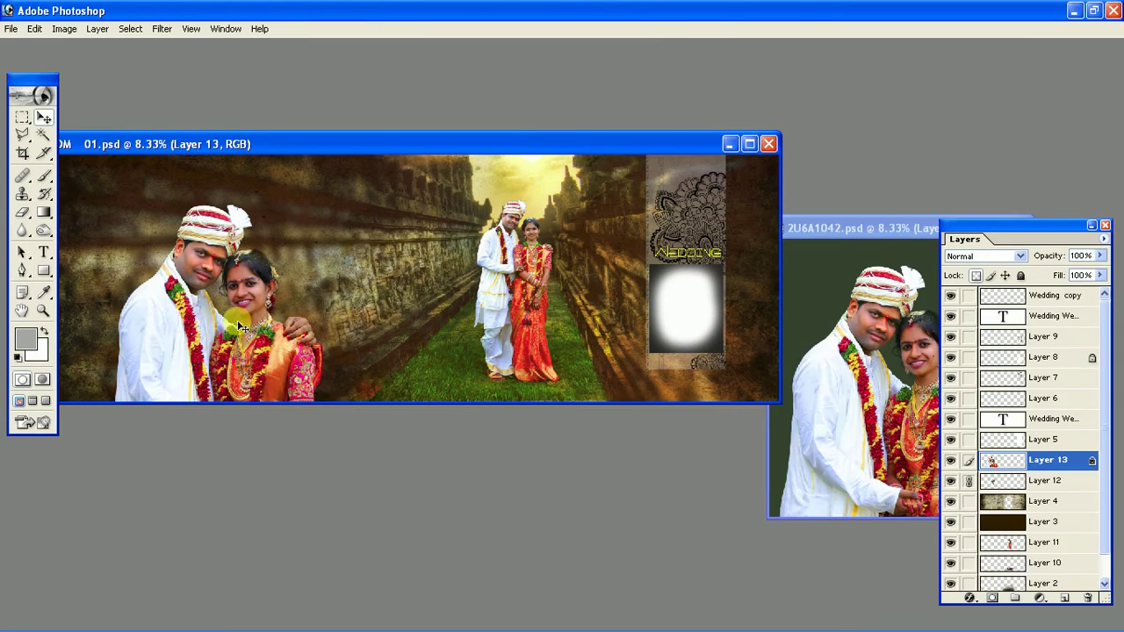
pyautogui.press('Tab')
pyautogui.press('f')
pyautogui.press('f')
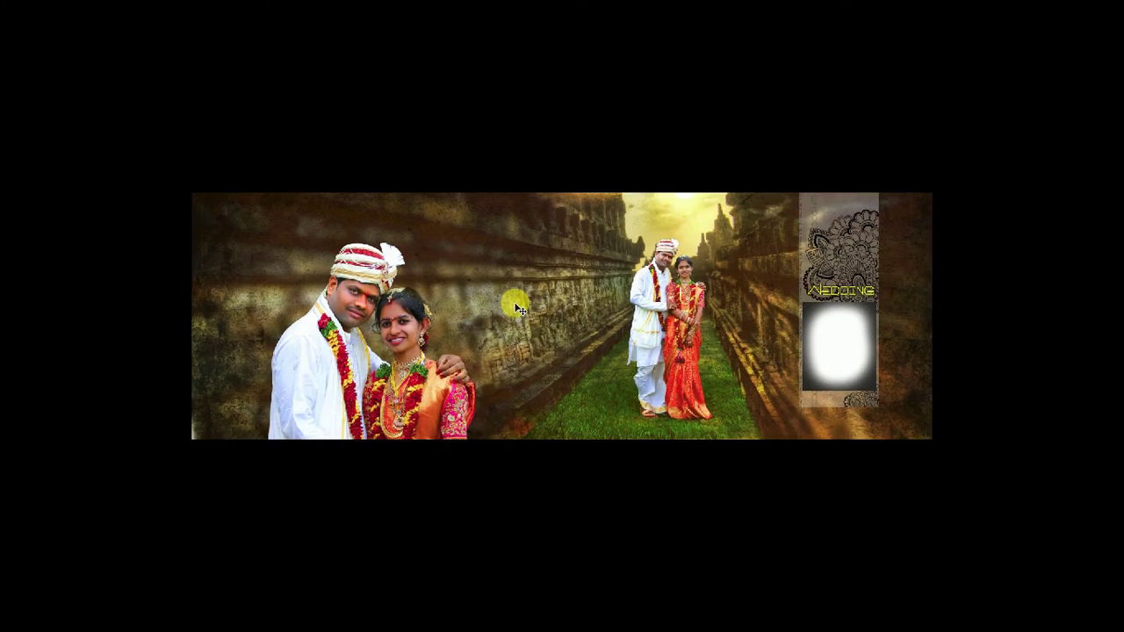
pyautogui.hotkey('ctrl', '0')
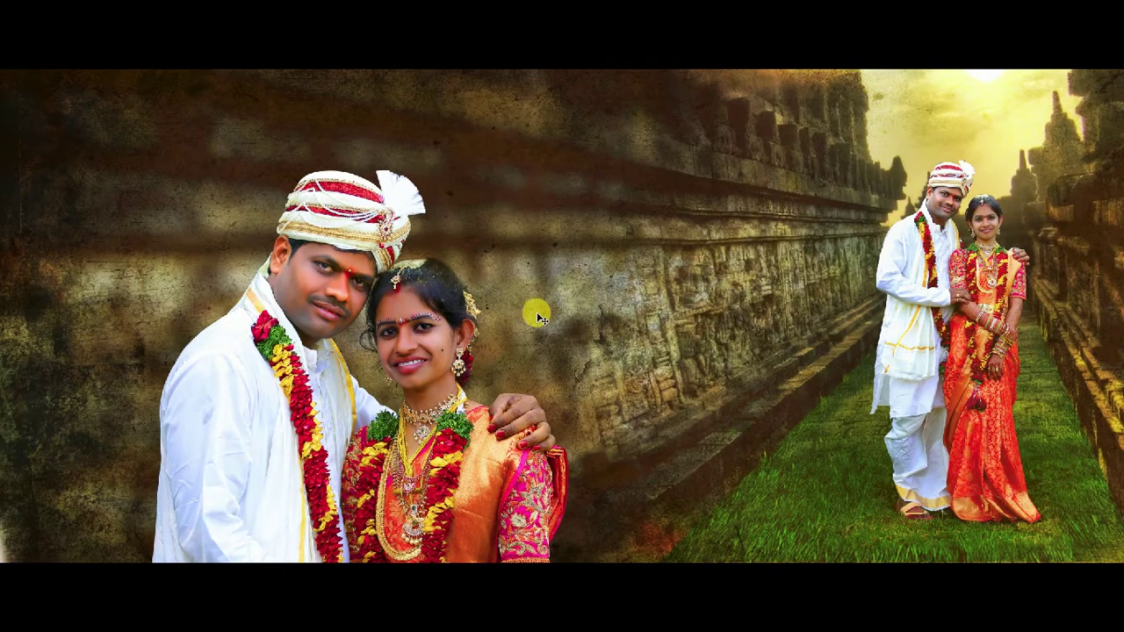
# Step: Scale up the couple layer and move it to span the left page's full height
pyautogui.hotkey('ctrl', 't')
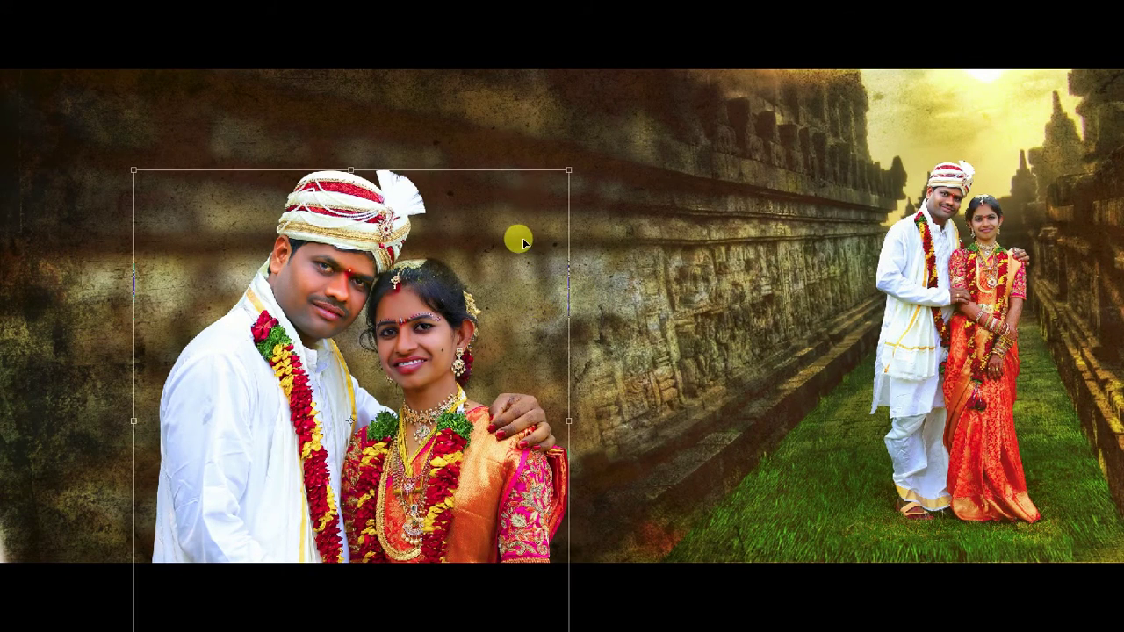
pyautogui.moveTo(569, 170); pyautogui.dragTo(595, 113)
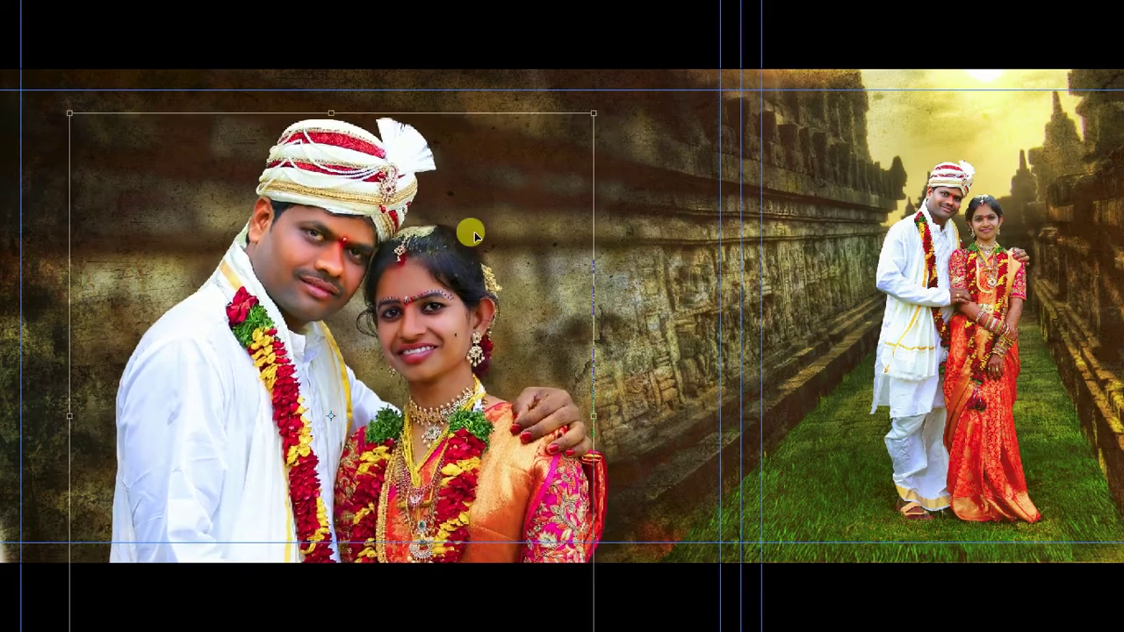
pyautogui.moveTo(474, 235); pyautogui.dragTo(425, 200)
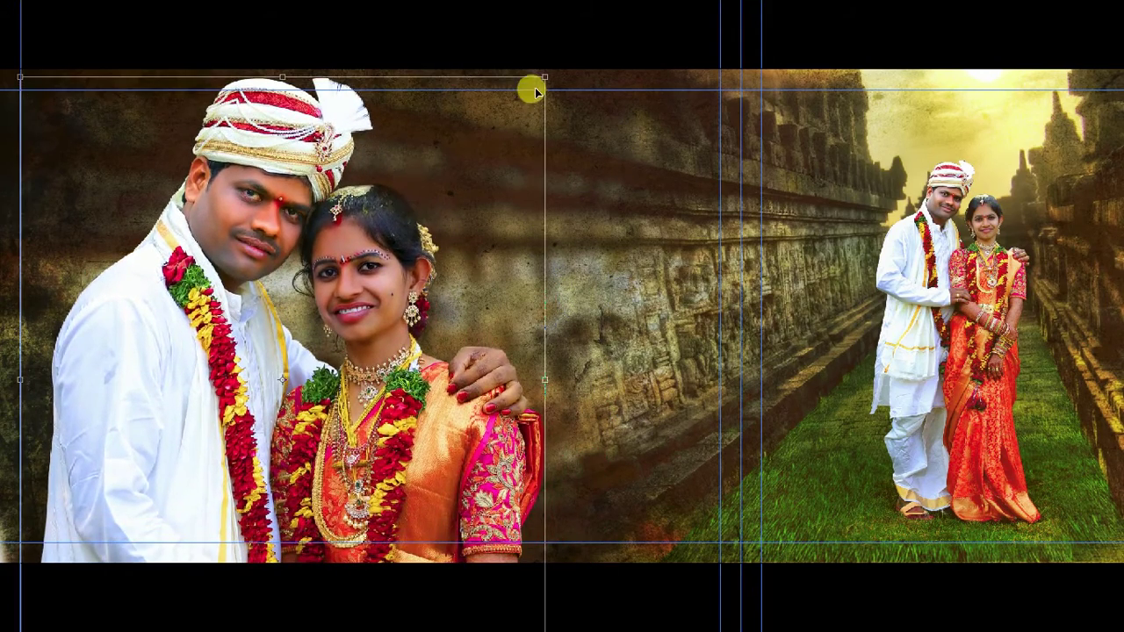
pyautogui.moveTo(536, 91); pyautogui.dragTo(570, 58)
pyautogui.moveTo(495, 216); pyautogui.dragTo(495, 223)
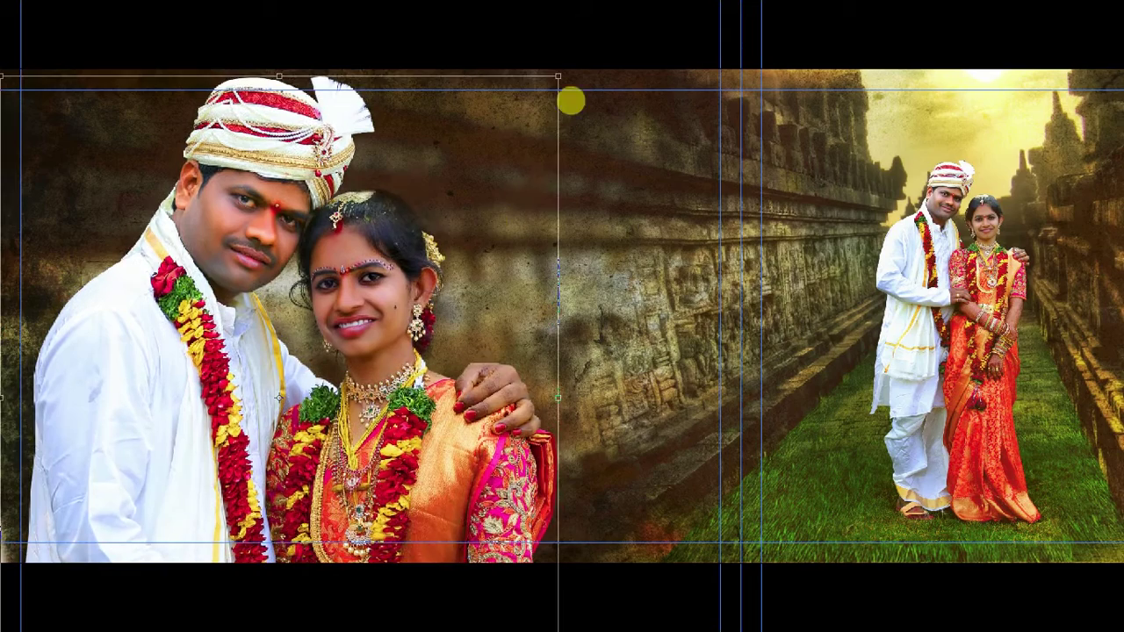
pyautogui.moveTo(558, 75)
pyautogui.mouseDown()
pyautogui.moveTo(577, 77)
pyautogui.moveTo(578, 67)
pyautogui.mouseUp()
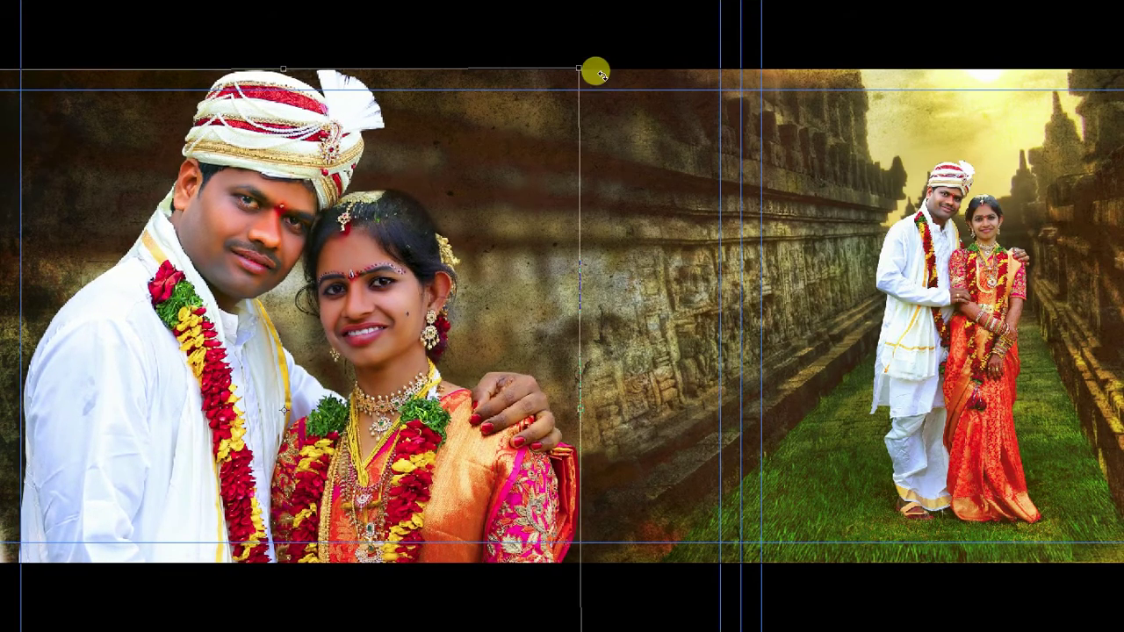
pyautogui.moveTo(596, 71); pyautogui.dragTo(582, 68)
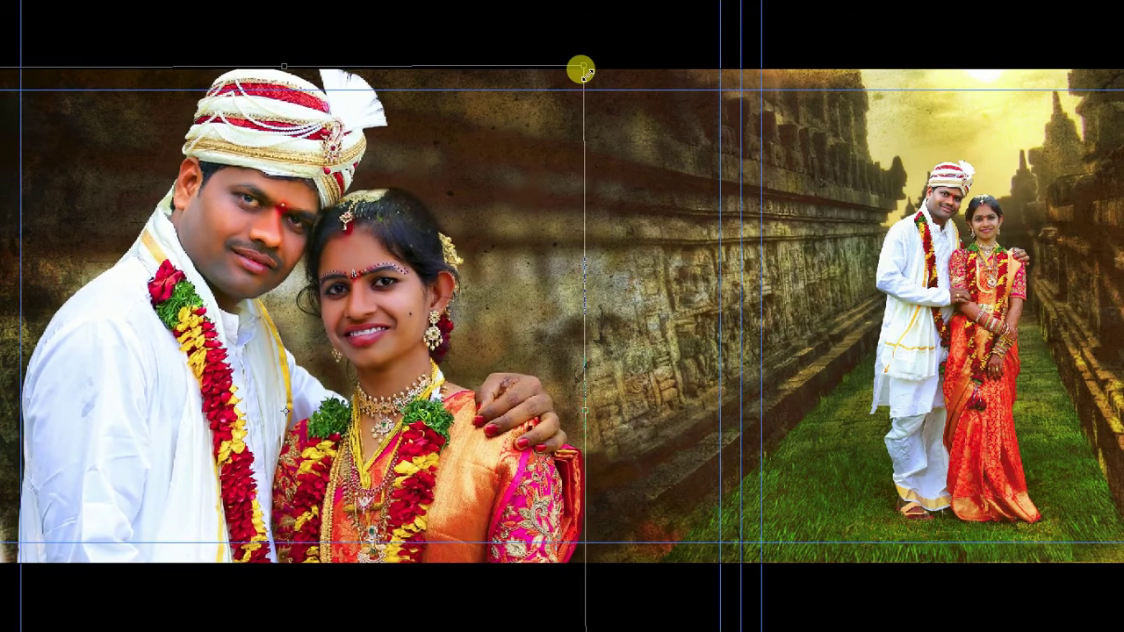
pyautogui.press('Return')
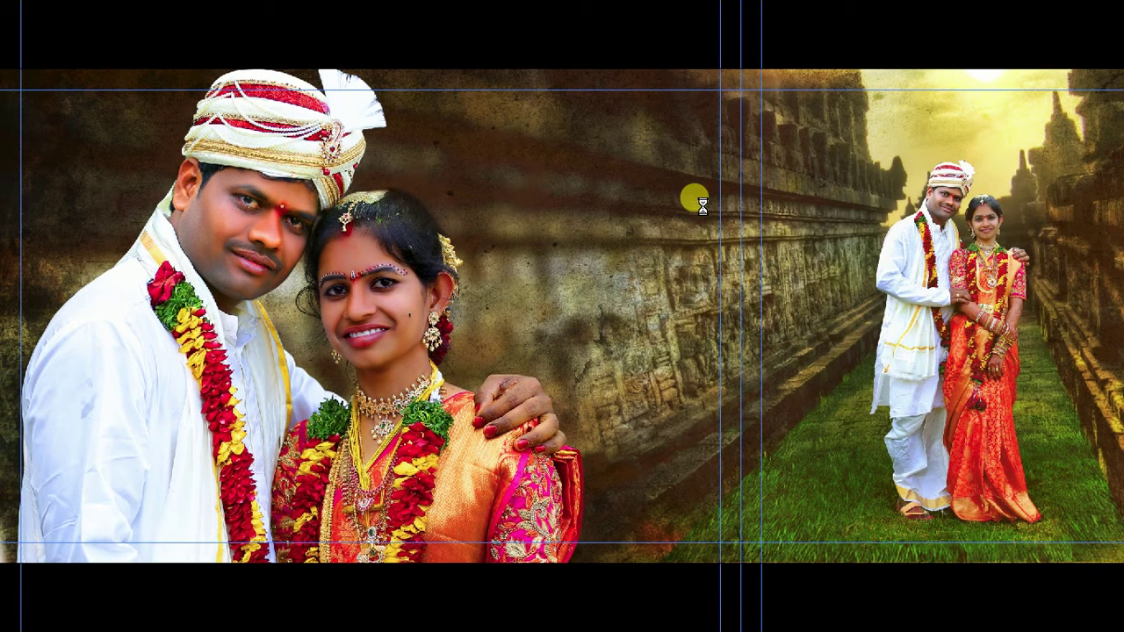
# Step: Apply Color Balance midtones of about -4, +1, -17 to the couple photo
pyautogui.moveTo(671, 217); pyautogui.dragTo(874, 150)
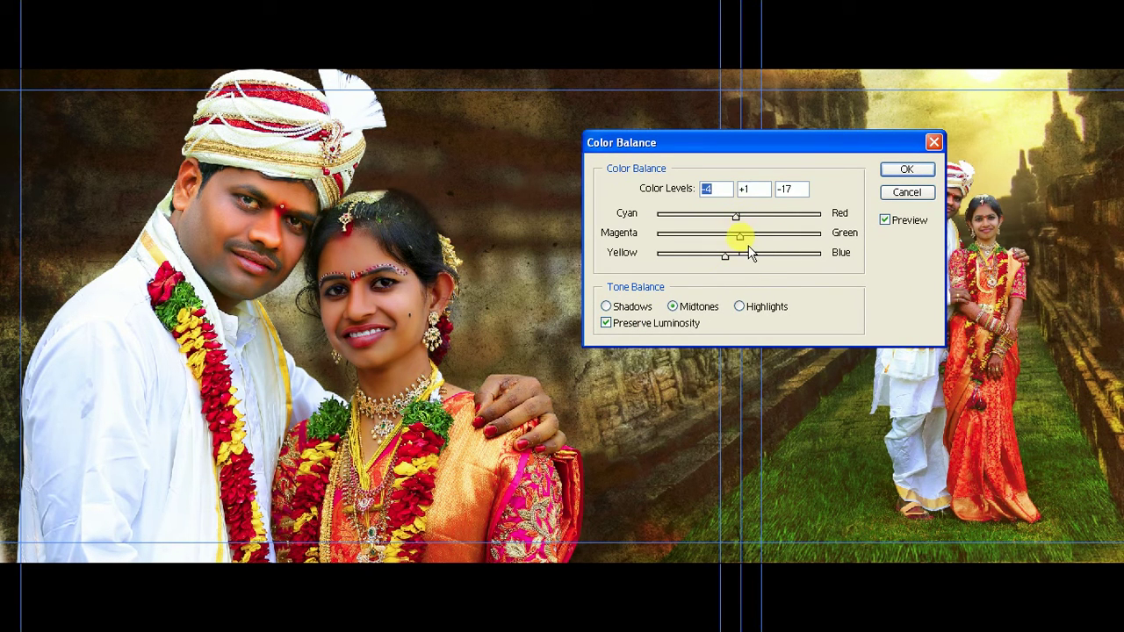
pyautogui.click(907, 170)
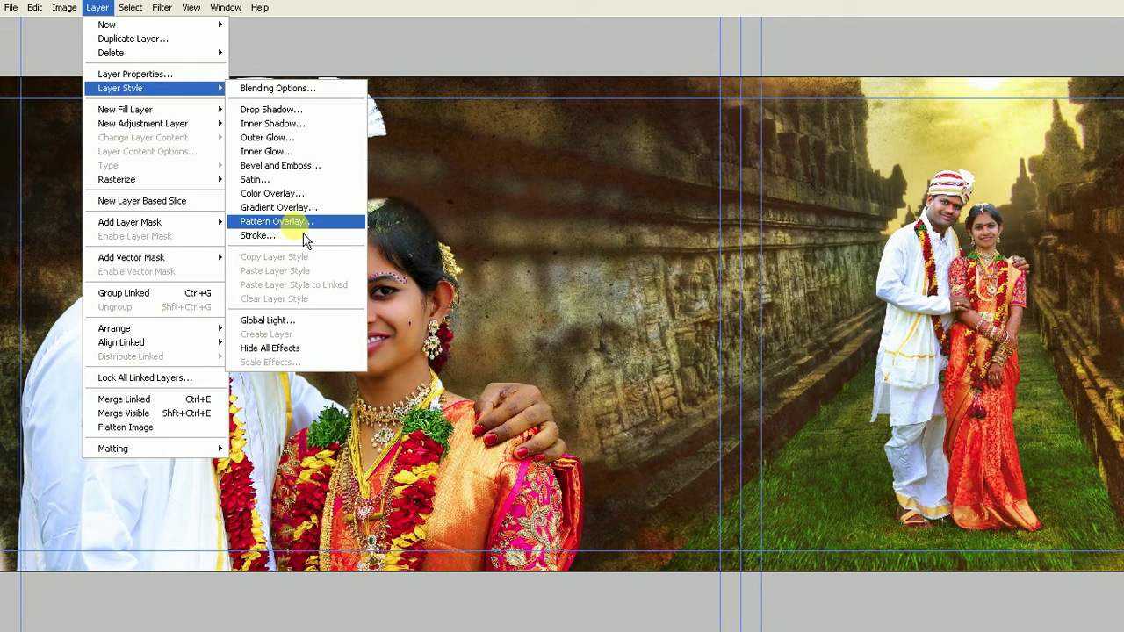
# Step: Add a drop shadow: 103° local angle, 399 px distance, 250 px size, 36% opacity
pyautogui.click(307, 110)
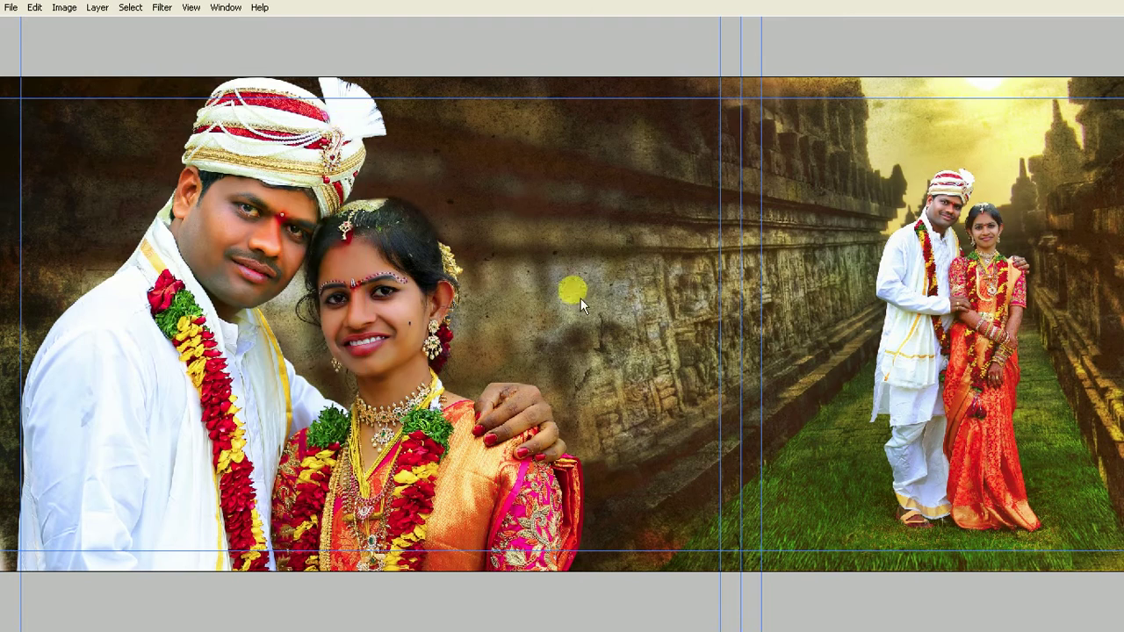
pyautogui.moveTo(439, 139); pyautogui.dragTo(743, 185)
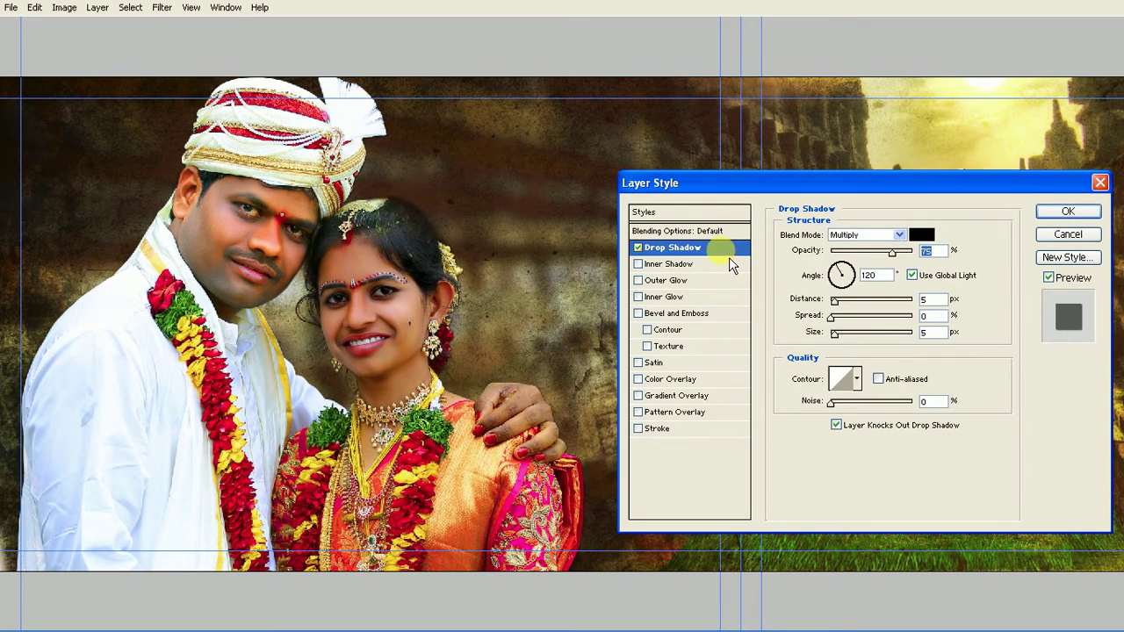
pyautogui.click(929, 275)
pyautogui.moveTo(532, 289); pyautogui.dragTo(539, 317)
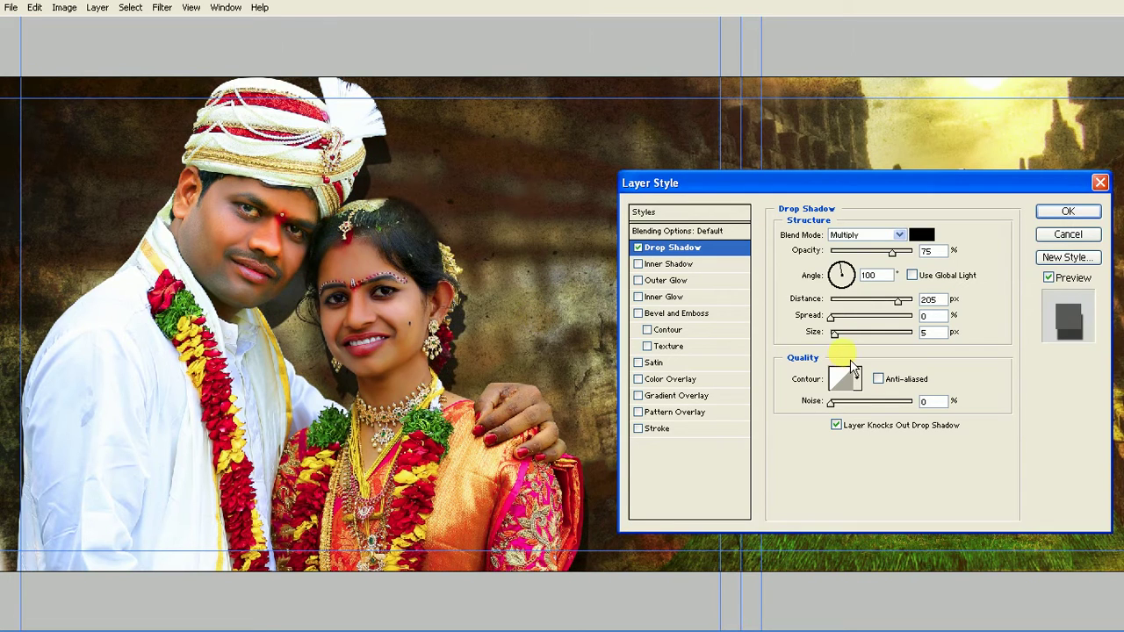
pyautogui.moveTo(848, 348); pyautogui.dragTo(916, 349)
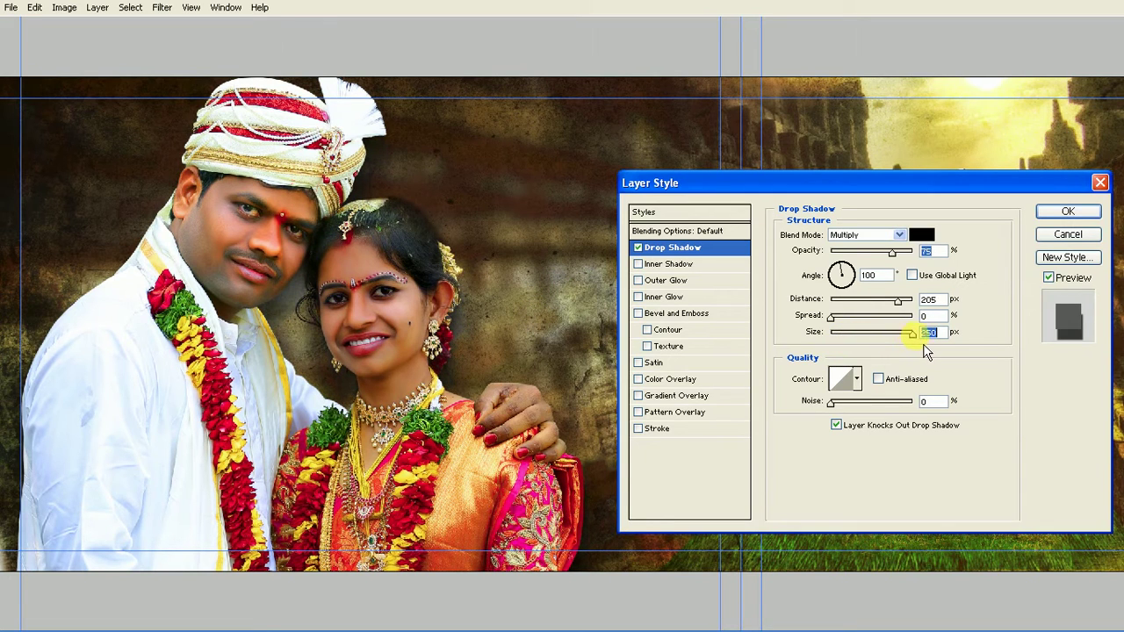
pyautogui.moveTo(893, 252); pyautogui.dragTo(876, 253)
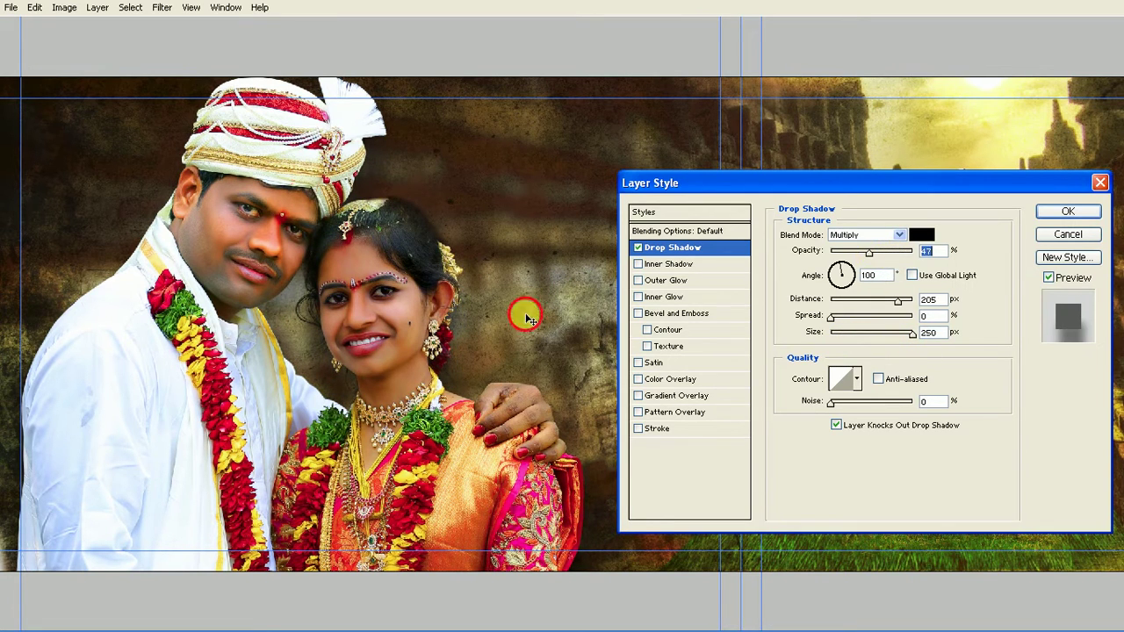
pyautogui.moveTo(522, 314); pyautogui.dragTo(533, 338)
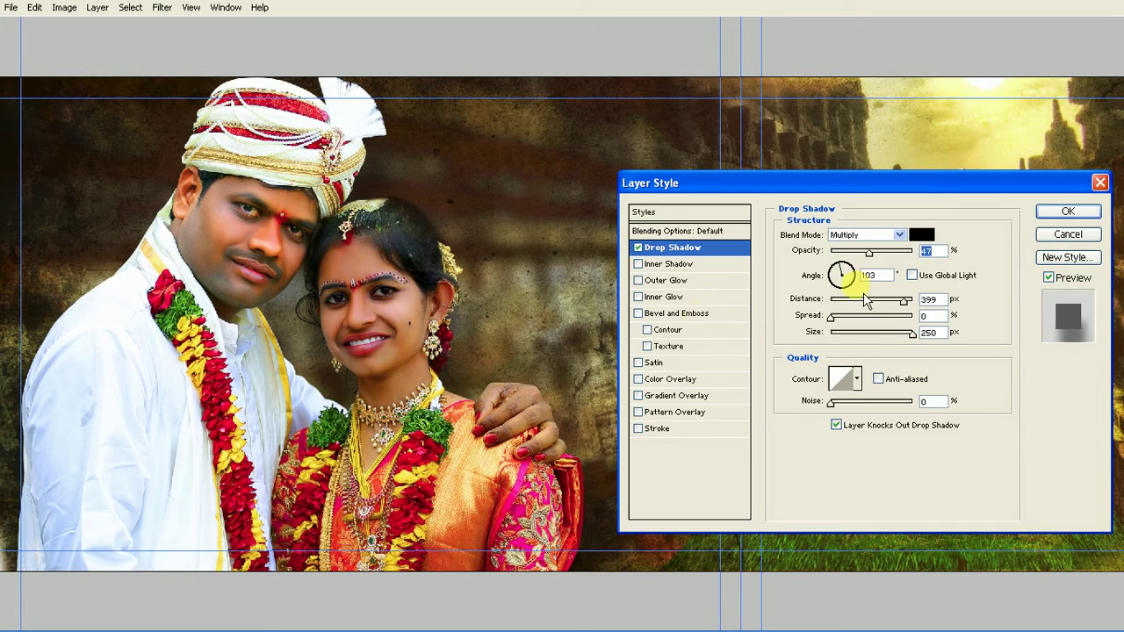
pyautogui.moveTo(872, 274); pyautogui.dragTo(867, 263)
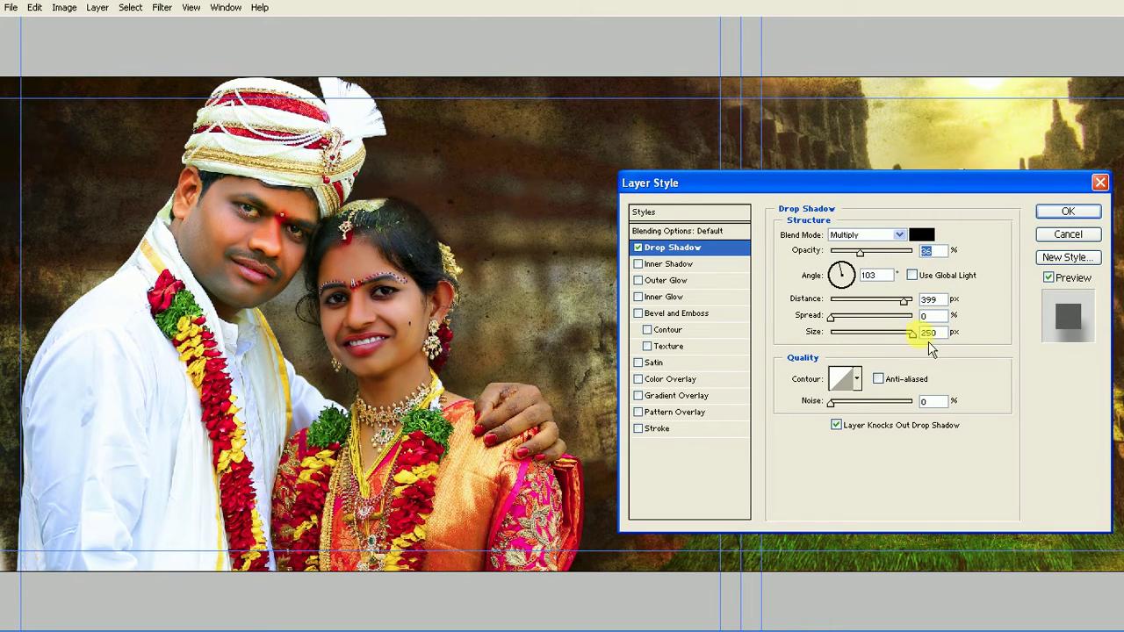
pyautogui.click(1068, 212)
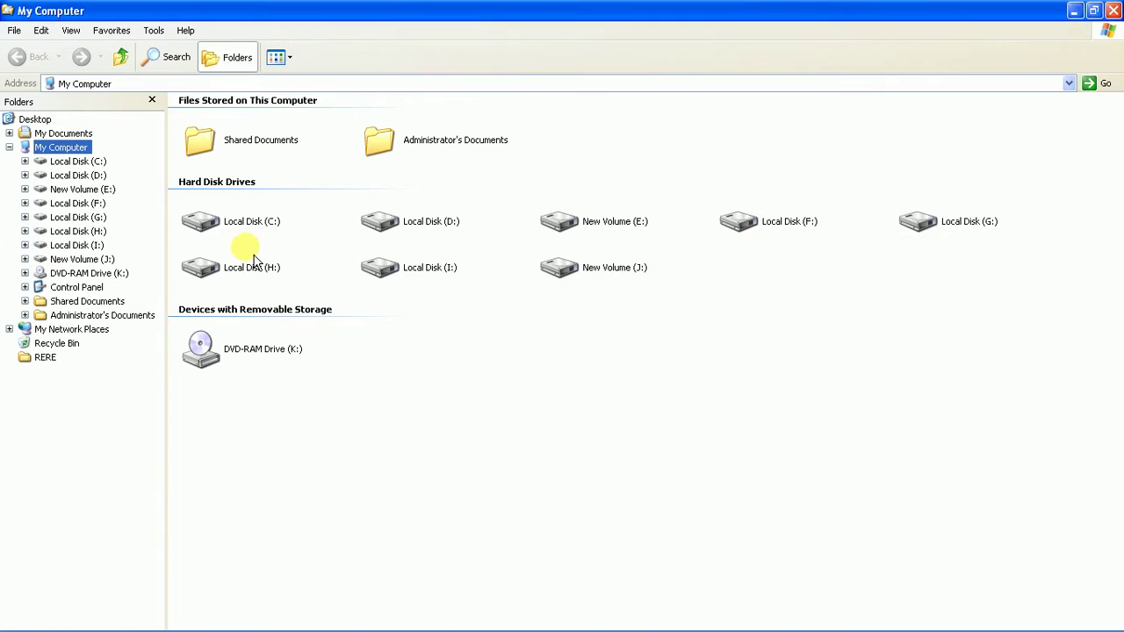
# Step: Find the 0000000 bokeh image on New Volume (J:), then return to Photoshop
pyautogui.click(88, 260)
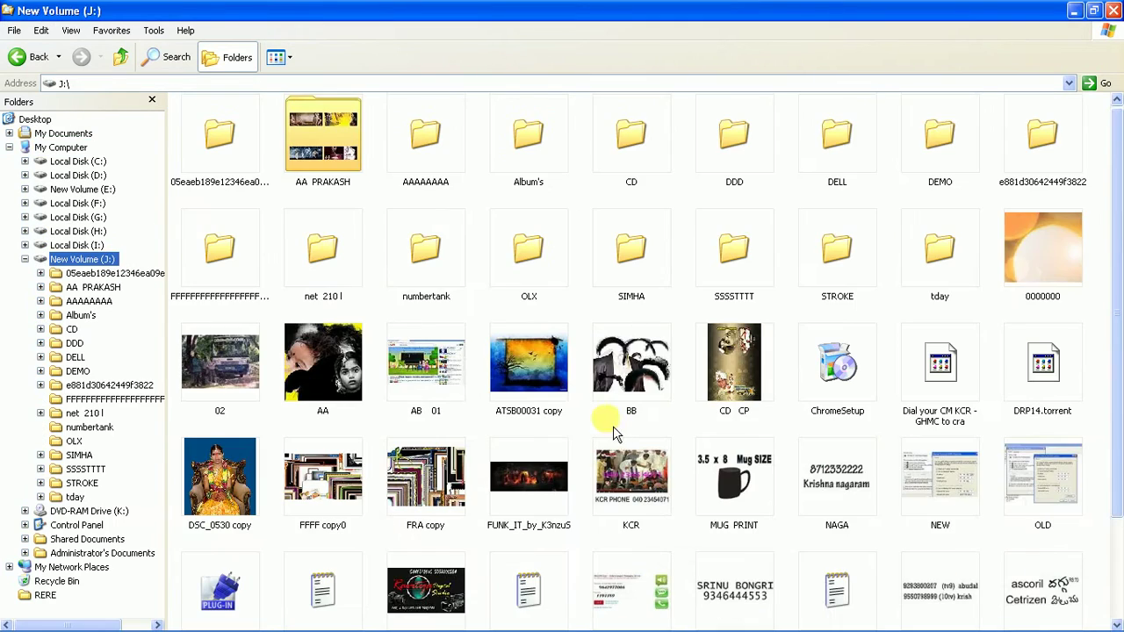
pyautogui.scroll(-1, 894, 439)
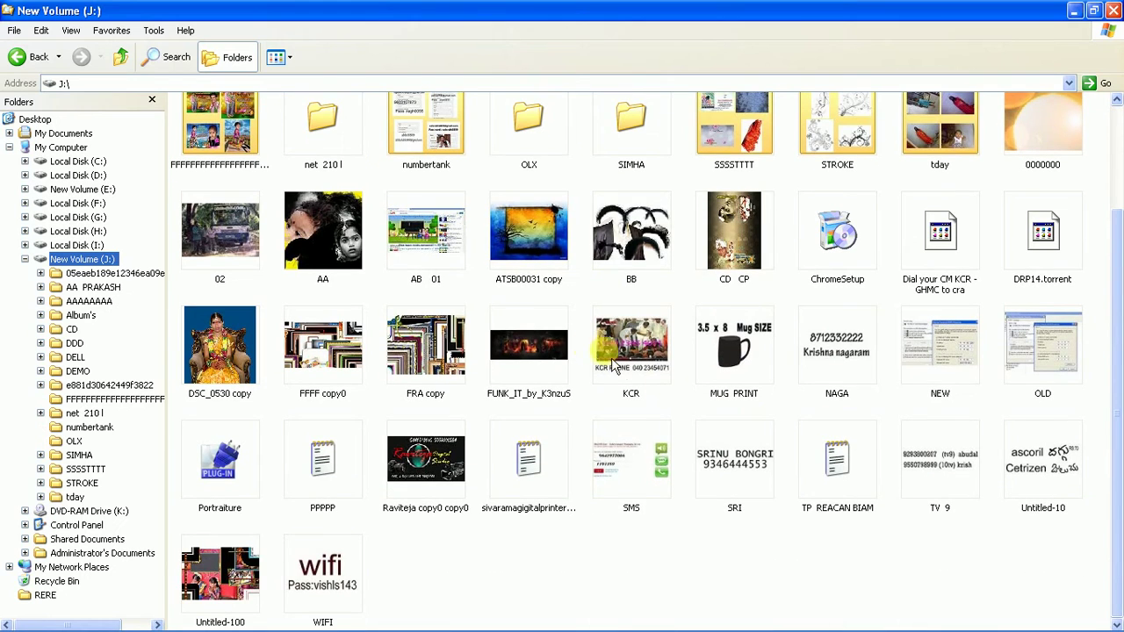
pyautogui.scroll(1, 703, 299)
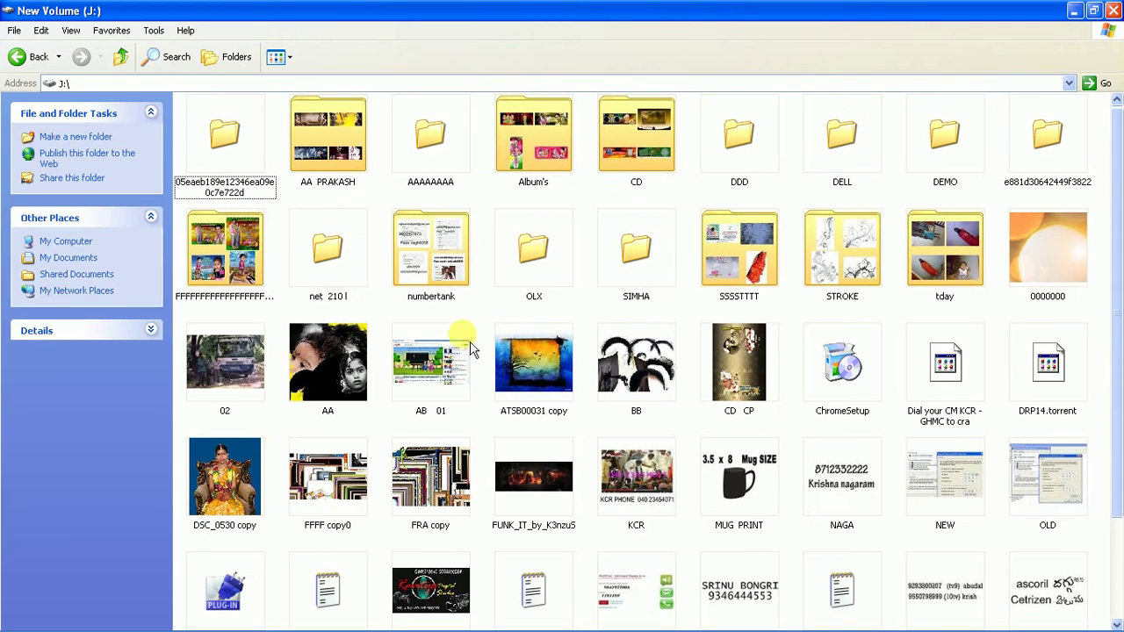
pyautogui.click(1076, 259)
pyautogui.hotkey('alt', 'Tab')
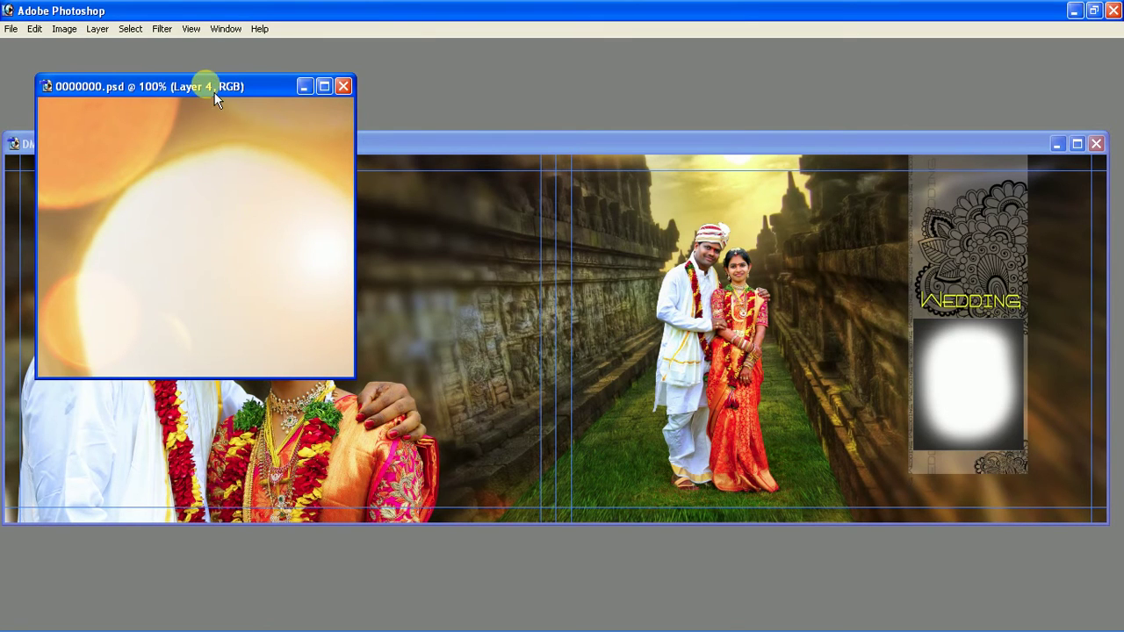
# Step: Drag two bokeh light layers from 0000000.psd into the spread and view it full screen
pyautogui.moveTo(214, 92); pyautogui.dragTo(587, 371)
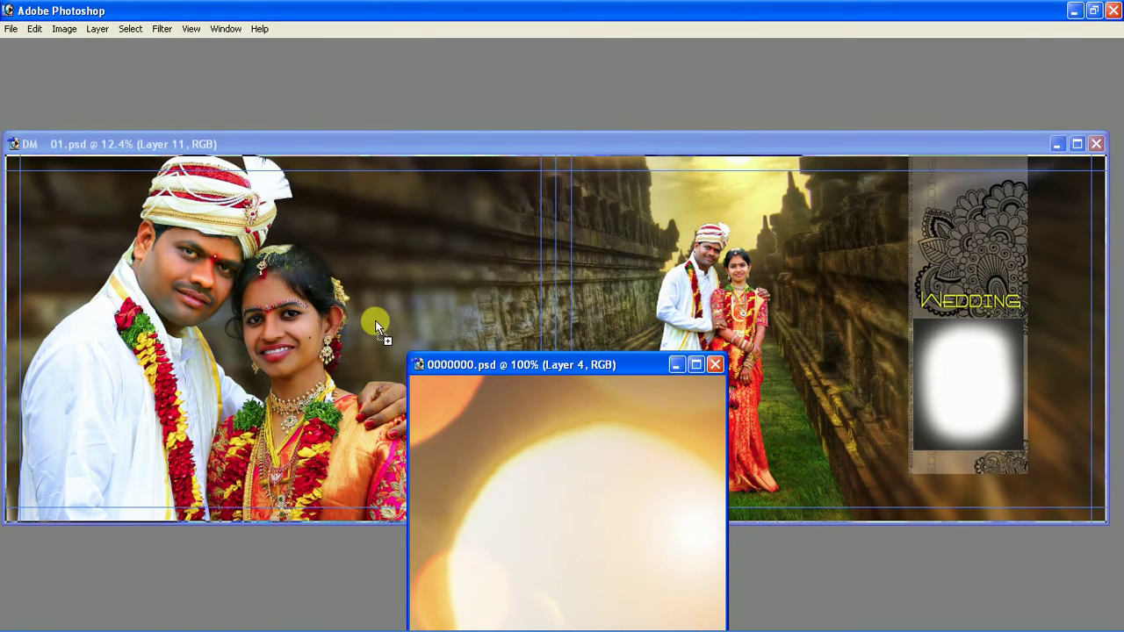
pyautogui.moveTo(376, 327); pyautogui.dragTo(451, 400)
pyautogui.click(600, 596)
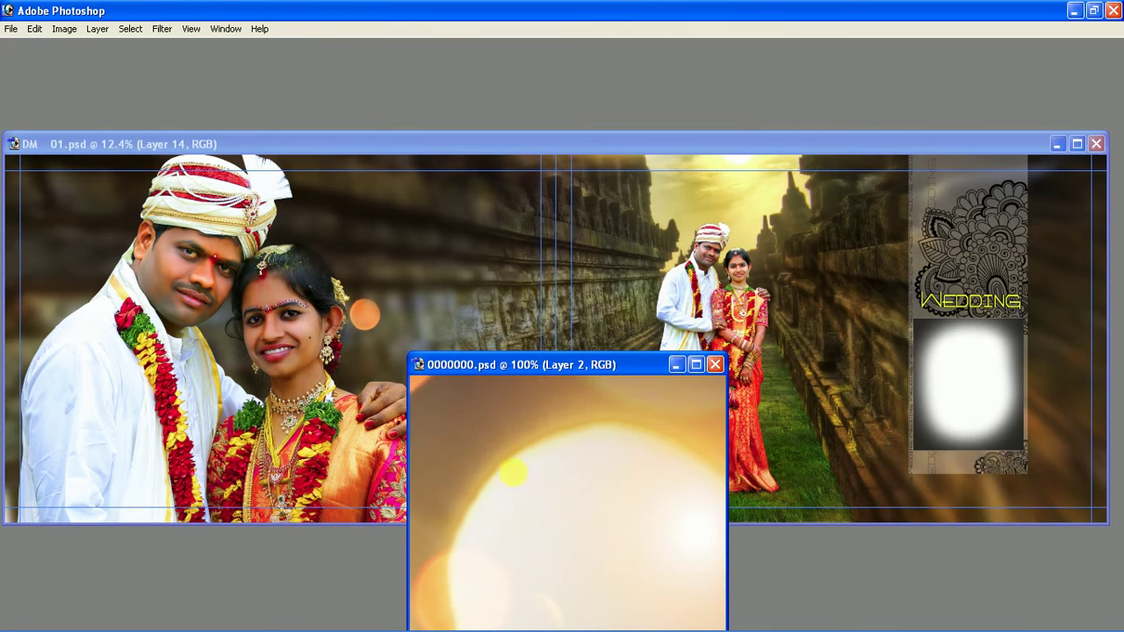
pyautogui.moveTo(631, 567); pyautogui.dragTo(518, 449)
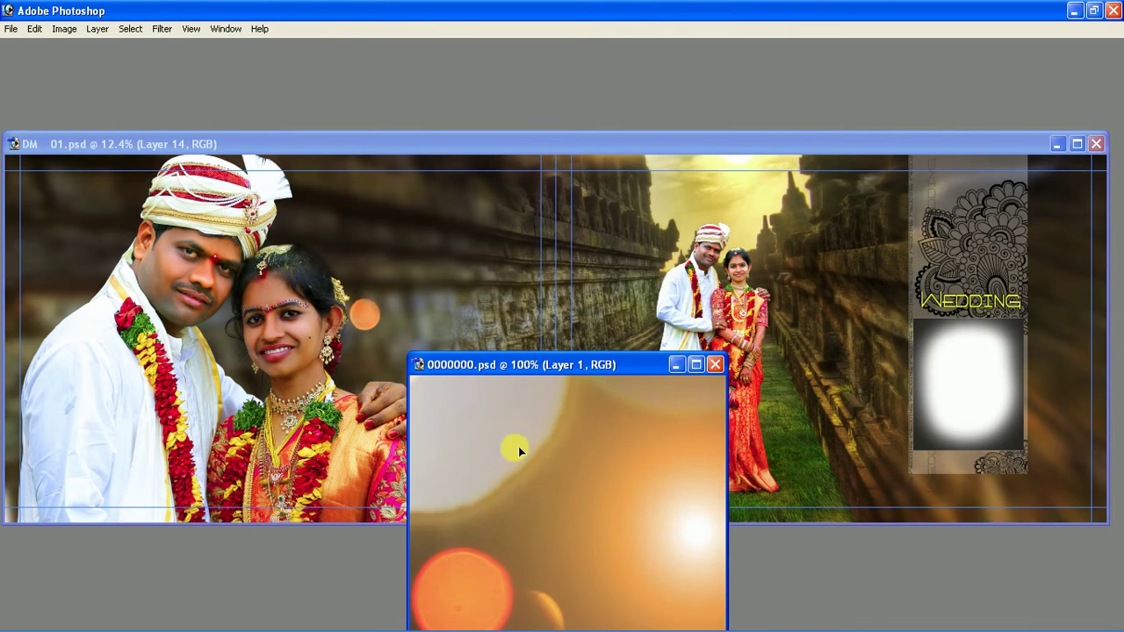
pyautogui.moveTo(658, 432); pyautogui.dragTo(445, 299)
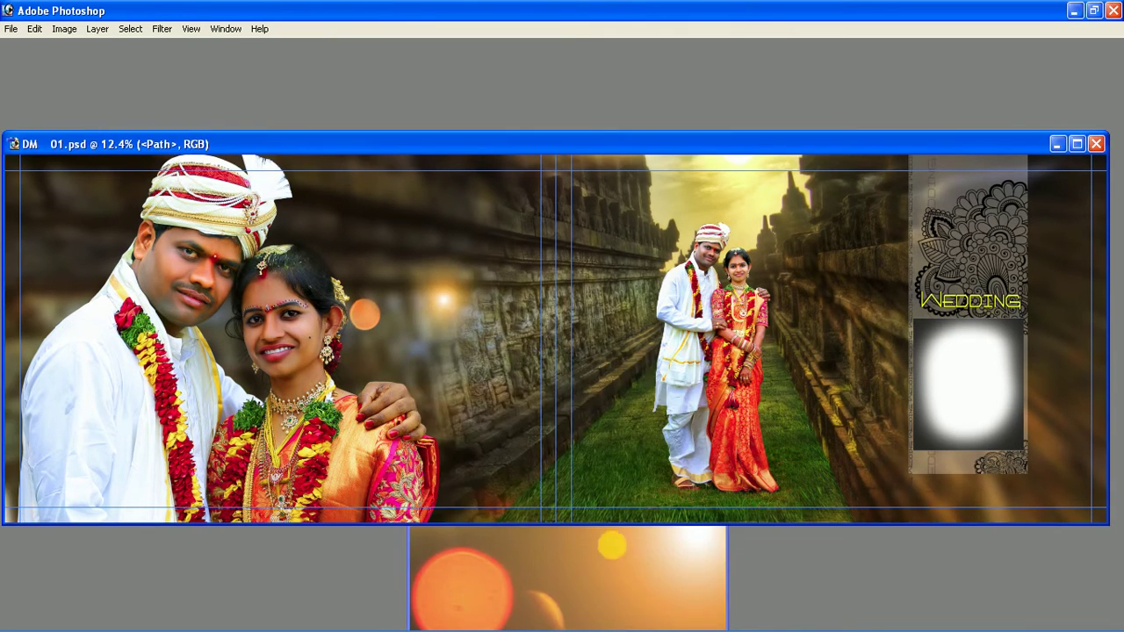
pyautogui.press('f')
pyautogui.press('f')
pyautogui.hotkey('ctrl', '+')
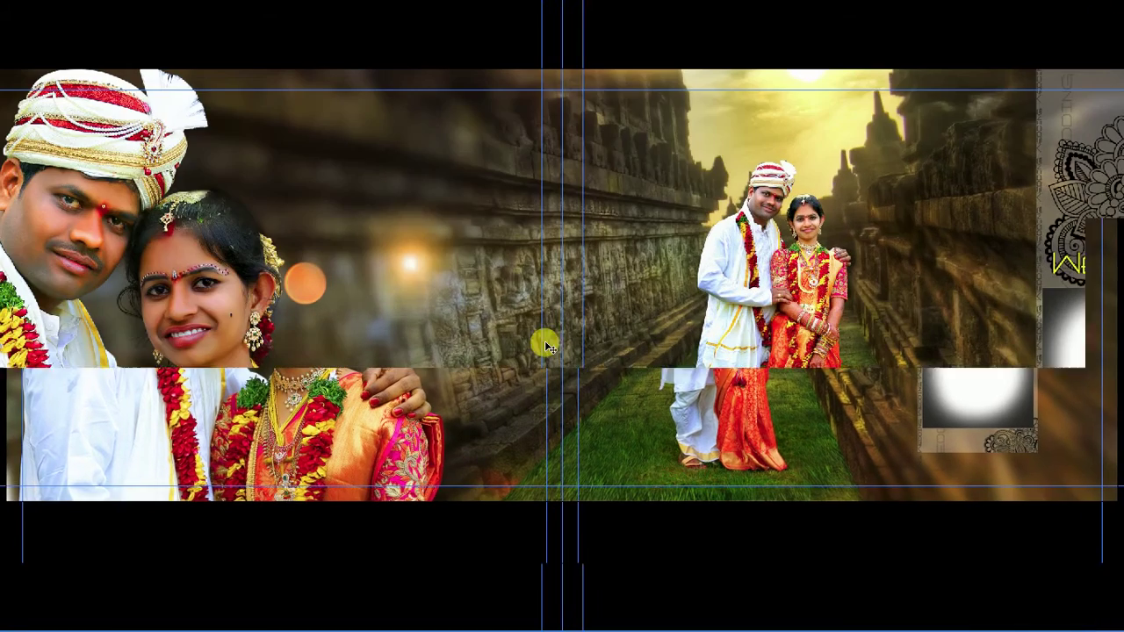
pyautogui.hscroll(-2, 562, 348)
# Step: Show the Layers panel, reposition and lengthen it, then hide the panels
pyautogui.press('F7')
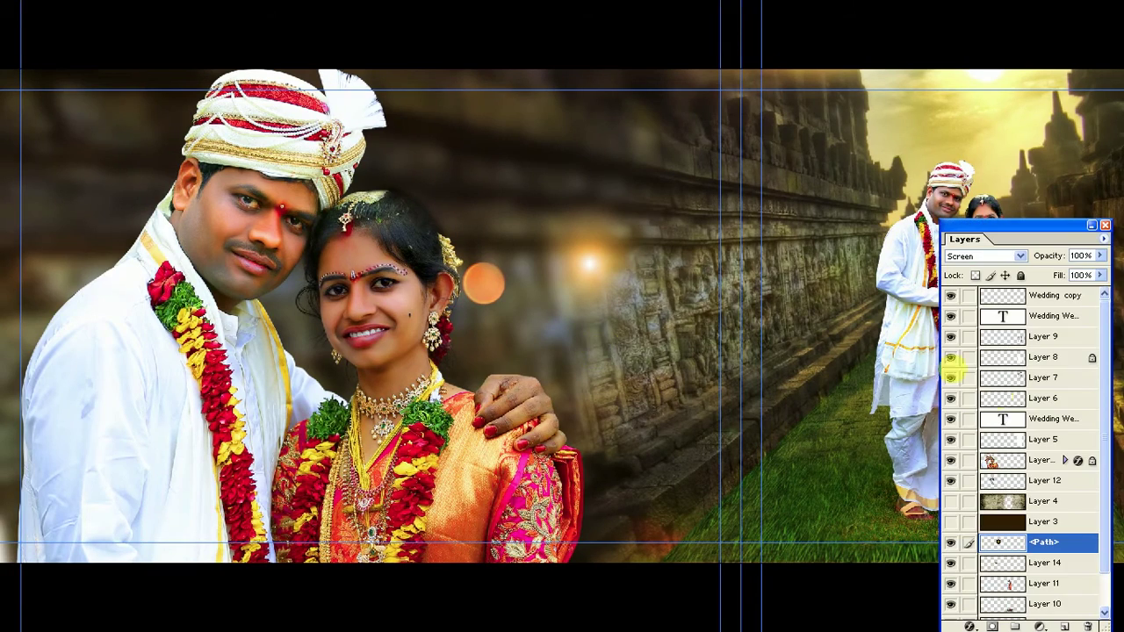
pyautogui.moveTo(1046, 244); pyautogui.dragTo(1016, 57)
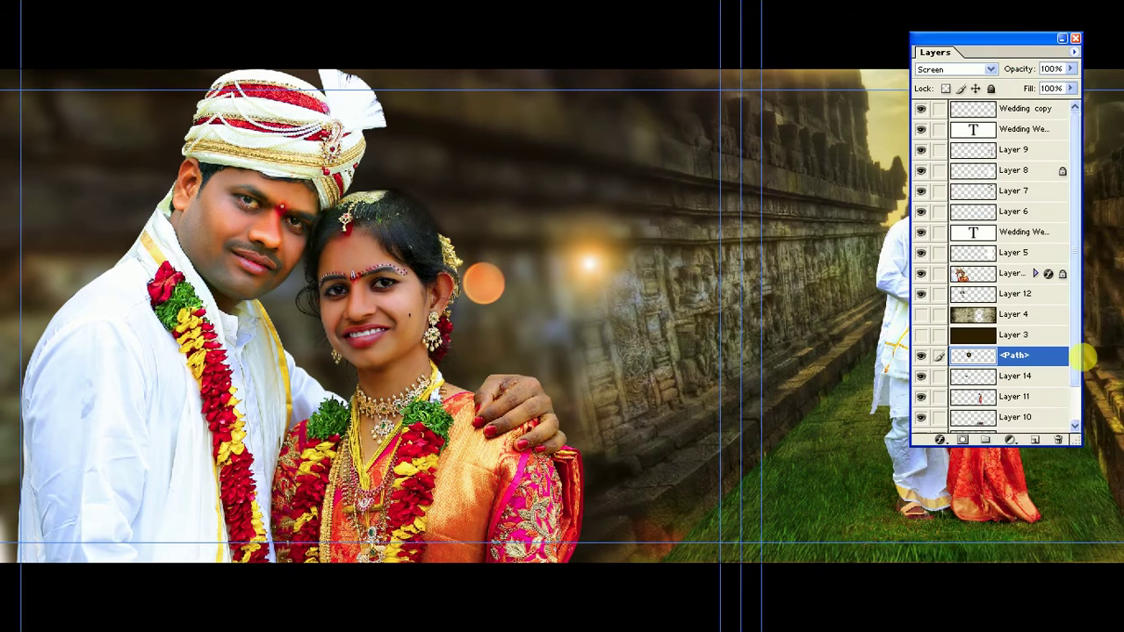
pyautogui.moveTo(1108, 452); pyautogui.dragTo(1098, 624)
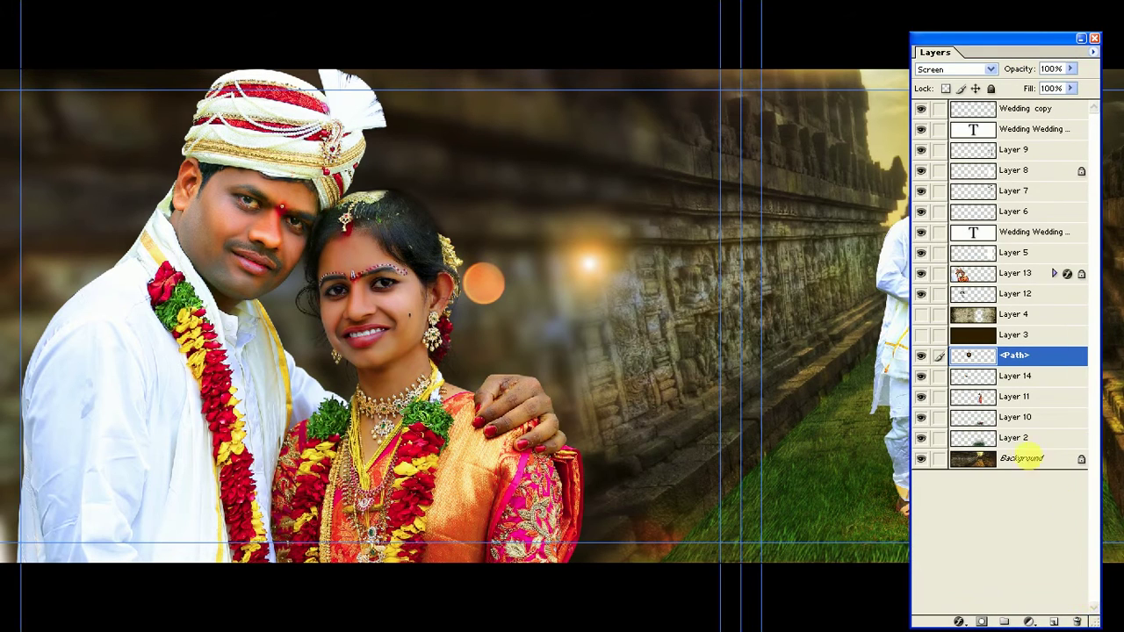
pyautogui.press('Tab')
# Step: Scale the lens-flare light much larger and shift it across the left page
pyautogui.hotkey('ctrl', 't')
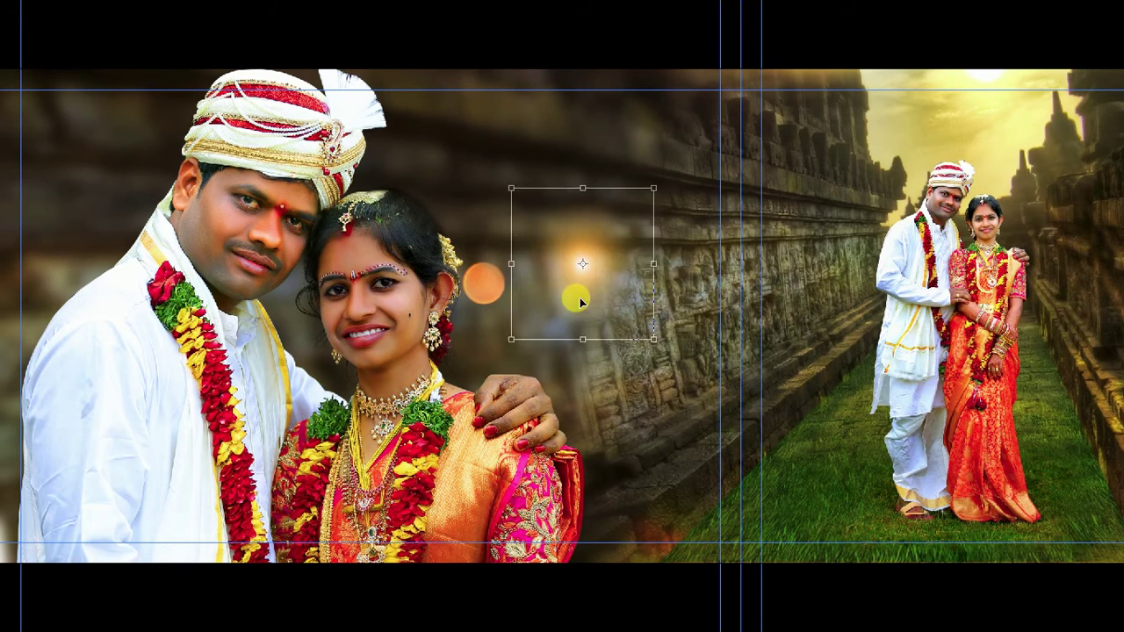
pyautogui.moveTo(580, 303); pyautogui.dragTo(479, 352)
pyautogui.moveTo(550, 238)
pyautogui.mouseDown()
pyautogui.moveTo(748, 138)
pyautogui.moveTo(693, 56)
pyautogui.mouseUp()
pyautogui.moveTo(471, 340); pyautogui.dragTo(496, 388)
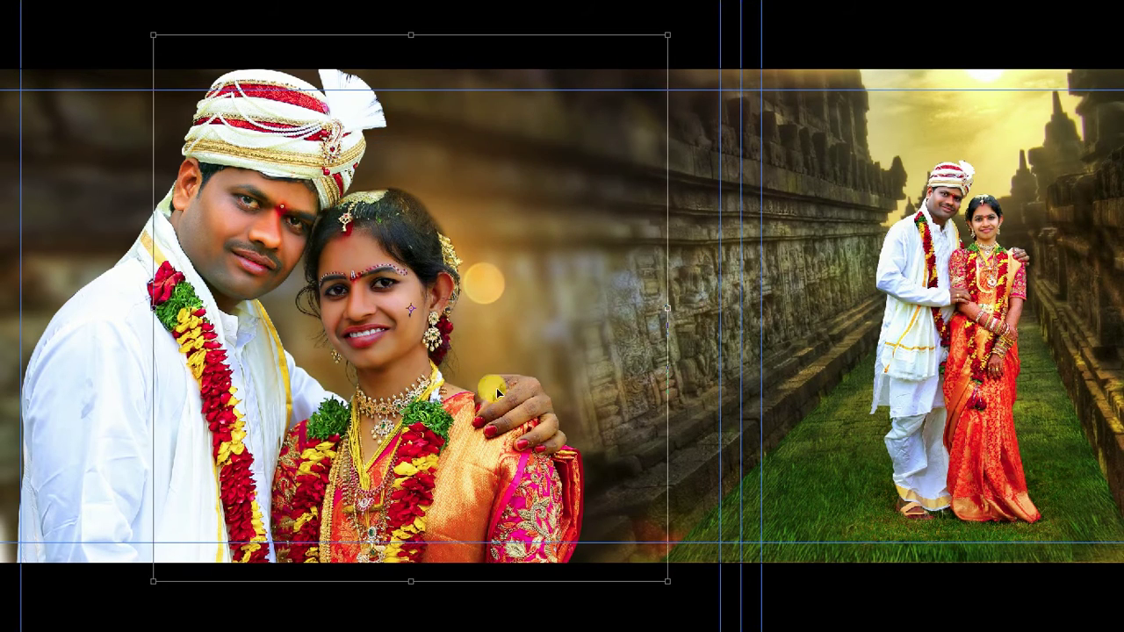
pyautogui.hotkey('ctrl', '-')
pyautogui.moveTo(517, 115); pyautogui.dragTo(560, 75)
pyautogui.moveTo(406, 248)
pyautogui.mouseDown()
pyautogui.moveTo(359, 237)
pyautogui.moveTo(367, 261)
pyautogui.moveTo(418, 290)
pyautogui.mouseUp()
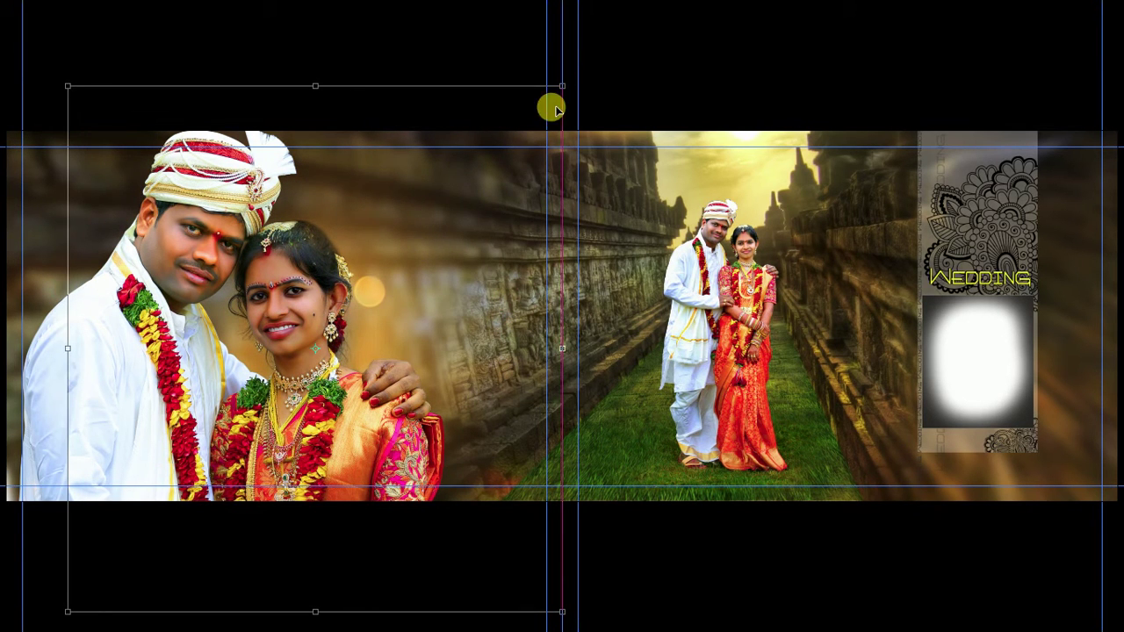
pyautogui.moveTo(555, 109); pyautogui.dragTo(602, 50)
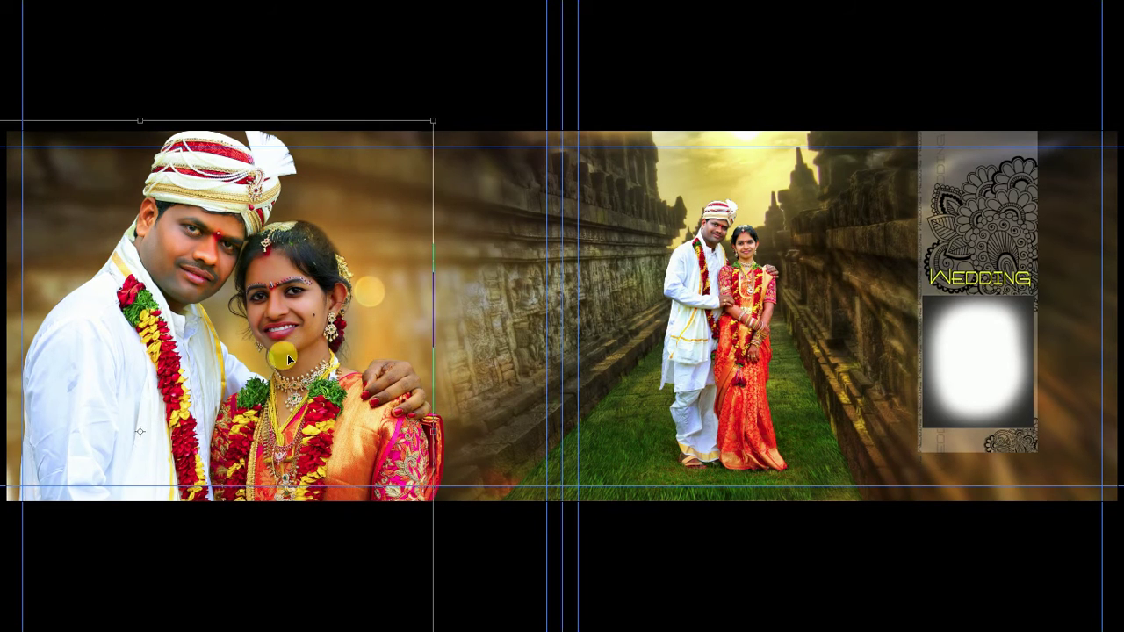
# Step: Move the warm glow over the bride and wall and shrink it slightly, with guides hidden
pyautogui.moveTo(269, 373); pyautogui.dragTo(264, 372)
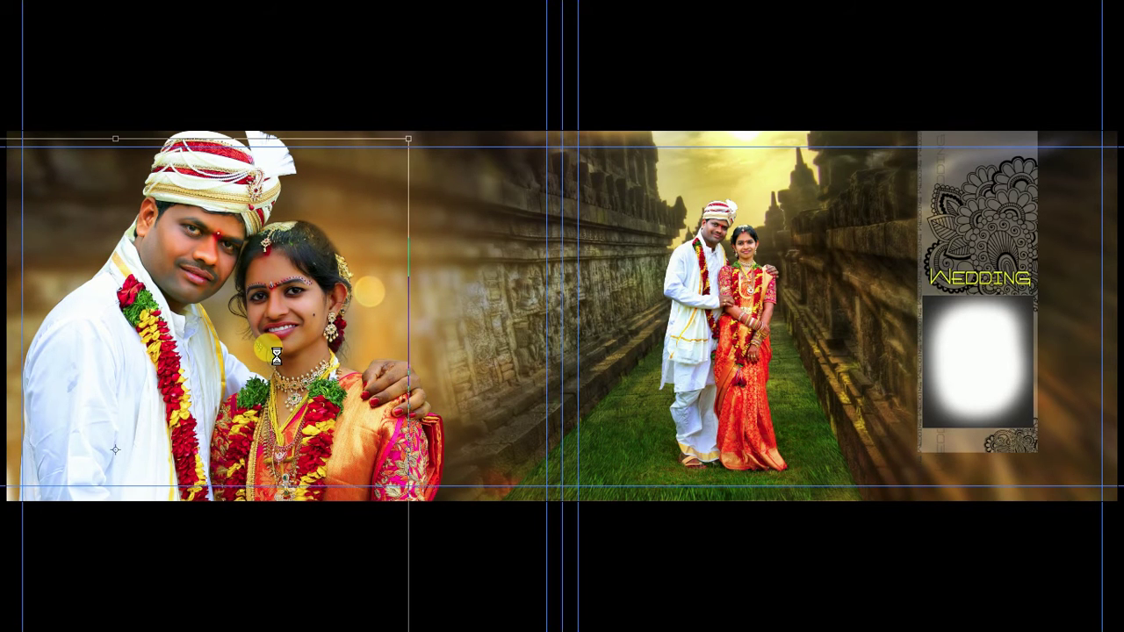
pyautogui.hotkey('ctrl', '+')
pyautogui.hotkey('ctrl', ';')
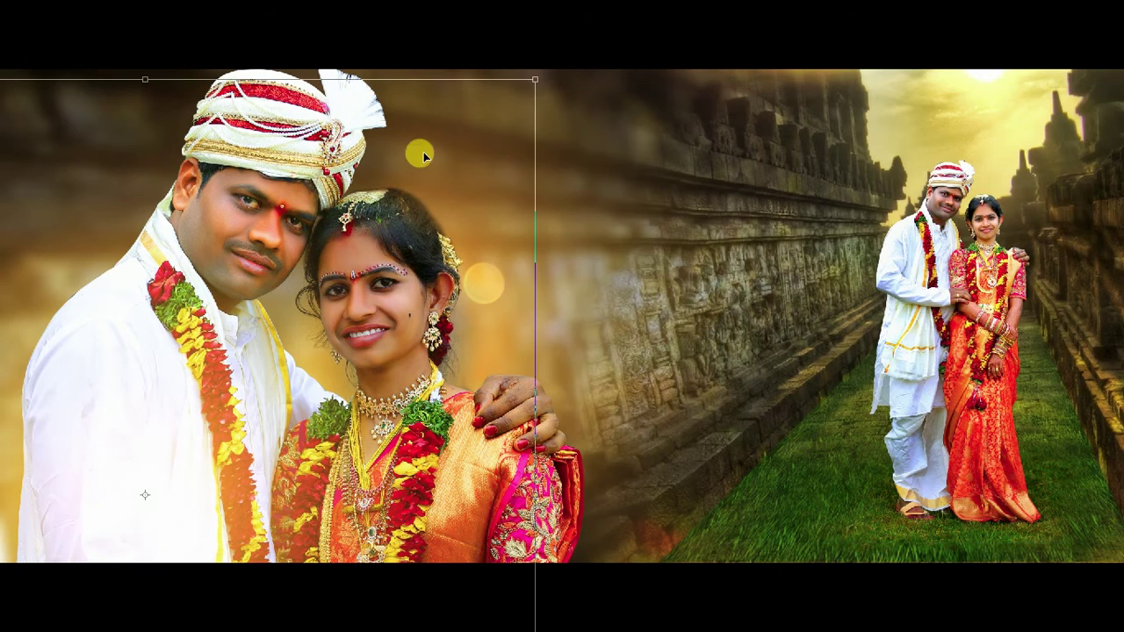
pyautogui.moveTo(514, 156)
pyautogui.mouseDown()
pyautogui.moveTo(670, 413)
pyautogui.moveTo(656, 379)
pyautogui.moveTo(659, 428)
pyautogui.mouseUp()
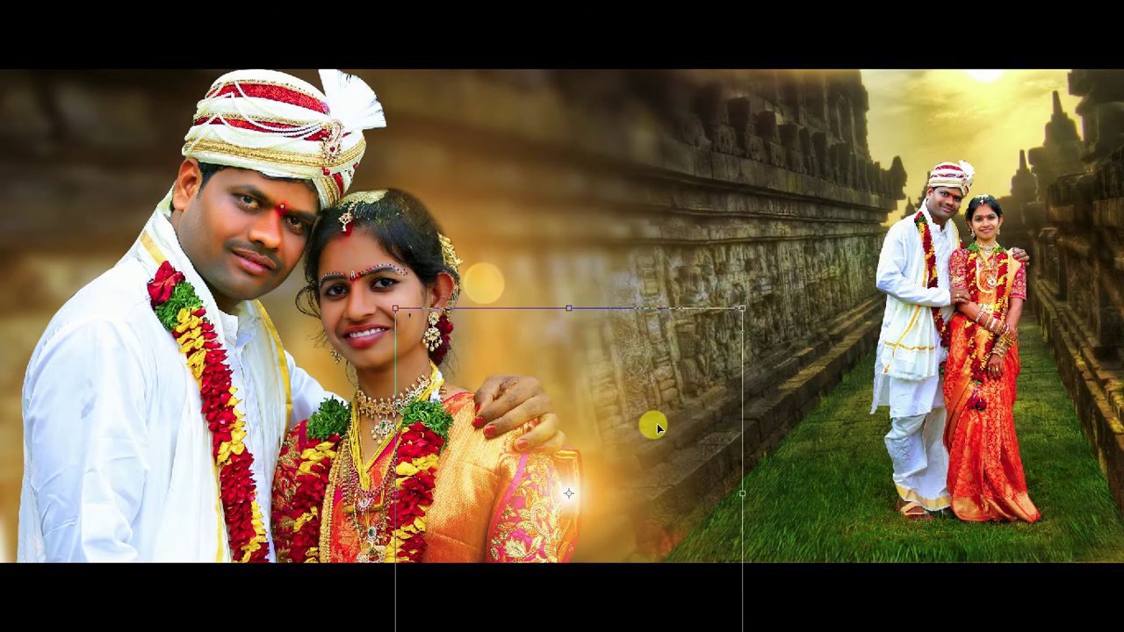
pyautogui.moveTo(743, 309); pyautogui.dragTo(700, 367)
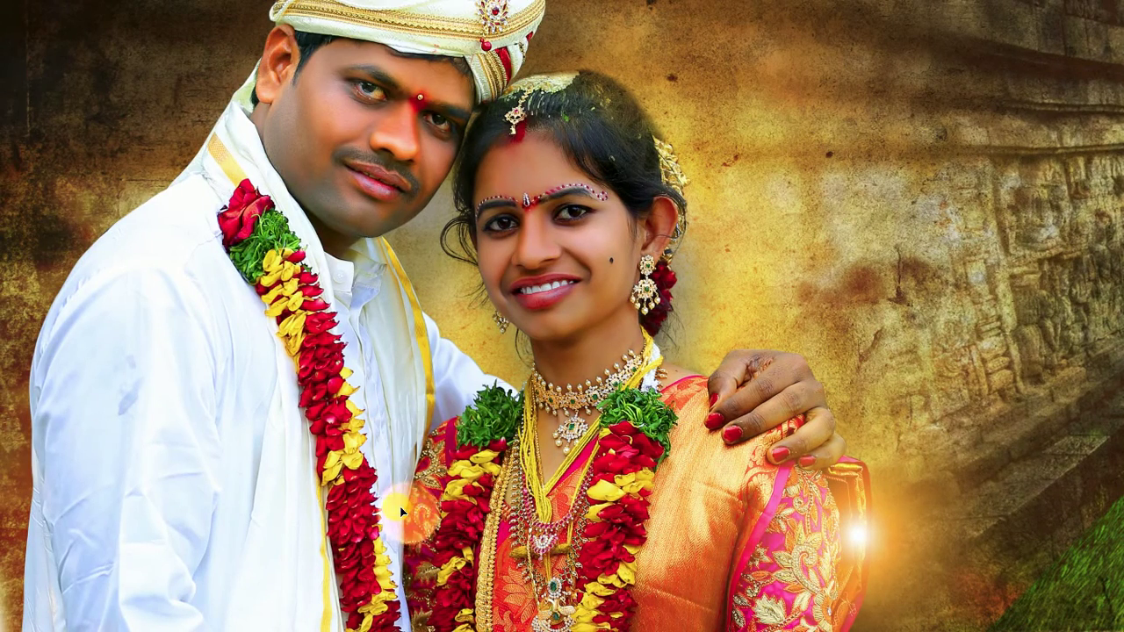
# Step: Move and enlarge the orange bokeh flare beside the groom's turban
pyautogui.click(415, 559)
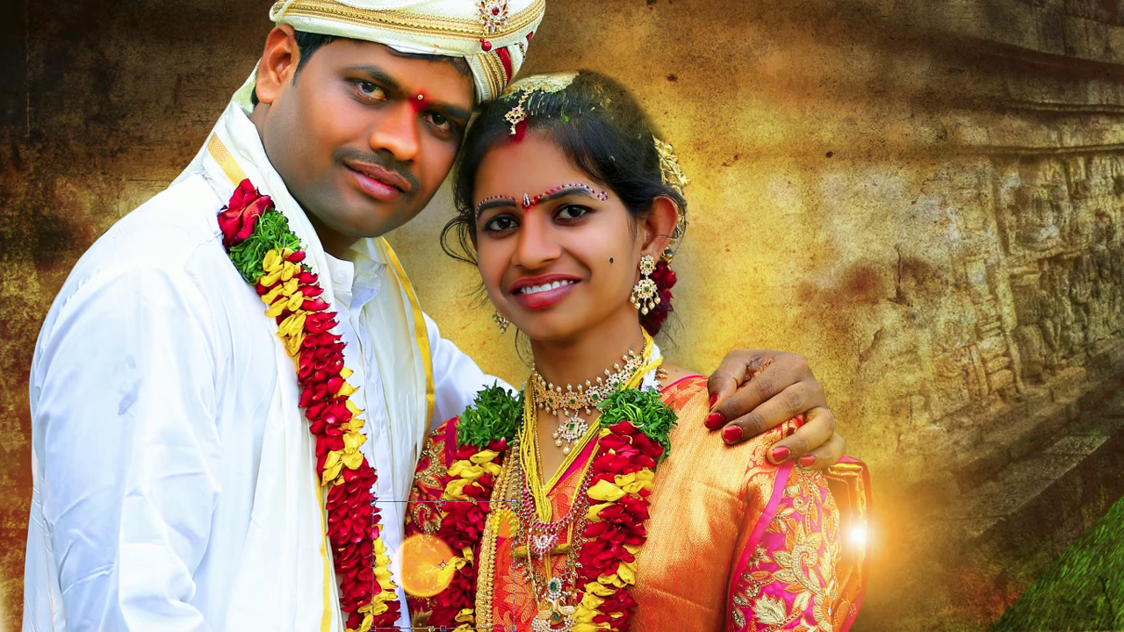
pyautogui.moveTo(444, 546)
pyautogui.mouseDown()
pyautogui.moveTo(401, 546)
pyautogui.moveTo(703, 371)
pyautogui.mouseUp()
pyautogui.press('Return')
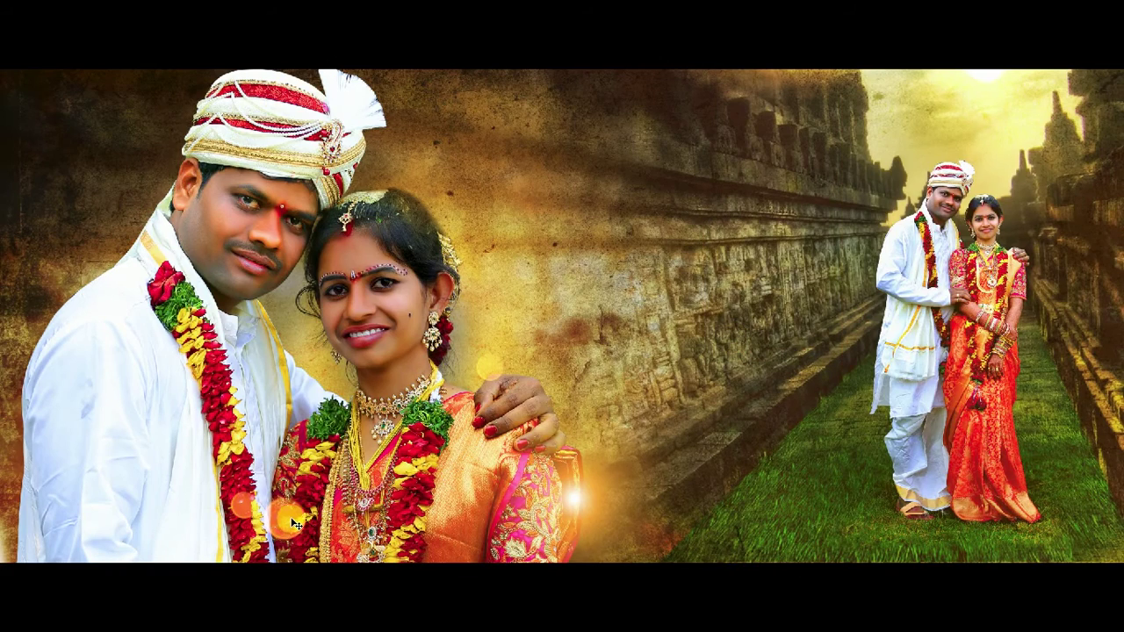
pyautogui.moveTo(295, 524); pyautogui.dragTo(191, 184)
pyautogui.click(166, 121)
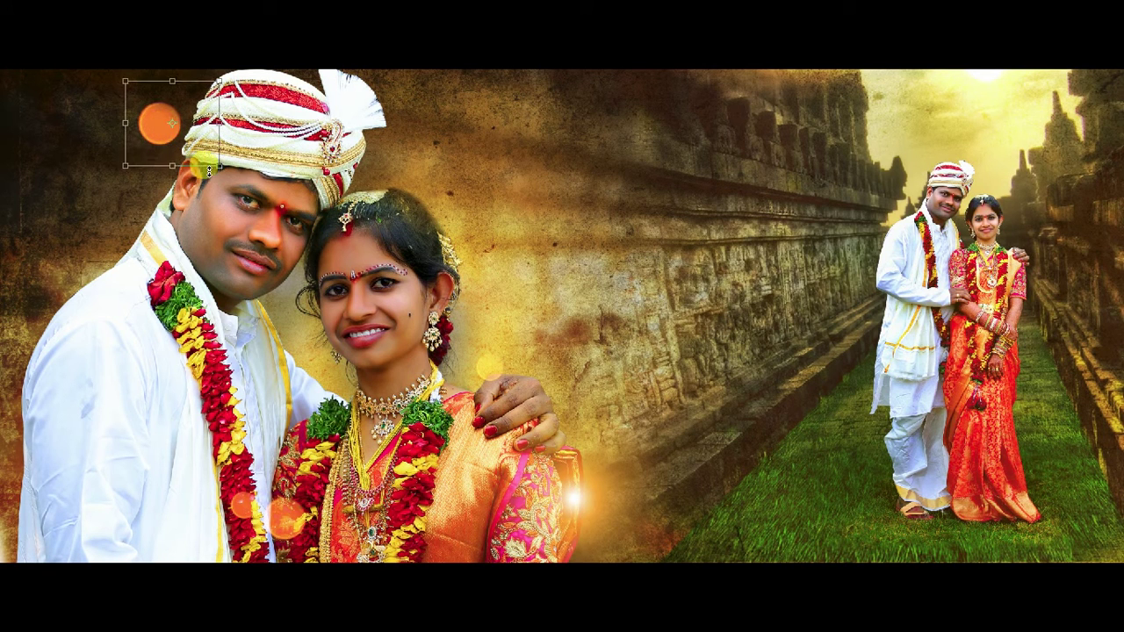
pyautogui.moveTo(166, 121)
pyautogui.mouseDown()
pyautogui.moveTo(225, 107)
pyautogui.moveTo(257, 62)
pyautogui.mouseUp()
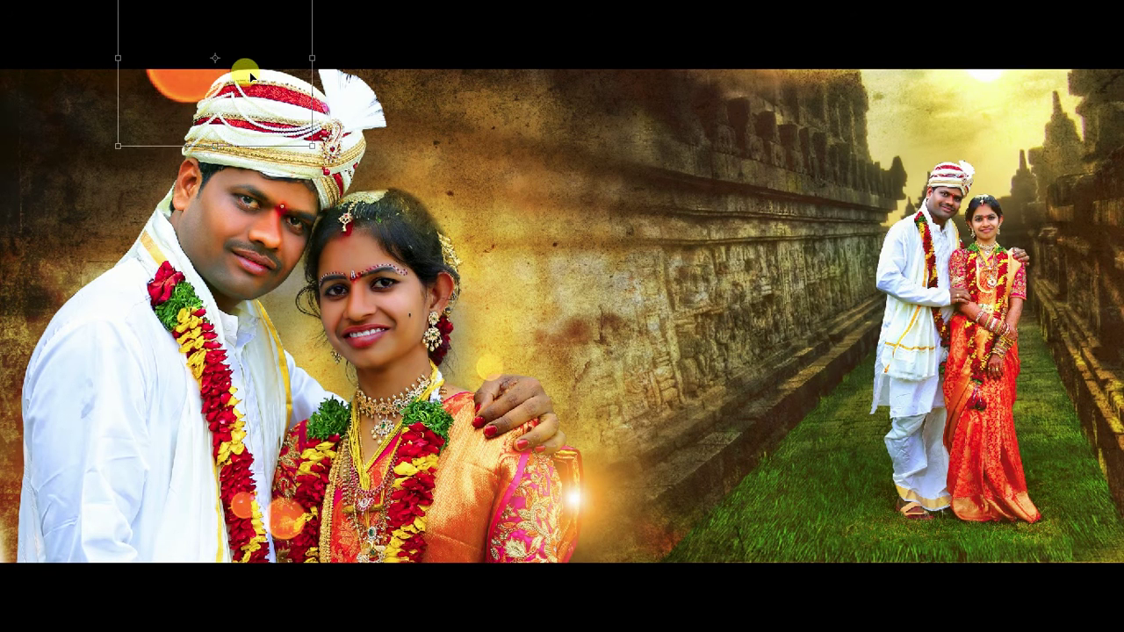
pyautogui.moveTo(311, 146)
pyautogui.mouseDown()
pyautogui.moveTo(327, 151)
pyautogui.moveTo(211, 134)
pyautogui.mouseUp()
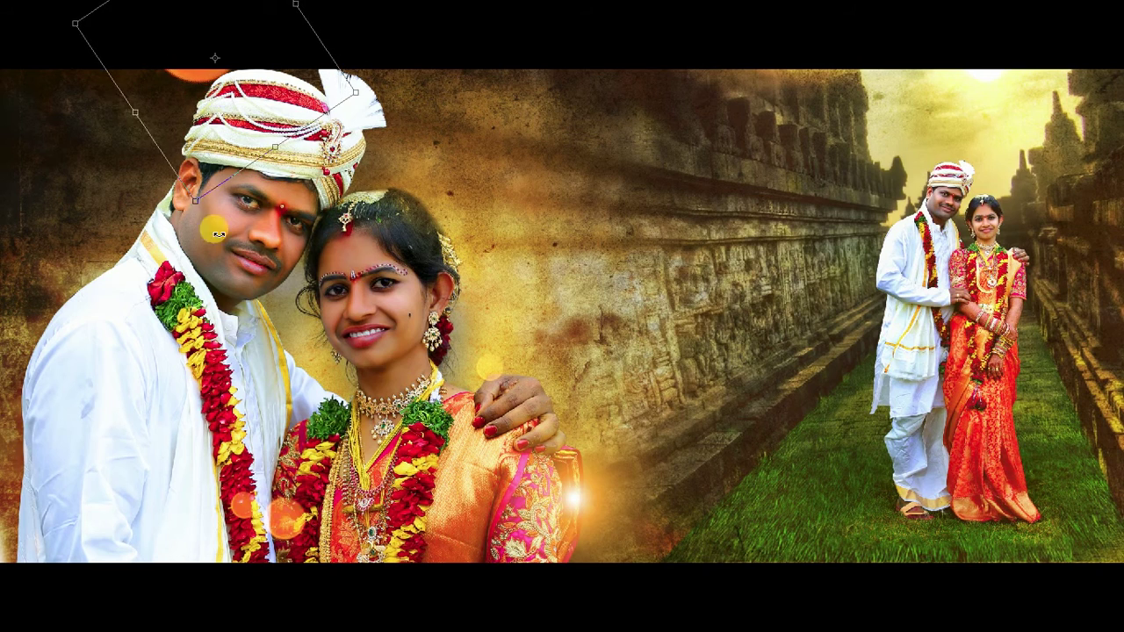
pyautogui.press('Return')
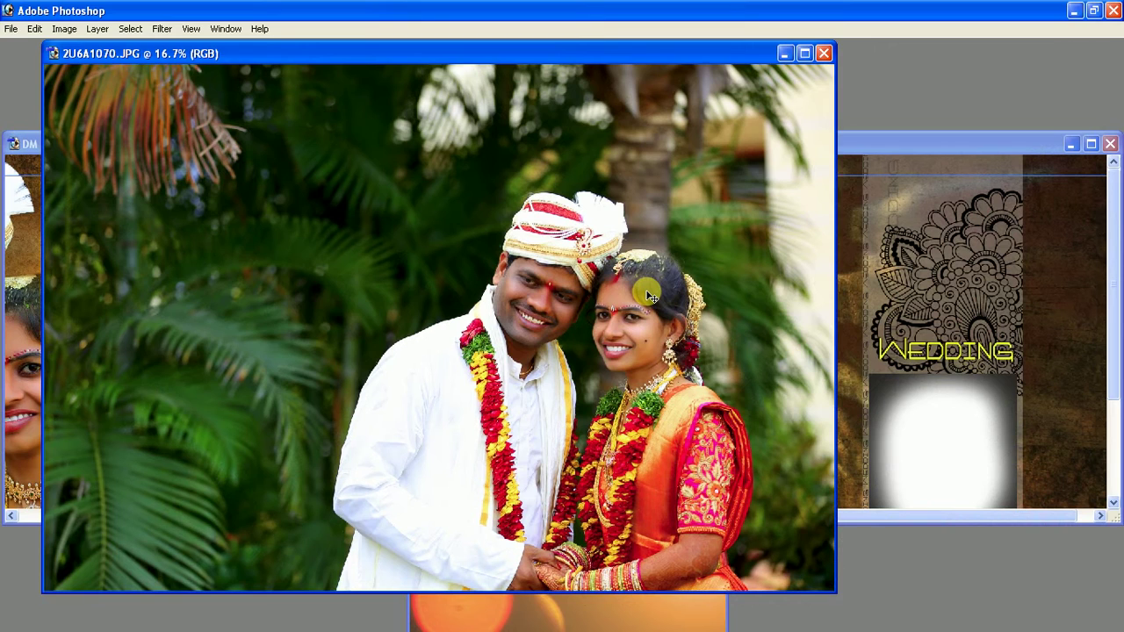
# Step: Scale the inset couple photo to fit the WEDDING frame, then leave Photoshop for the desktop
pyautogui.hotkey('ctrl', 'a')
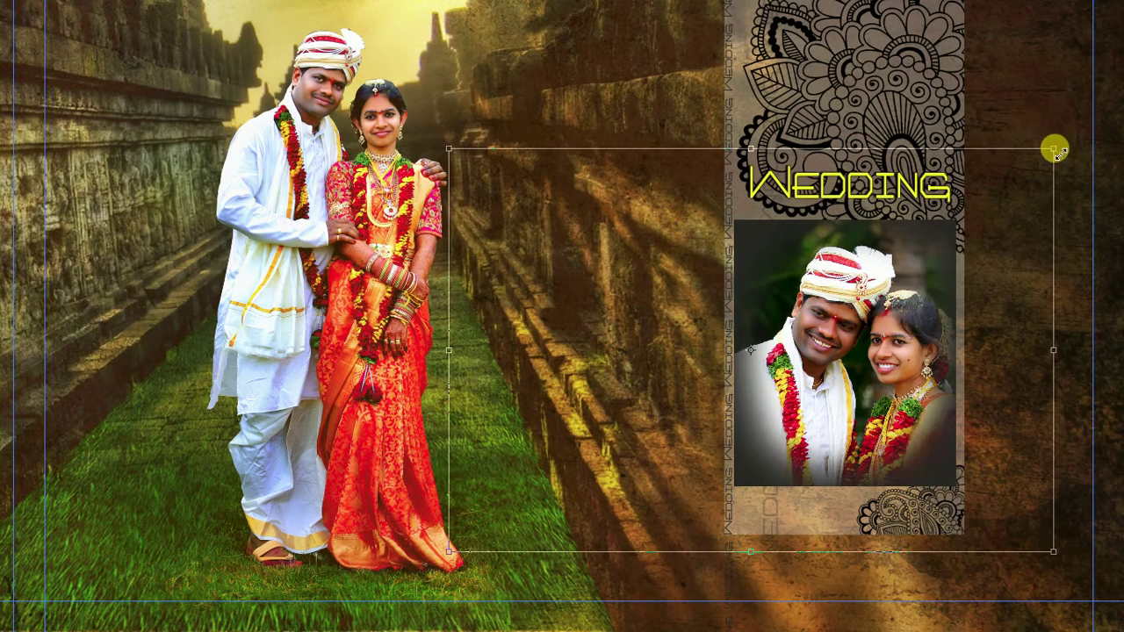
pyautogui.moveTo(1055, 149)
pyautogui.mouseDown()
pyautogui.moveTo(1028, 176)
pyautogui.moveTo(1045, 148)
pyautogui.mouseUp()
pyautogui.moveTo(990, 202)
pyautogui.mouseDown()
pyautogui.moveTo(1049, 133)
pyautogui.moveTo(1016, 159)
pyautogui.mouseUp()
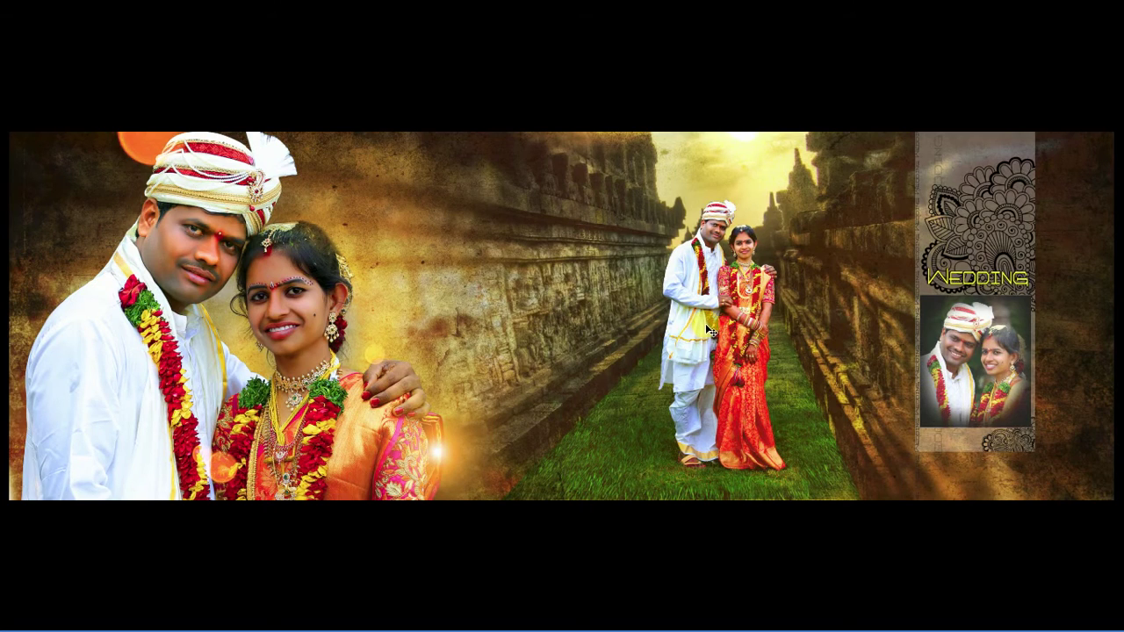
pyautogui.press('super')
pyautogui.click(781, 42)
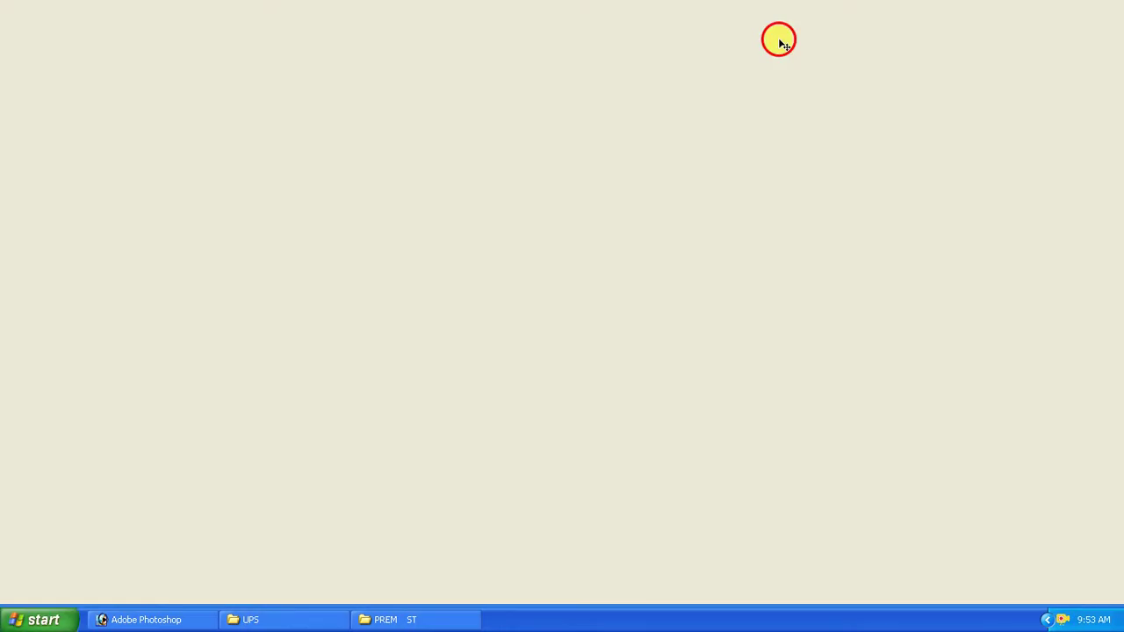